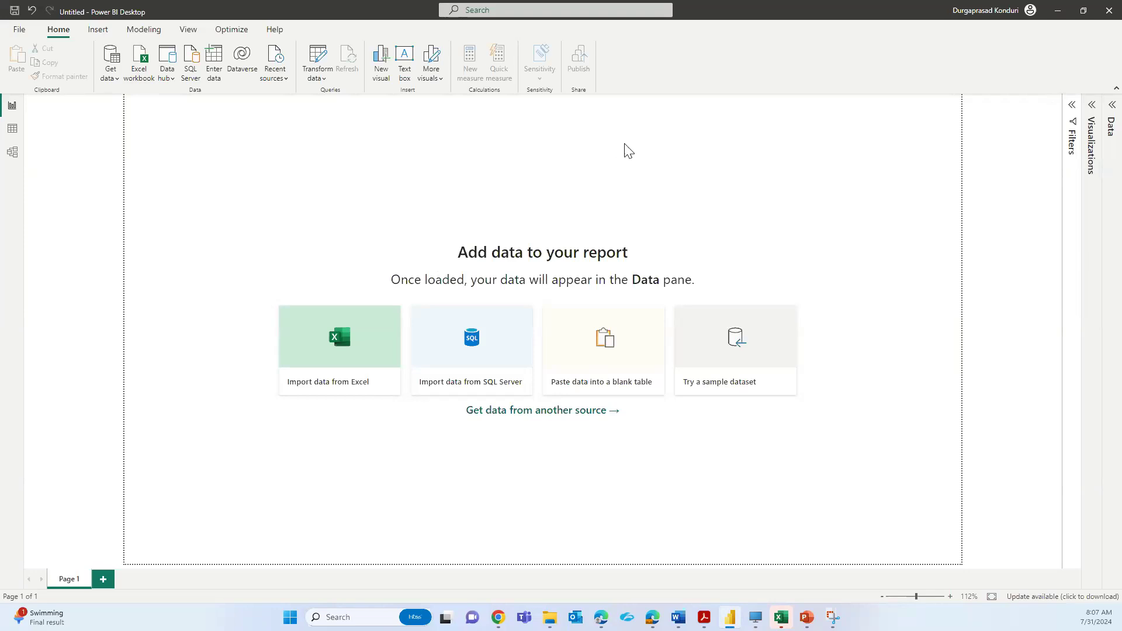
# Expand the Filters, Visualizations and Data panes and look through the page formatting options
pyautogui.click(1074, 113)
pyautogui.click(1091, 108)
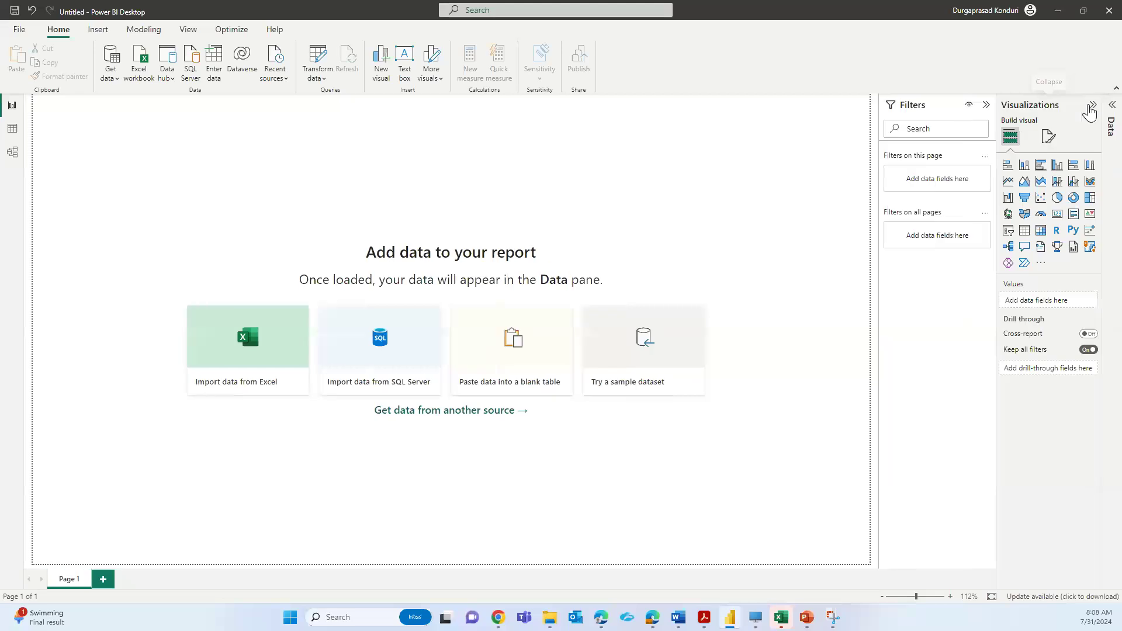
pyautogui.click(1113, 106)
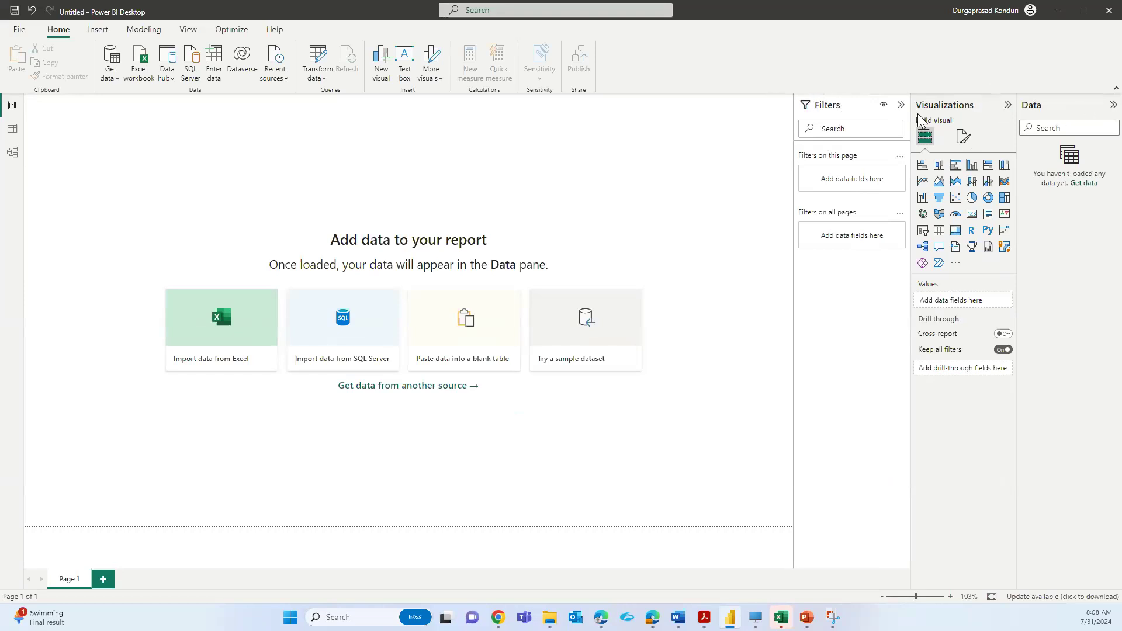
pyautogui.click(963, 139)
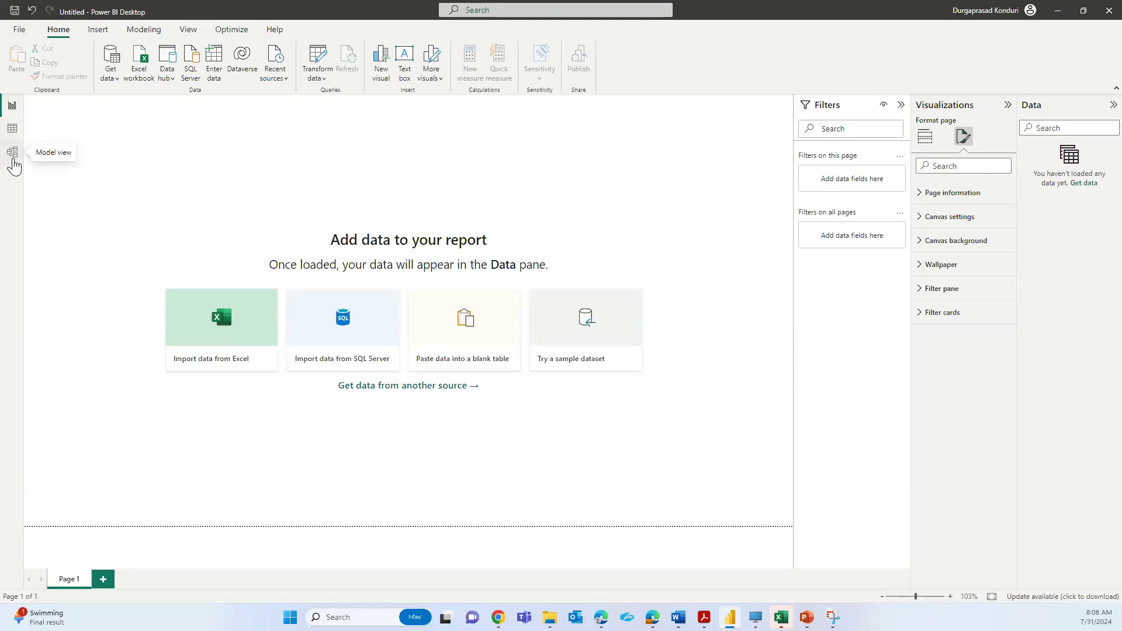
pyautogui.click(51, 142)
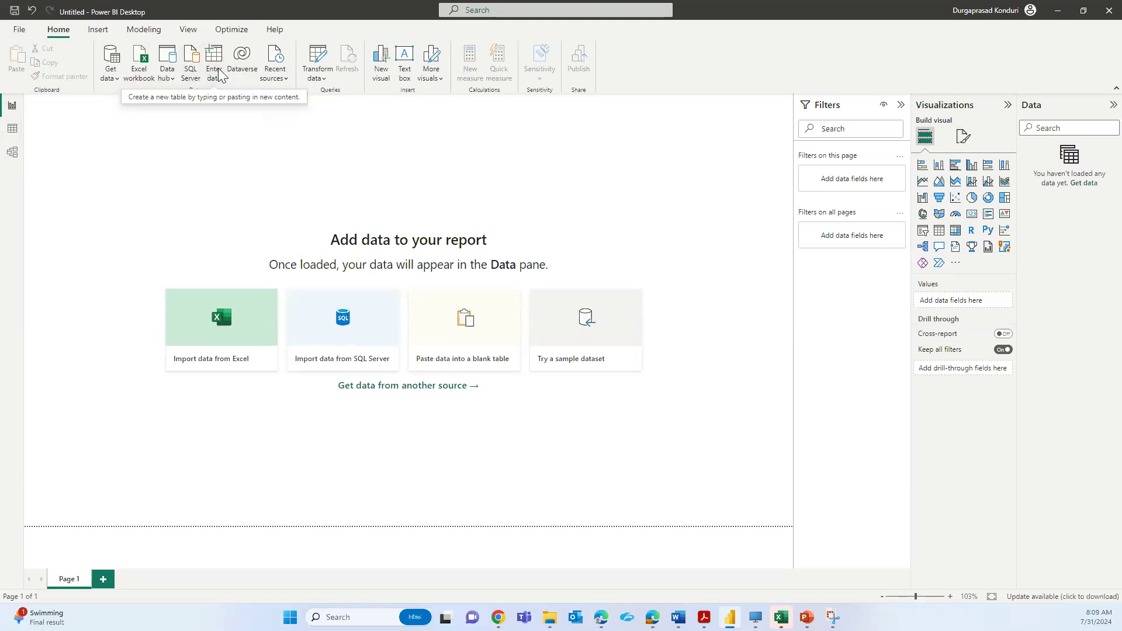
# Connect to the Sample - Superstore Excel workbook in the Downloads folder as a data source
pyautogui.click(118, 79)
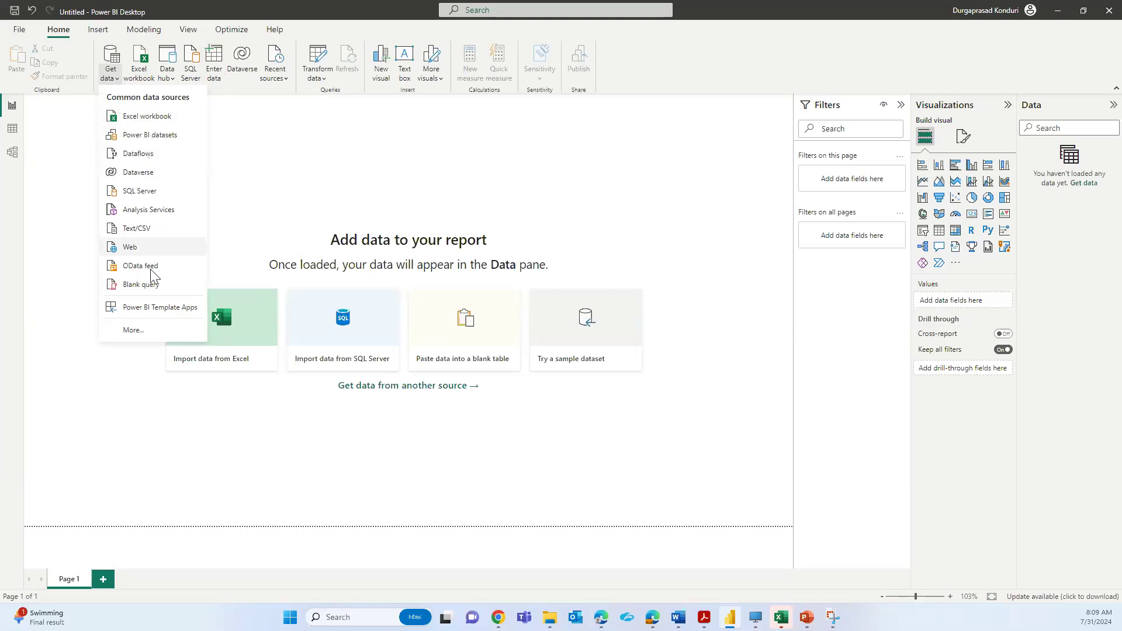
pyautogui.click(145, 118)
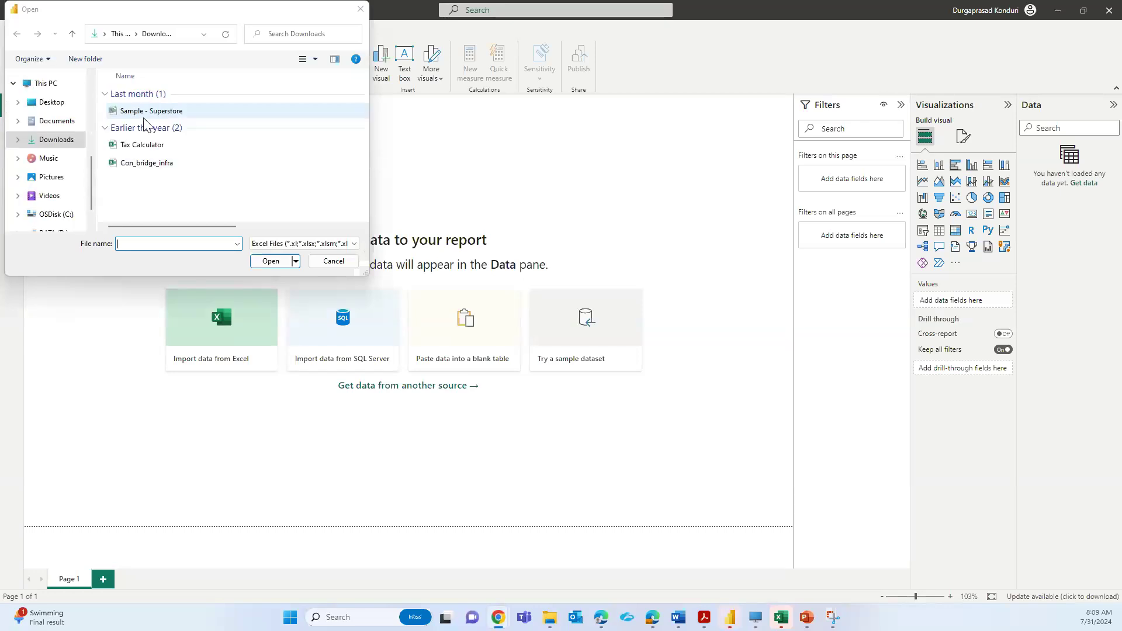
pyautogui.doubleClick(145, 114)
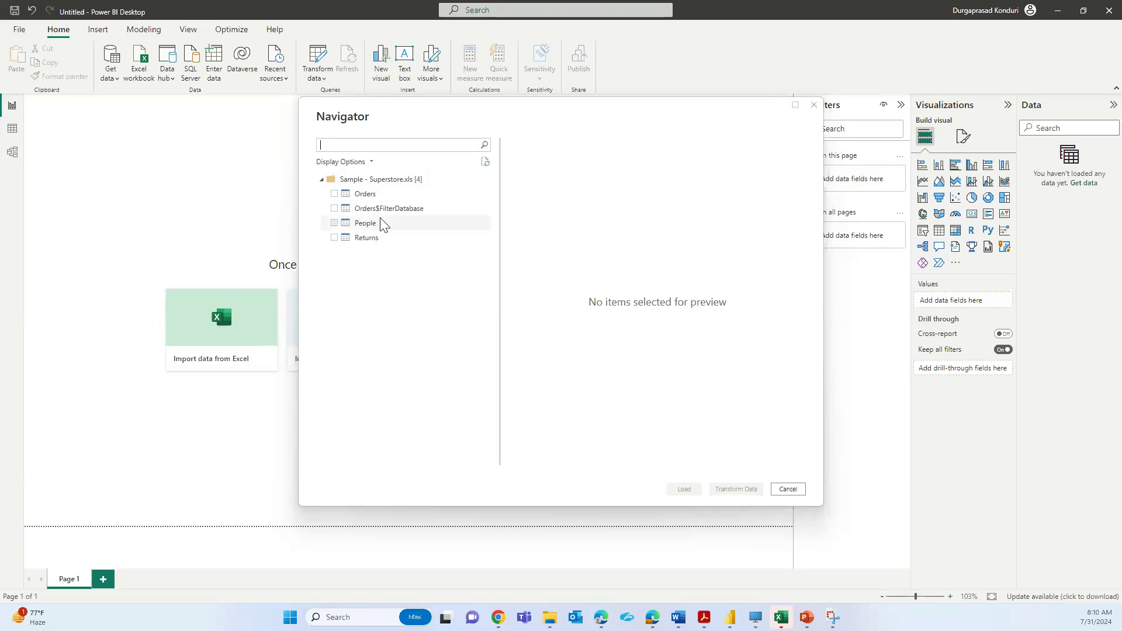
# Choose the Orders, People and Returns tables from the workbook and open them in Power Query for transformation
pyautogui.click(357, 199)
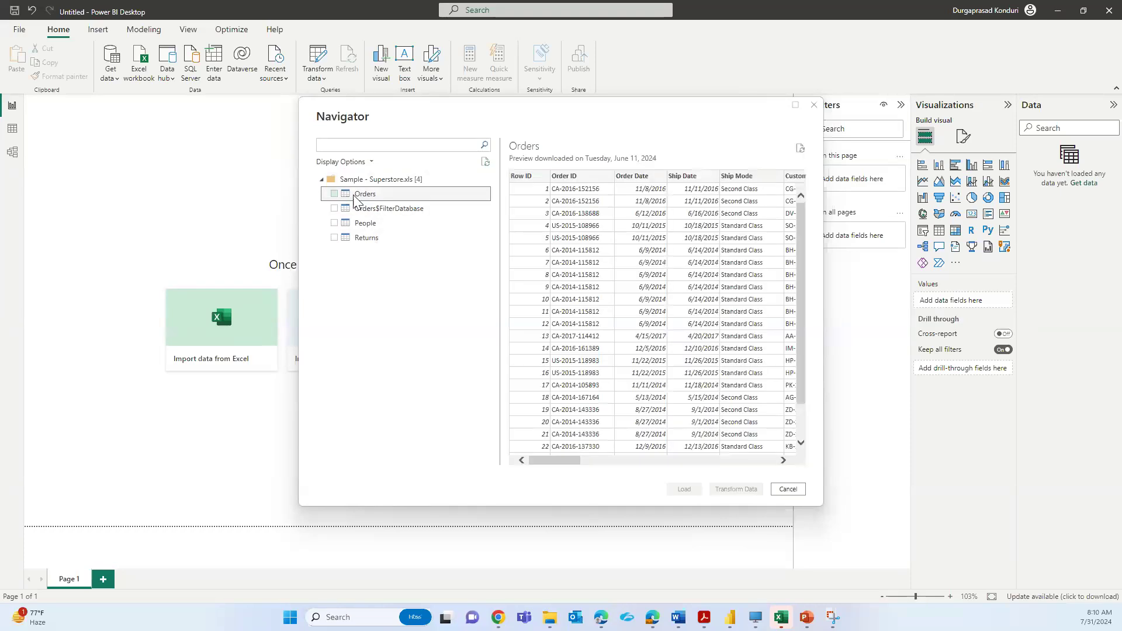
pyautogui.click(335, 222)
pyautogui.click(336, 198)
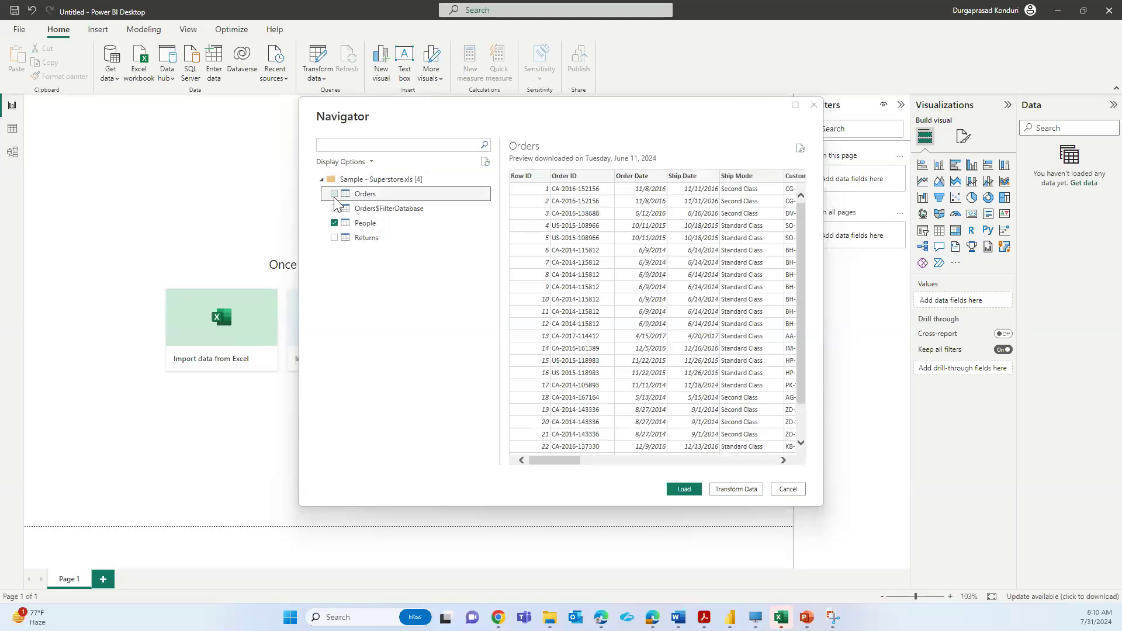
pyautogui.click(334, 194)
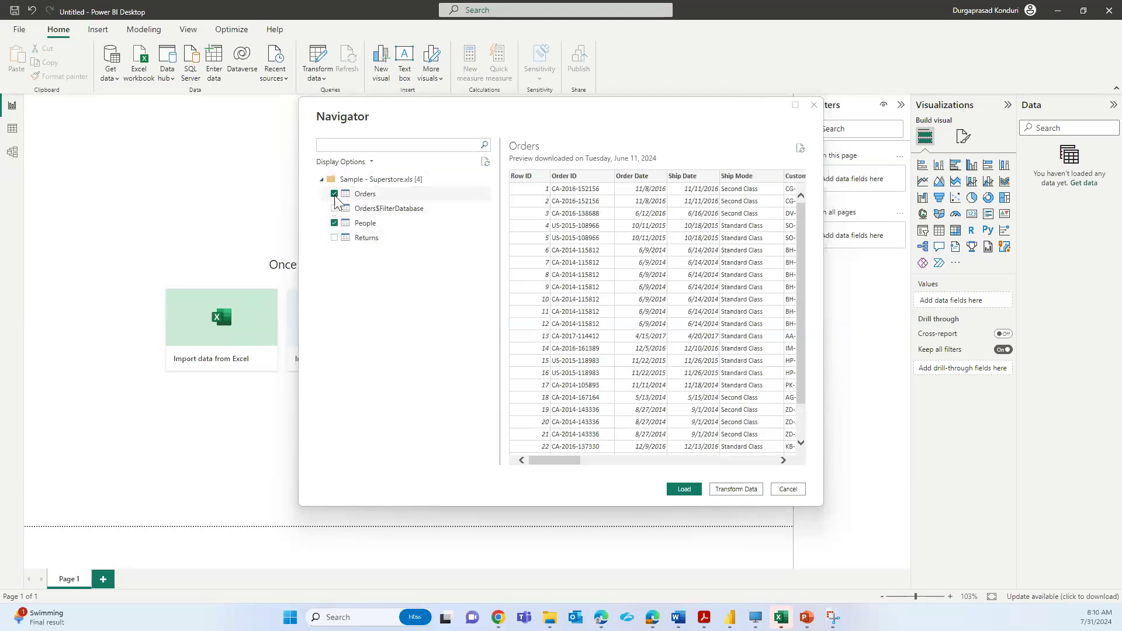
pyautogui.click(335, 238)
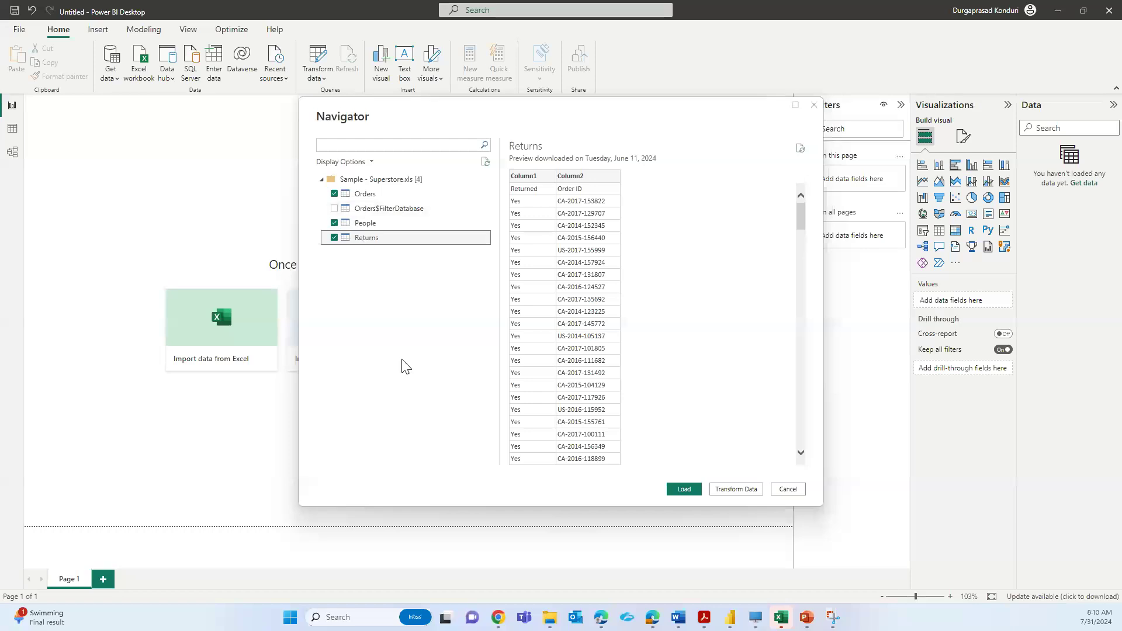
pyautogui.click(732, 494)
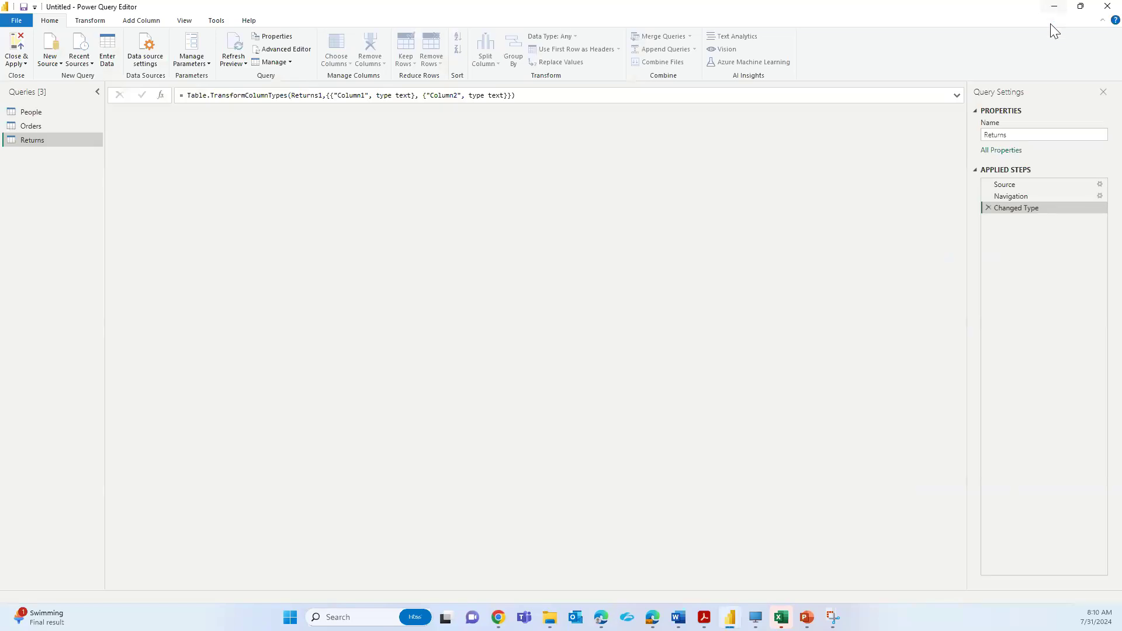
# Return to the report window and examine the database connectors in the full list of data sources
pyautogui.click(1054, 6)
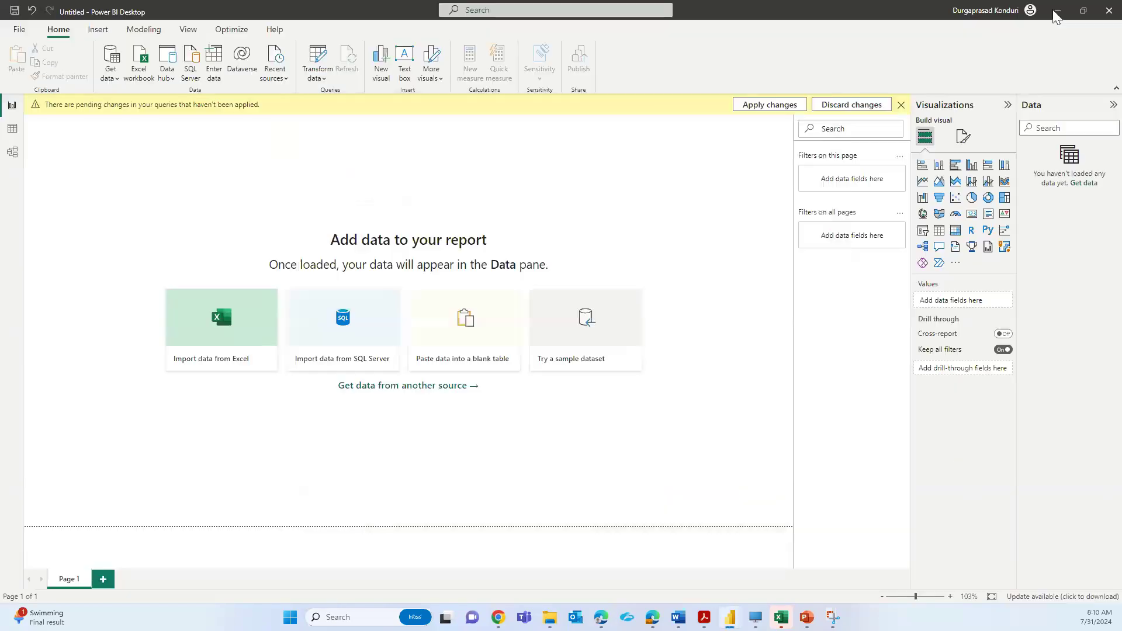
pyautogui.click(117, 79)
pyautogui.click(139, 330)
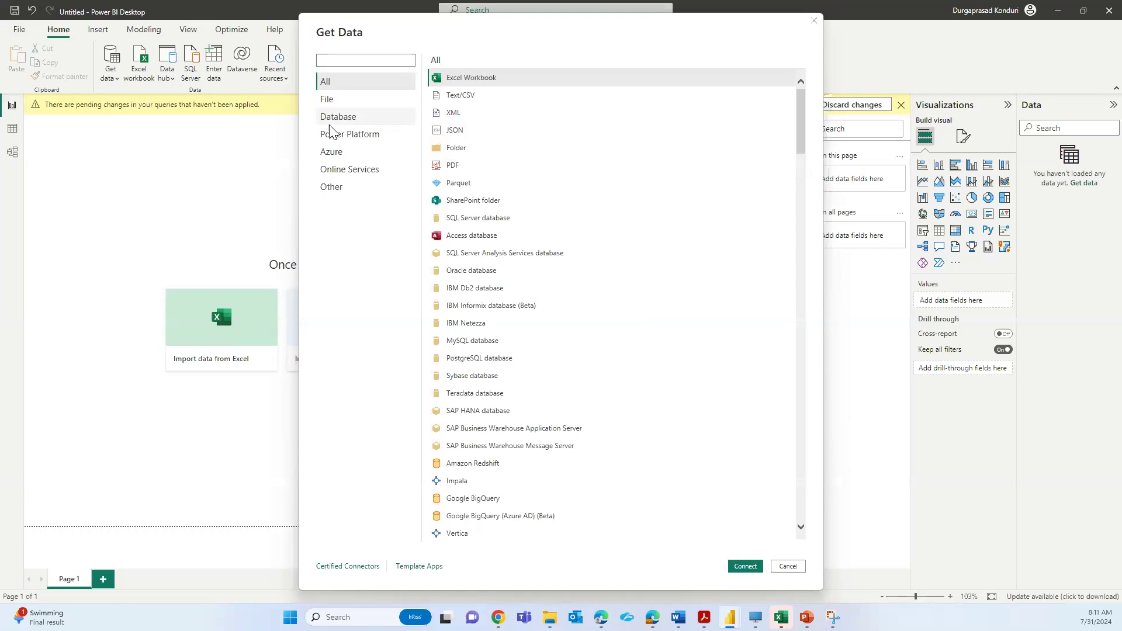
pyautogui.click(356, 119)
pyautogui.scroll(-3, 497, 151)
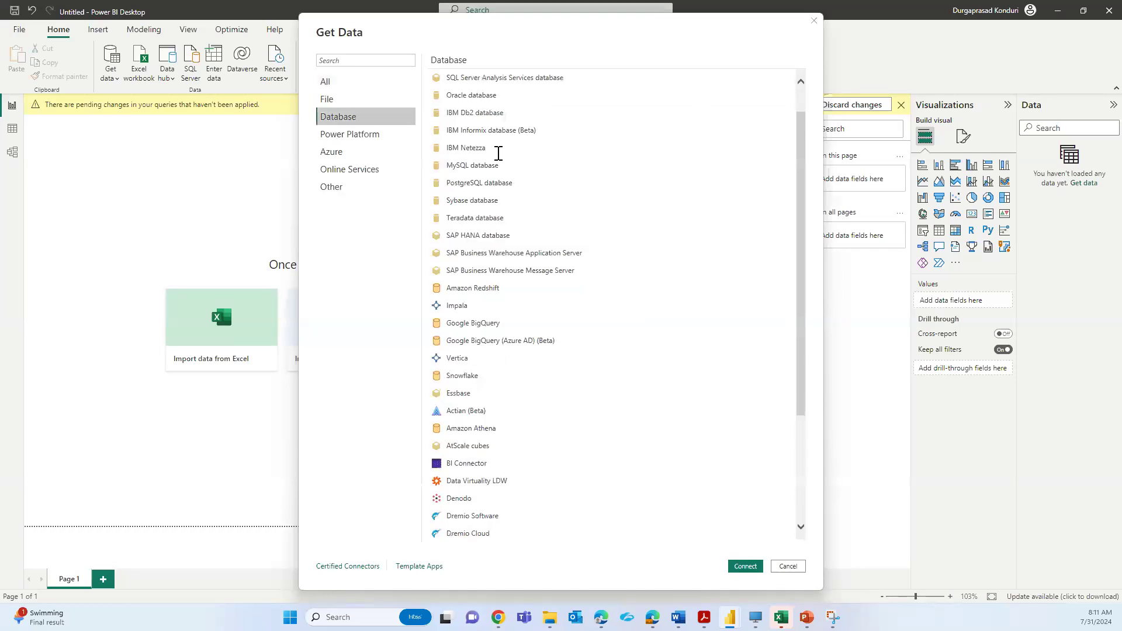
pyautogui.scroll(-2, 512, 210)
pyautogui.scroll(4, 503, 237)
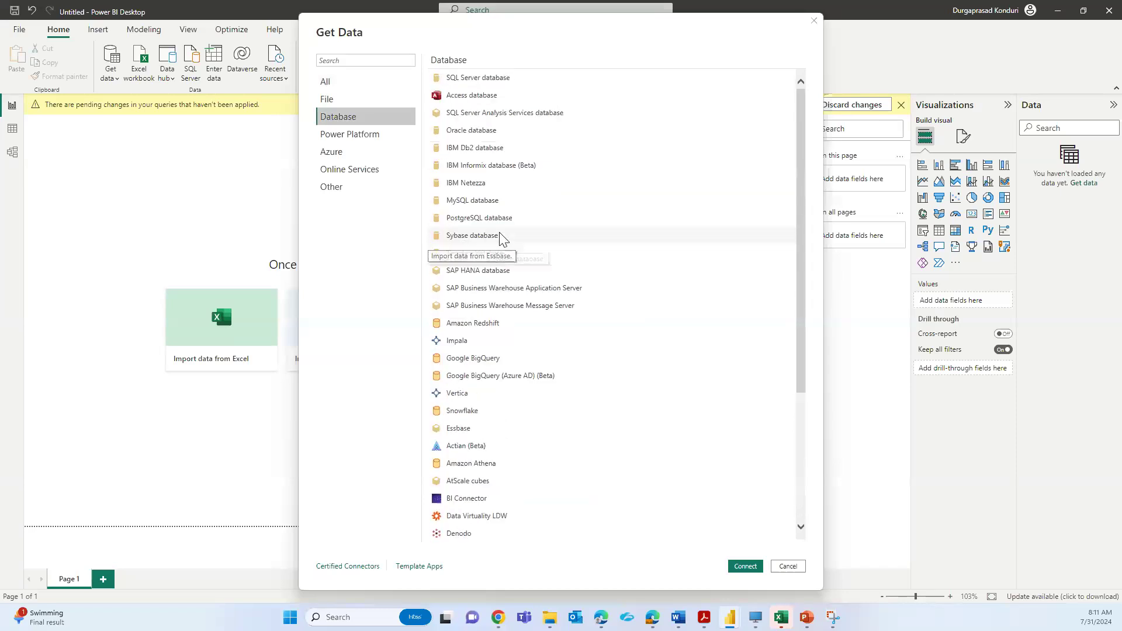
pyautogui.scroll(-1, 566, 257)
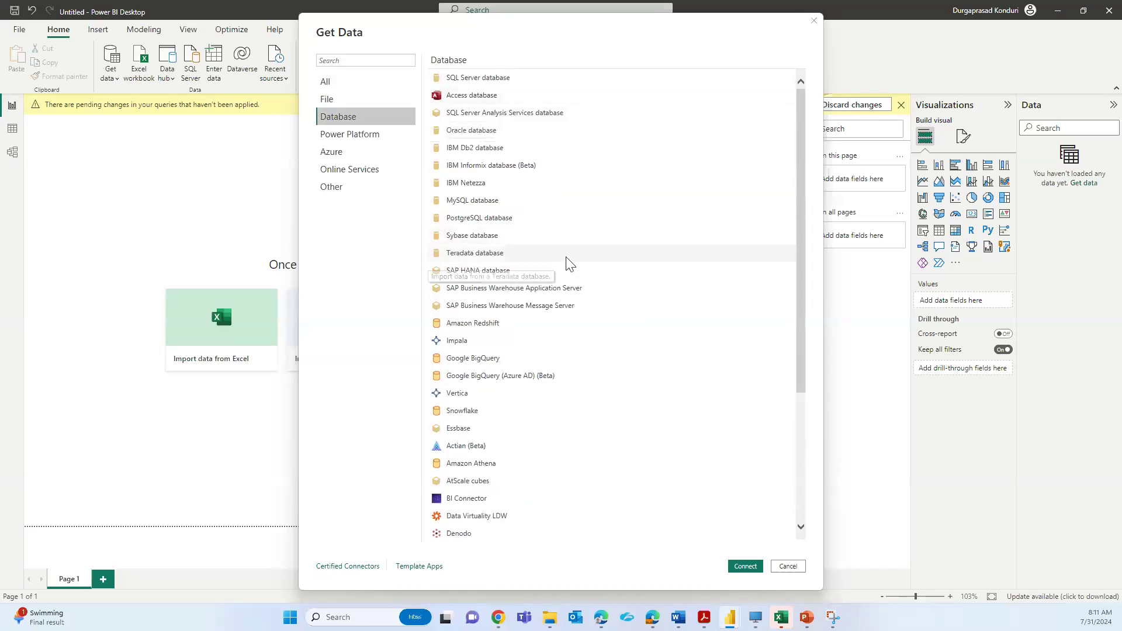
pyautogui.scroll(-3, 566, 258)
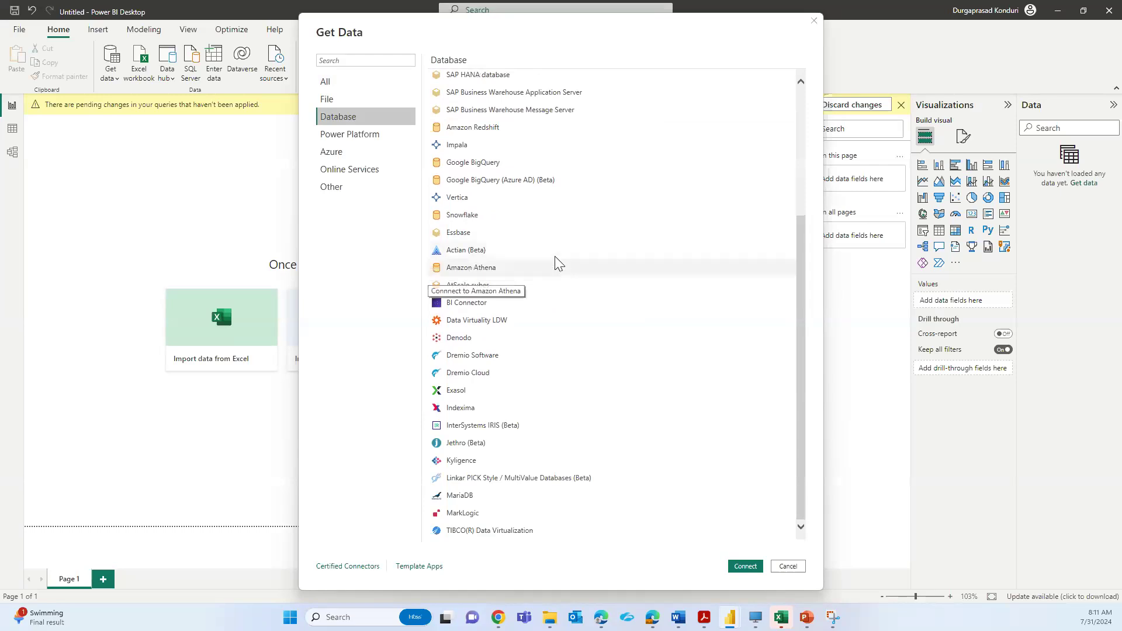
pyautogui.scroll(1, 475, 395)
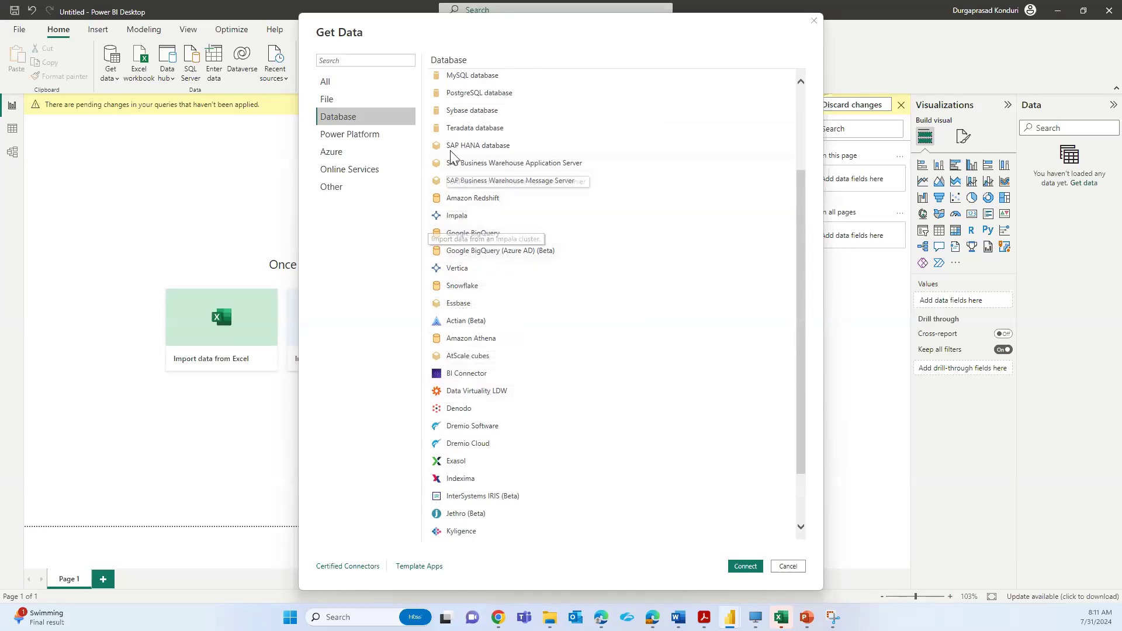
pyautogui.scroll(2, 497, 135)
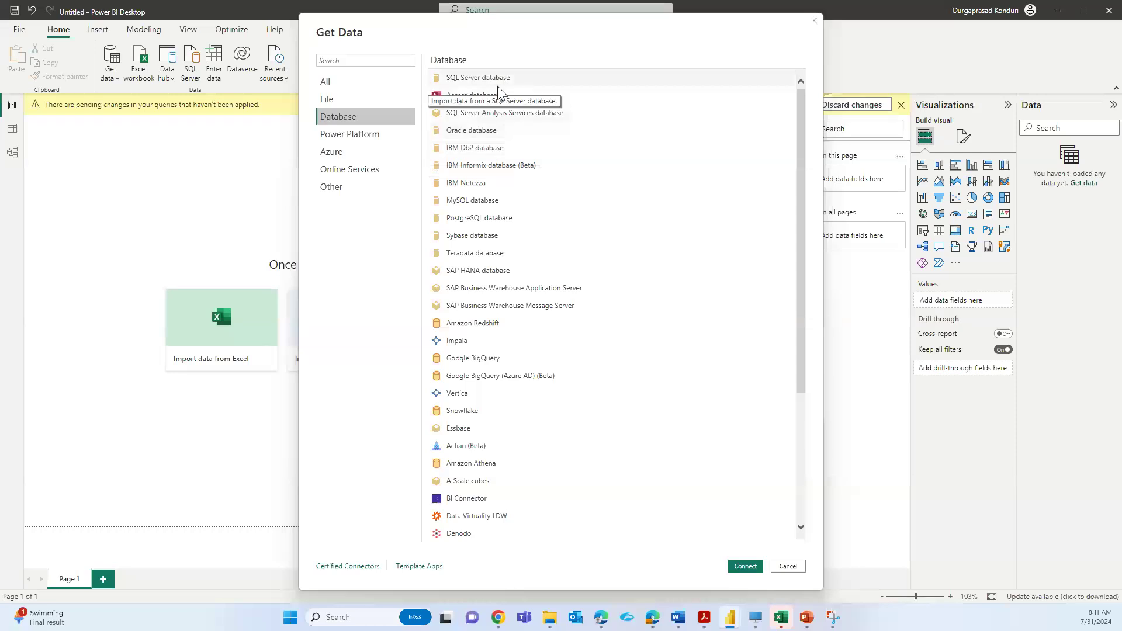
# Examine the connectors offered under the Power Platform, Azure, Online Services and Other categories
pyautogui.click(380, 136)
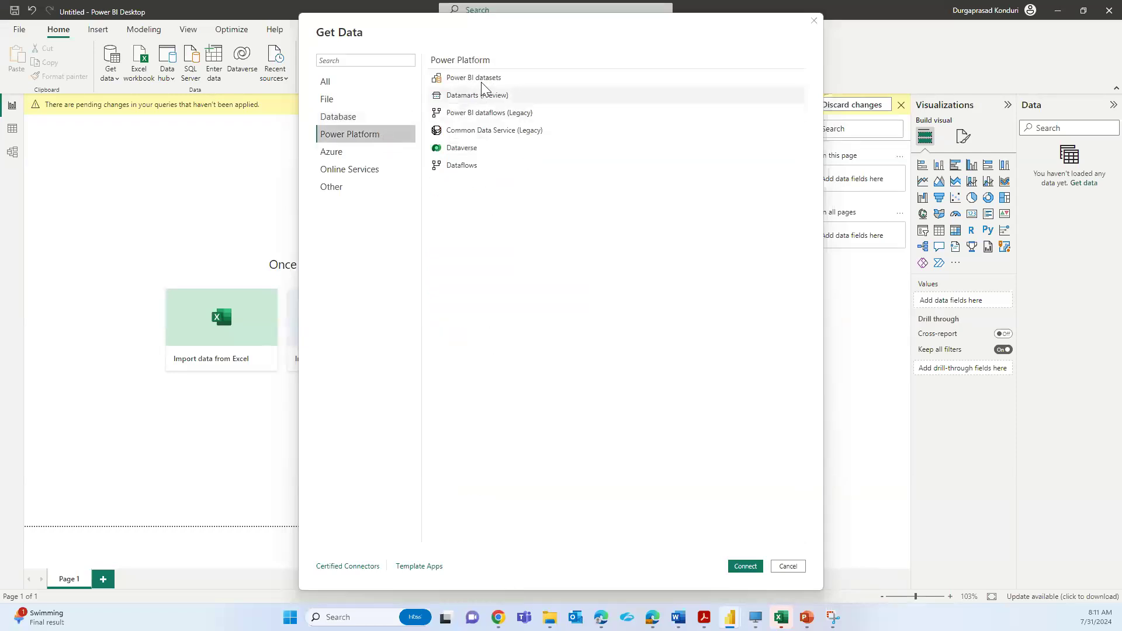
pyautogui.click(362, 156)
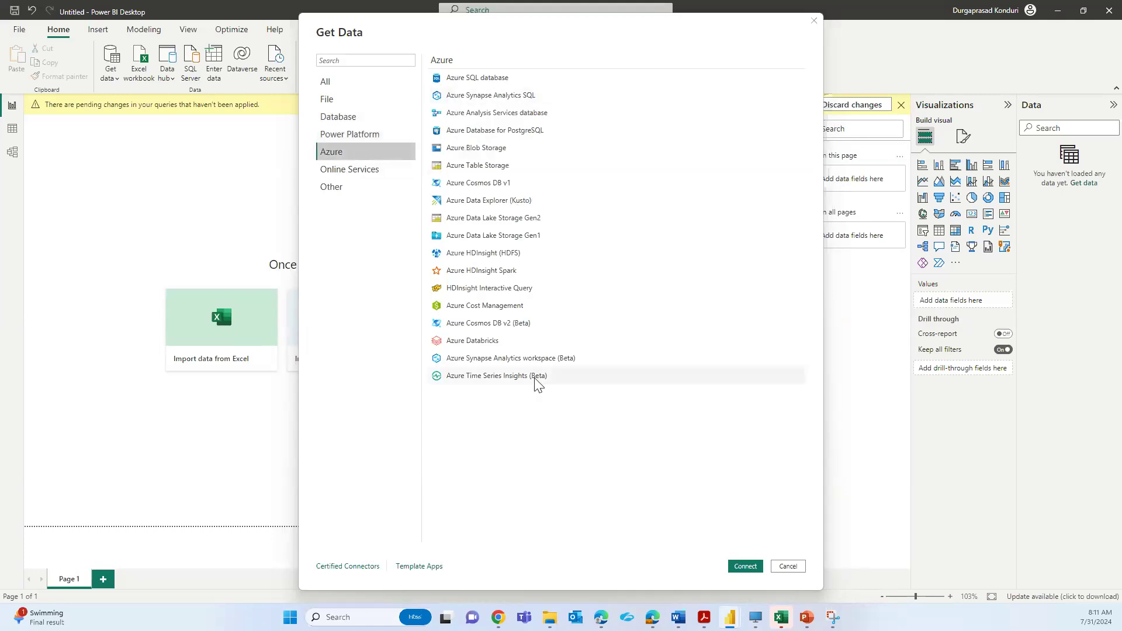
pyautogui.click(358, 171)
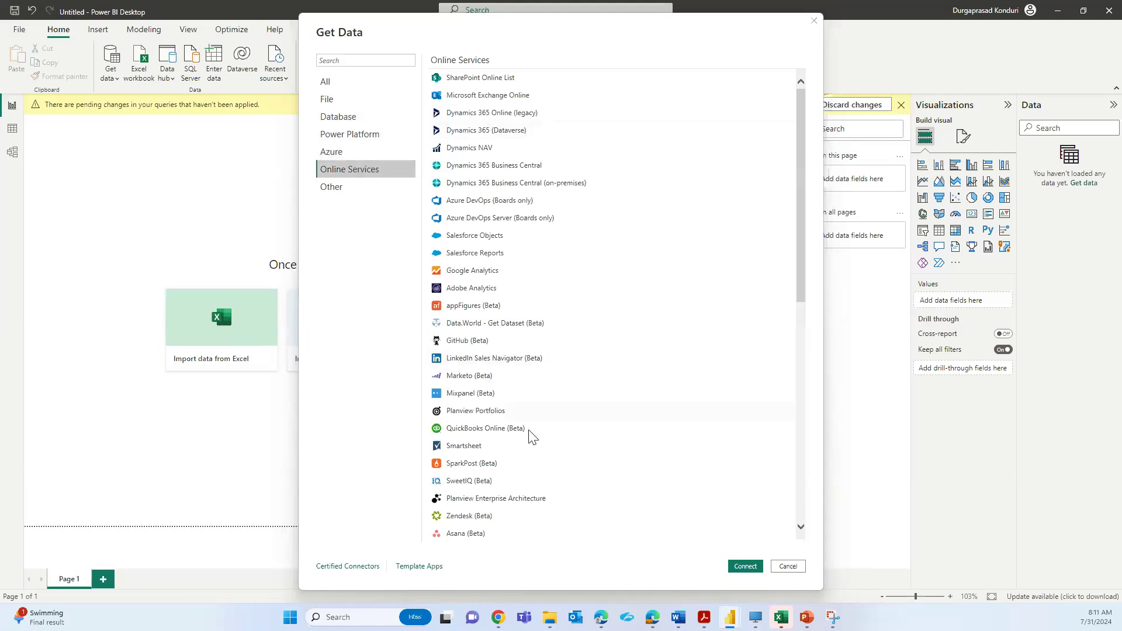
pyautogui.scroll(-1, 522, 446)
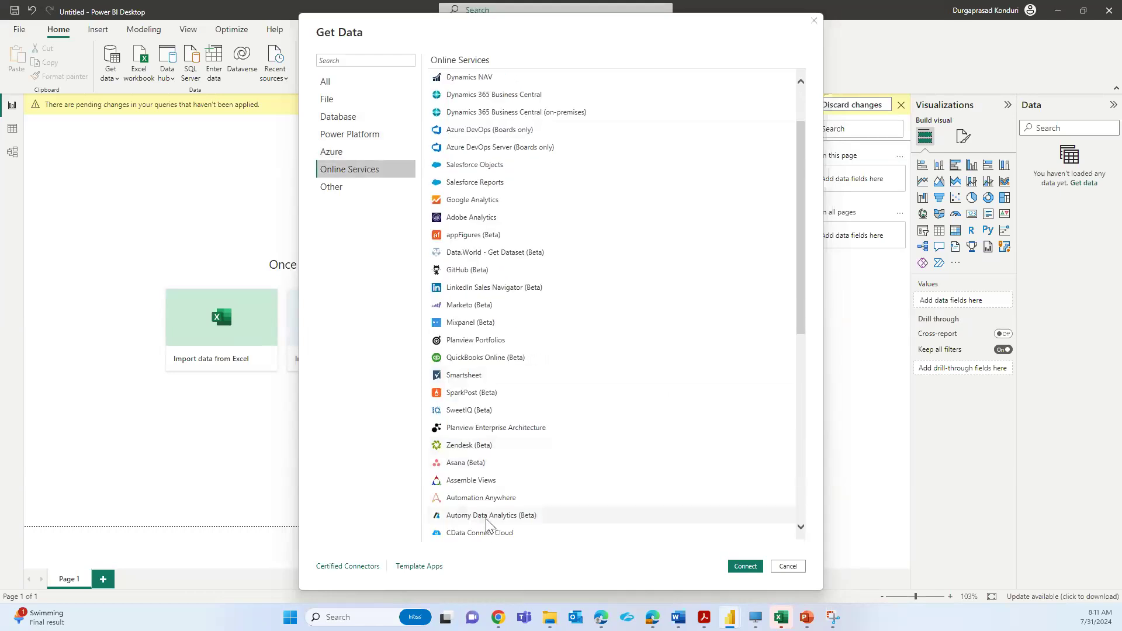
pyautogui.scroll(1, 486, 517)
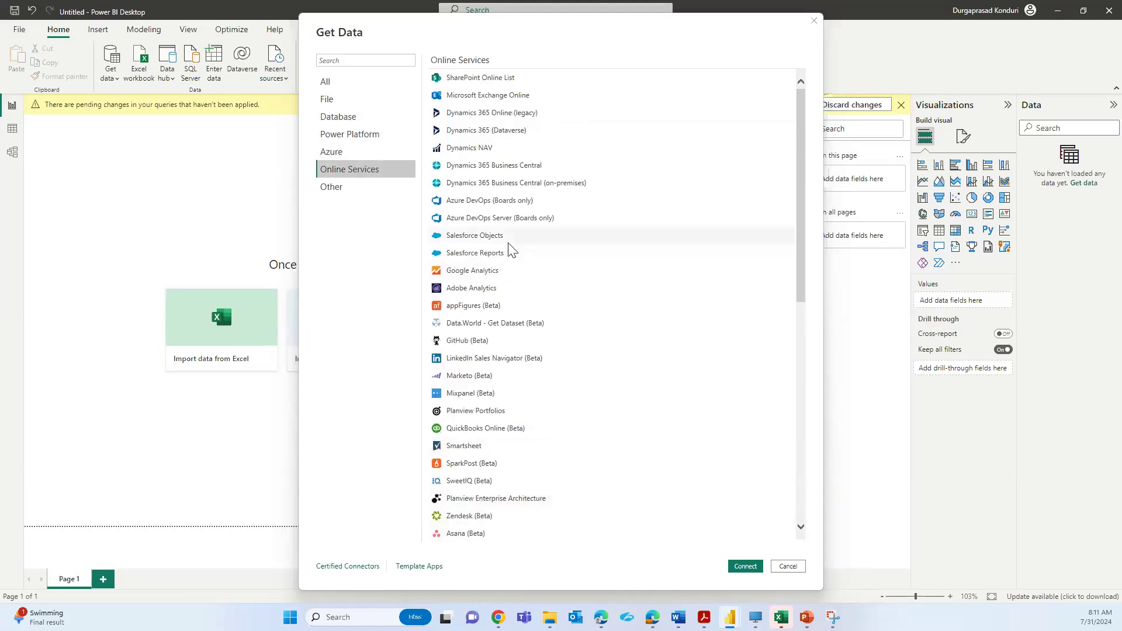
pyautogui.click(345, 190)
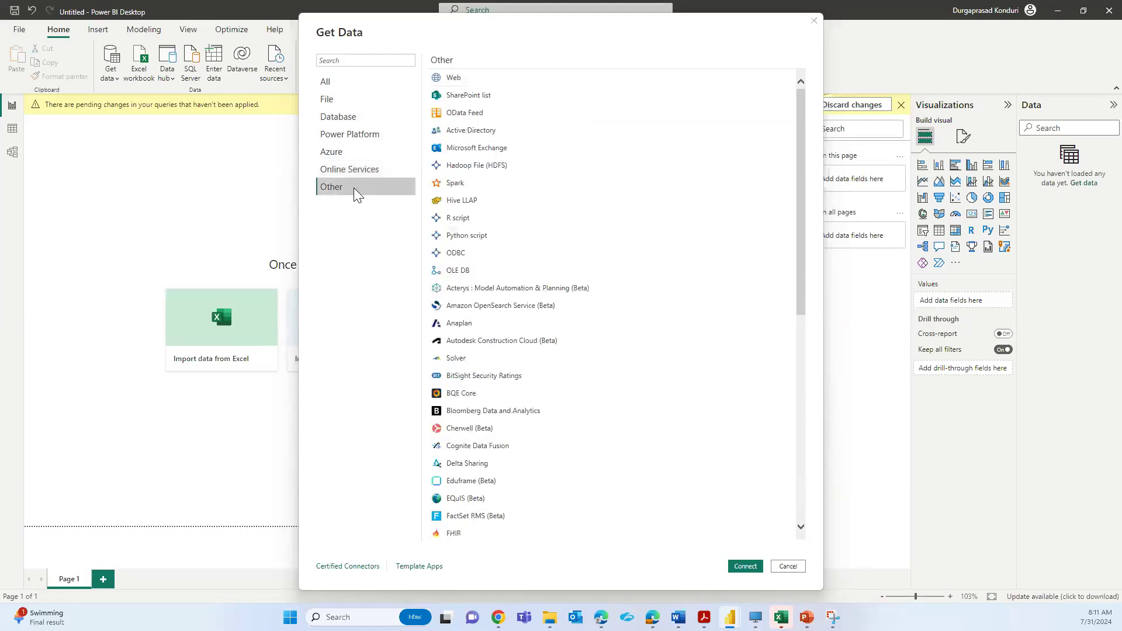
pyautogui.scroll(-10, 502, 268)
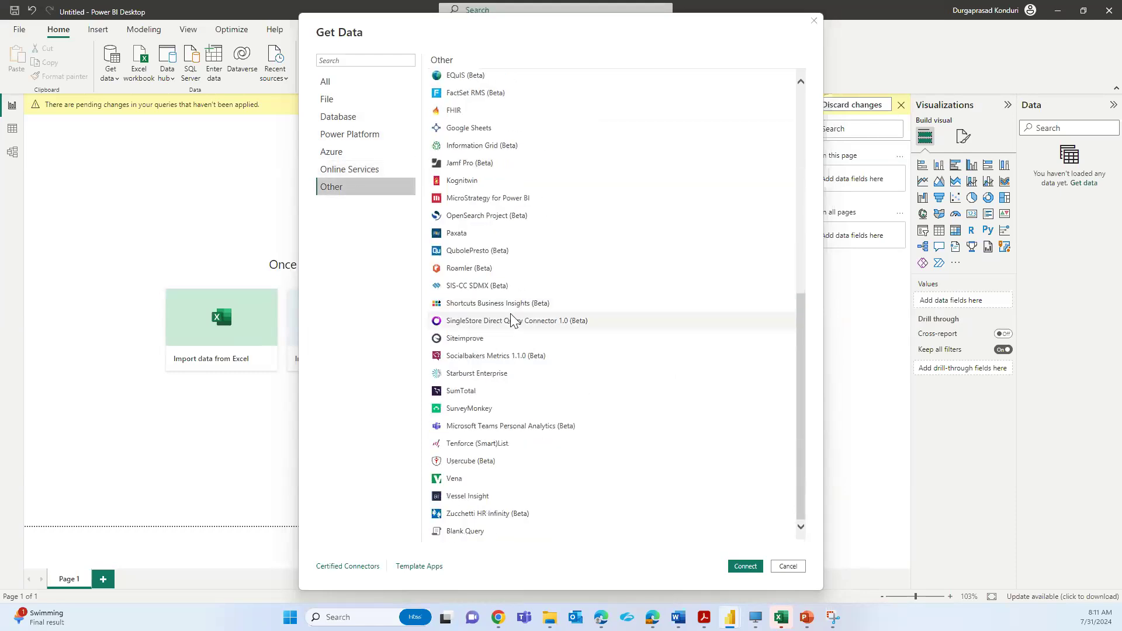
pyautogui.scroll(5, 506, 388)
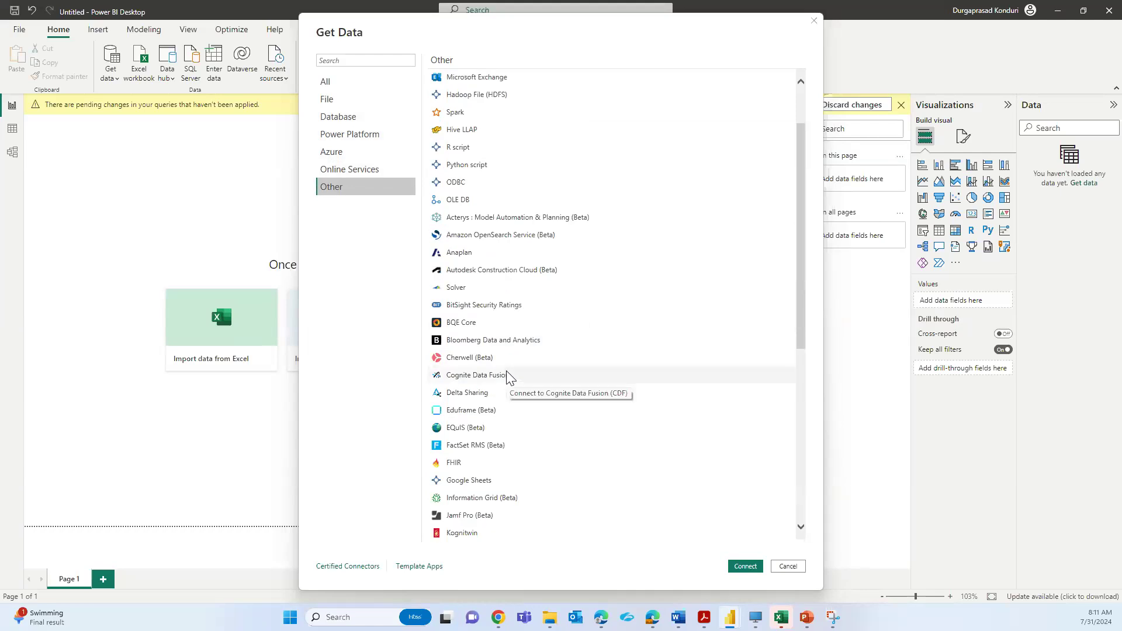
# Search all the available data connectors for ODBC
pyautogui.click(325, 82)
pyautogui.click(345, 63)
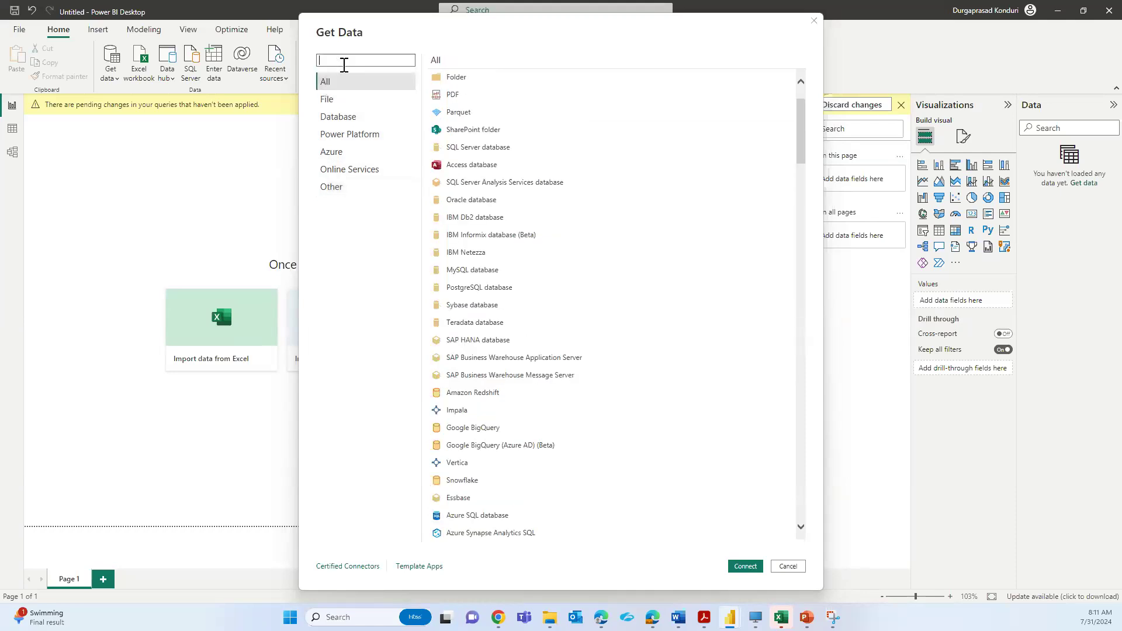
pyautogui.write('ODBC')
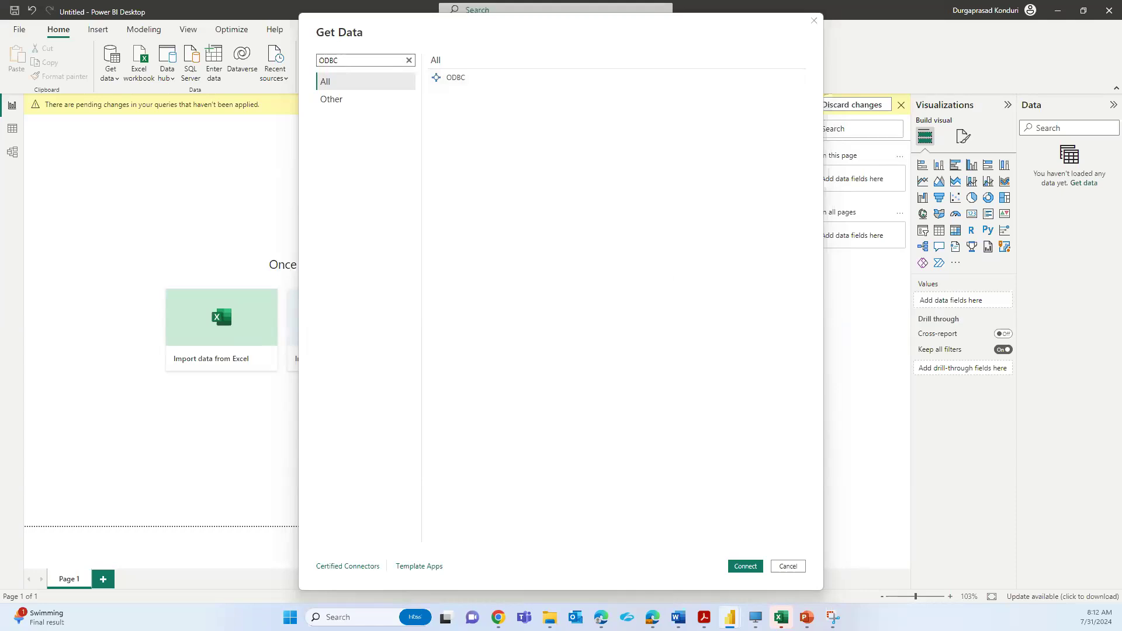
pyautogui.hotkey('alt', 'Tab')
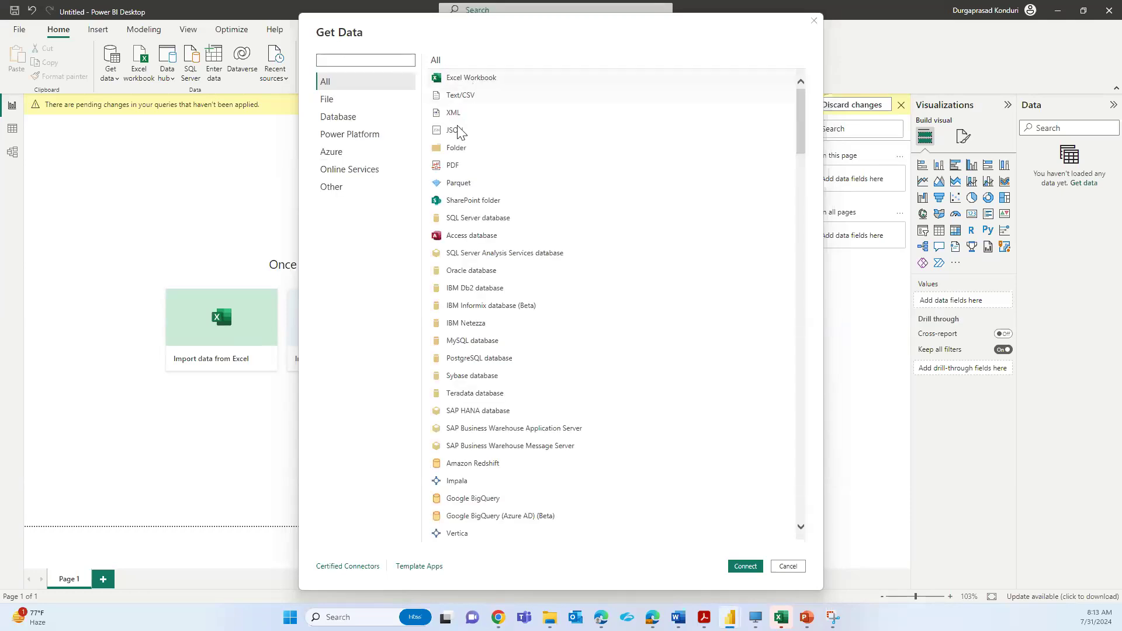
# Look through the unfiltered list of all data connectors, from the file sources down to the third-party services
pyautogui.scroll(-10, 471, 321)
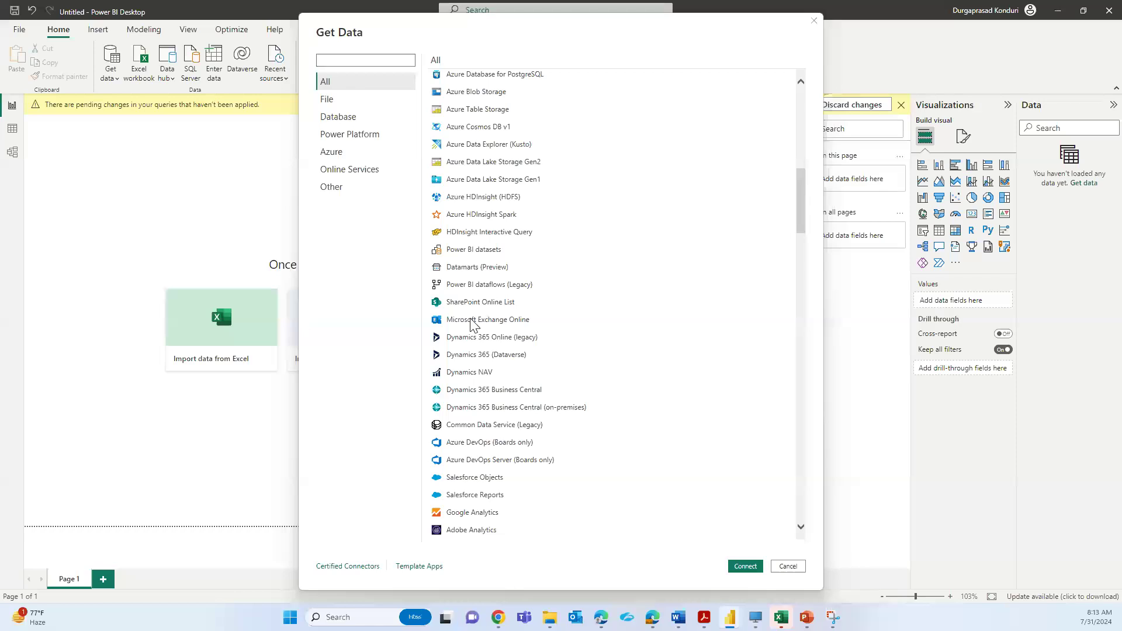
pyautogui.scroll(-6, 471, 323)
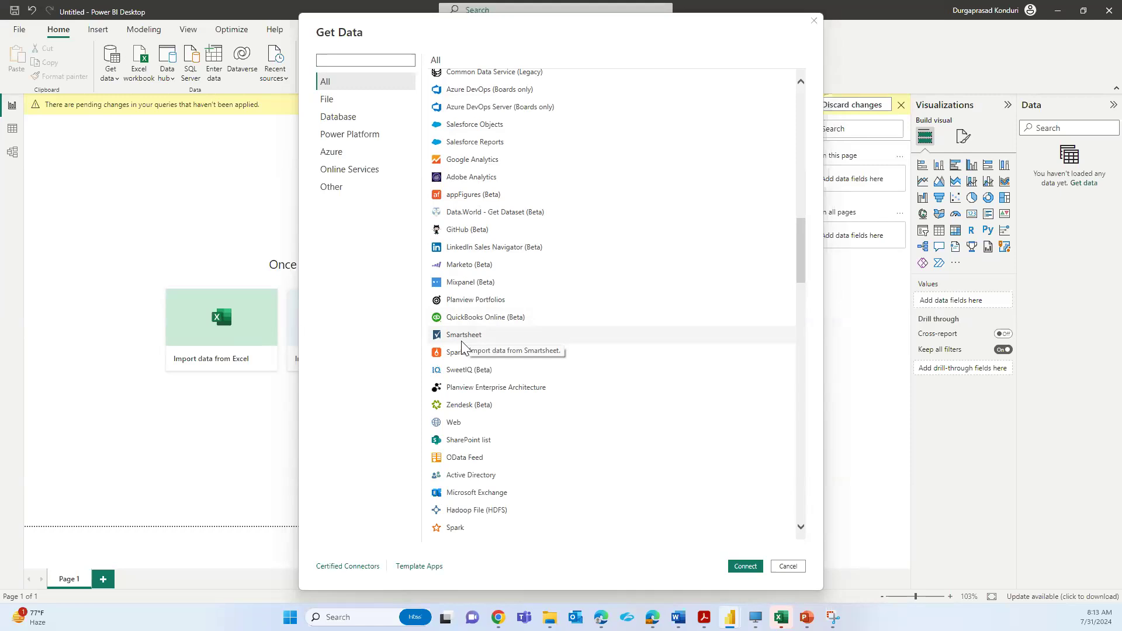
pyautogui.scroll(-8, 456, 328)
pyautogui.scroll(-5, 454, 318)
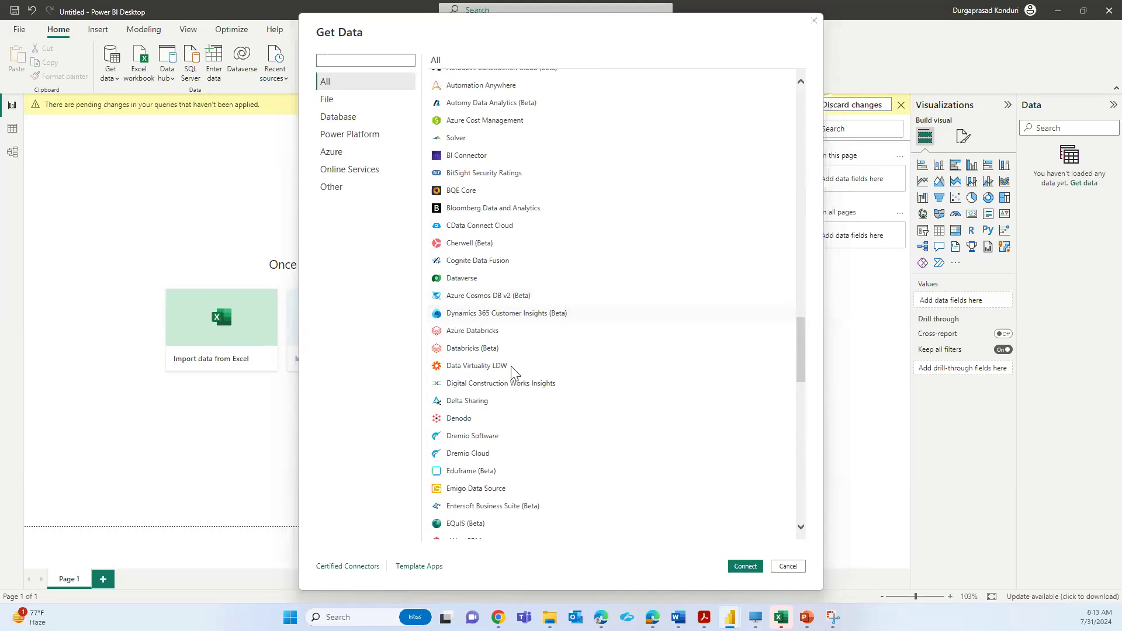
pyautogui.scroll(-4, 509, 364)
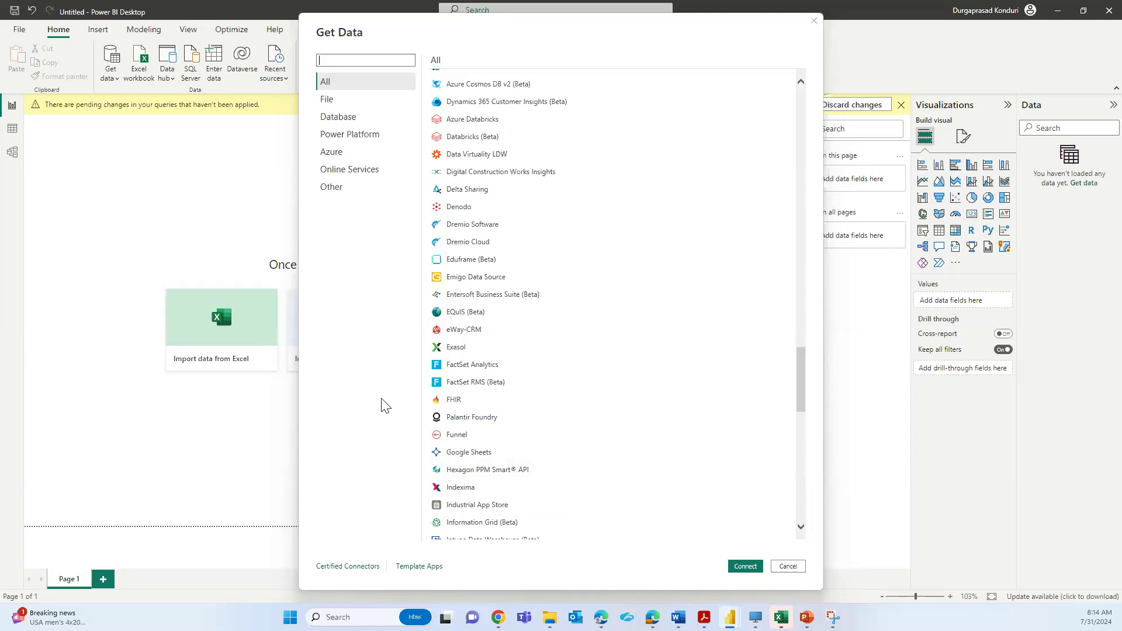
# Look through the remaining connectors down to Blank Query, and open the Certified Connectors documentation in a full-size browser window
pyautogui.scroll(-7, 519, 421)
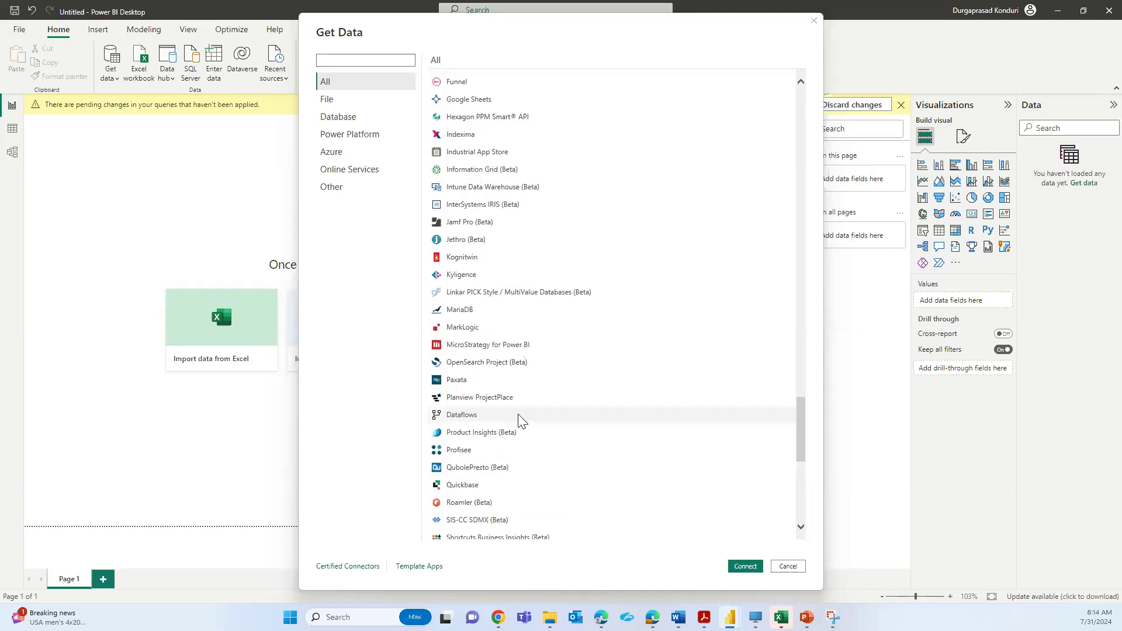
pyautogui.scroll(-8, 519, 421)
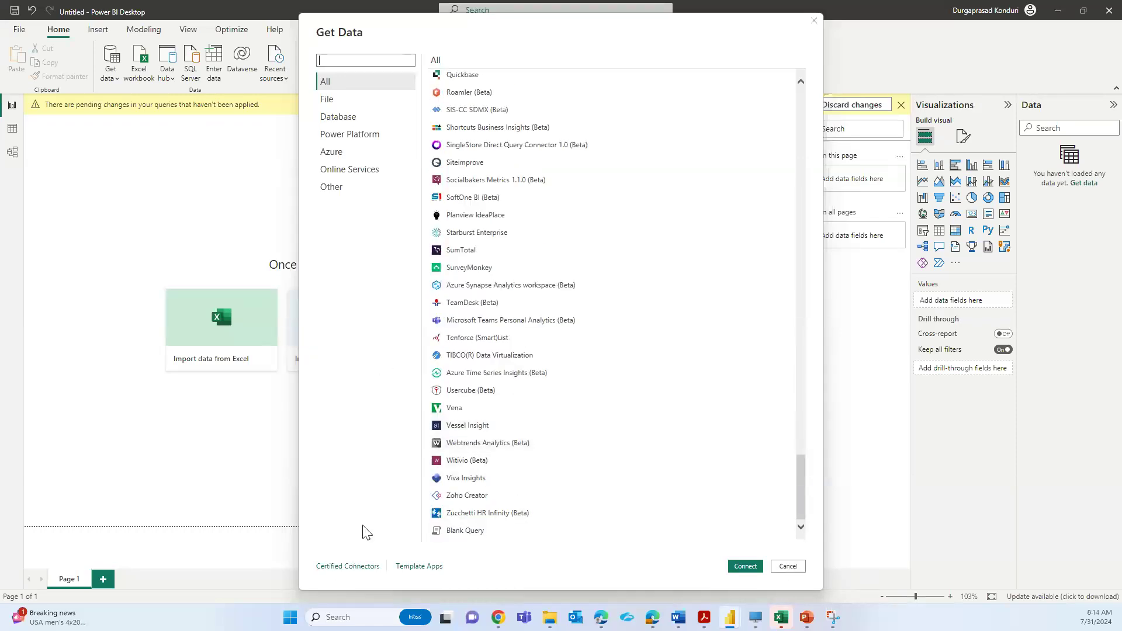
pyautogui.click(342, 568)
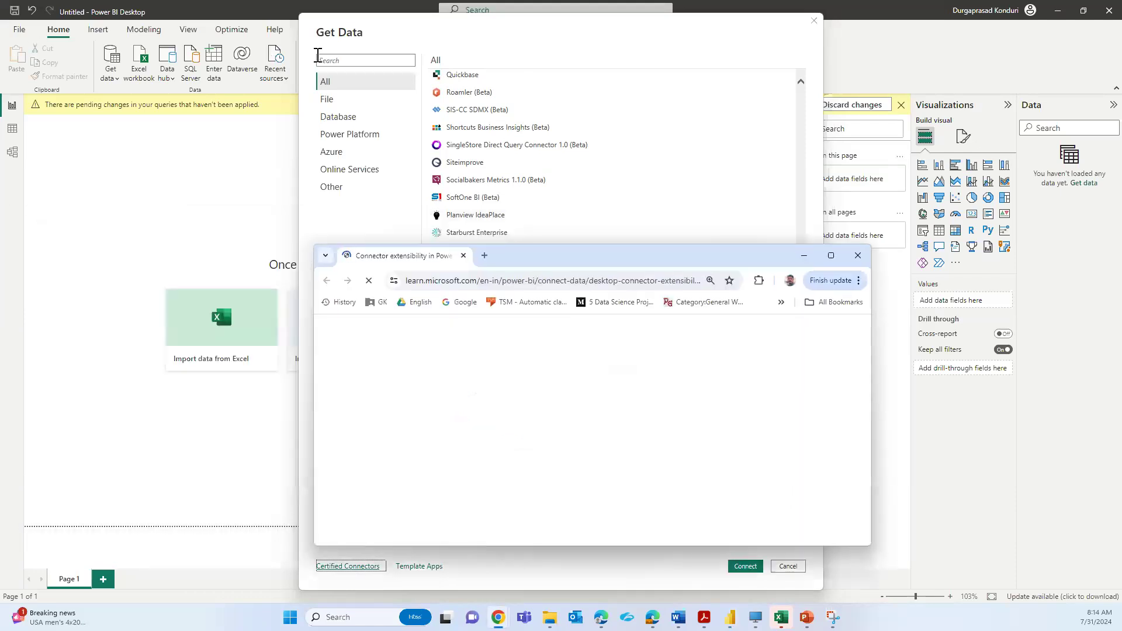
pyautogui.click(831, 256)
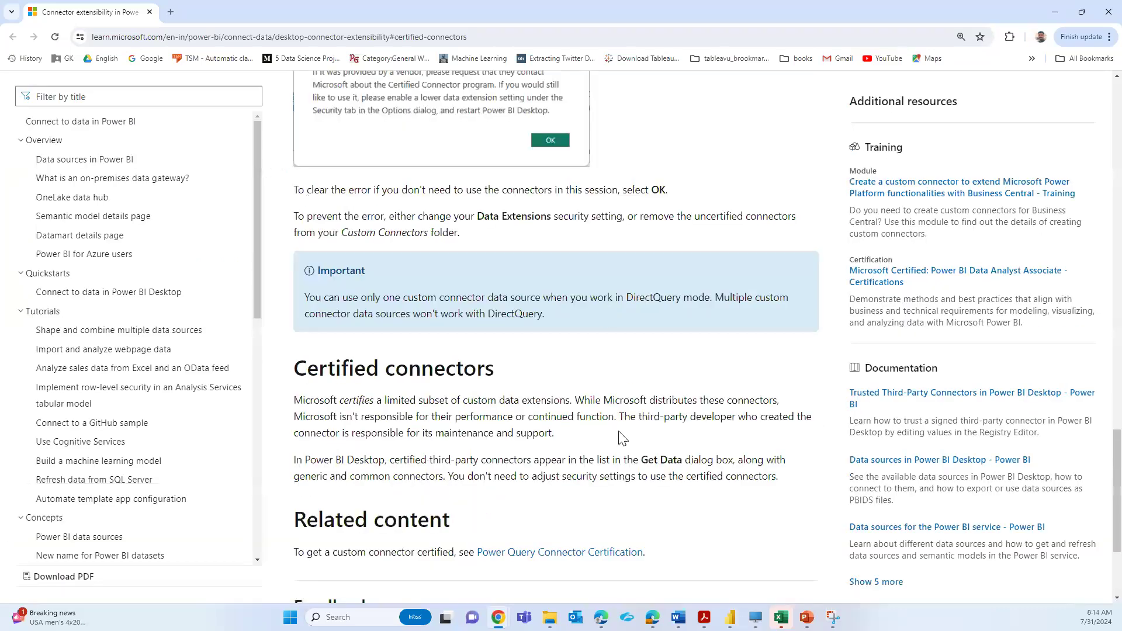
# Read the documentation on custom and certified connectors, including the Data Extensions security options for non-certified connectors
pyautogui.scroll(8, 571, 413)
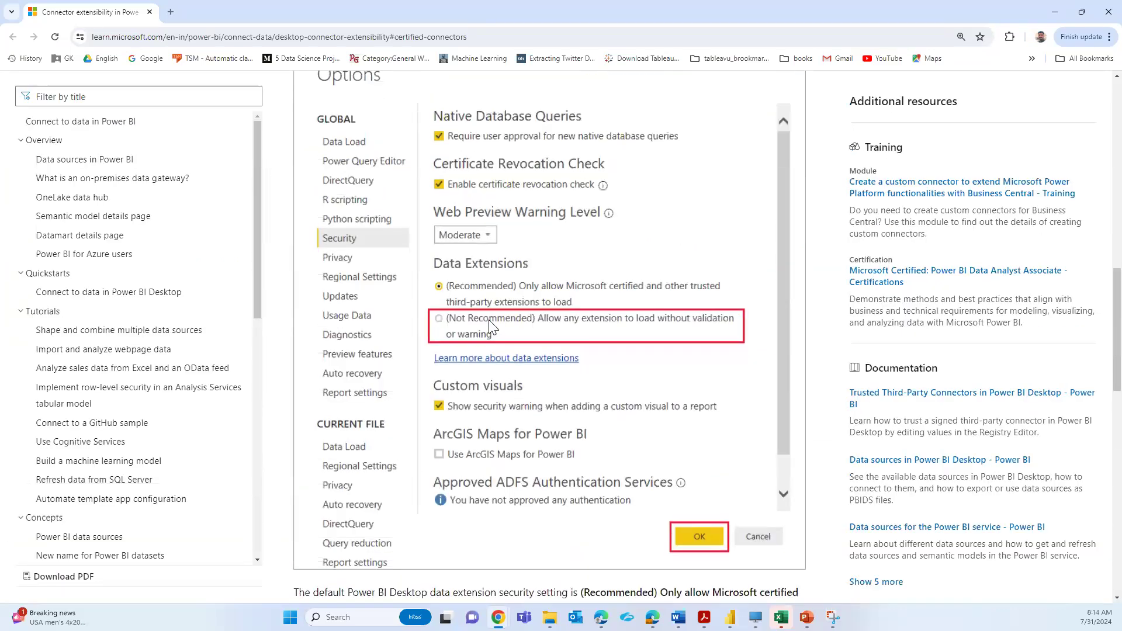
pyautogui.scroll(9, 497, 301)
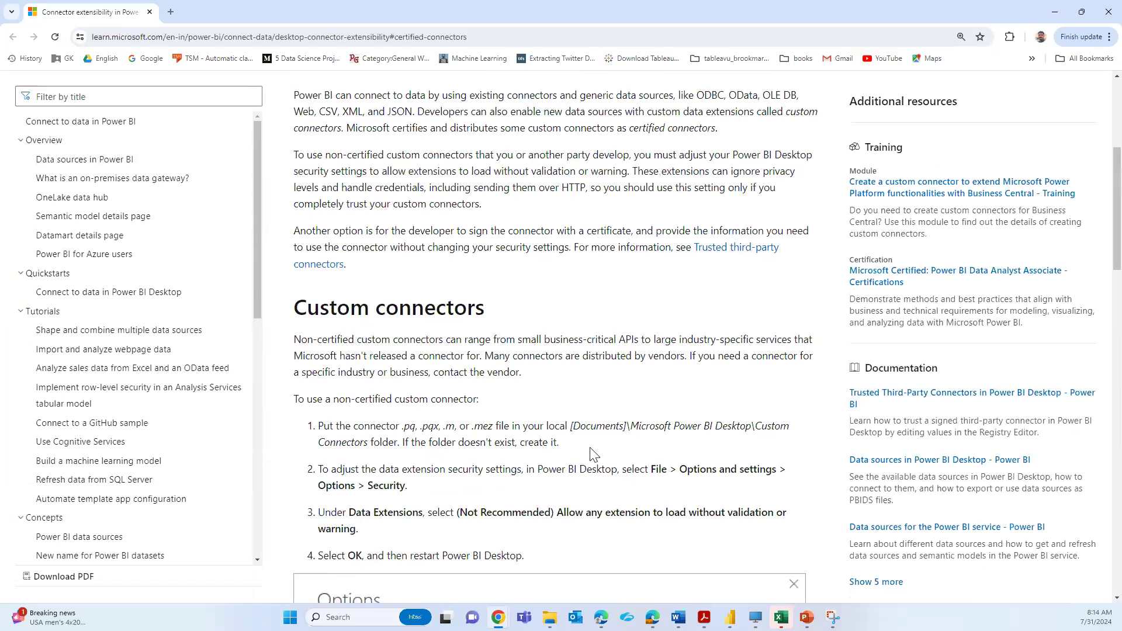
pyautogui.scroll(-1, 403, 451)
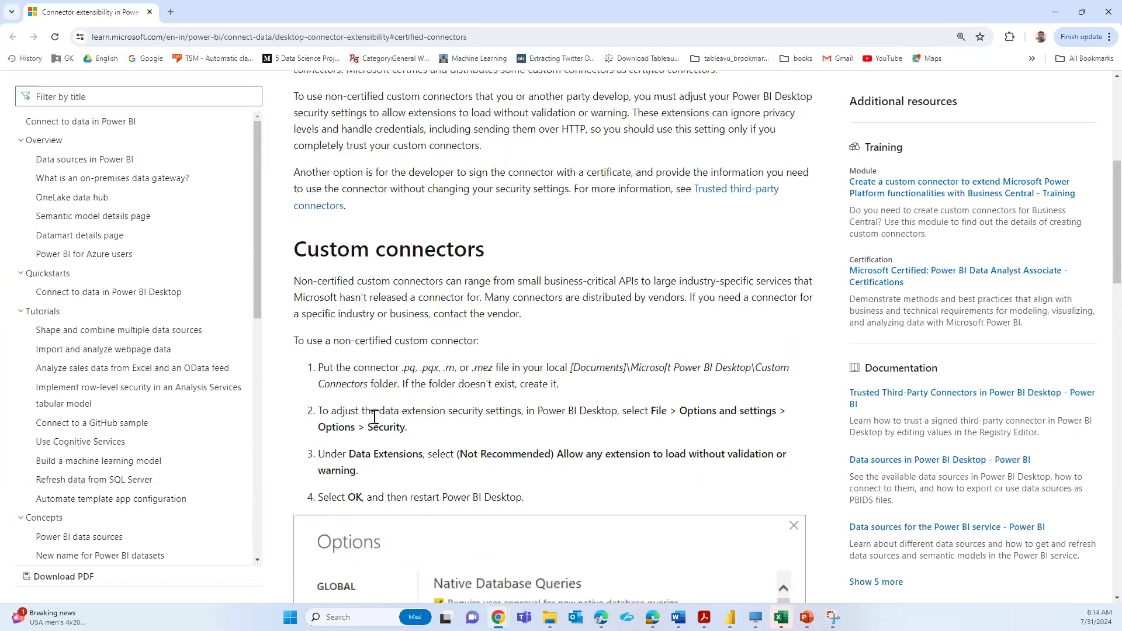
pyautogui.moveTo(393, 411); pyautogui.dragTo(544, 433)
pyautogui.scroll(-6, 545, 433)
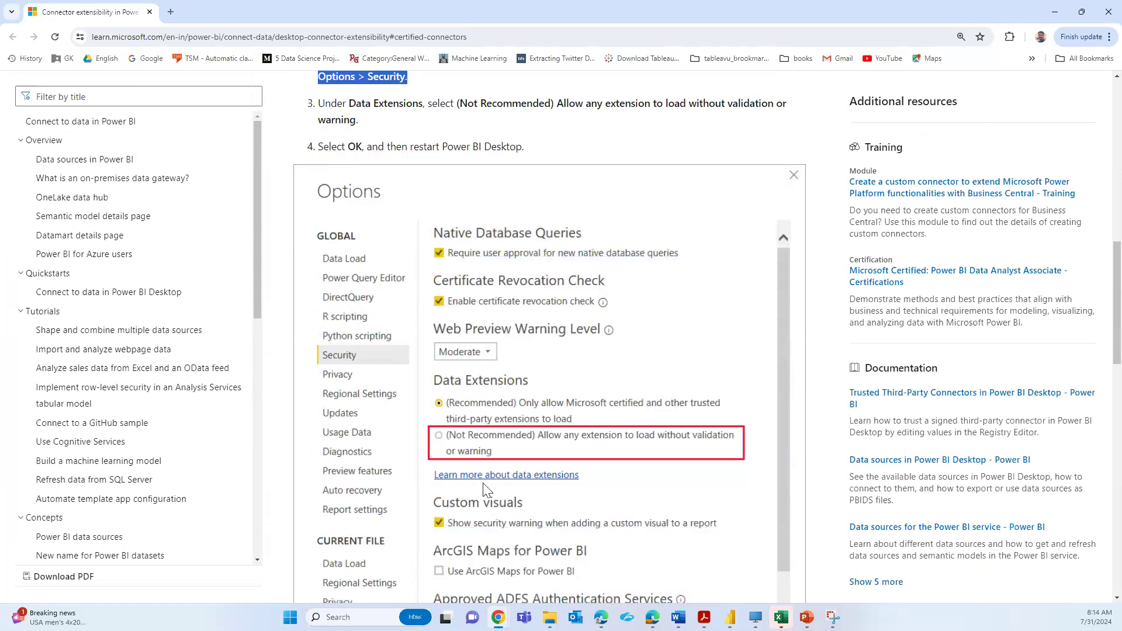
pyautogui.scroll(-2, 486, 483)
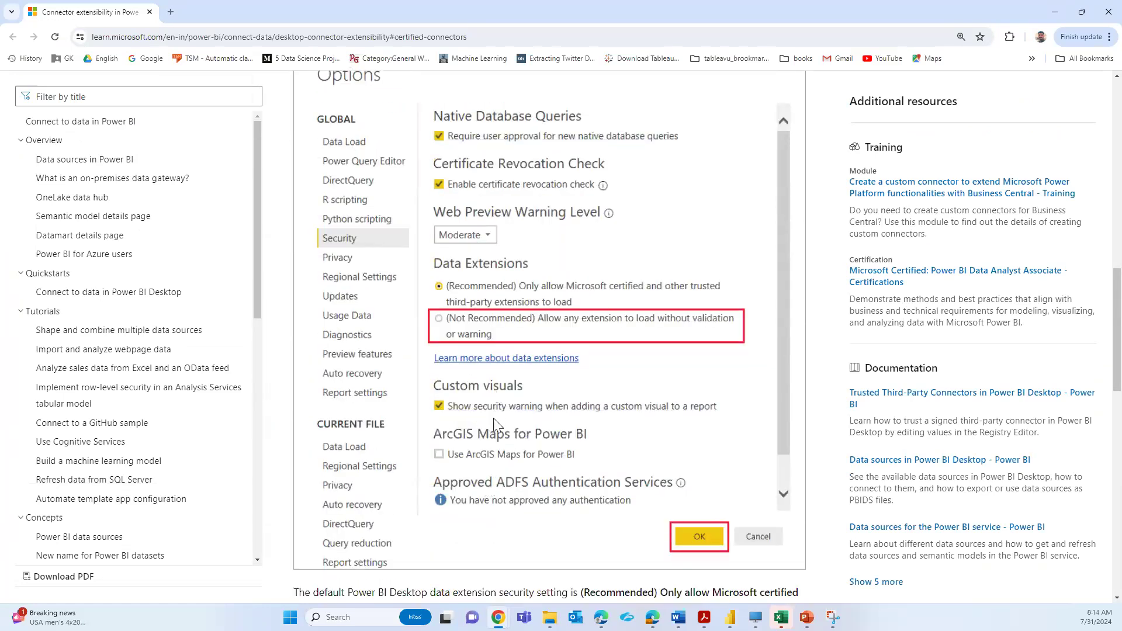
pyautogui.scroll(-4, 497, 393)
pyautogui.scroll(14, 501, 392)
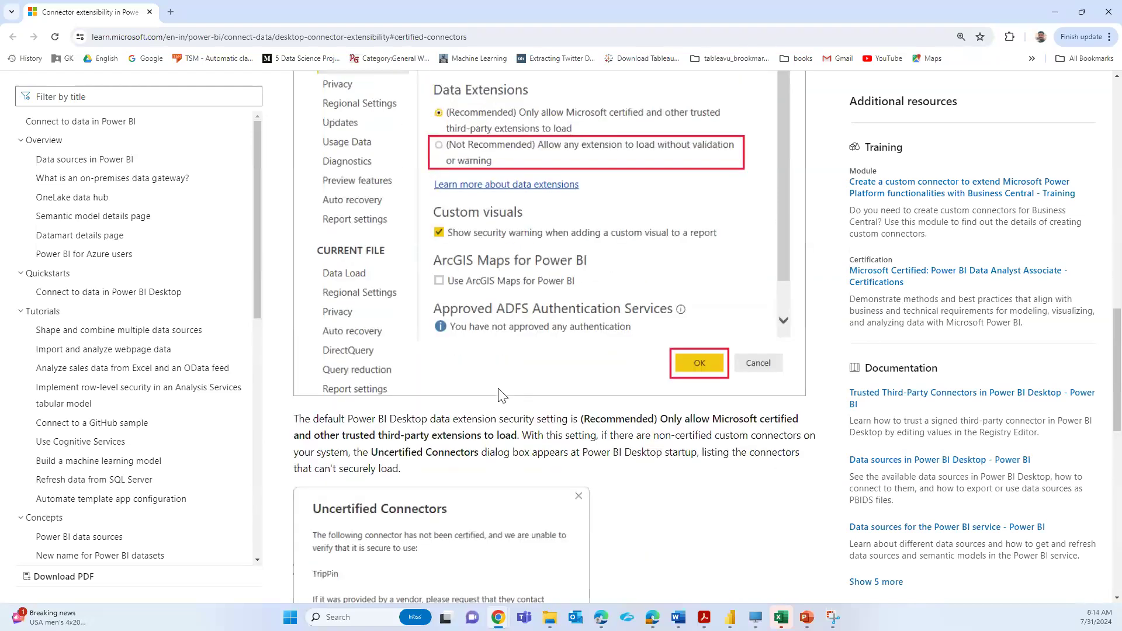
# Leave the documentation page, cancel the data source selection and switch to the Power Query Editor
pyautogui.click(1056, 11)
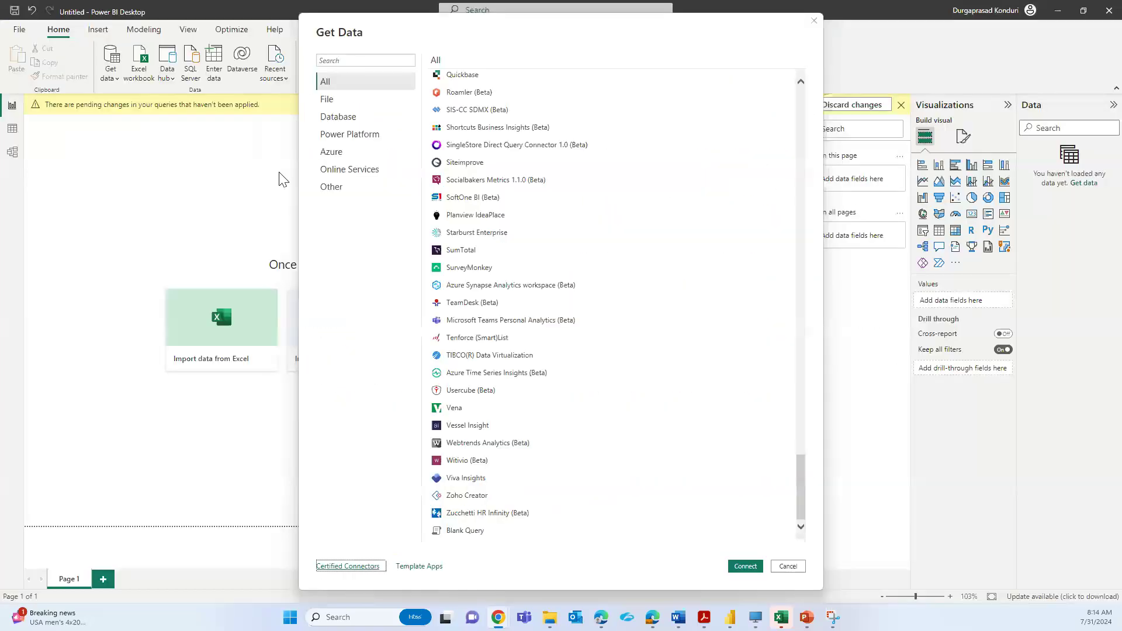
pyautogui.click(793, 564)
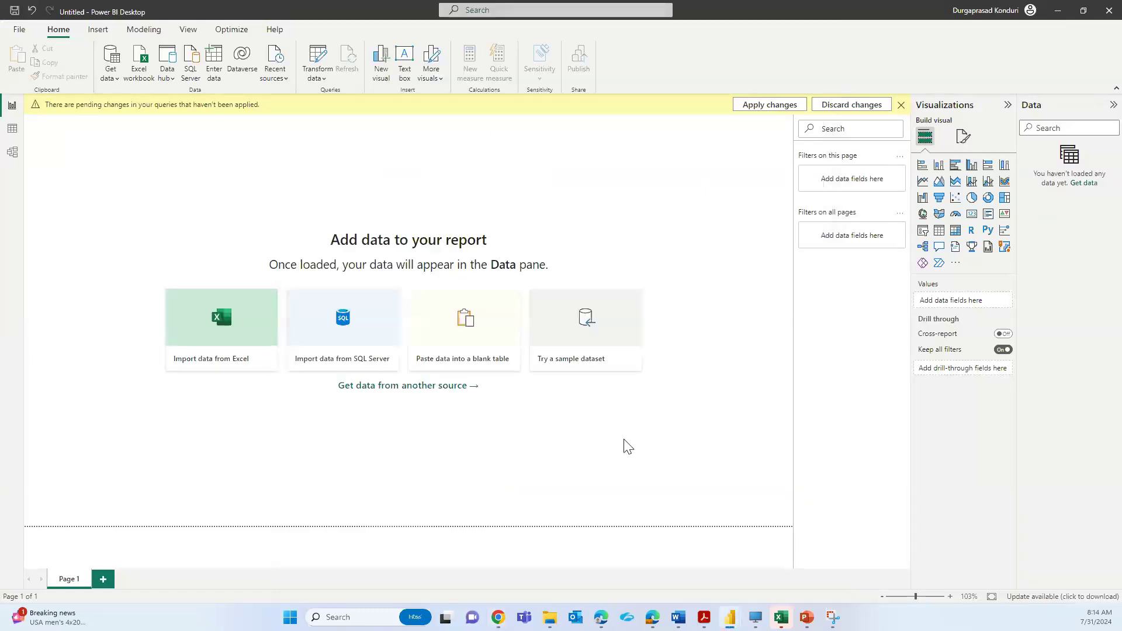
pyautogui.moveTo(732, 621)
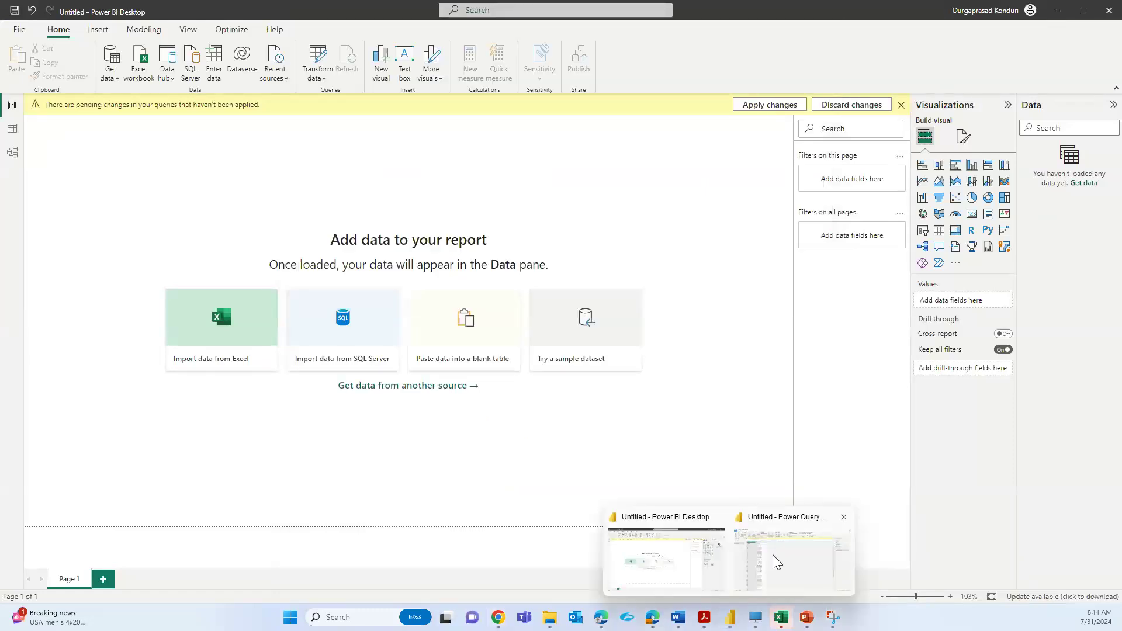
pyautogui.click(773, 556)
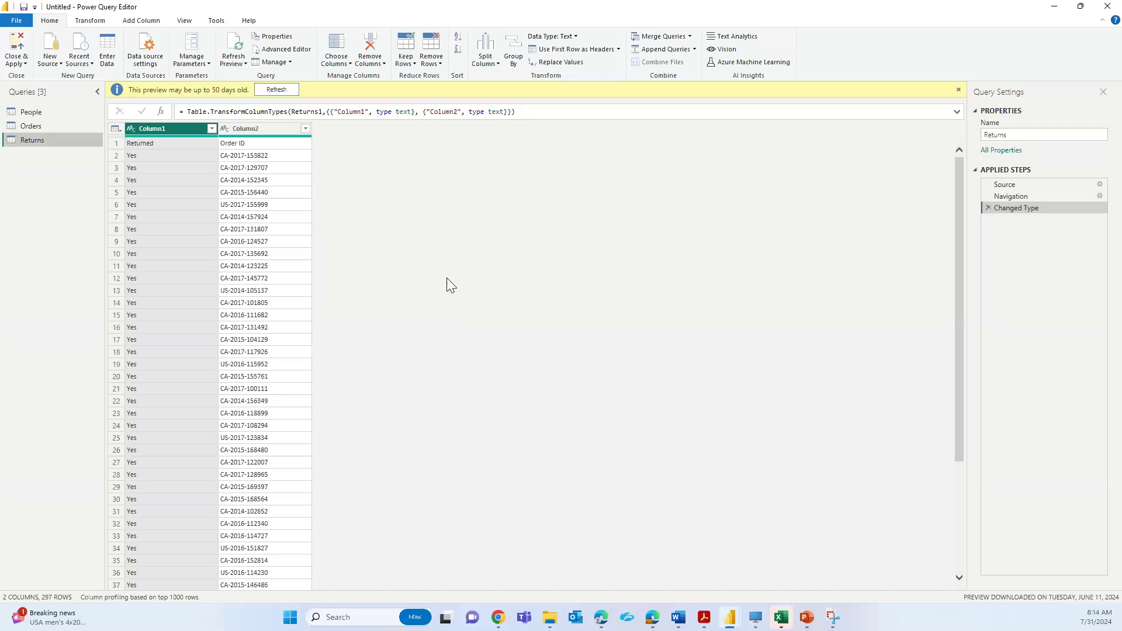
# Open the People query and examine its generic column headers against the Person and Region labels in the first row
pyautogui.click(44, 117)
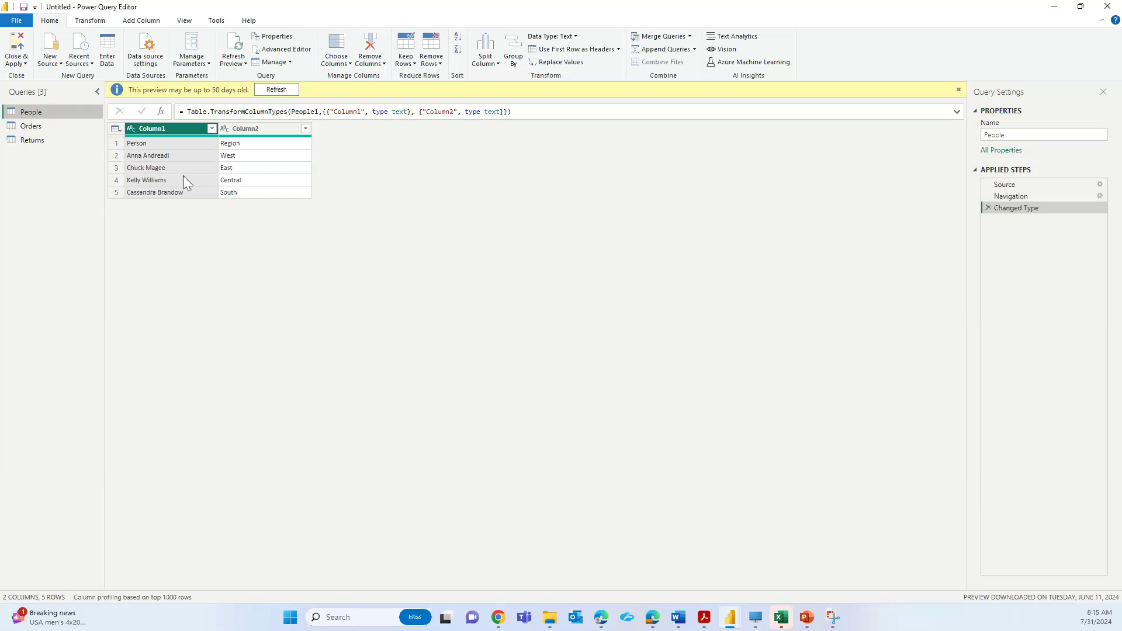
pyautogui.click(141, 145)
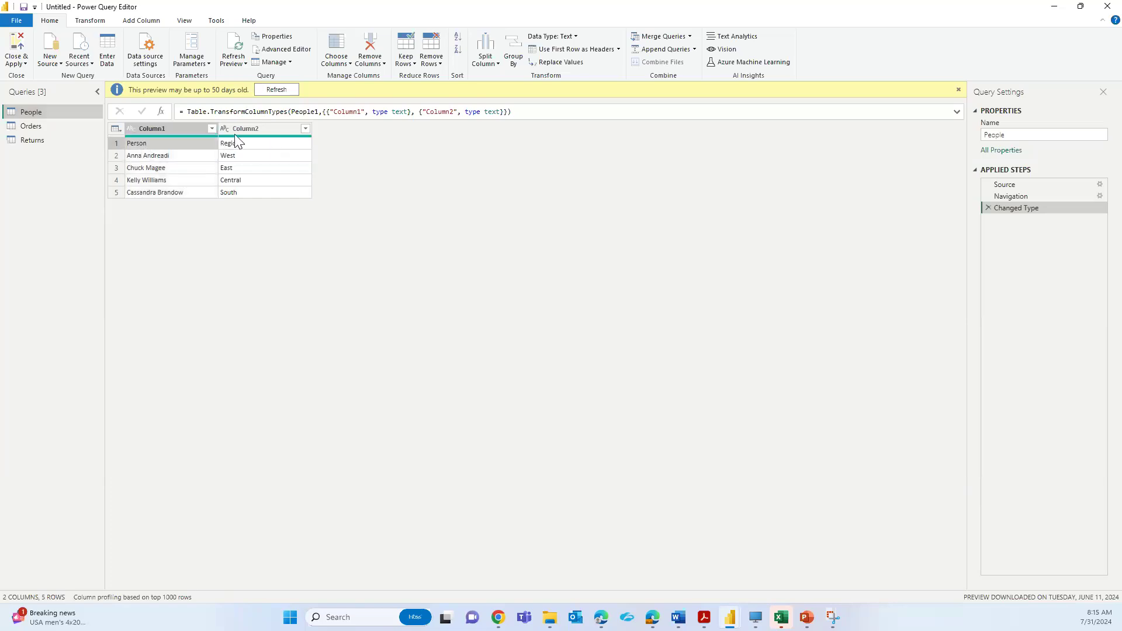
pyautogui.click(184, 134)
pyautogui.click(269, 128)
pyautogui.click(177, 143)
pyautogui.click(229, 146)
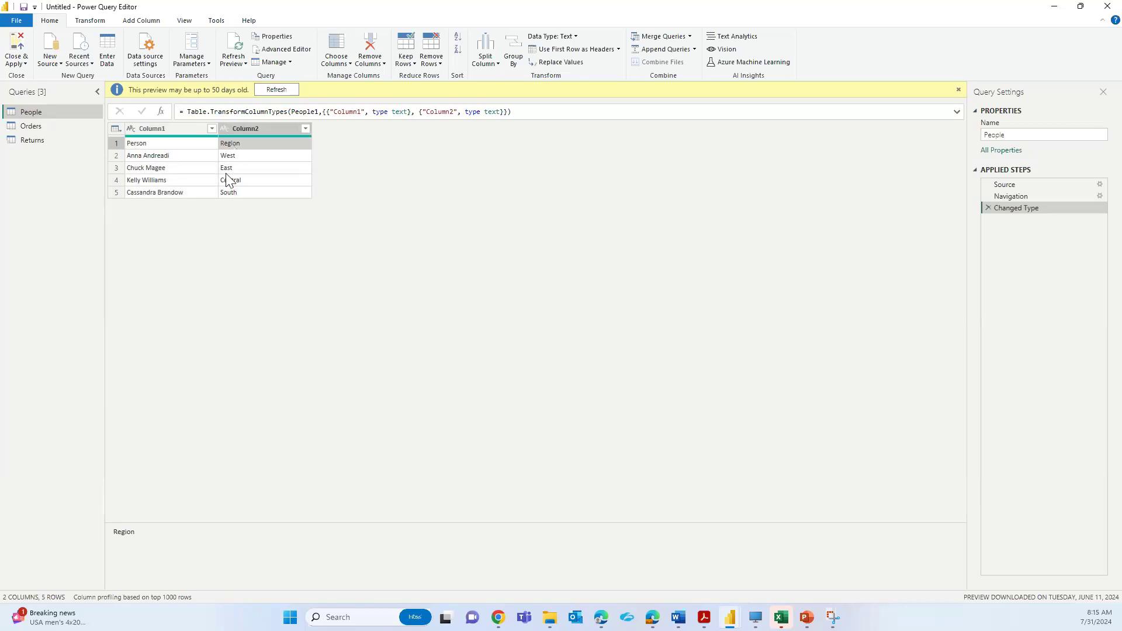
pyautogui.click(177, 146)
pyautogui.click(220, 143)
pyautogui.click(178, 145)
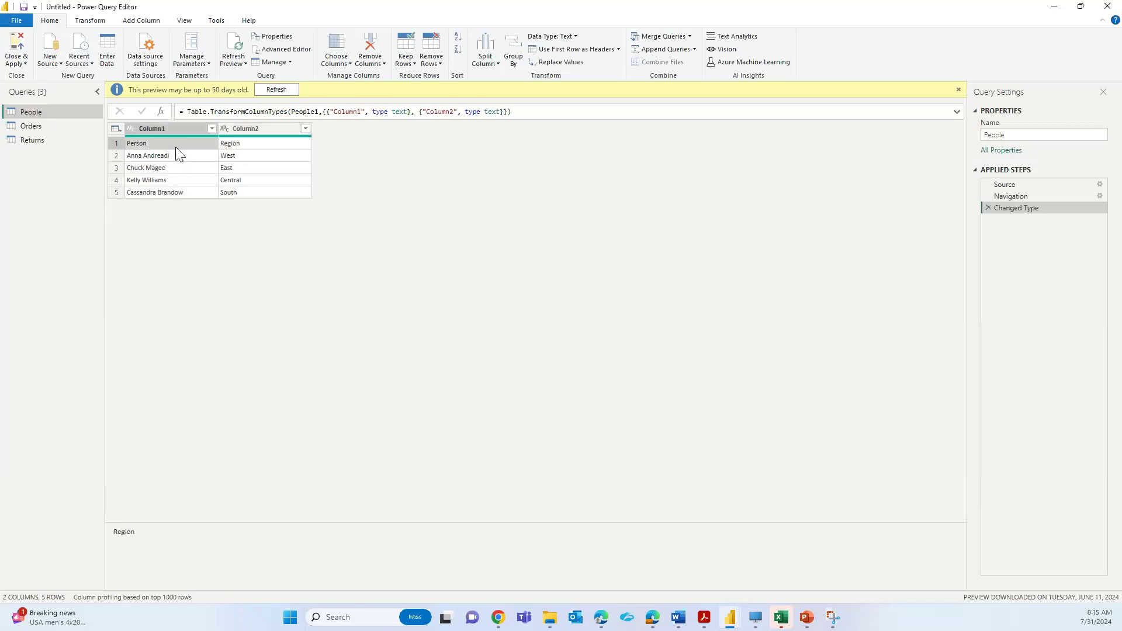
# Open the Orders query and examine all its columns from Row ID across to Profit
pyautogui.click(35, 125)
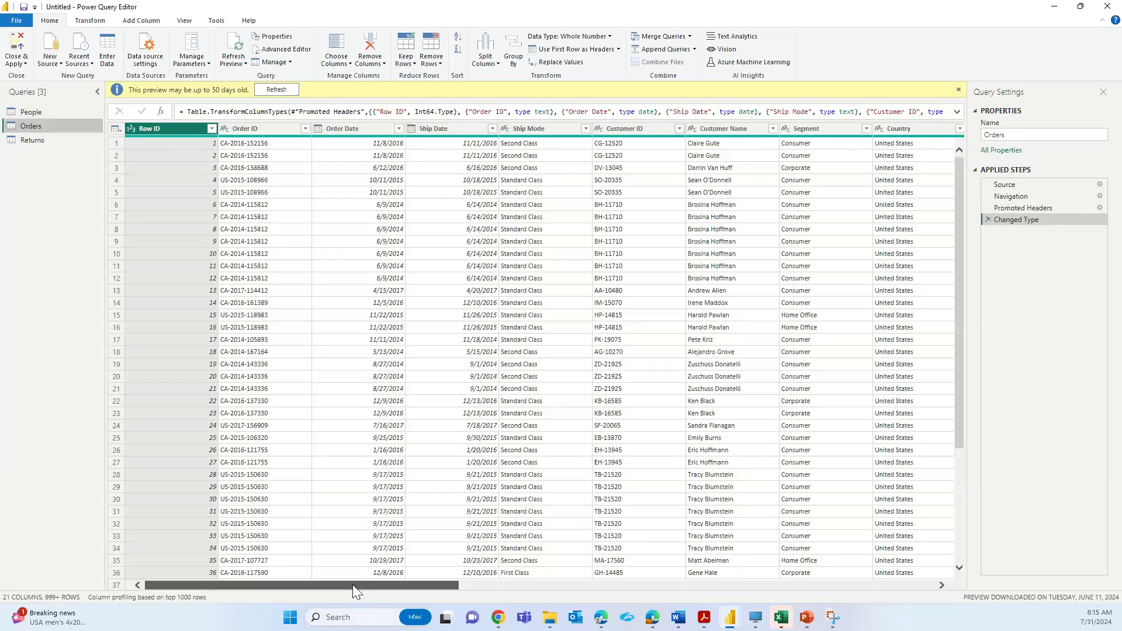
pyautogui.moveTo(352, 585); pyautogui.dragTo(899, 591)
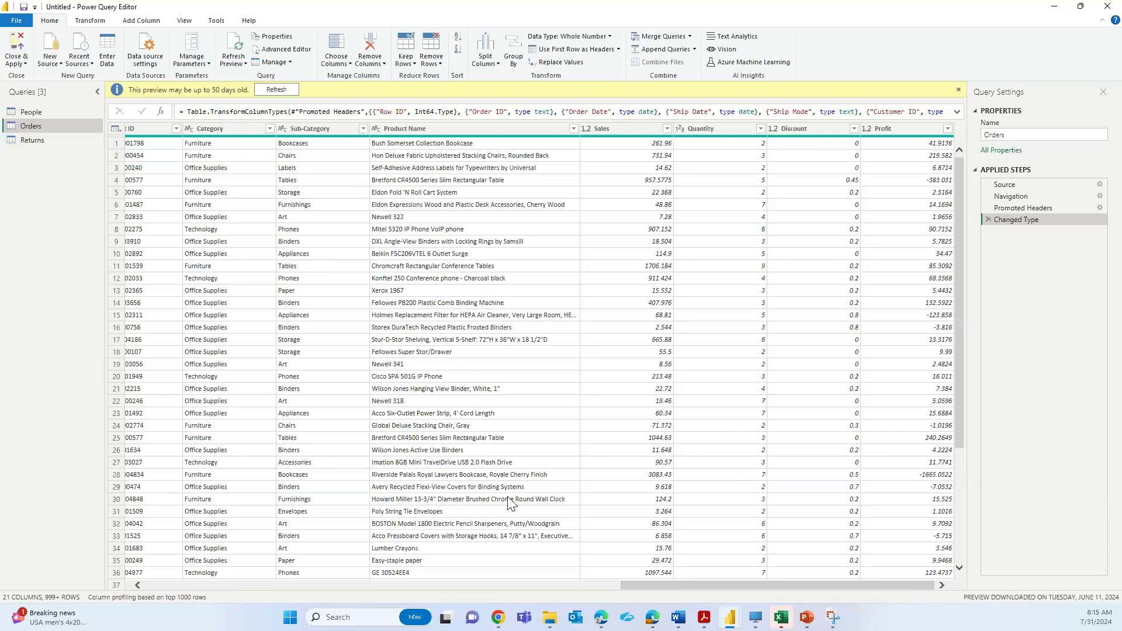
pyautogui.moveTo(653, 583); pyautogui.dragTo(105, 574)
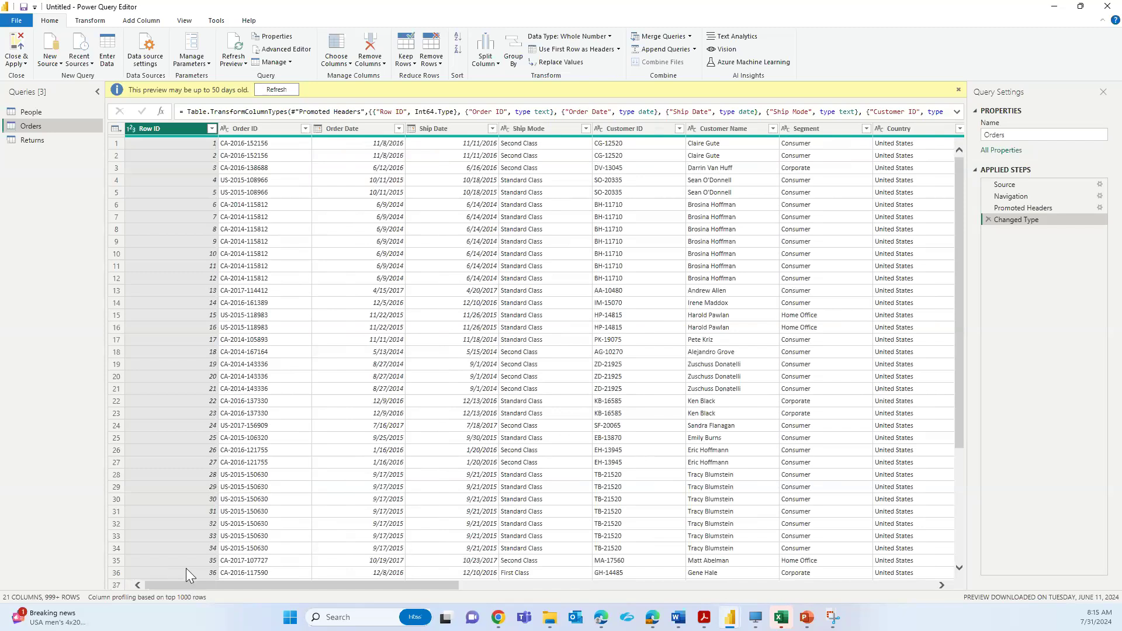
pyautogui.moveTo(280, 589); pyautogui.dragTo(775, 592)
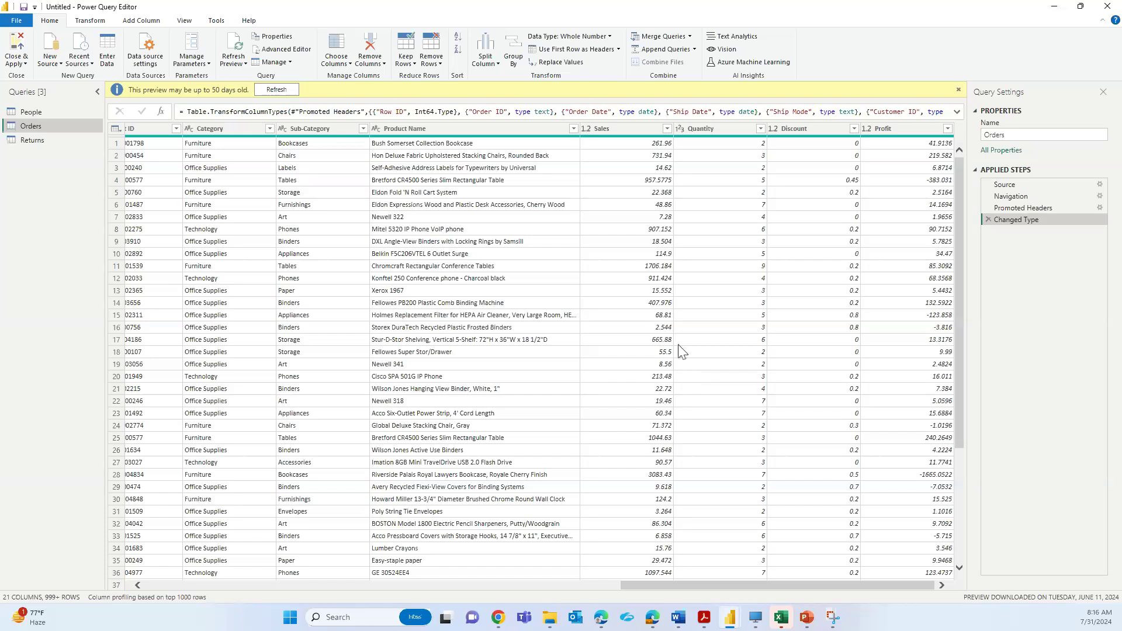
pyautogui.moveTo(658, 583); pyautogui.dragTo(179, 584)
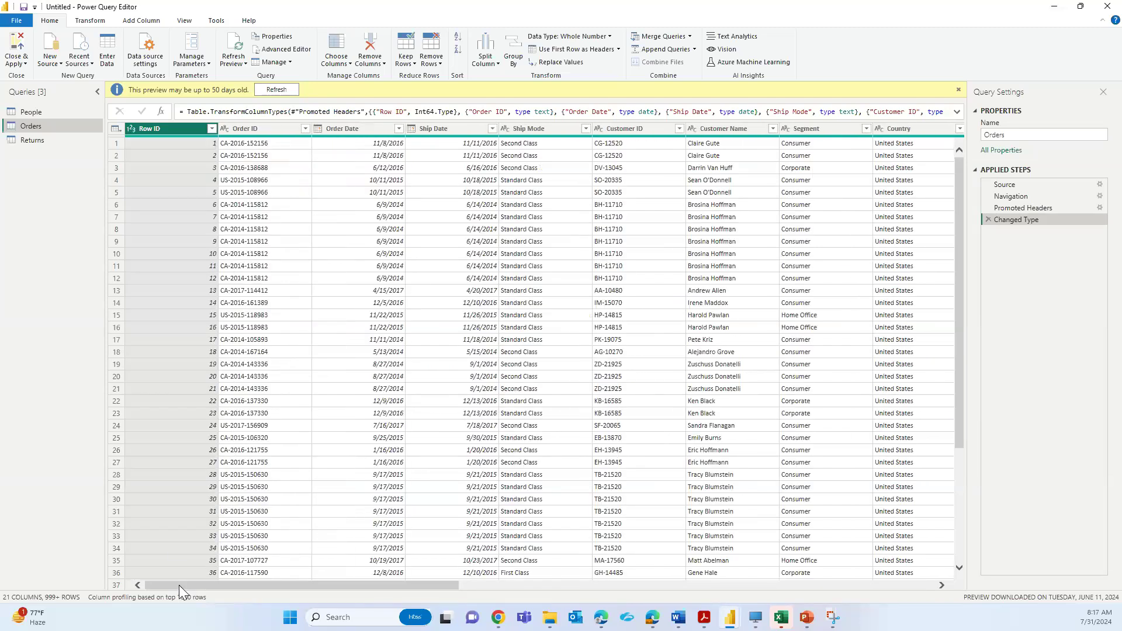
# Inspect the Order ID and Order Date values in Orders, and review the product, sales and profit columns again
pyautogui.click(269, 167)
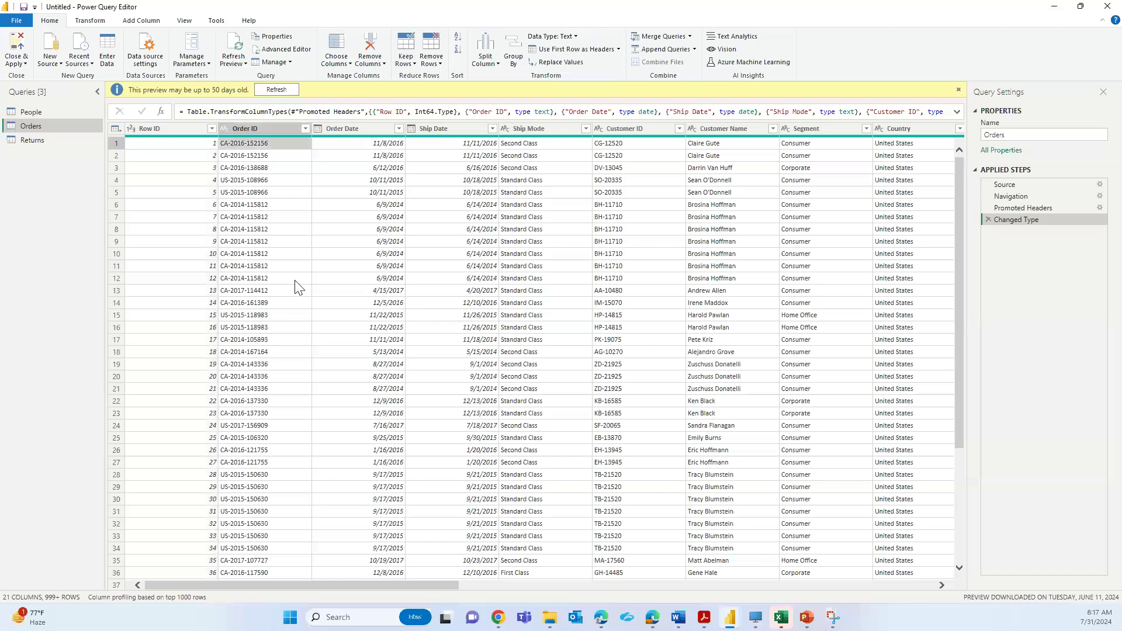
pyautogui.click(360, 155)
pyautogui.click(370, 580)
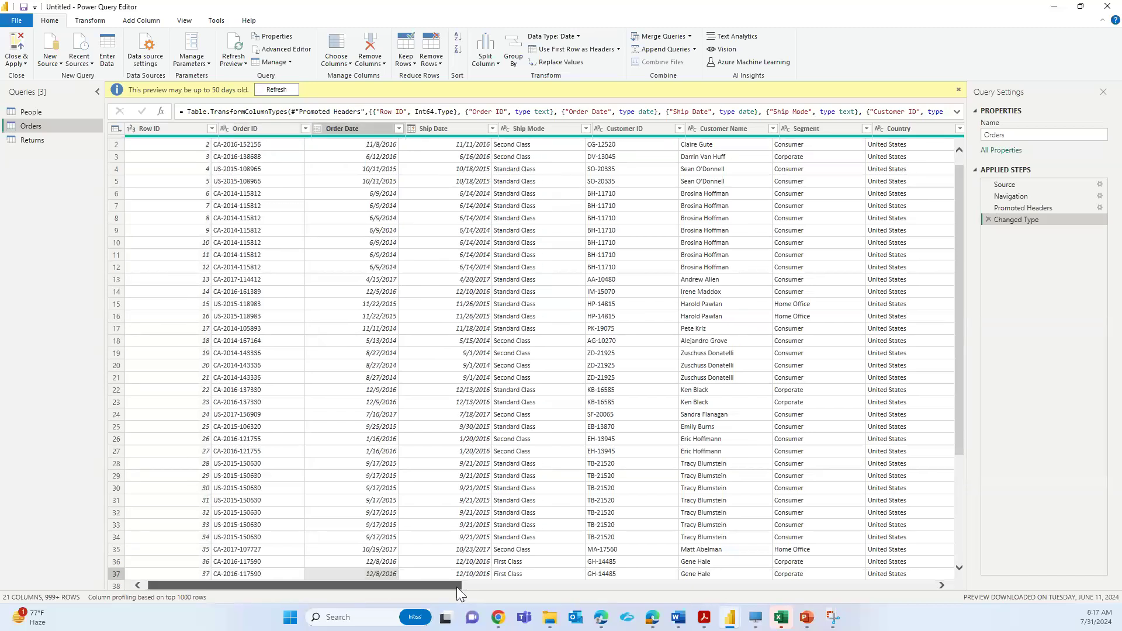
pyautogui.moveTo(457, 587); pyautogui.dragTo(847, 590)
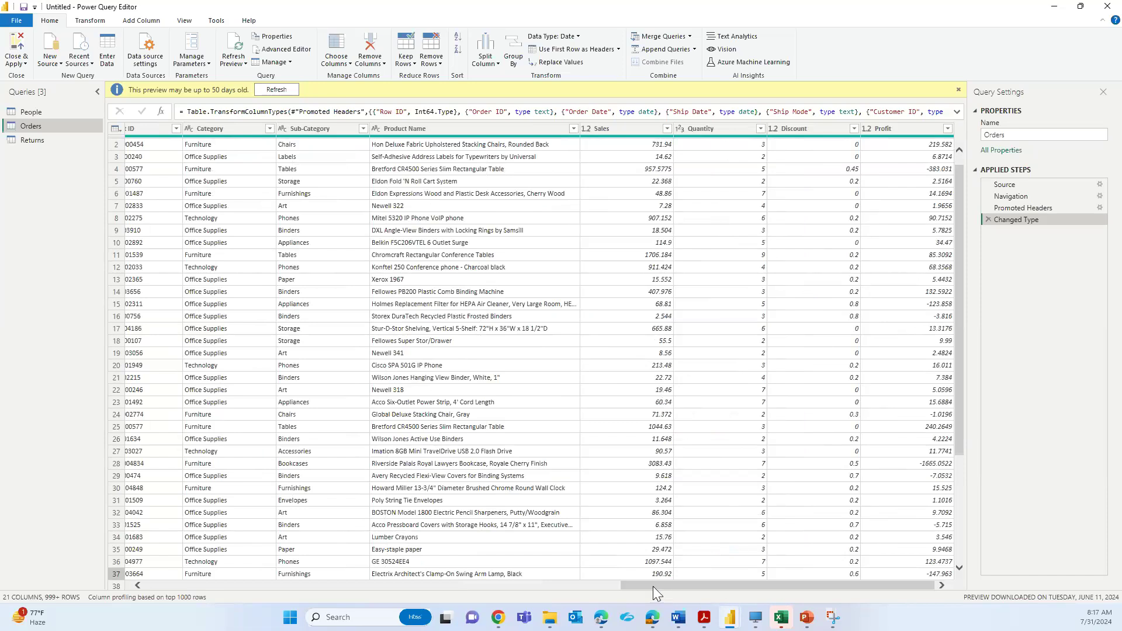
pyautogui.moveTo(653, 587); pyautogui.dragTo(165, 594)
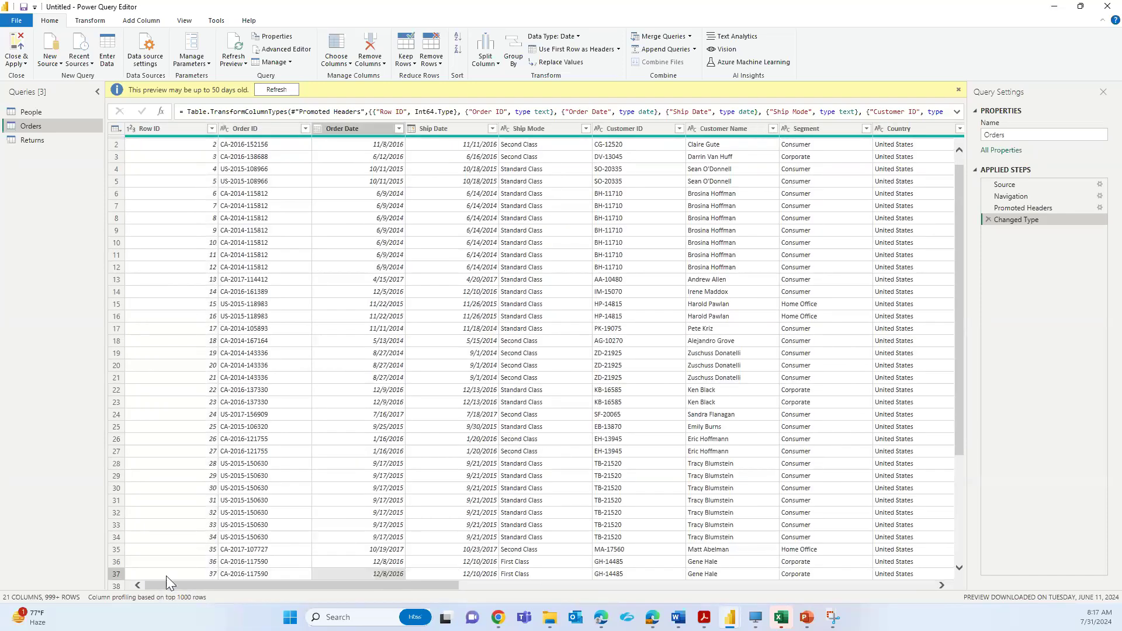
pyautogui.scroll(1, 185, 233)
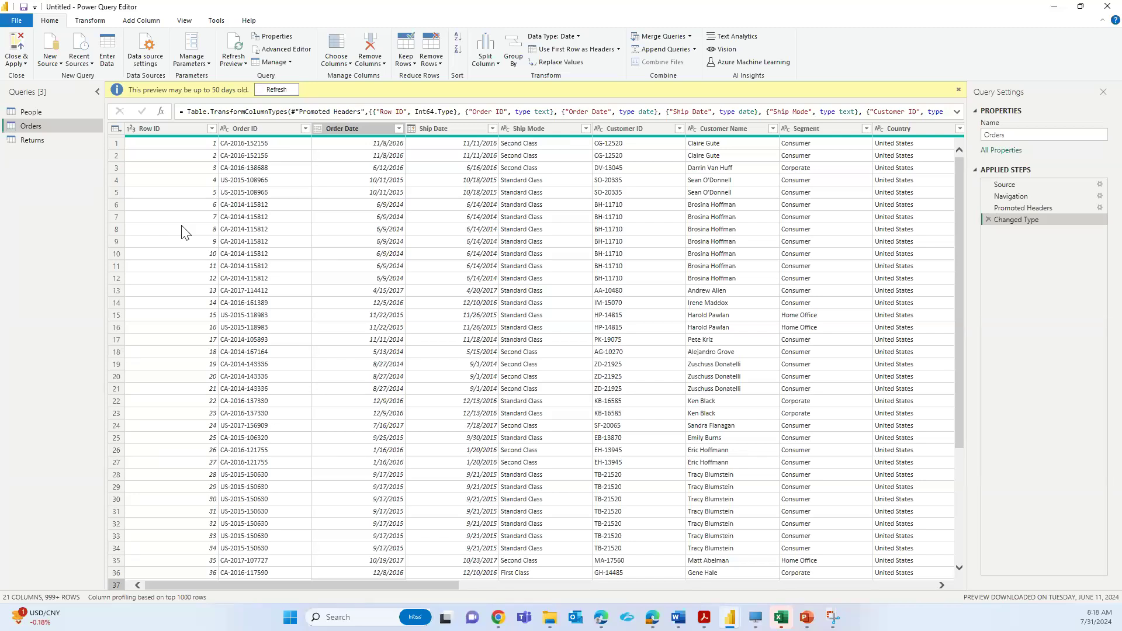
# Check the Zoom meeting window in the browser and return to the Power Query Editor
pyautogui.click(495, 623)
pyautogui.click(505, 566)
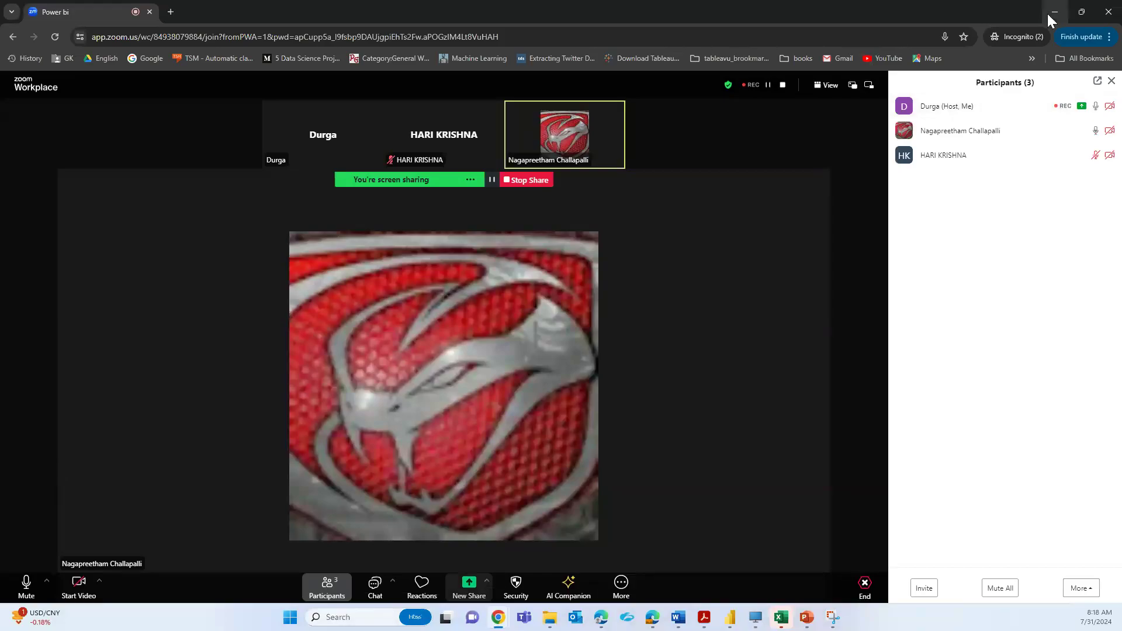
pyautogui.click(1053, 12)
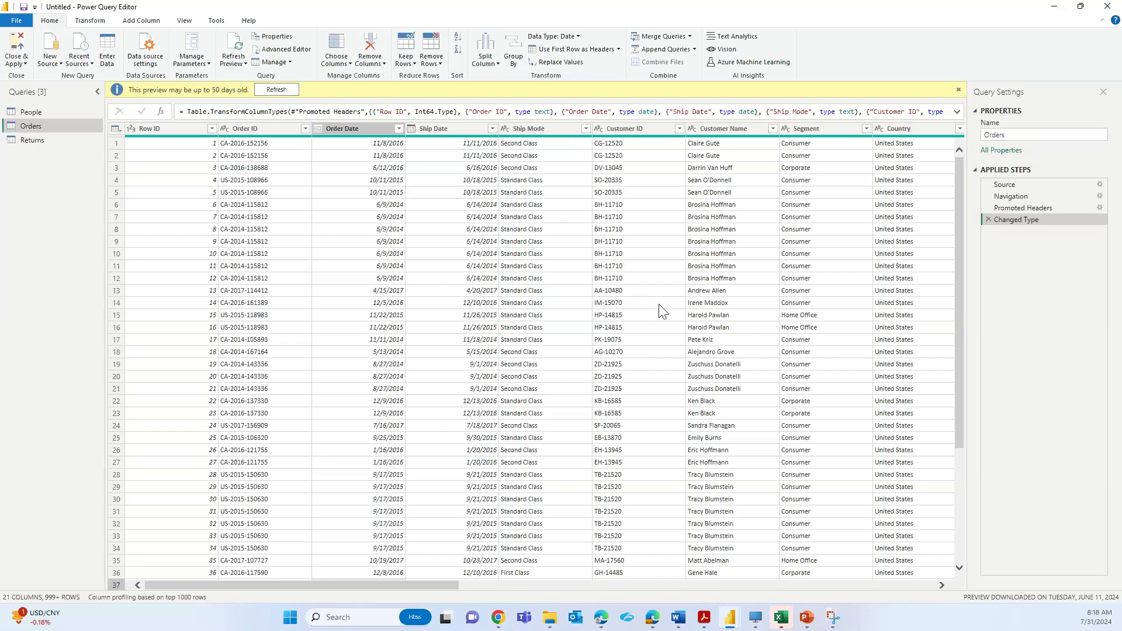
# Inspect the first order's Order ID and compare its Order Date with its Ship Date in the Orders table
pyautogui.scroll(-2, 235, 219)
pyautogui.scroll(2, 241, 229)
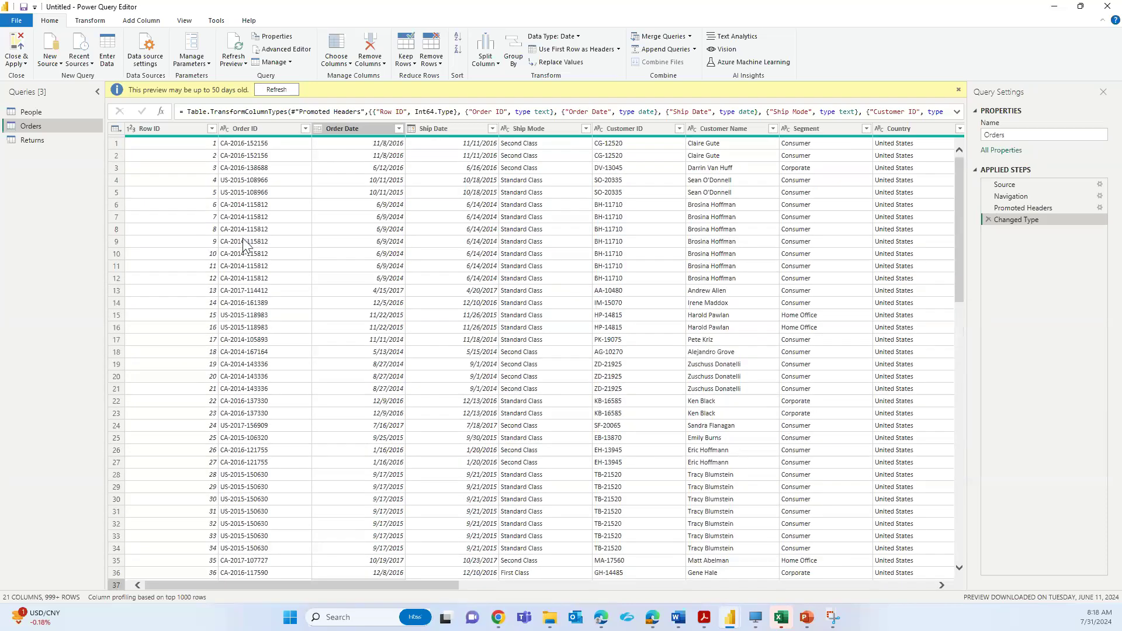
pyautogui.click(247, 144)
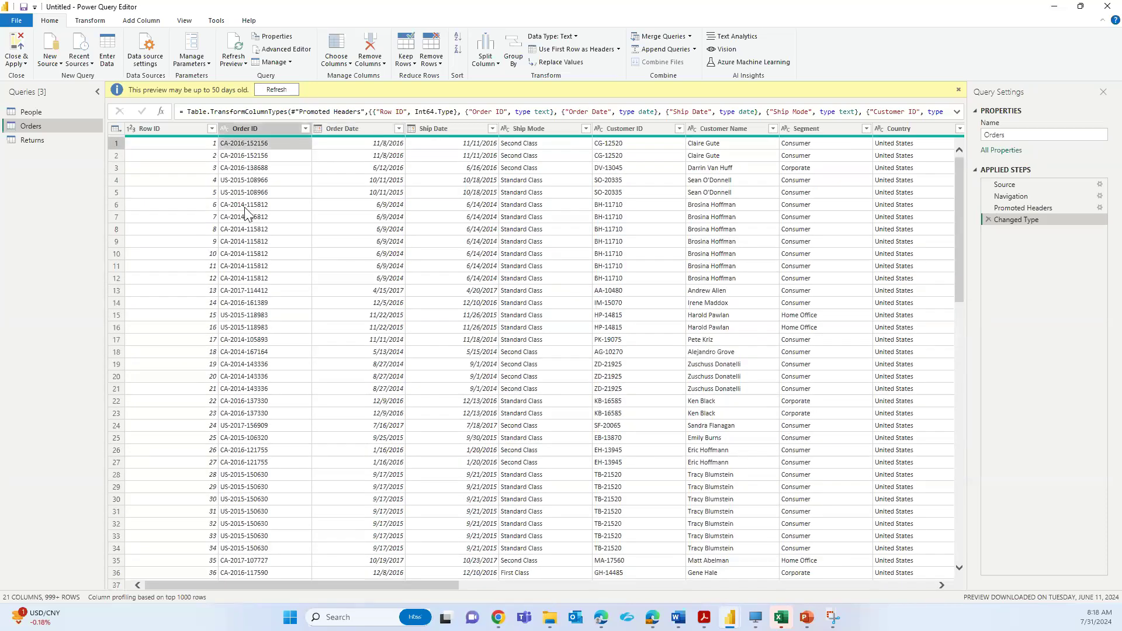
pyautogui.click(359, 149)
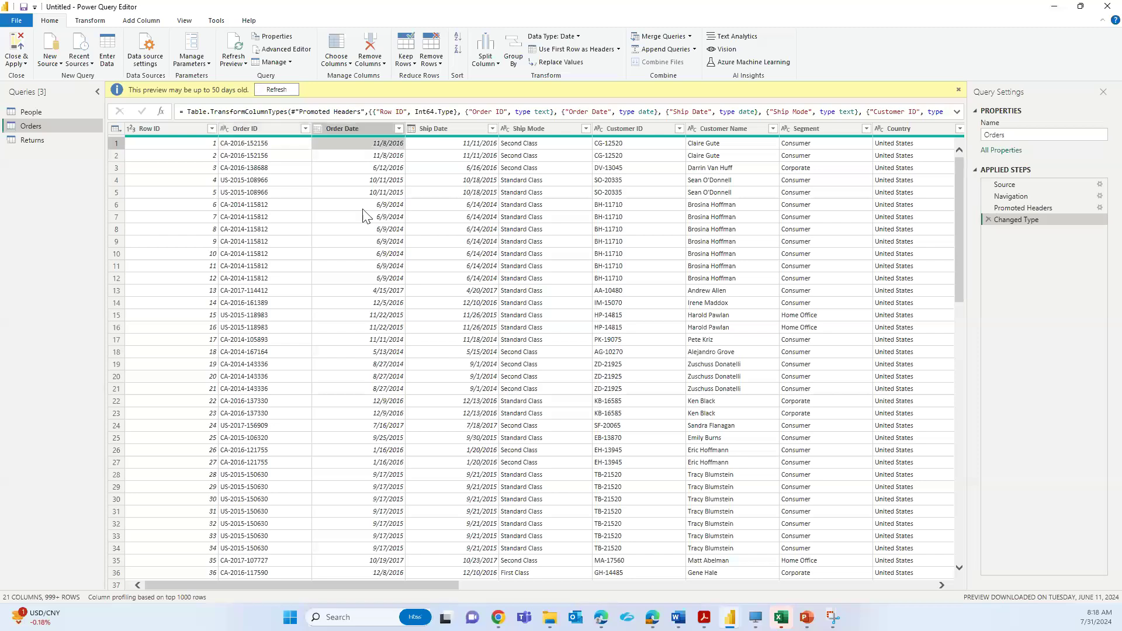
pyautogui.click(458, 166)
pyautogui.click(363, 144)
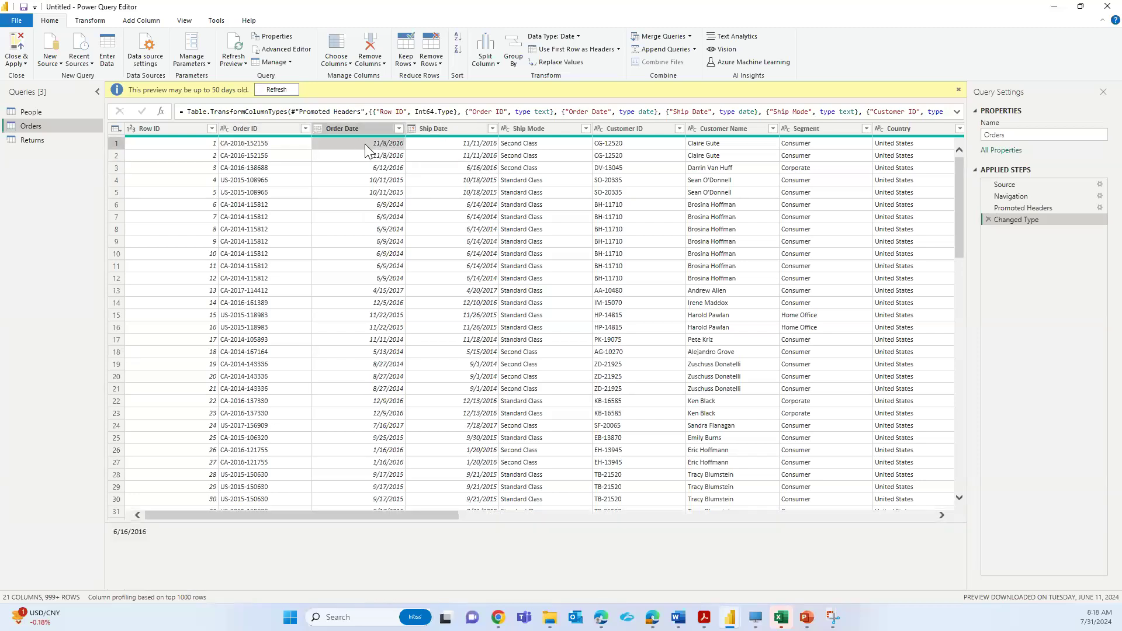
pyautogui.click(440, 144)
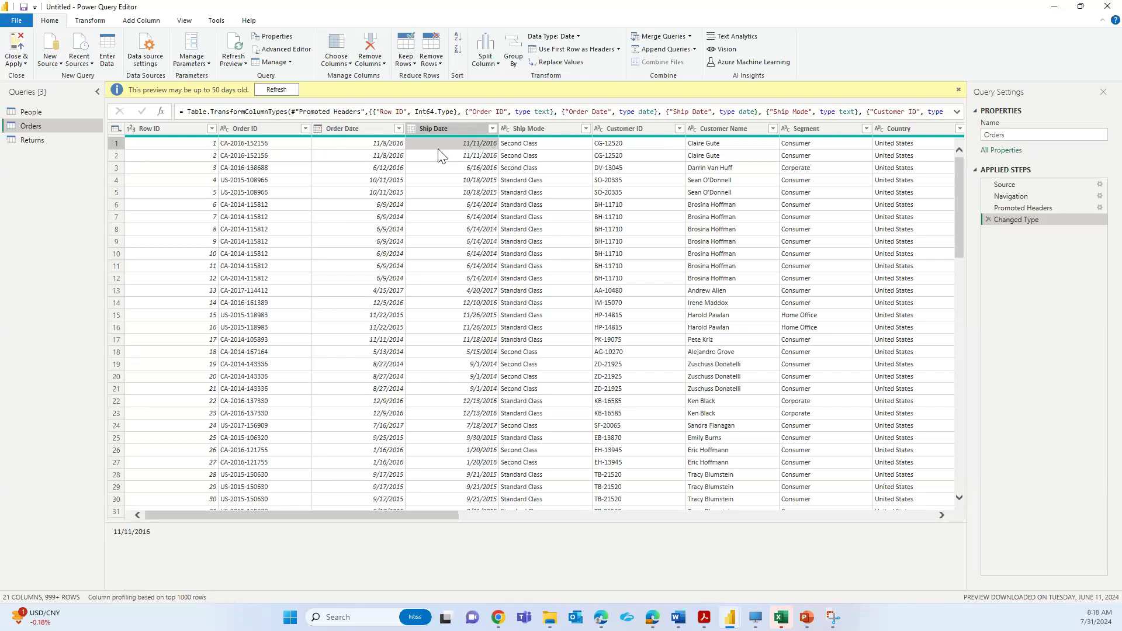
# Examine the first order's shipping, customer, location and category values, column by column from Ship Mode to Category
pyautogui.press('Right')
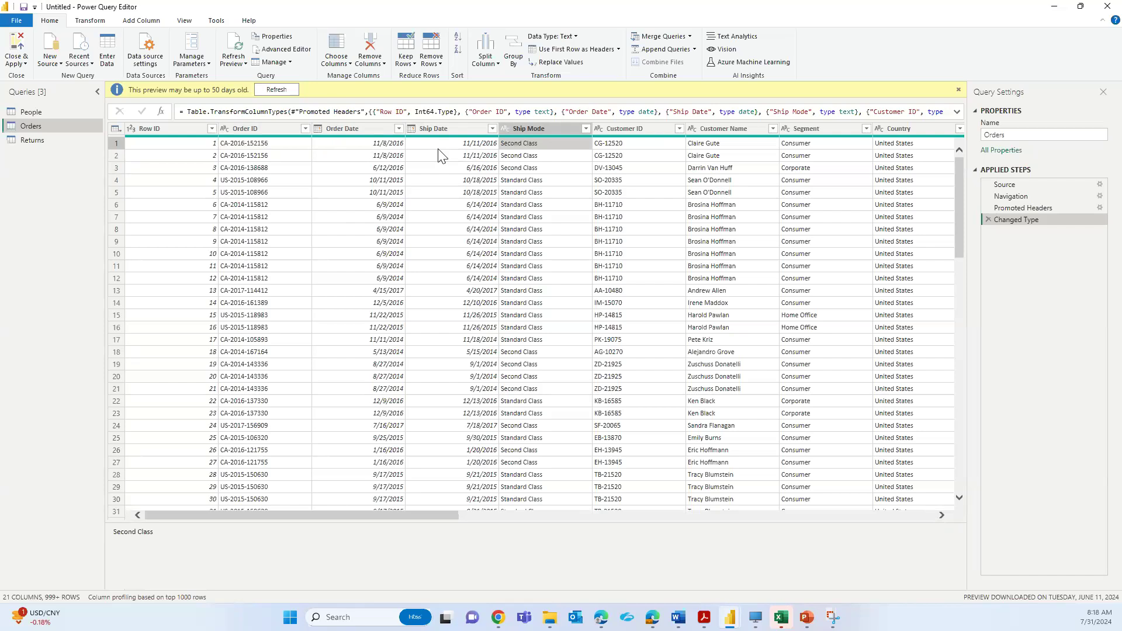
pyautogui.press('Right')
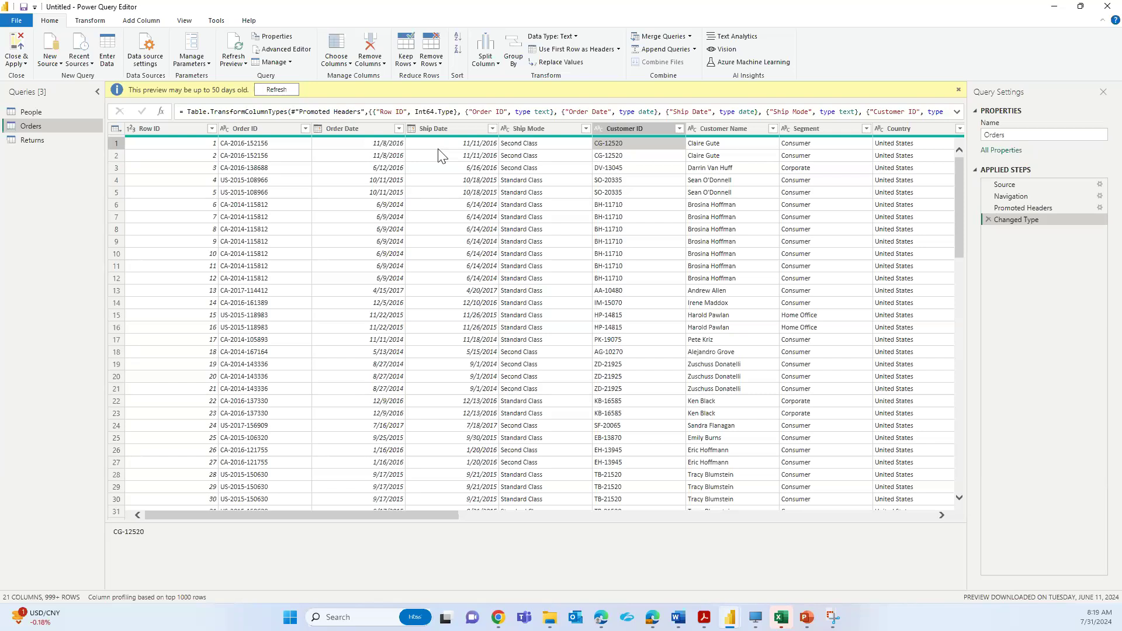
pyautogui.press('Right')
pyautogui.press('Right')
pyautogui.press('Right')
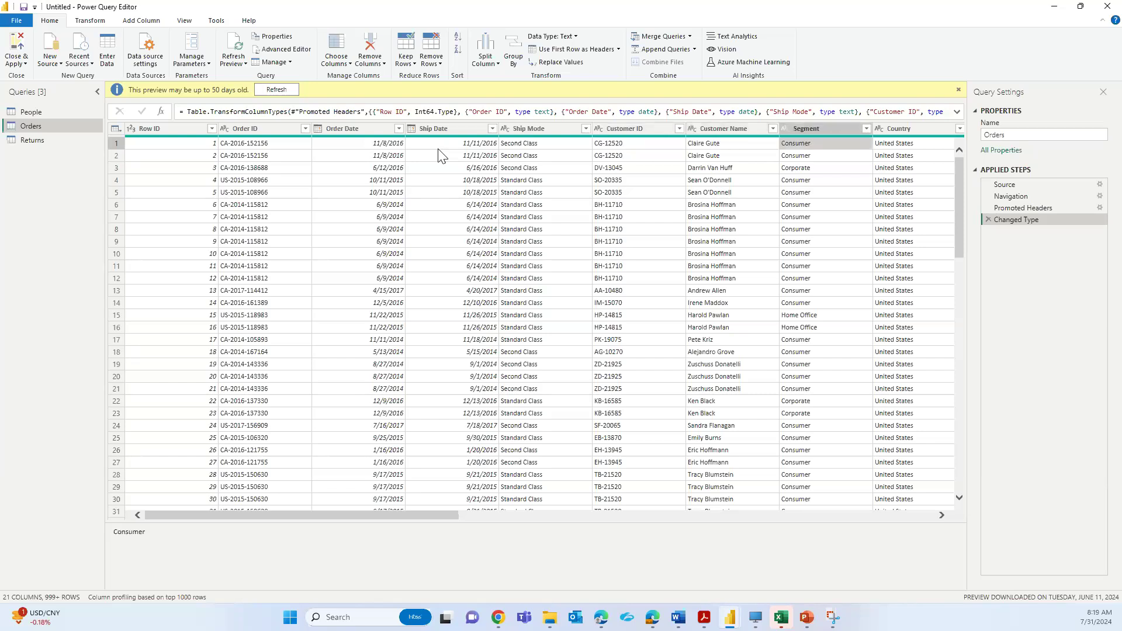
pyautogui.press('Right')
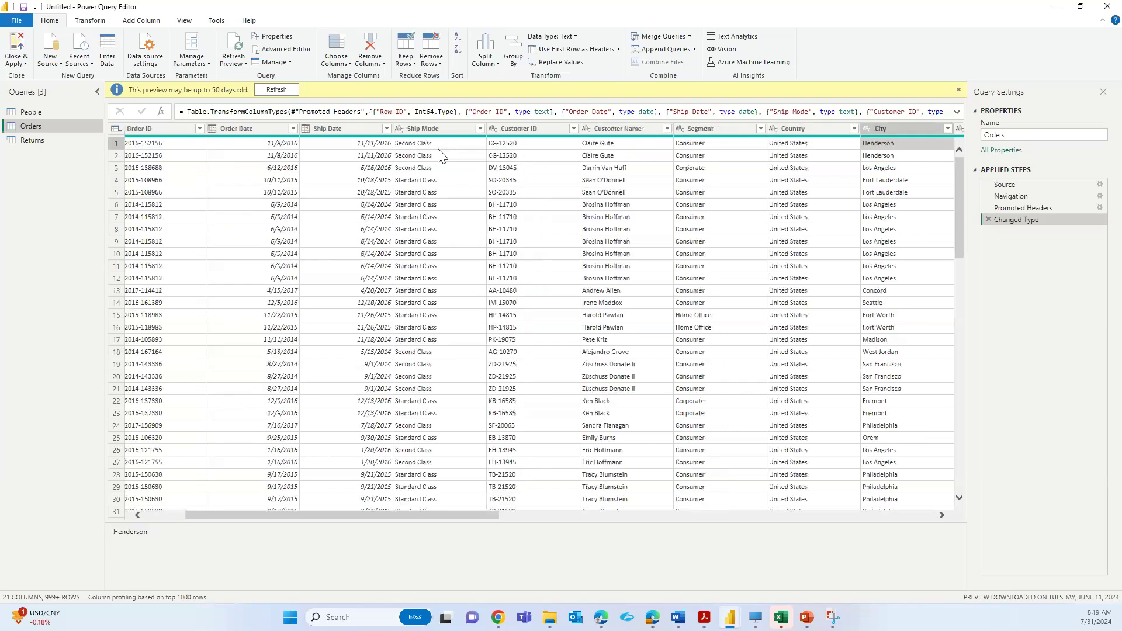
pyautogui.press('Right')
pyautogui.press('Right')
pyautogui.press('Right')
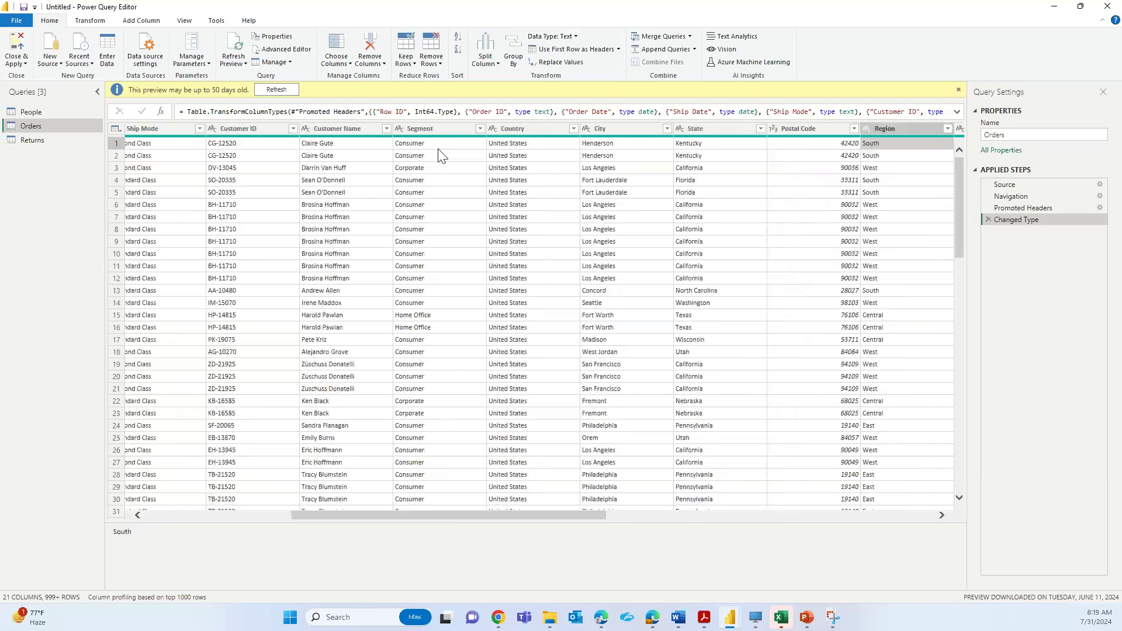
pyautogui.press('Right')
pyautogui.press('Right')
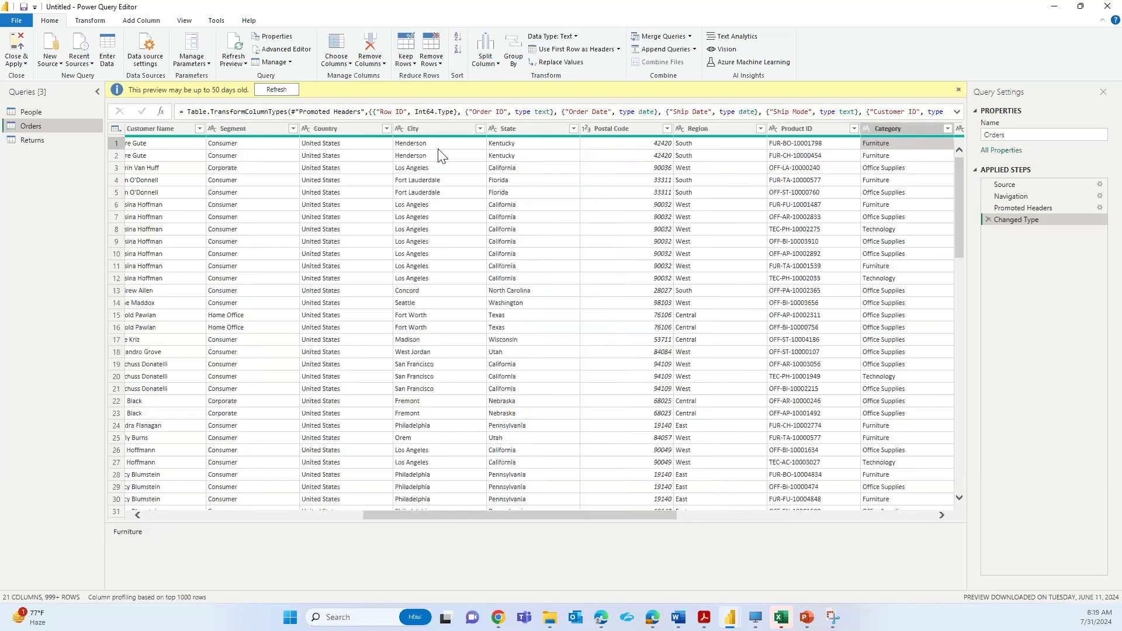
# Compare the product details of the first two orders from Product ID to Product Name, continuing across to Profit
pyautogui.press('Left')
pyautogui.press('Down')
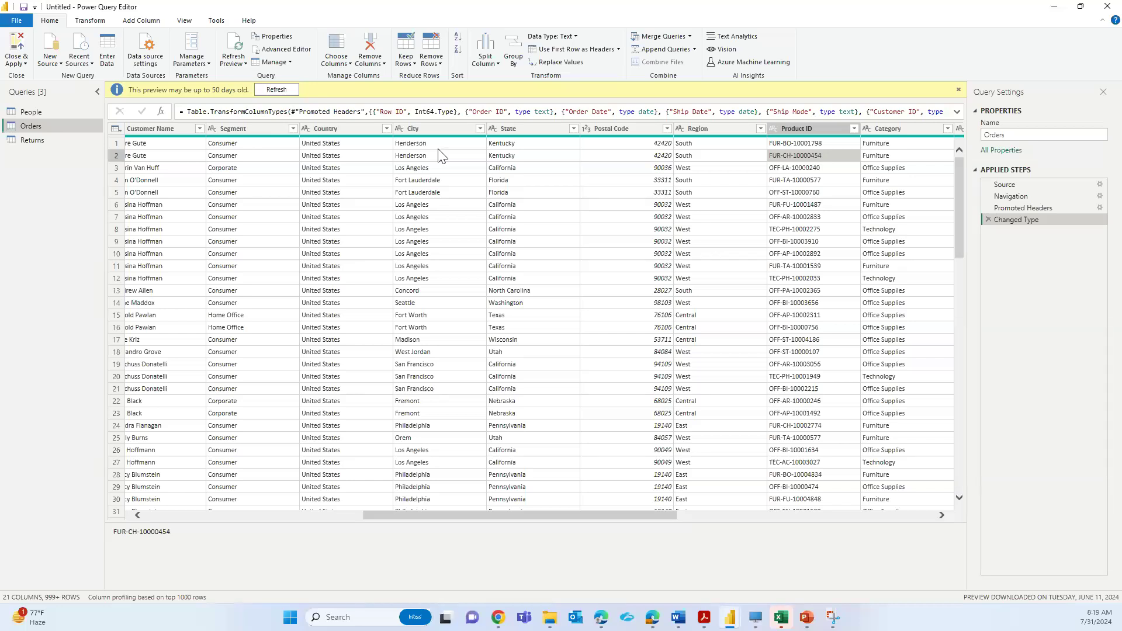
pyautogui.press('Up')
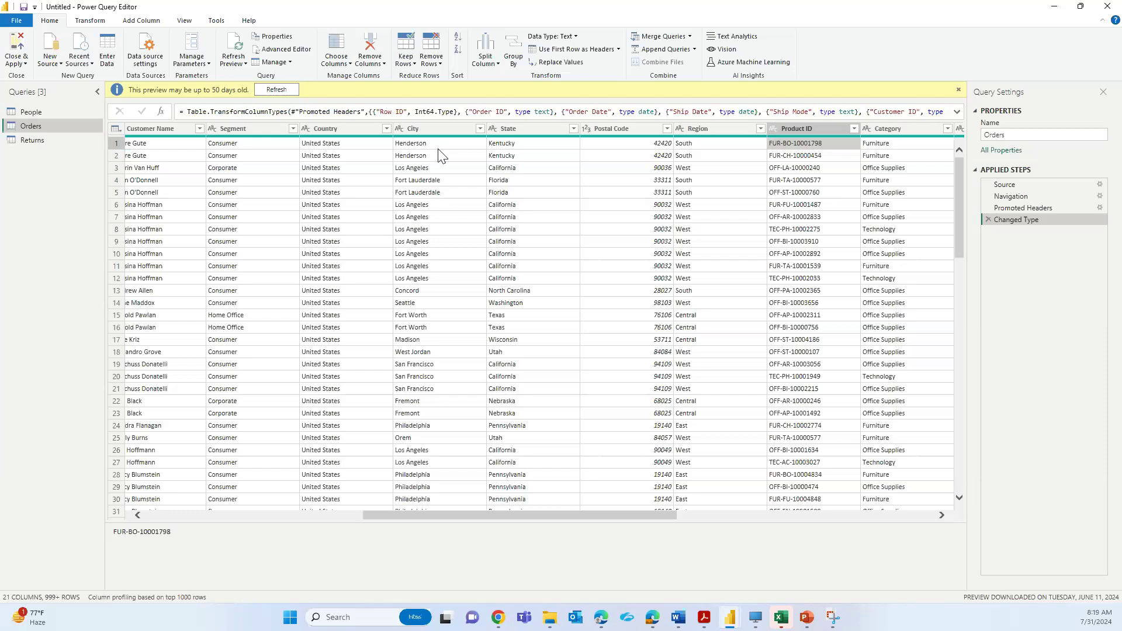
pyautogui.press('Right')
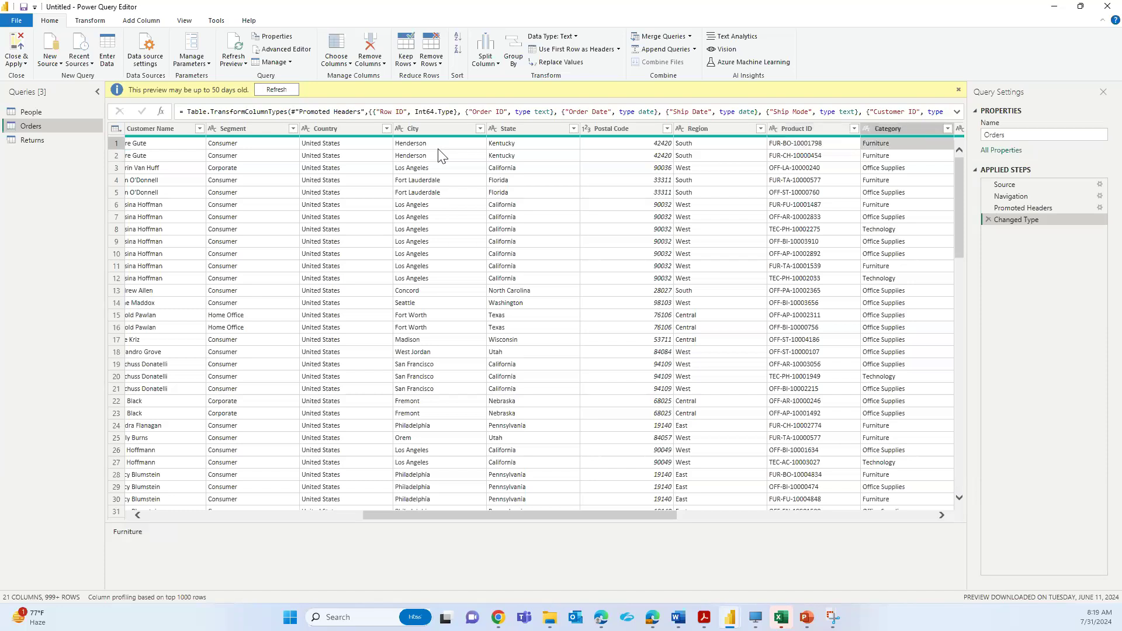
pyautogui.press('Right')
pyautogui.press('Right')
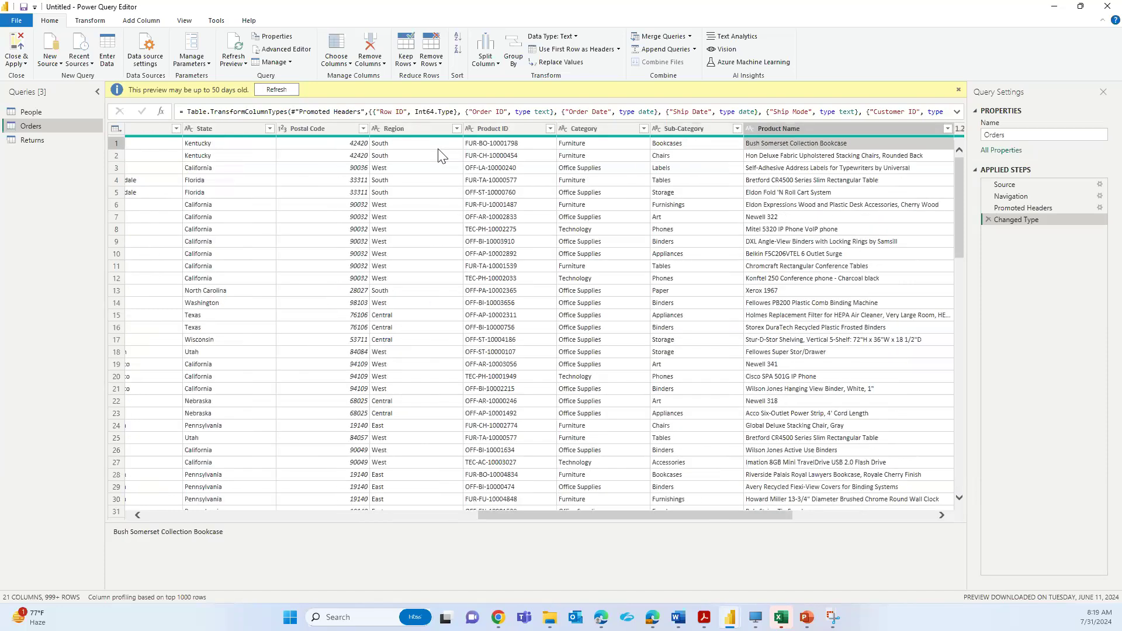
pyautogui.press('Left')
pyautogui.press('Down')
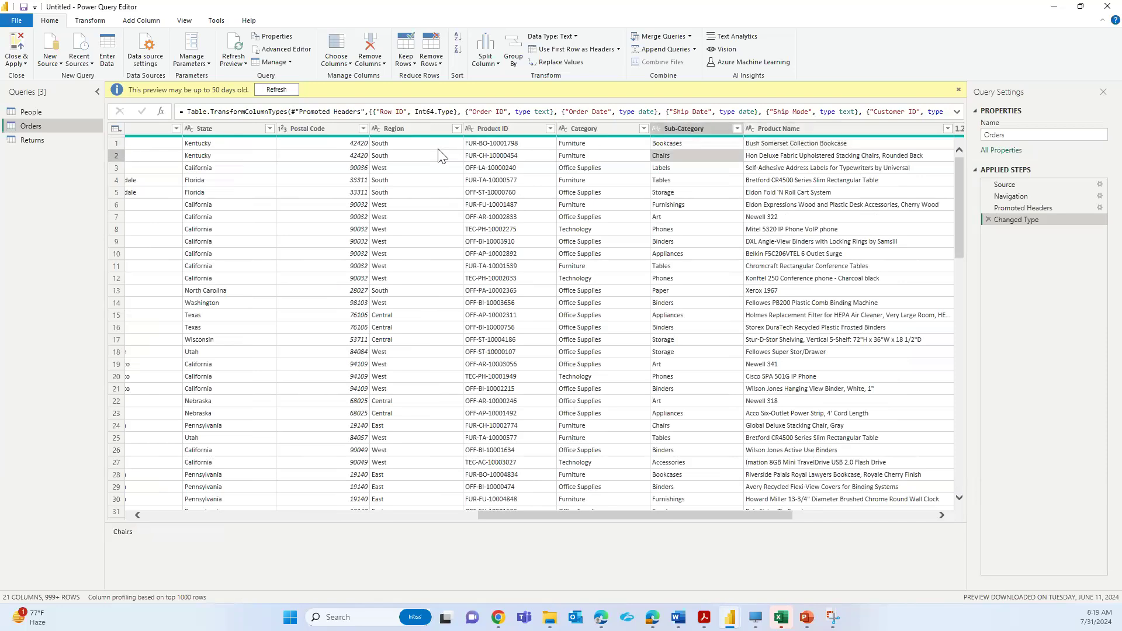
pyautogui.press('Right')
pyautogui.press('Right')
pyautogui.press('Right')
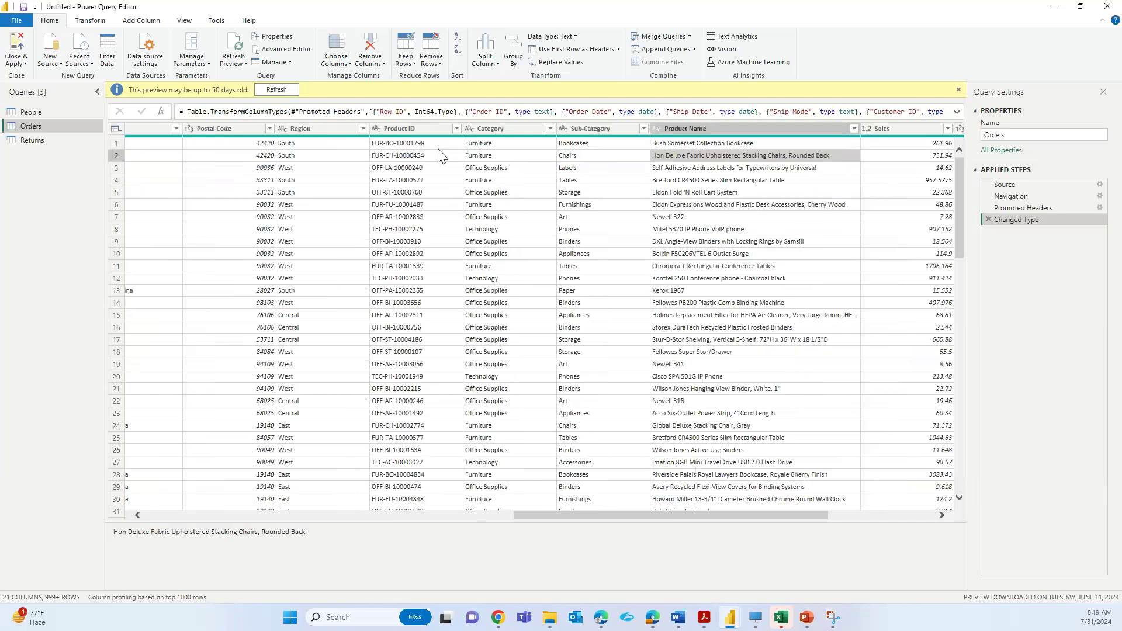
pyautogui.press('Right')
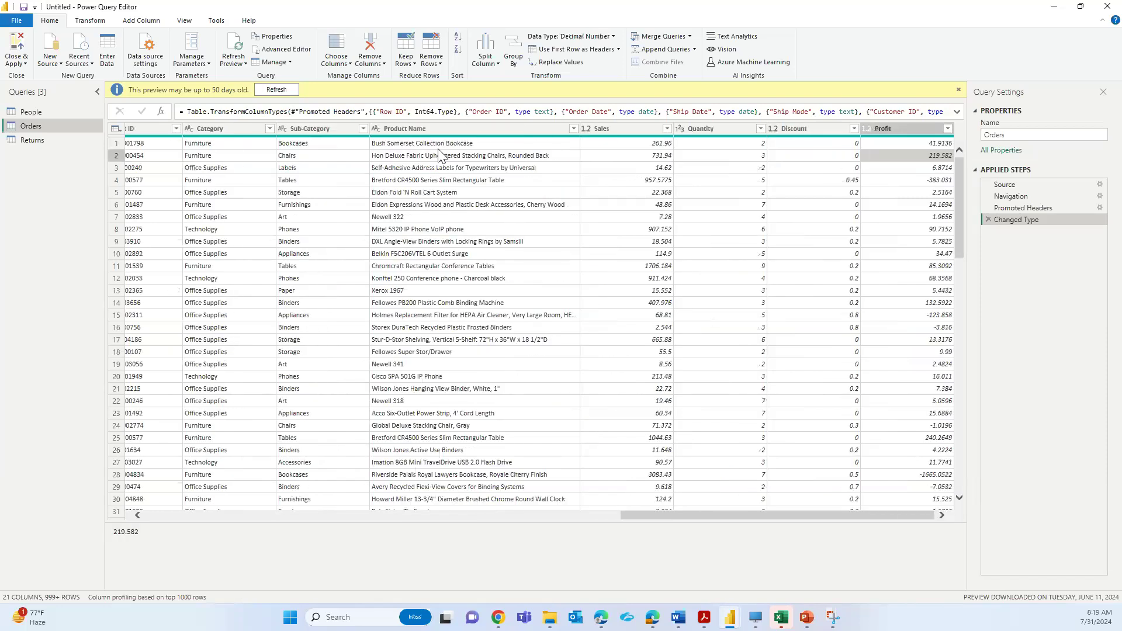
# Review the second order's values backwards through the Orders table, from Profit to Row ID
pyautogui.press('Left')
pyautogui.press('Left')
pyautogui.press('Left')
pyautogui.press('Left')
pyautogui.press('Left')
pyautogui.press('Left')
pyautogui.press('Left')
pyautogui.press('Left')
pyautogui.press('Left')
pyautogui.press('Left')
pyautogui.press('Left')
pyautogui.press('Left')
pyautogui.press('Left')
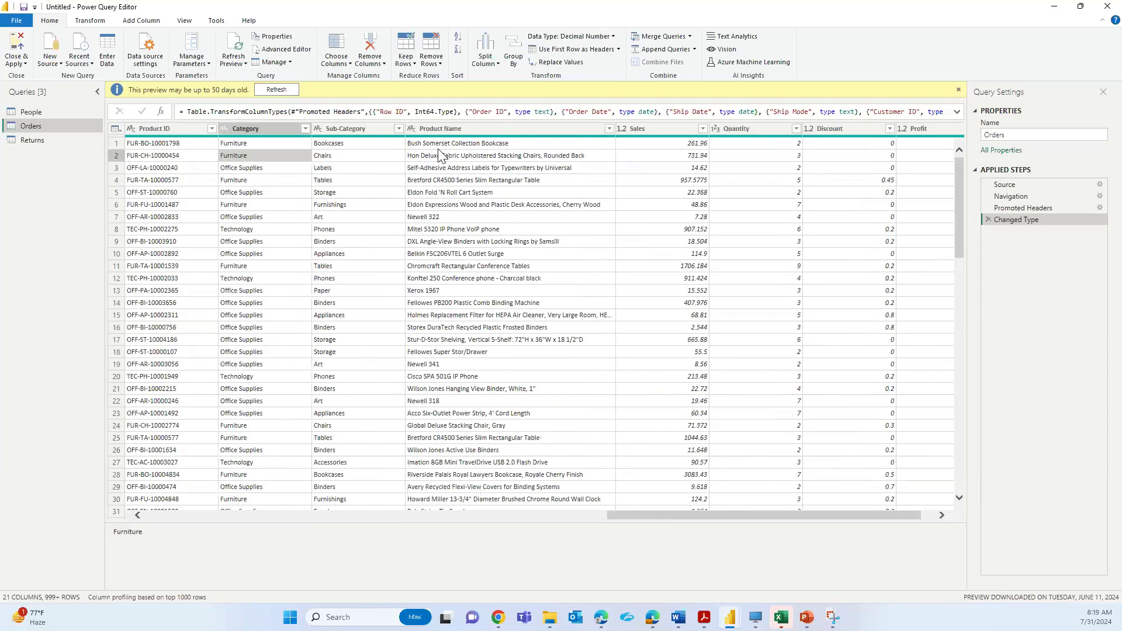
pyautogui.press('Left')
pyautogui.press('Left')
pyautogui.press('Left')
pyautogui.press('Left')
pyautogui.press('Left')
pyautogui.press('Left')
pyautogui.press('Left')
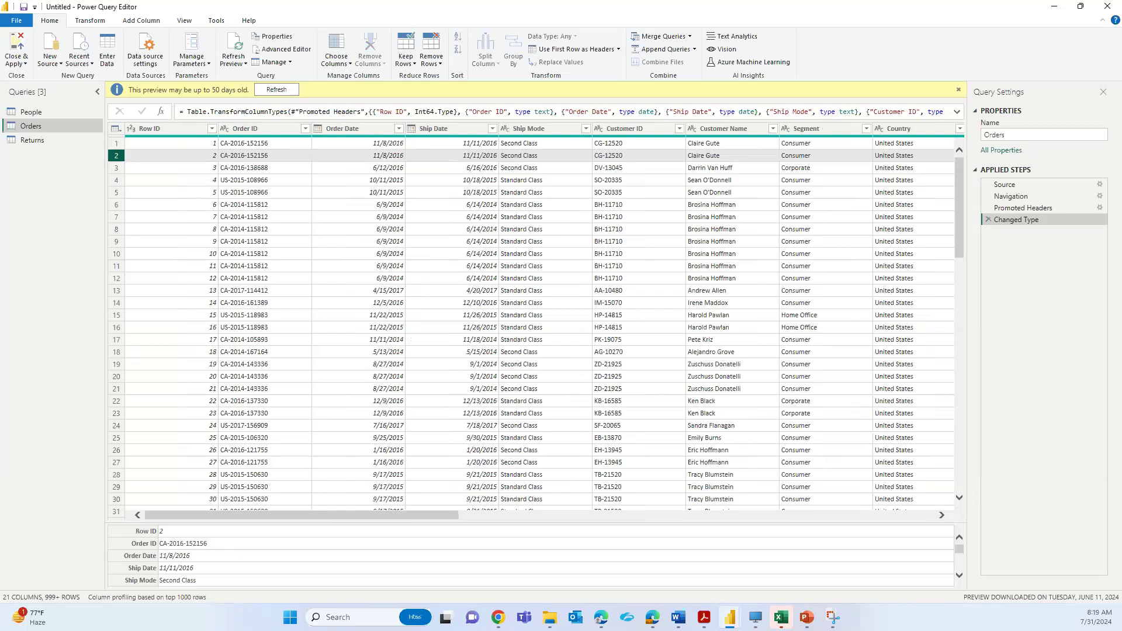
# View the Returns query, then inspect the Person and Region entries in the first row of the People query
pyautogui.click(34, 140)
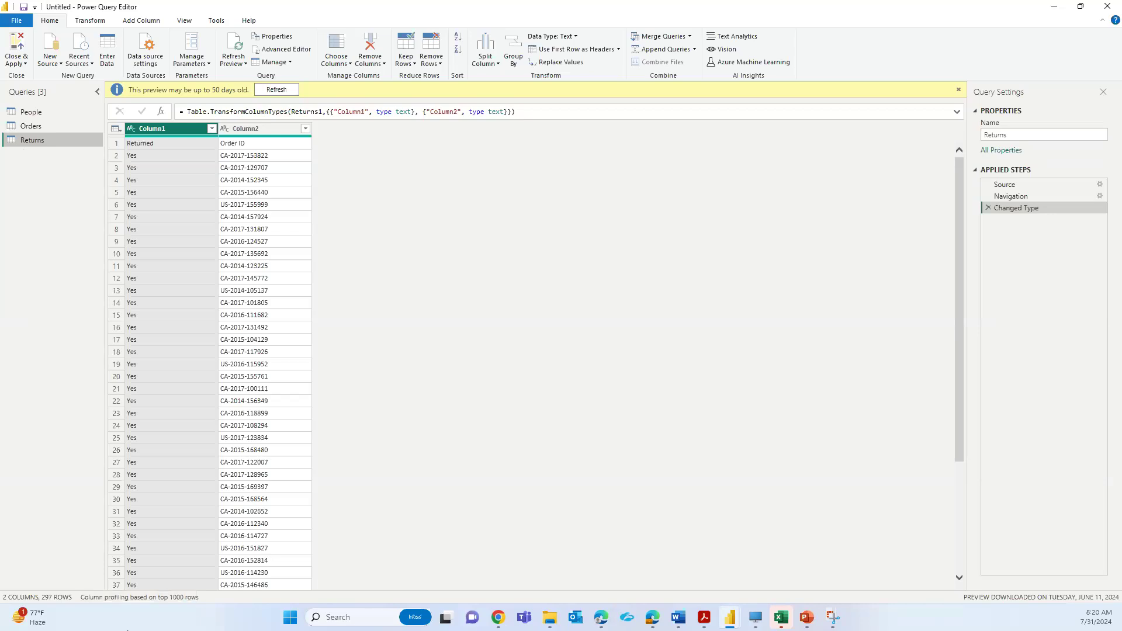
pyautogui.click(51, 112)
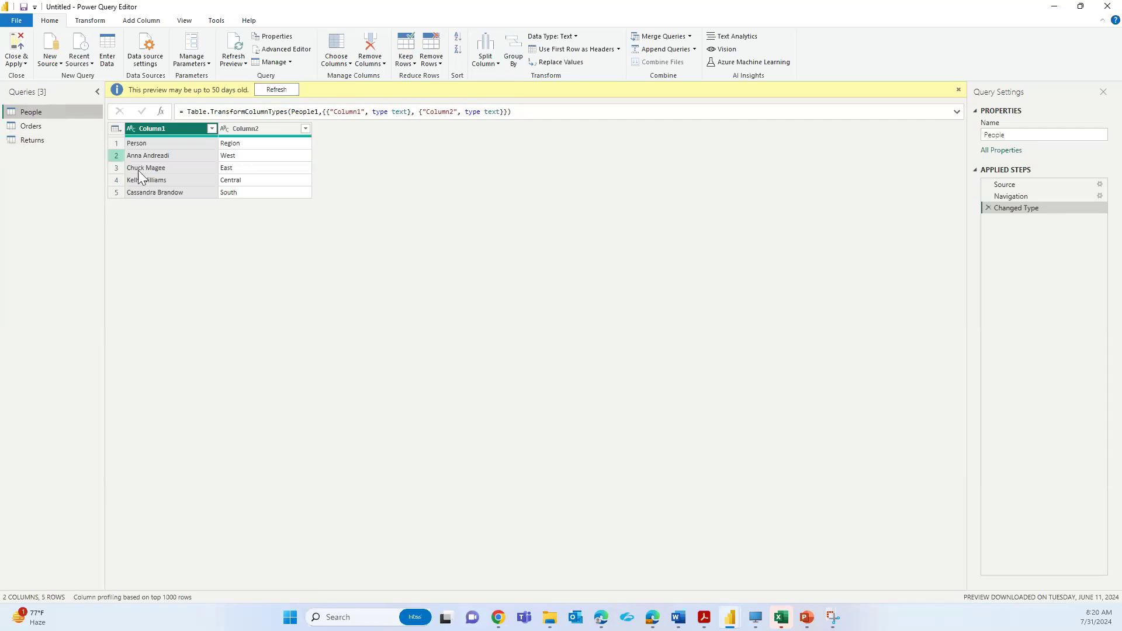
pyautogui.click(156, 144)
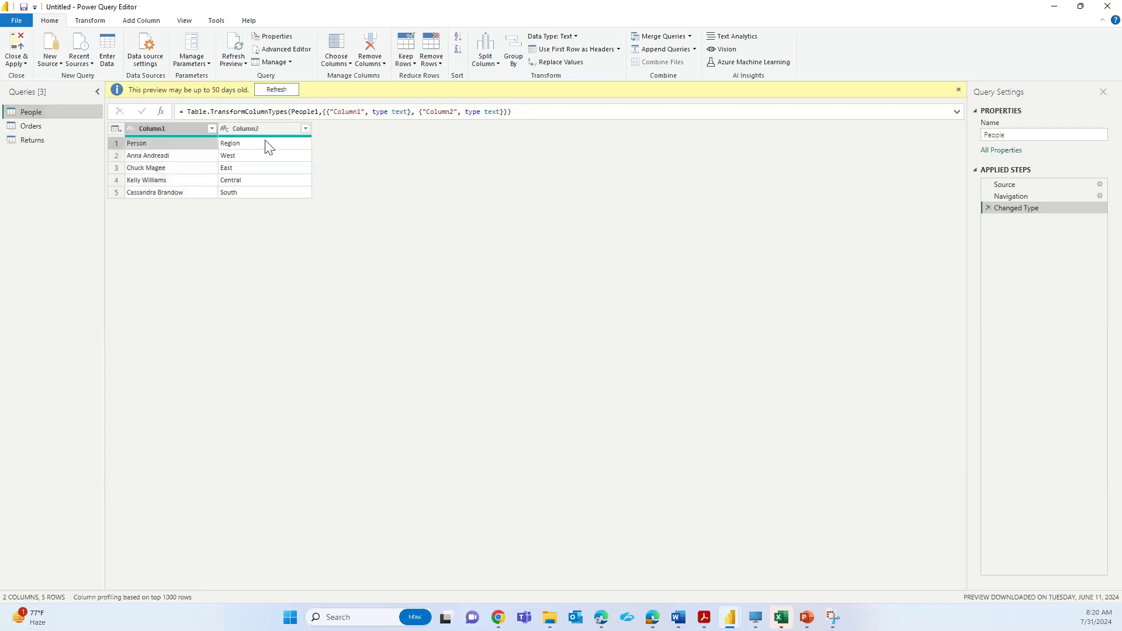
pyautogui.click(160, 131)
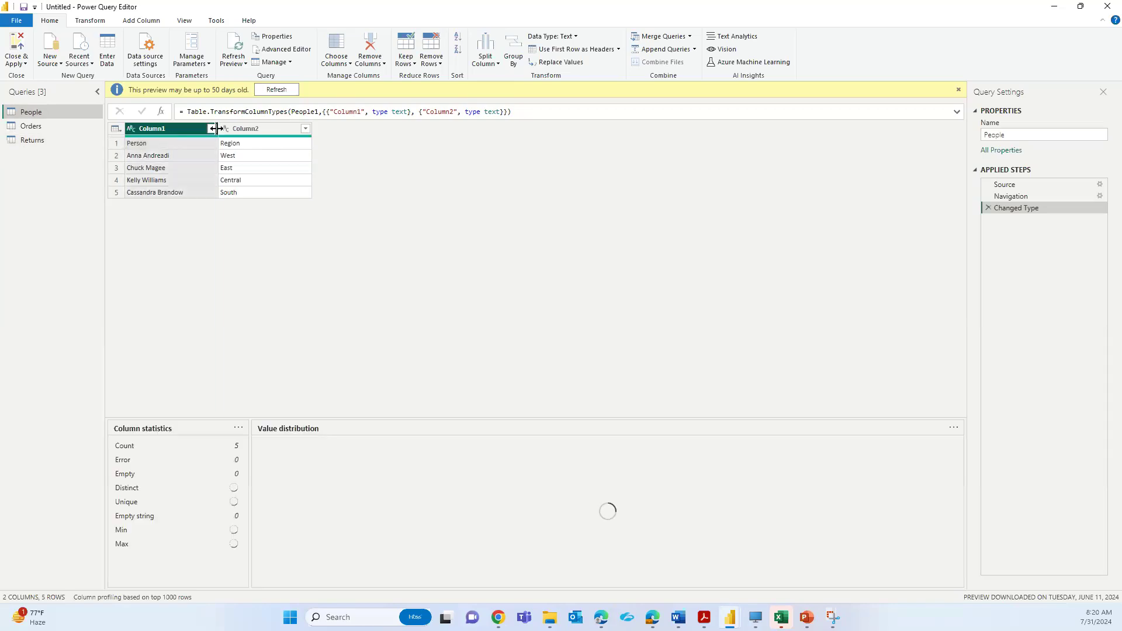
pyautogui.click(237, 143)
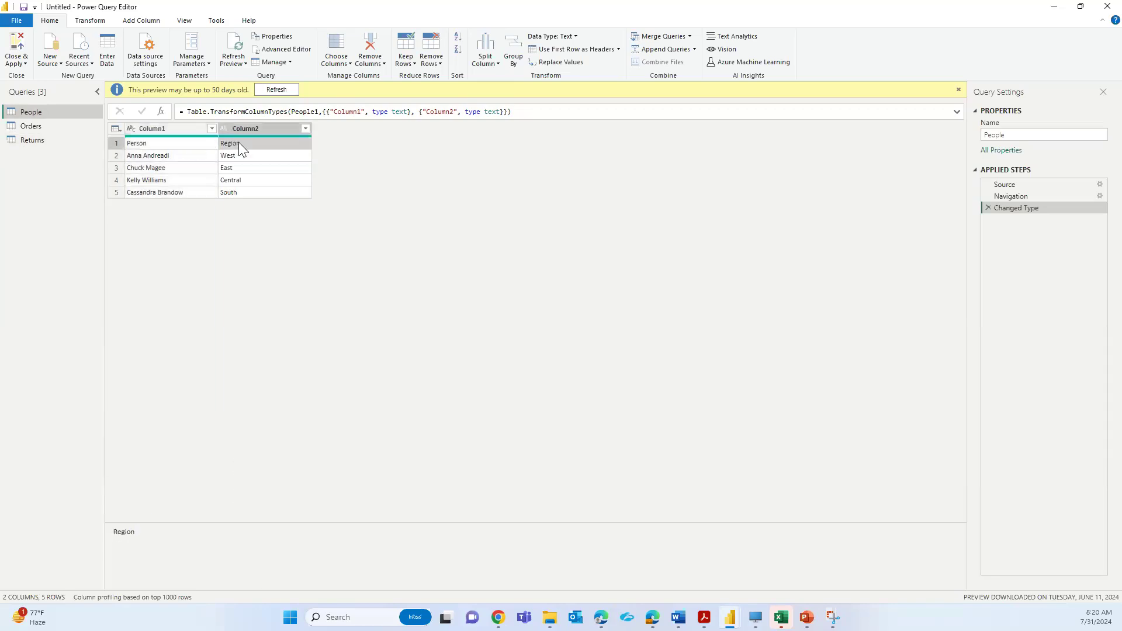
# Promote the first row of the People table to column headers
pyautogui.click(181, 143)
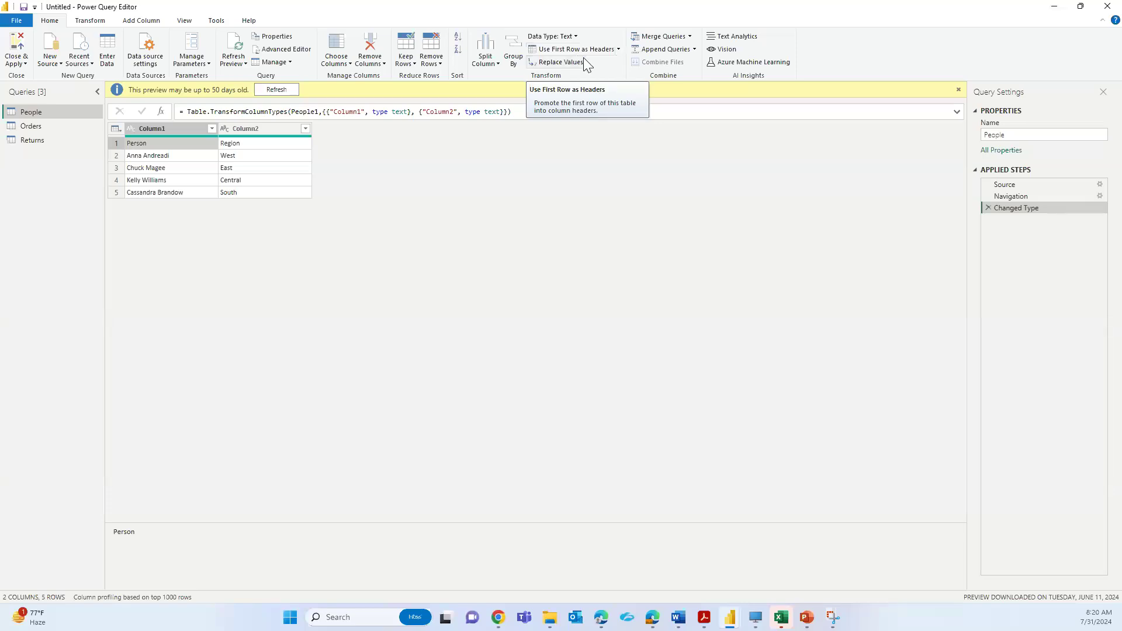
pyautogui.click(618, 51)
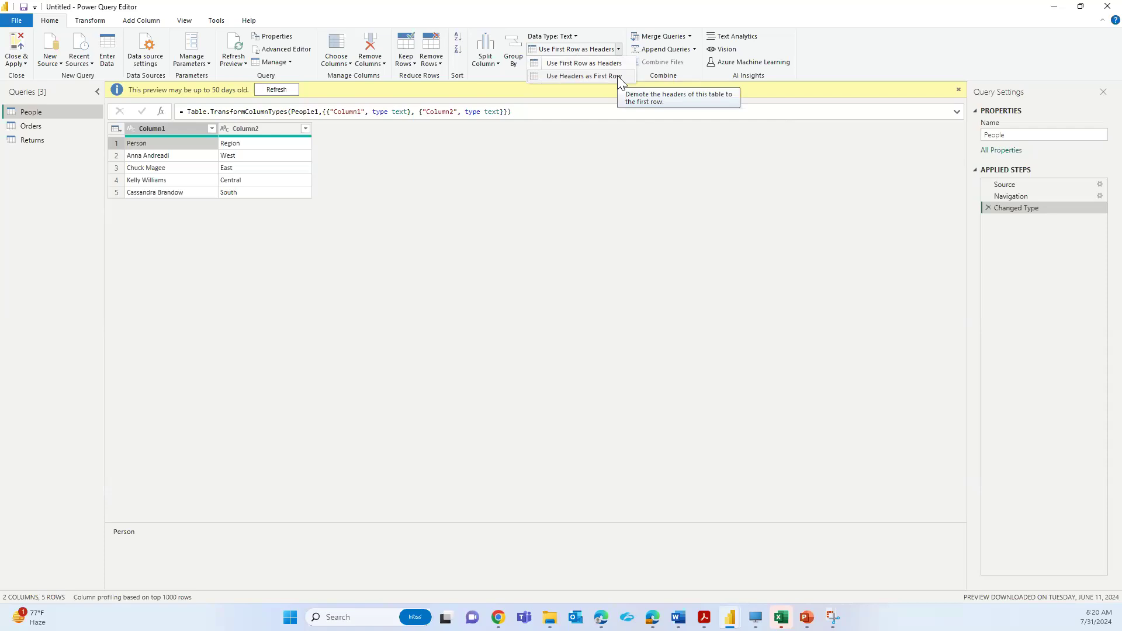
pyautogui.click(612, 66)
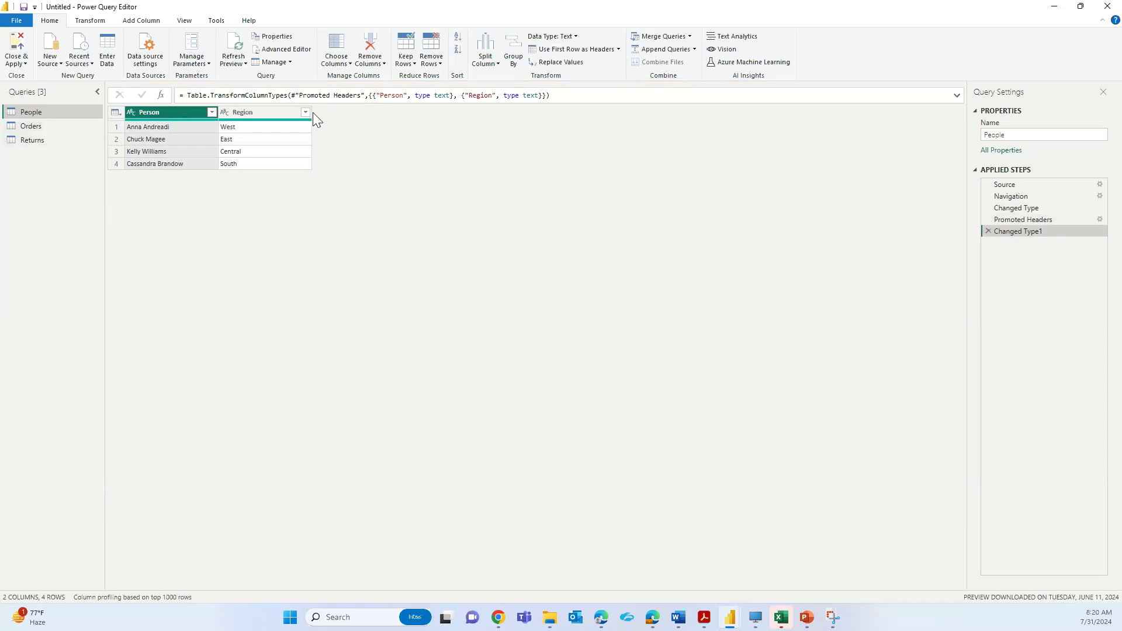
# Examine the formulas behind the Promoted Headers and Changed Type1 applied steps of the People query
pyautogui.moveTo(299, 95); pyautogui.dragTo(311, 95)
pyautogui.moveTo(188, 95); pyautogui.dragTo(555, 95)
pyautogui.click(554, 95)
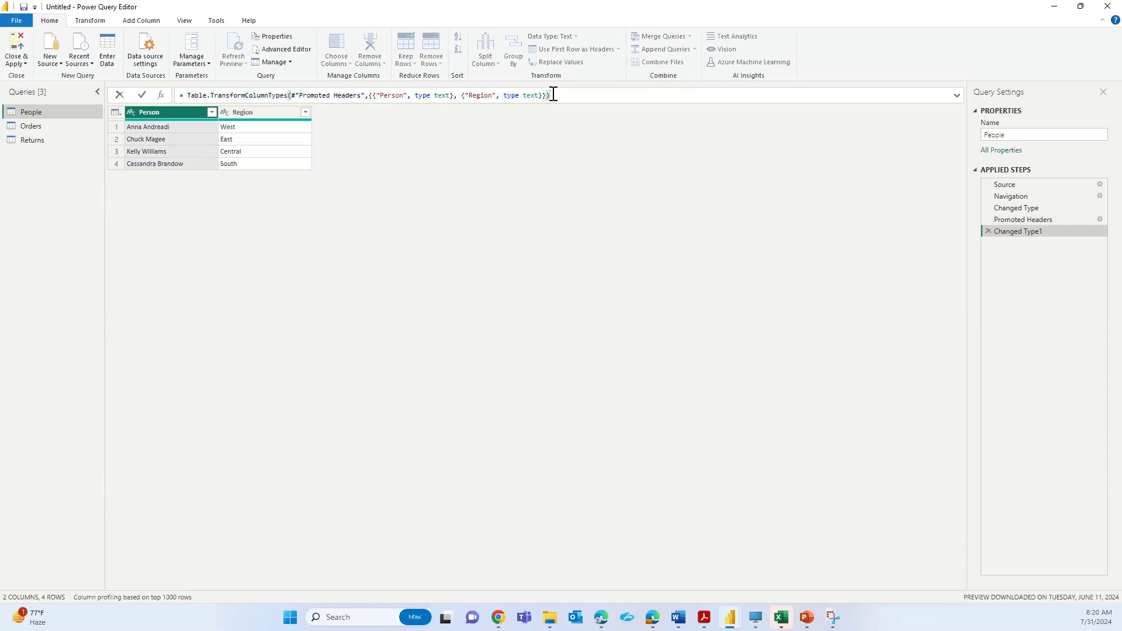
pyautogui.click(162, 123)
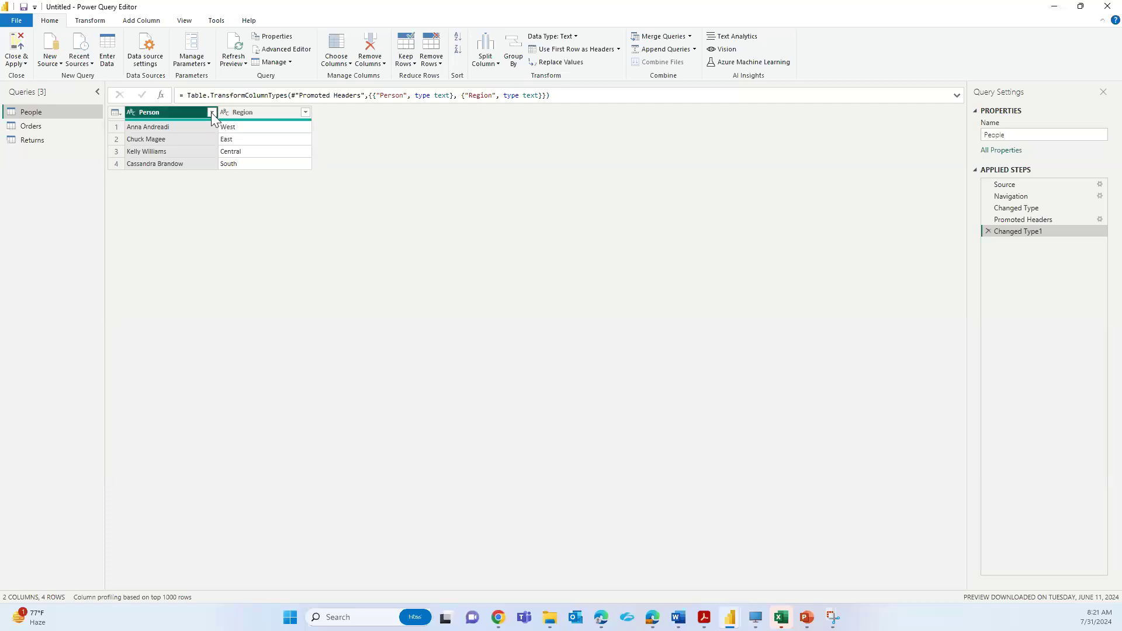
pyautogui.click(1004, 219)
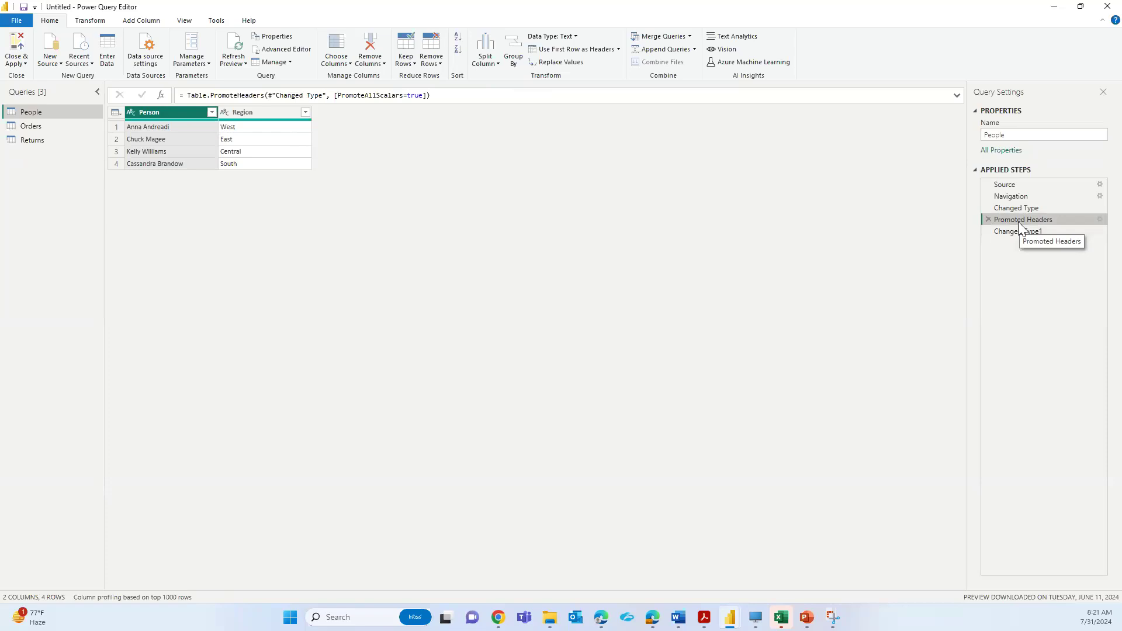
pyautogui.click(1021, 233)
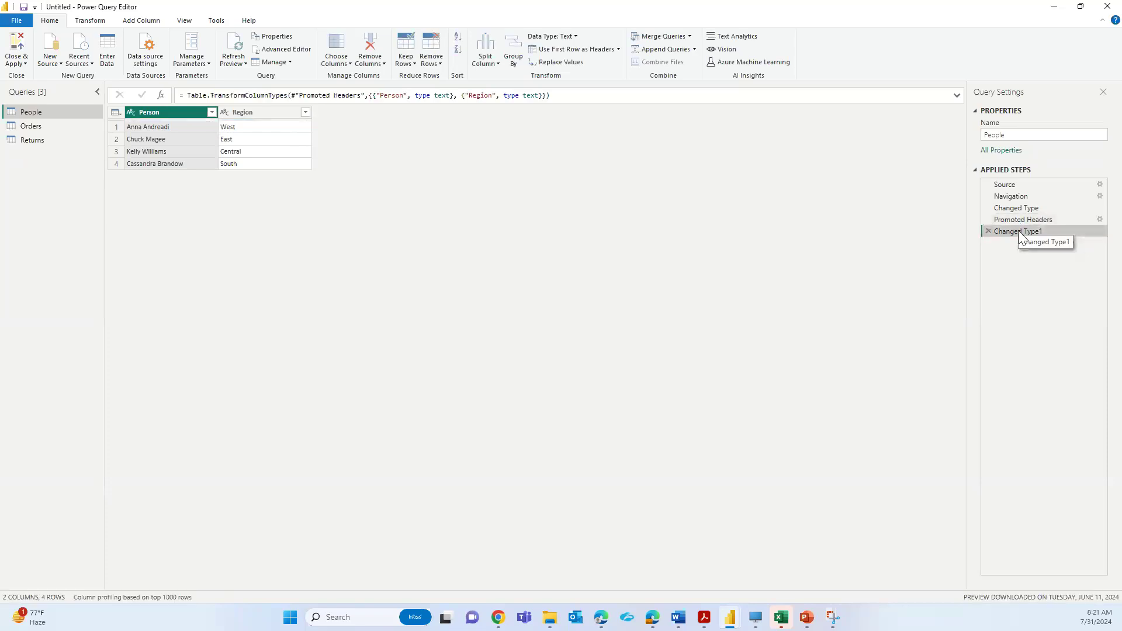
pyautogui.click(1017, 221)
pyautogui.click(1012, 220)
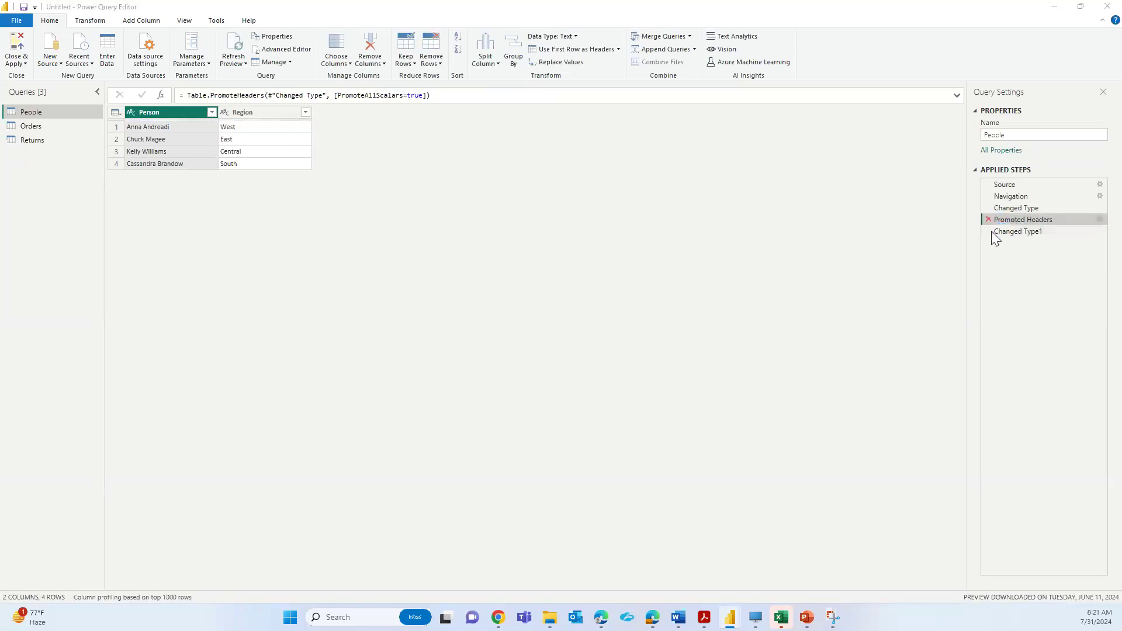
# Delete the Promoted Headers and Changed Type1 applied steps from the People query
pyautogui.click(988, 220)
pyautogui.click(685, 329)
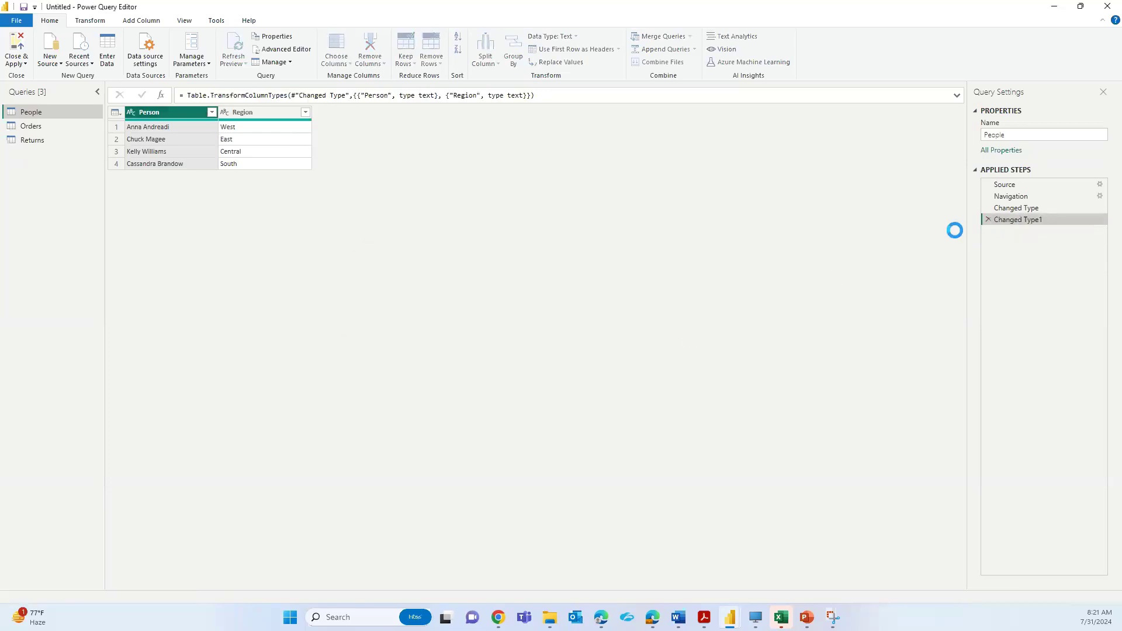
pyautogui.click(988, 220)
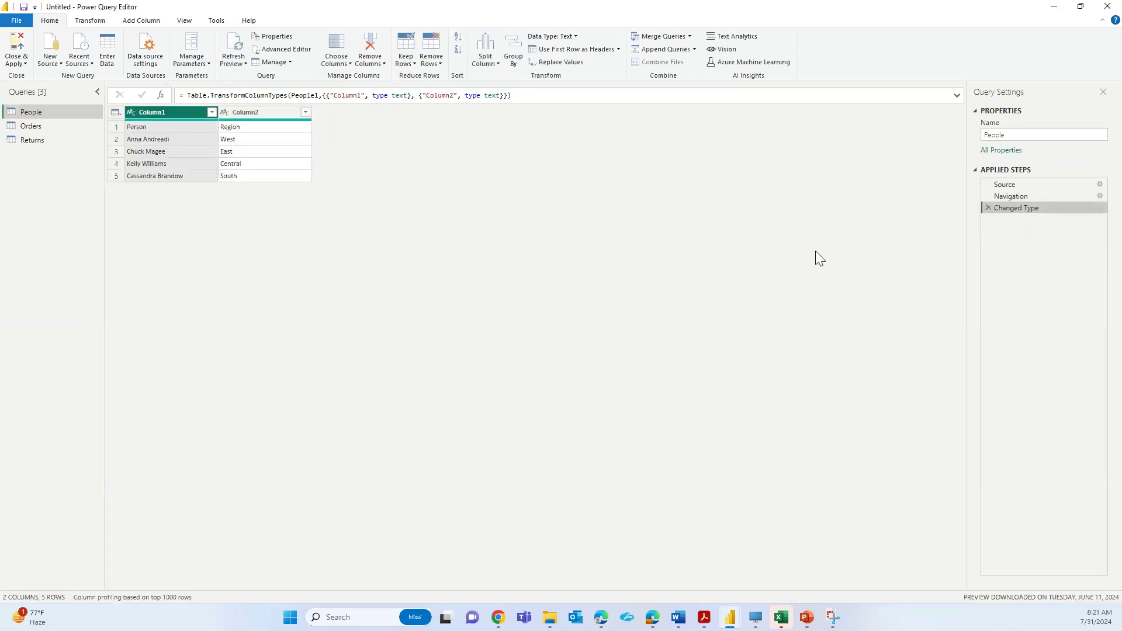
# Use the People table's first row as headers again and confirm the Promoted Headers setting Promote all scalar types
pyautogui.click(180, 128)
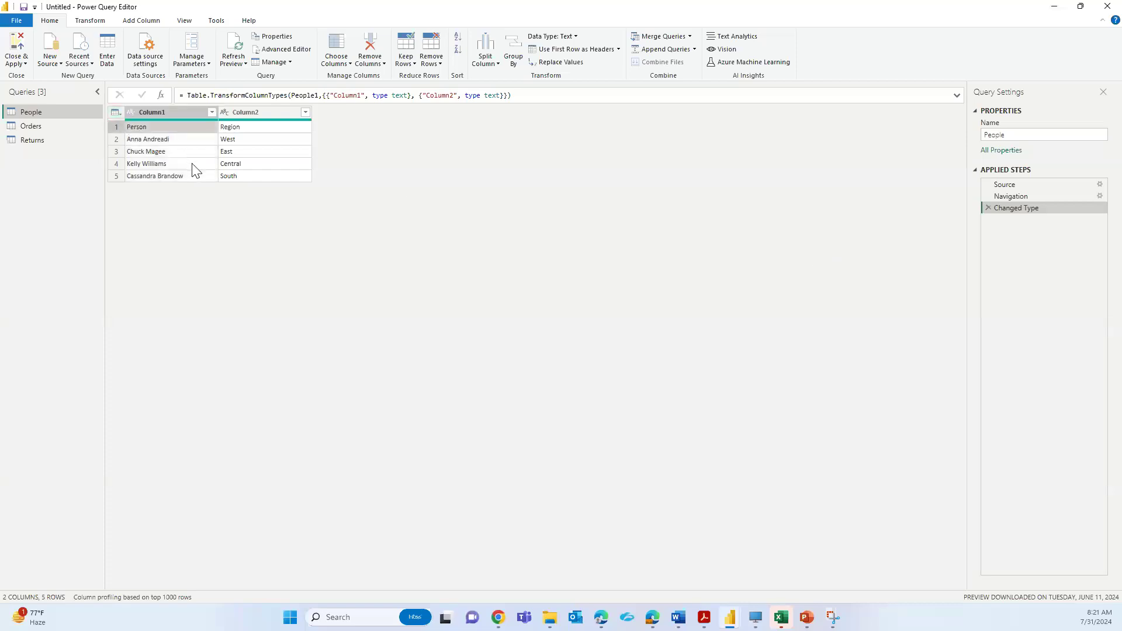
pyautogui.click(235, 129)
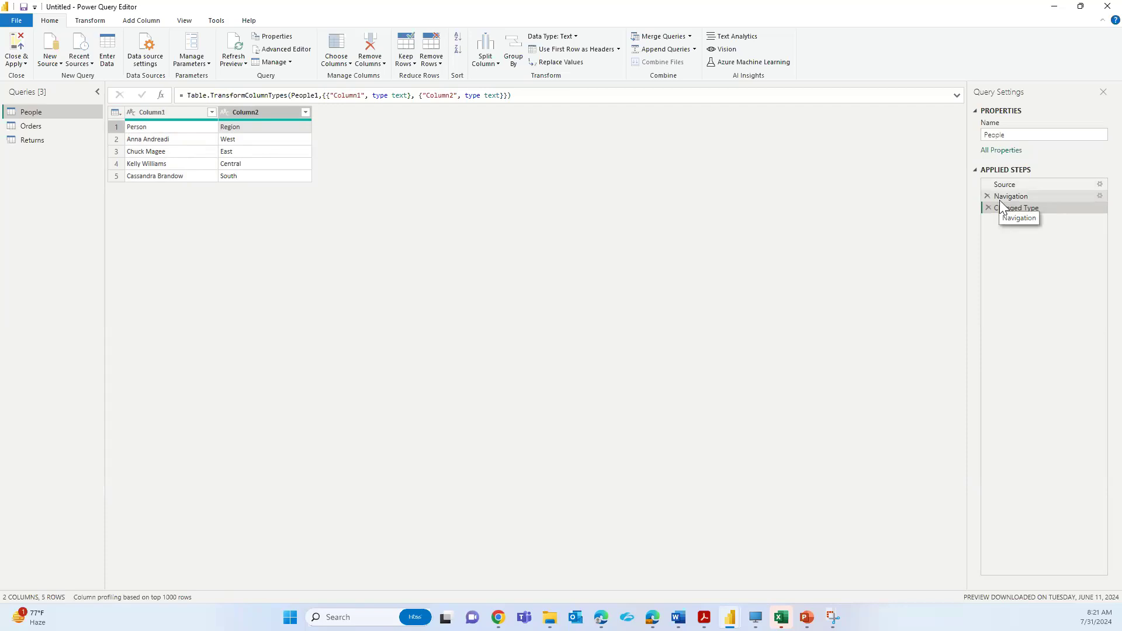
pyautogui.click(574, 51)
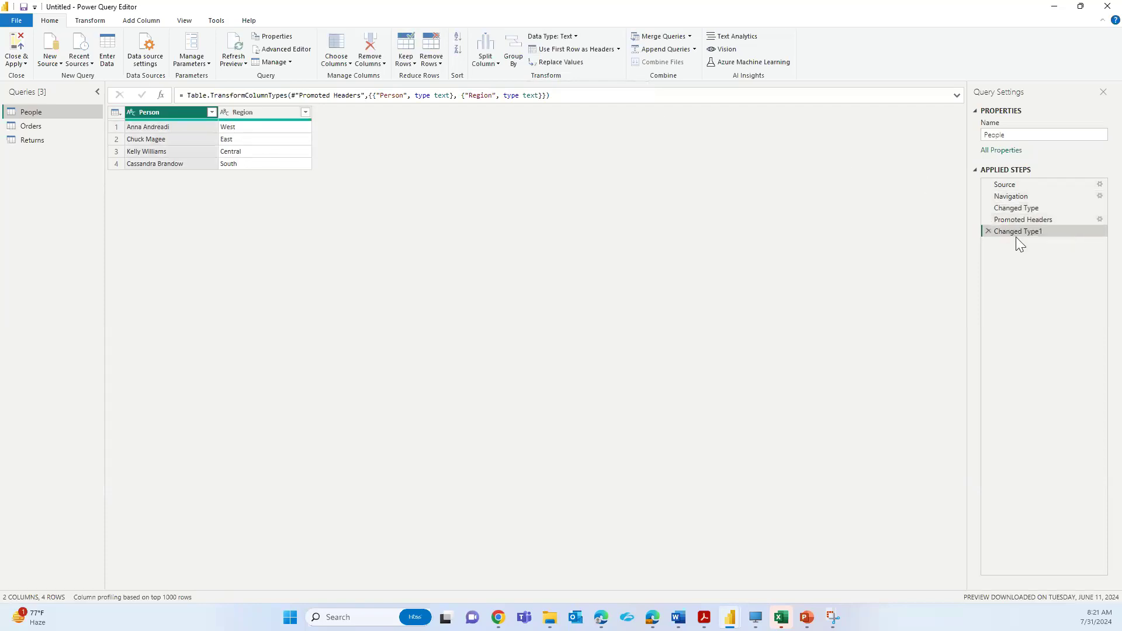
pyautogui.click(1101, 220)
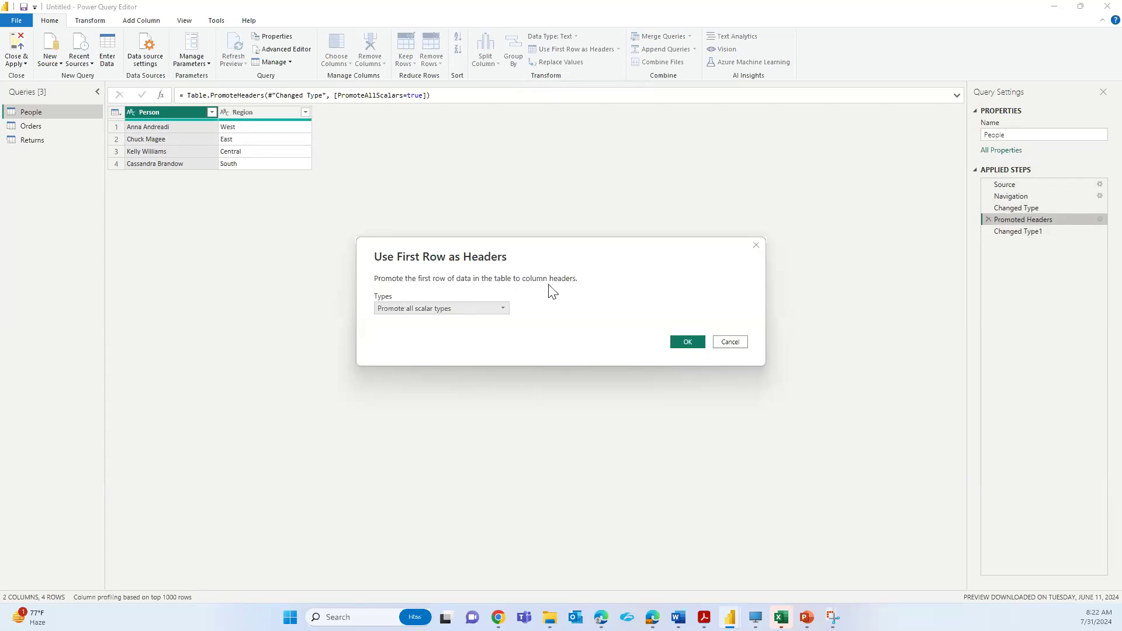
pyautogui.click(688, 342)
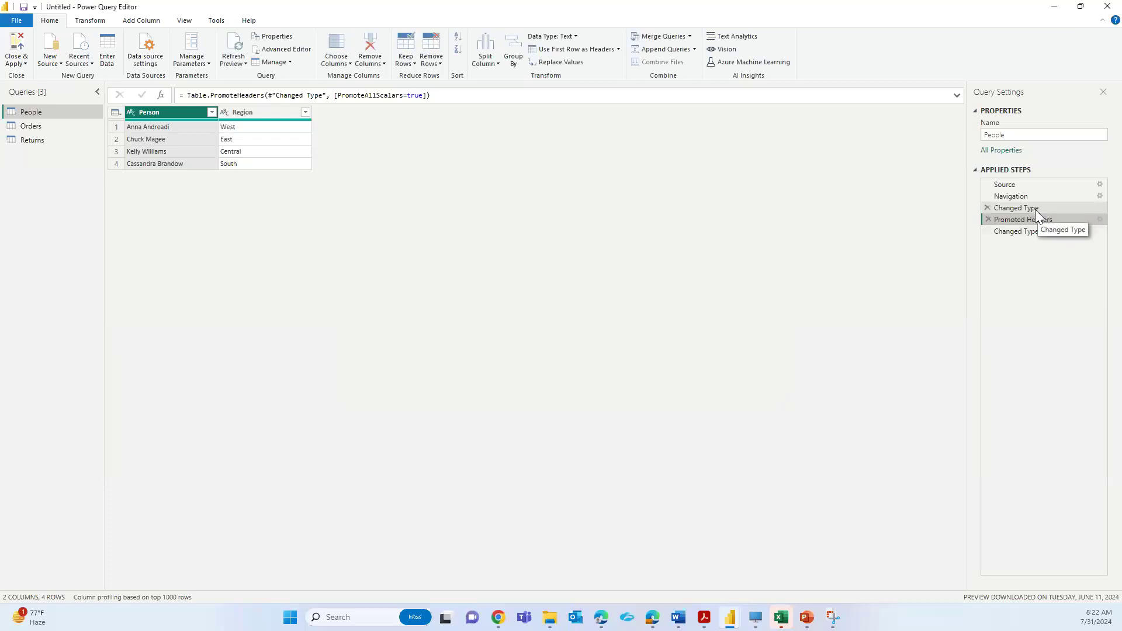
# Examine the formula behind the People query's Navigation step, including its Source, Name and Data parts
pyautogui.click(1024, 197)
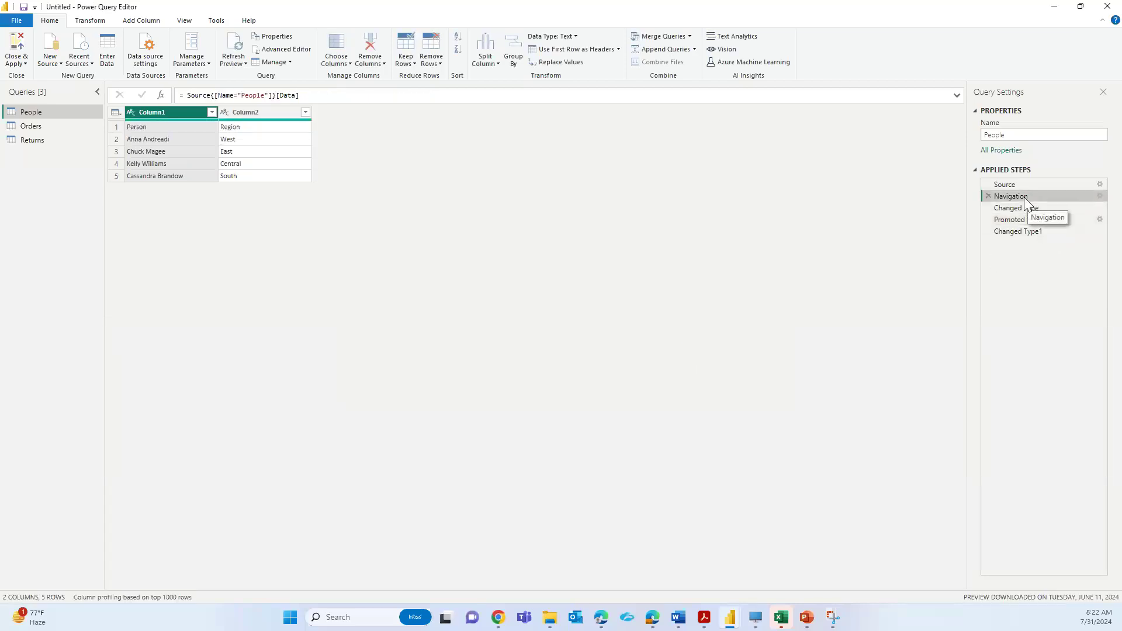
pyautogui.doubleClick(206, 95)
pyautogui.doubleClick(261, 95)
pyautogui.doubleClick(289, 94)
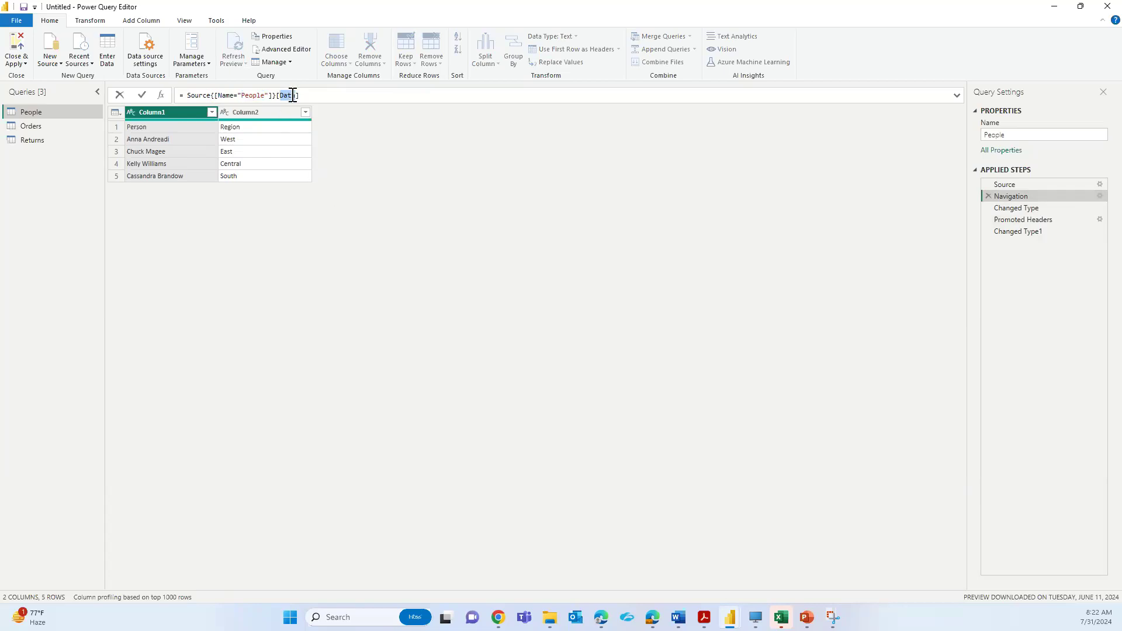
pyautogui.click(253, 95)
# Inspect the People query's Source step and the file path in its Excel Workbook settings, leaving them as they are
pyautogui.click(1025, 183)
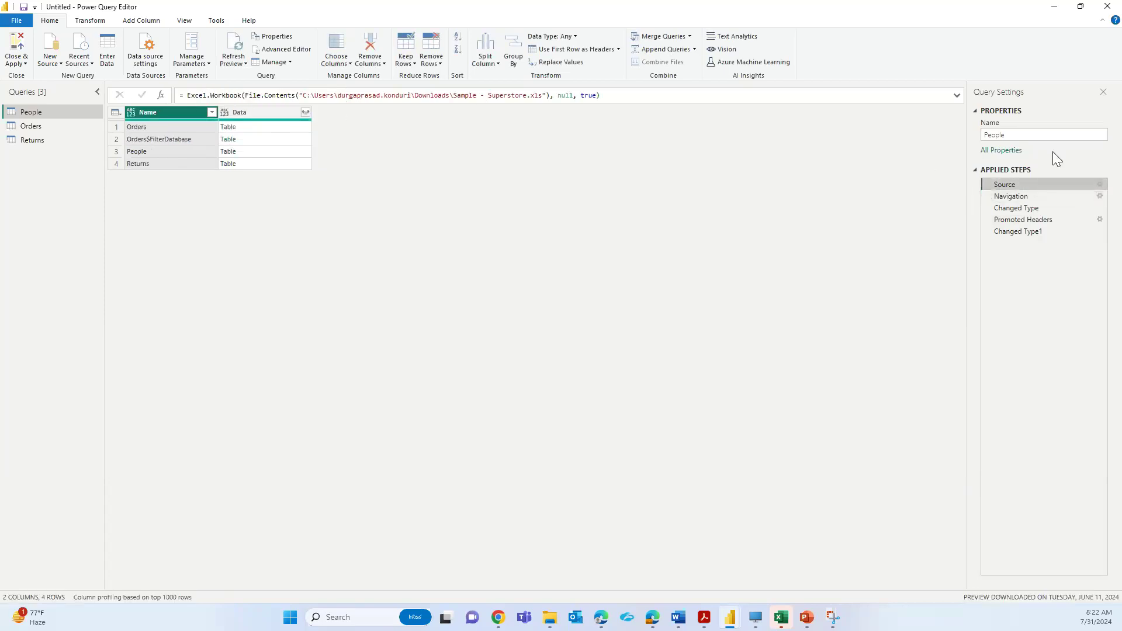
pyautogui.click(1100, 185)
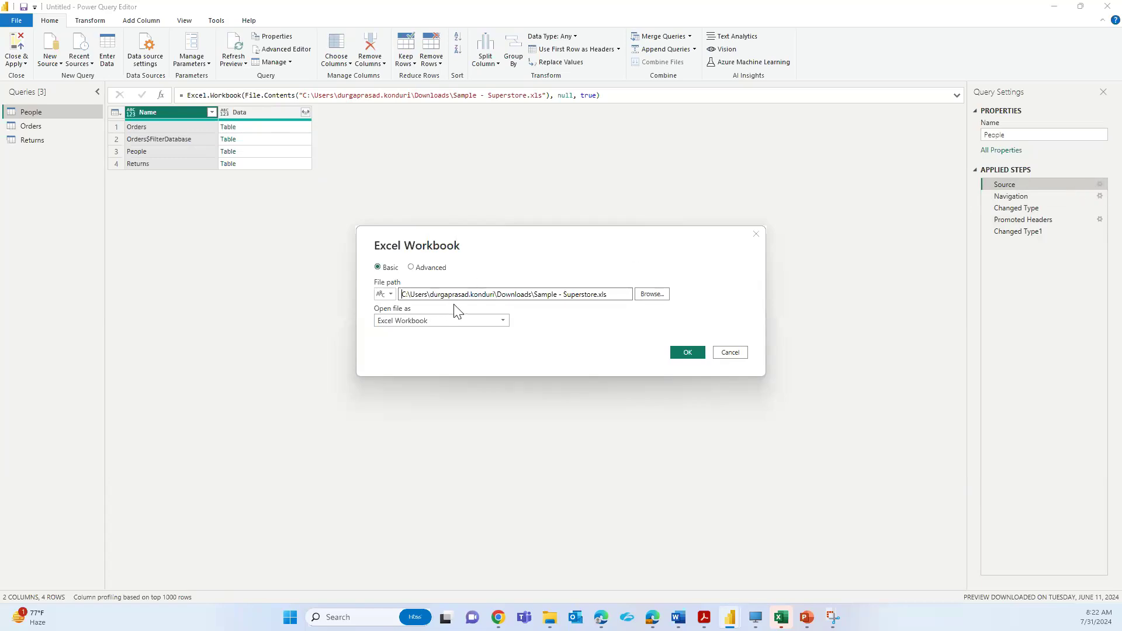
pyautogui.click(612, 297)
pyautogui.moveTo(612, 296); pyautogui.dragTo(396, 290)
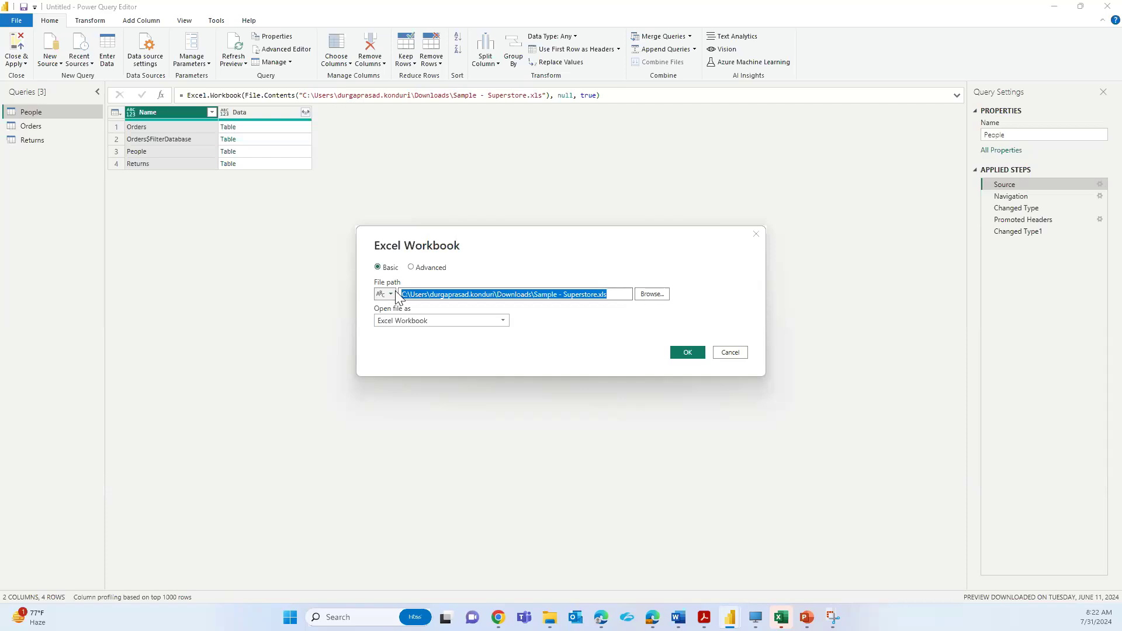
pyautogui.click(723, 359)
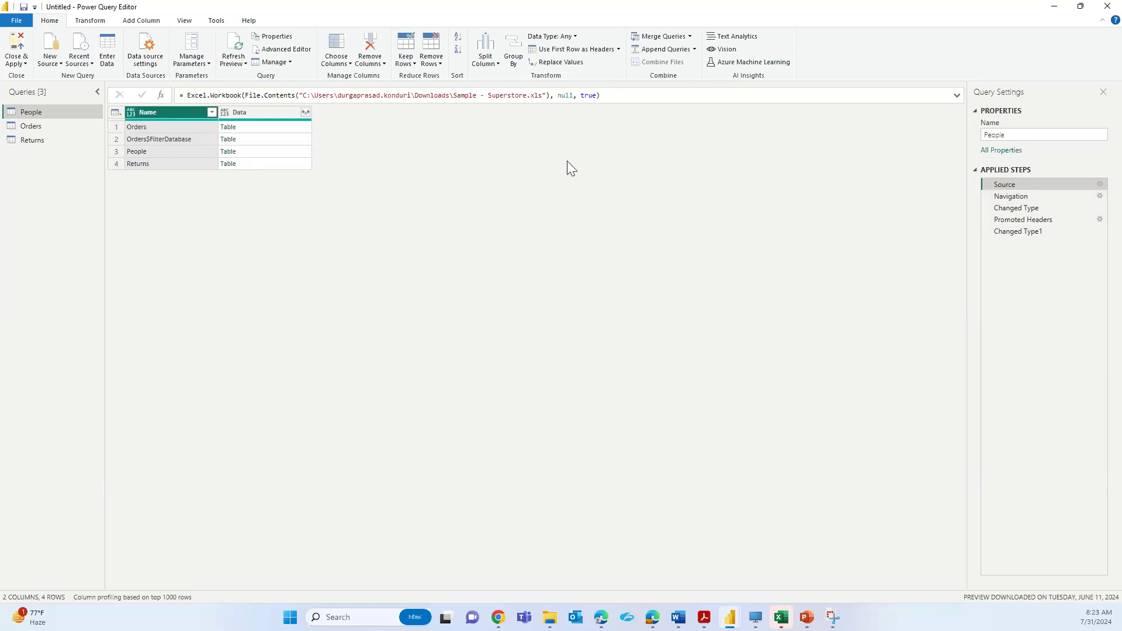
# Drill into the People table from the Source step, replacing the later steps, and use its first row as headers
pyautogui.click(233, 151)
pyautogui.click(680, 327)
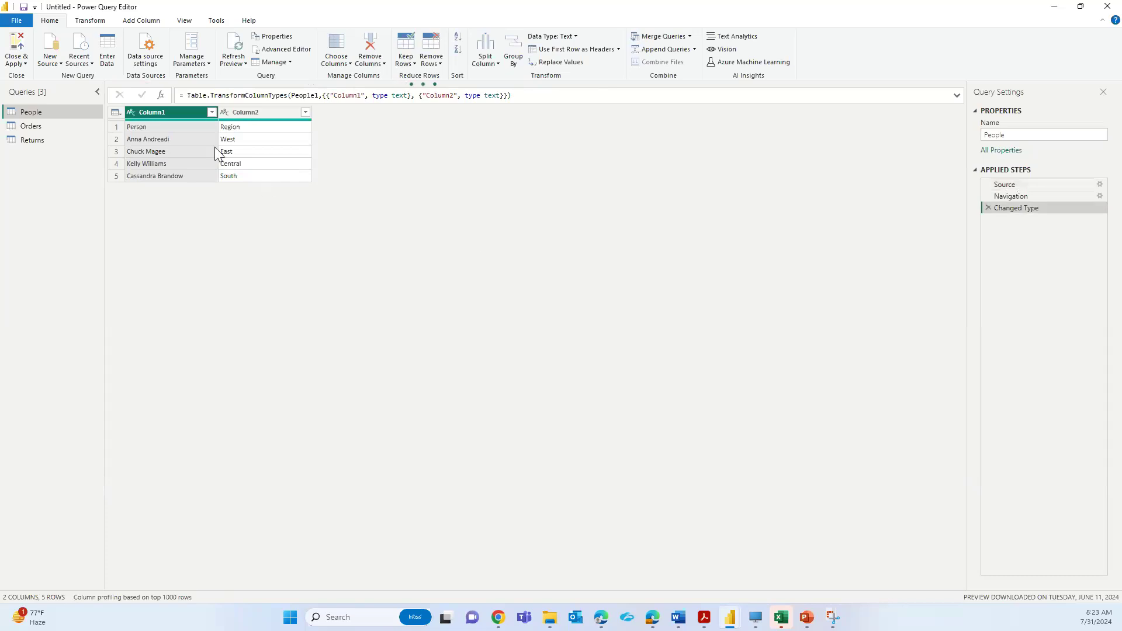
pyautogui.click(190, 128)
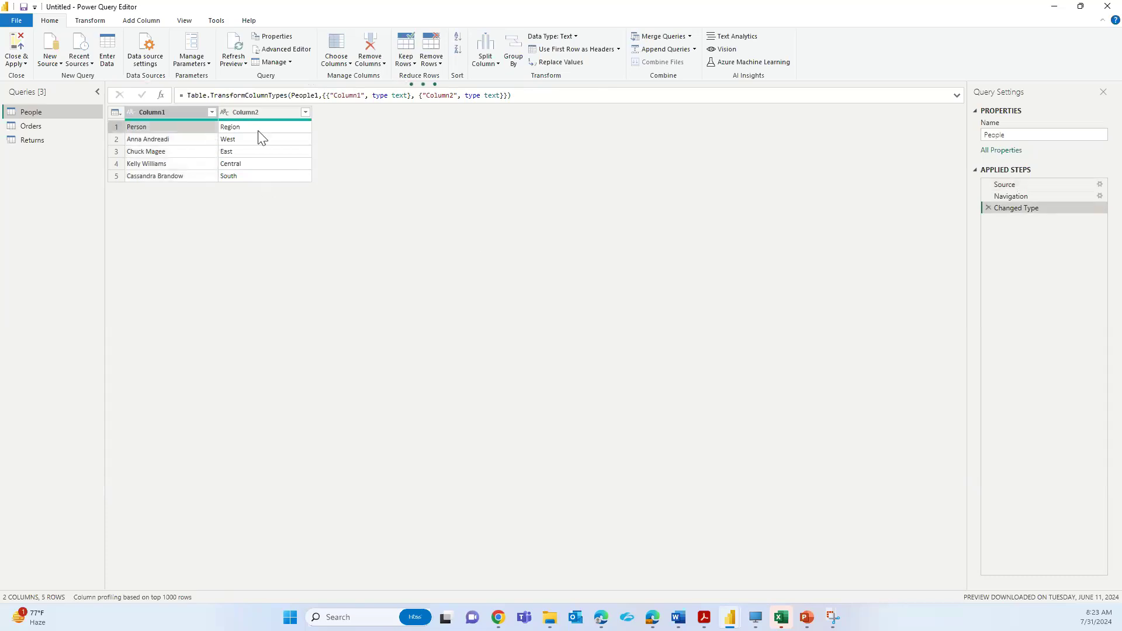
pyautogui.click(259, 131)
pyautogui.click(179, 130)
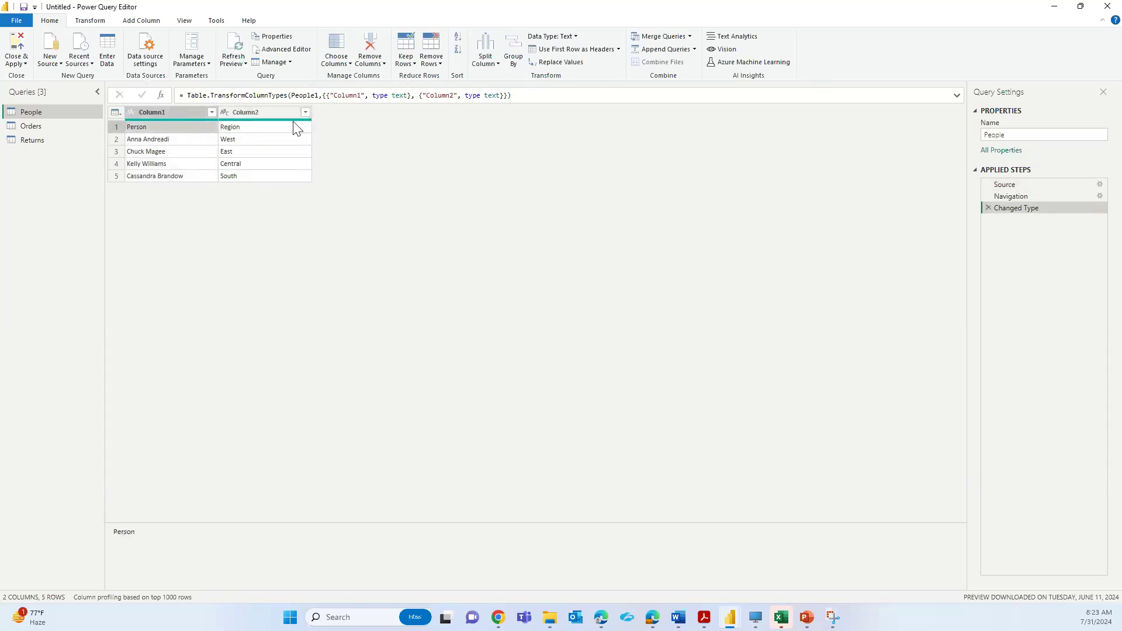
pyautogui.click(577, 50)
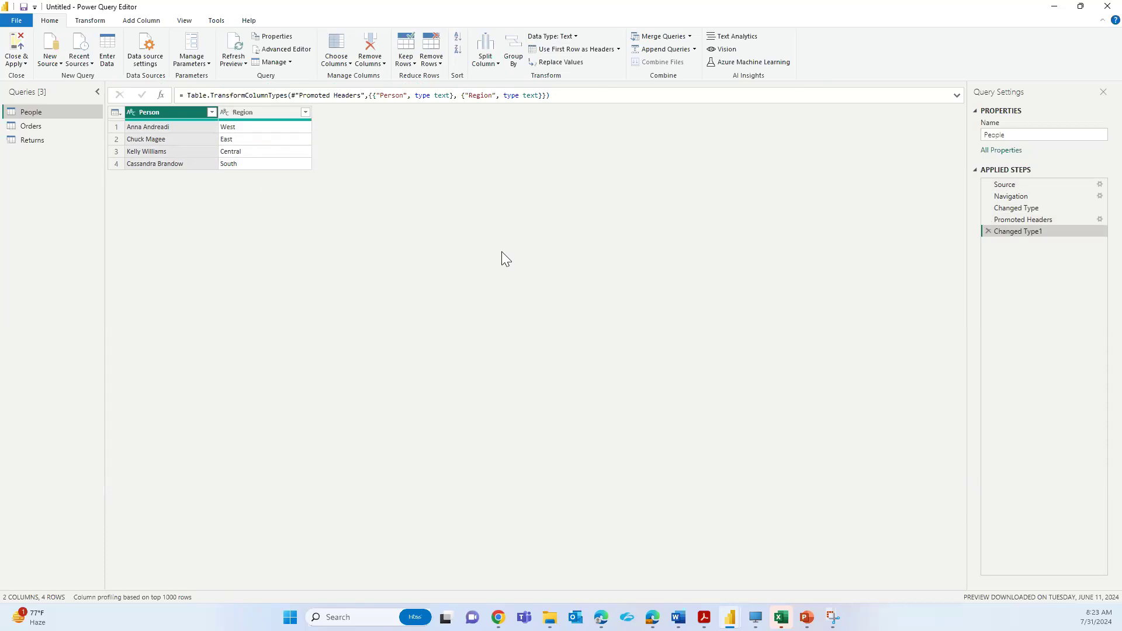
# Refresh the Orders query's preview and use the Returns table's first row as headers
pyautogui.click(34, 128)
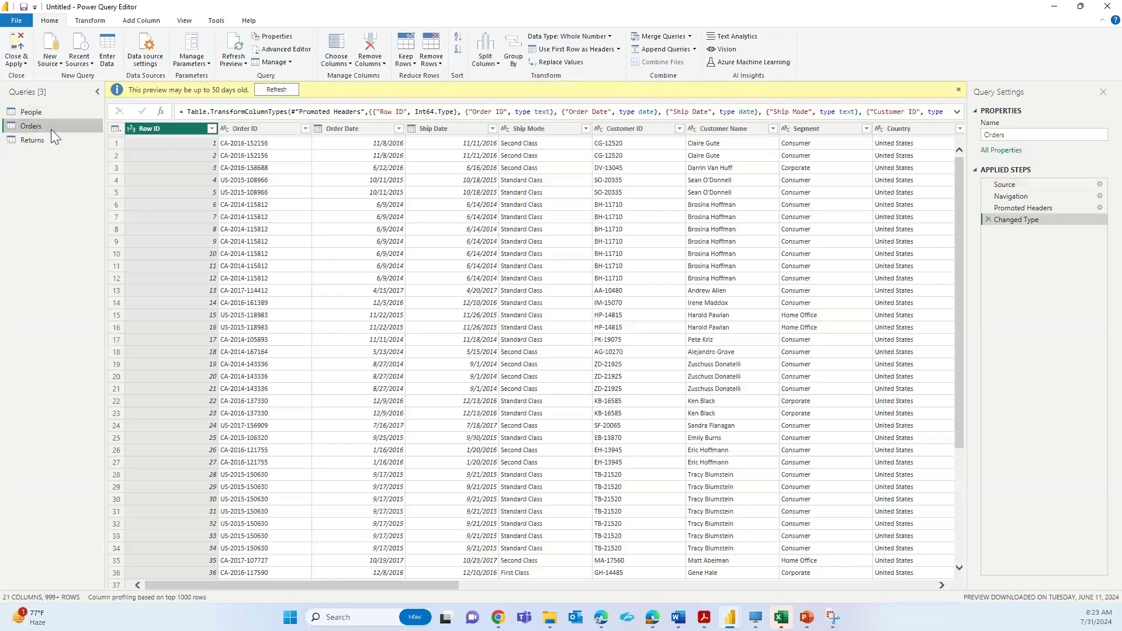
pyautogui.click(275, 90)
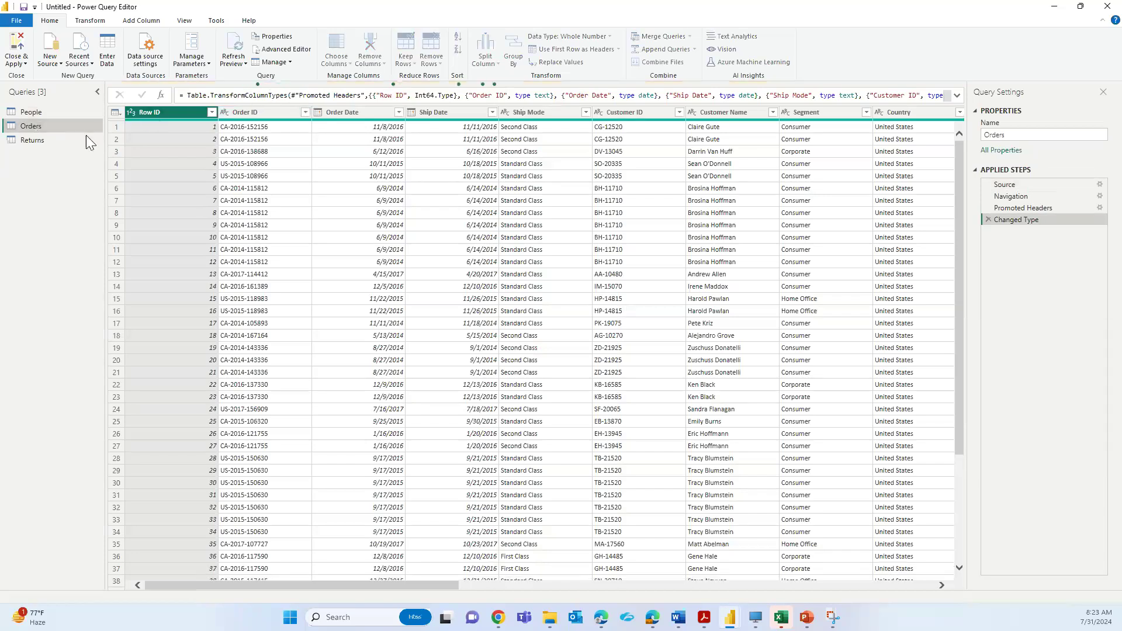
pyautogui.click(54, 139)
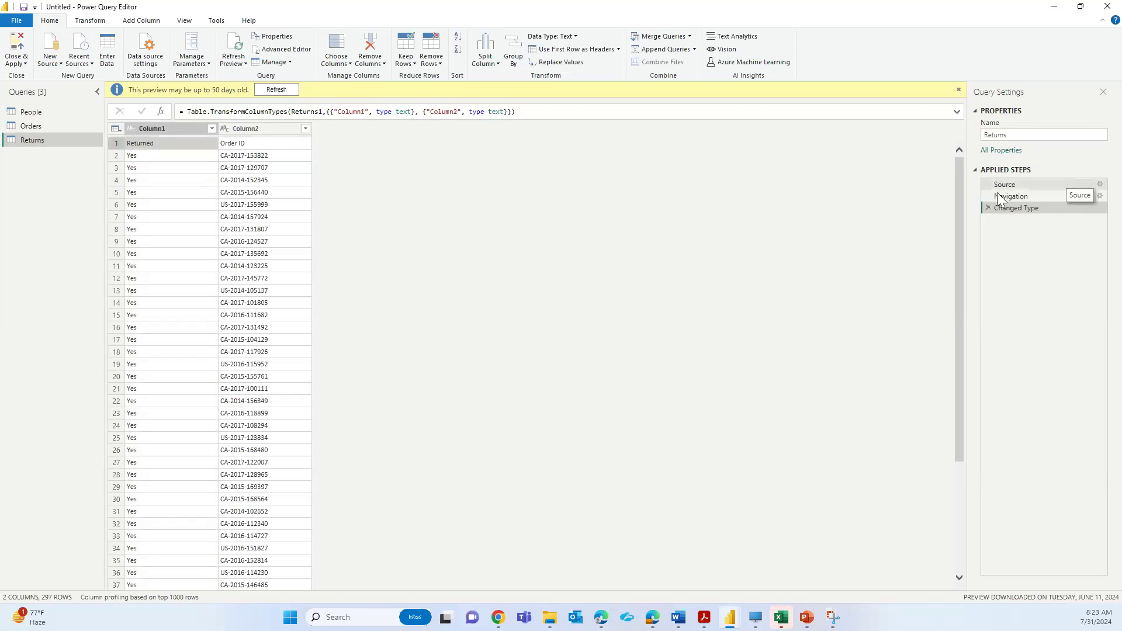
pyautogui.click(570, 47)
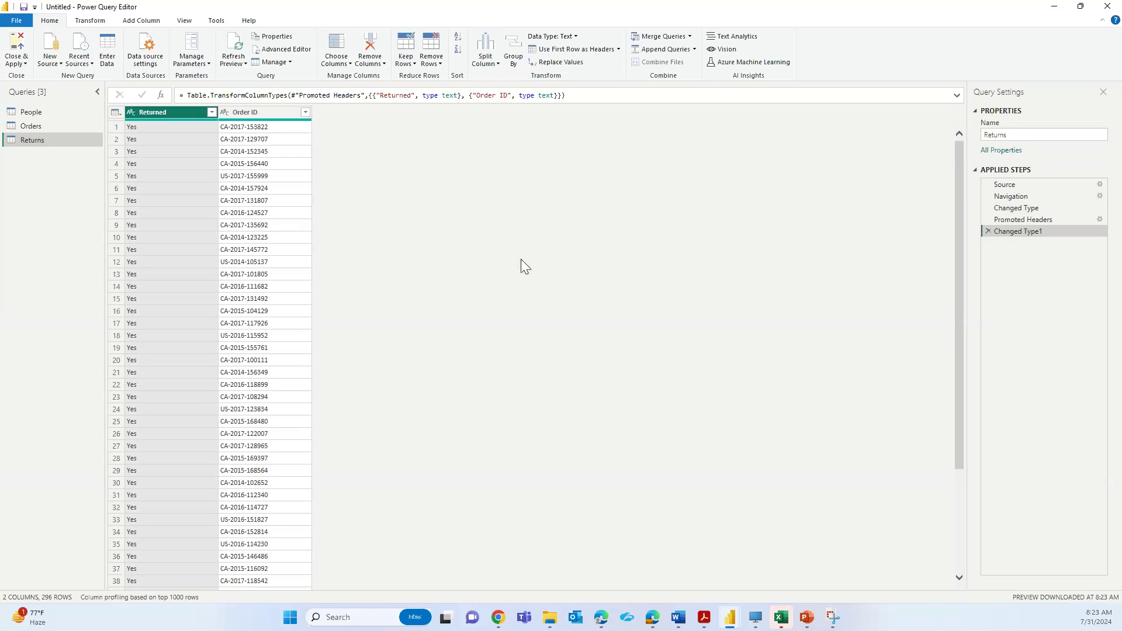
# Close the Power Query Editor and apply the pending query changes to load the tables into the report
pyautogui.click(18, 62)
pyautogui.click(23, 80)
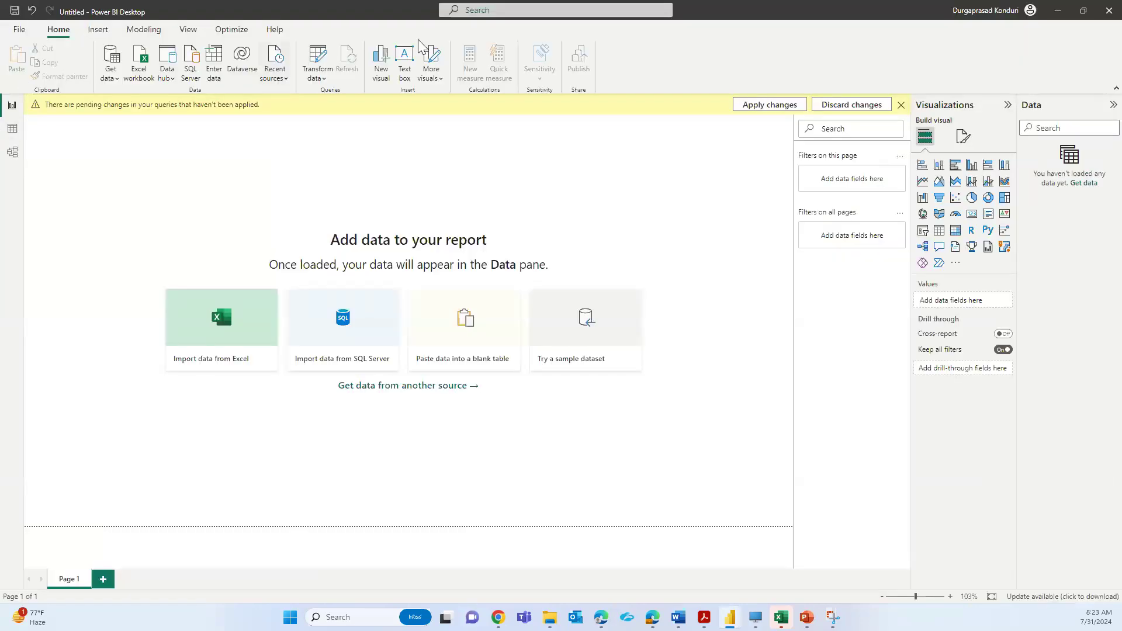
pyautogui.click(749, 110)
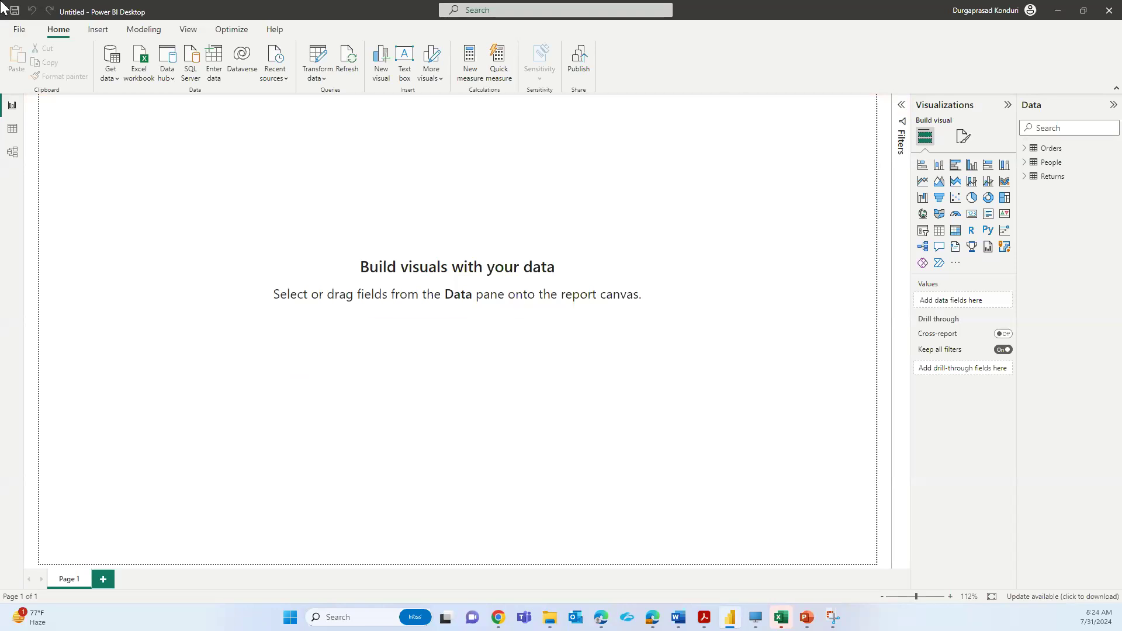
# Examine the loaded Orders, People and Returns tables and their row counts in Table view
pyautogui.click(13, 129)
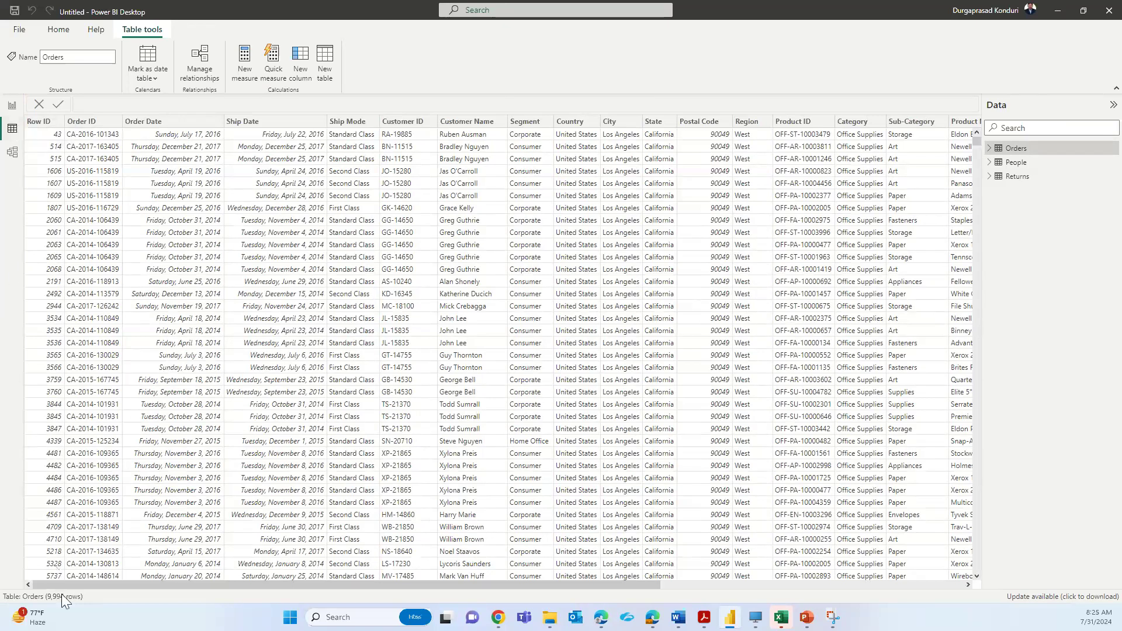
pyautogui.moveTo(62, 584)
pyautogui.mouseDown()
pyautogui.moveTo(463, 586)
pyautogui.moveTo(64, 579)
pyautogui.mouseUp()
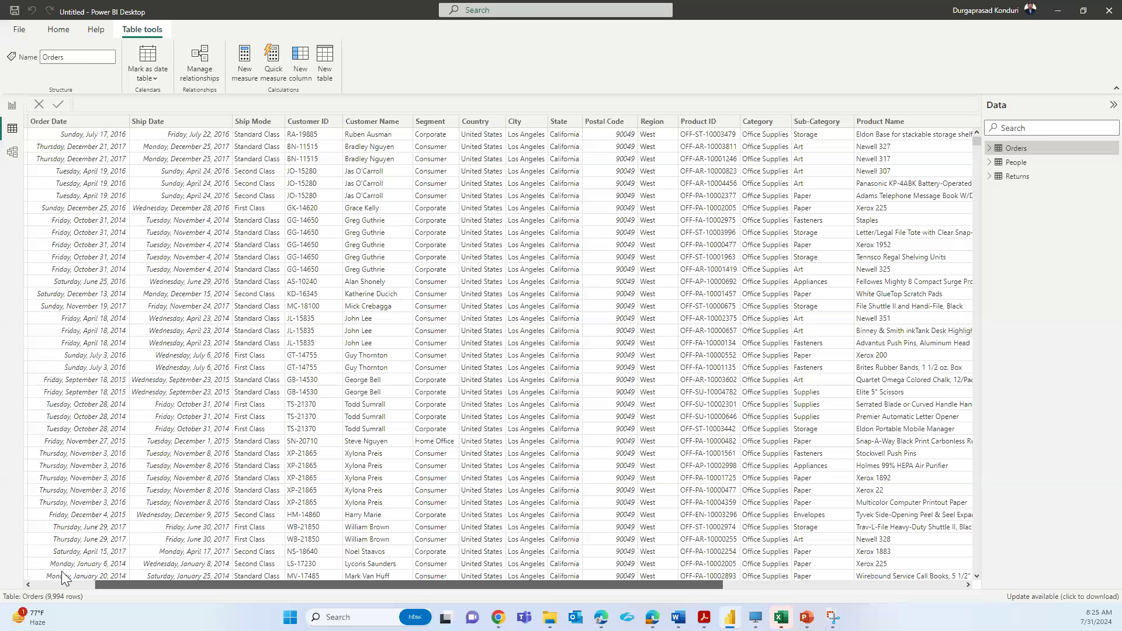
pyautogui.click(1015, 162)
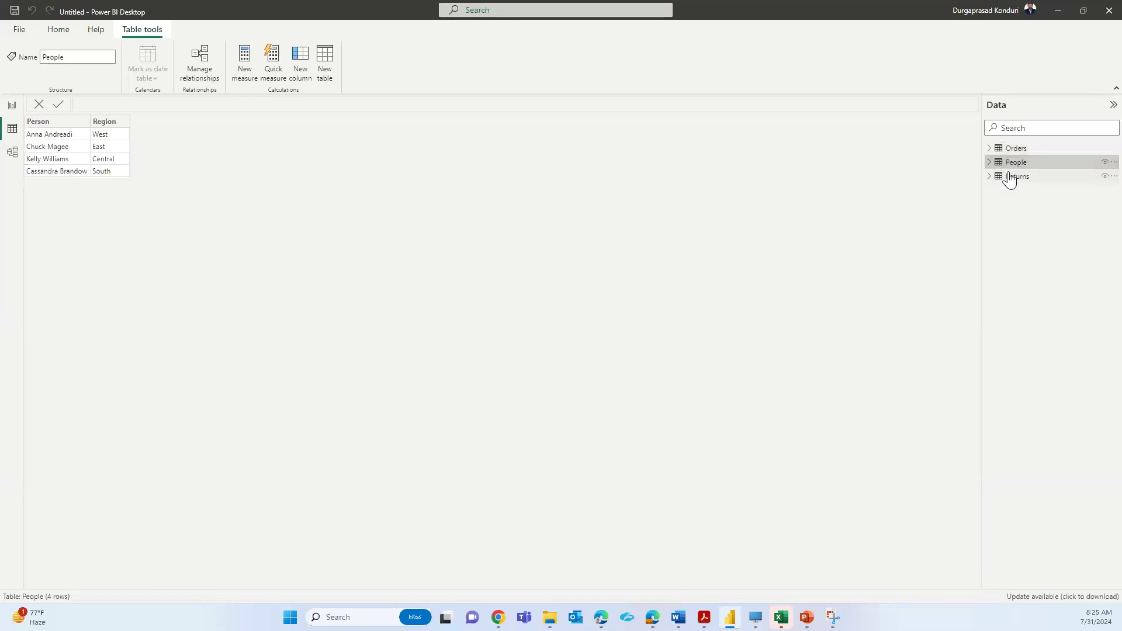
pyautogui.click(1010, 176)
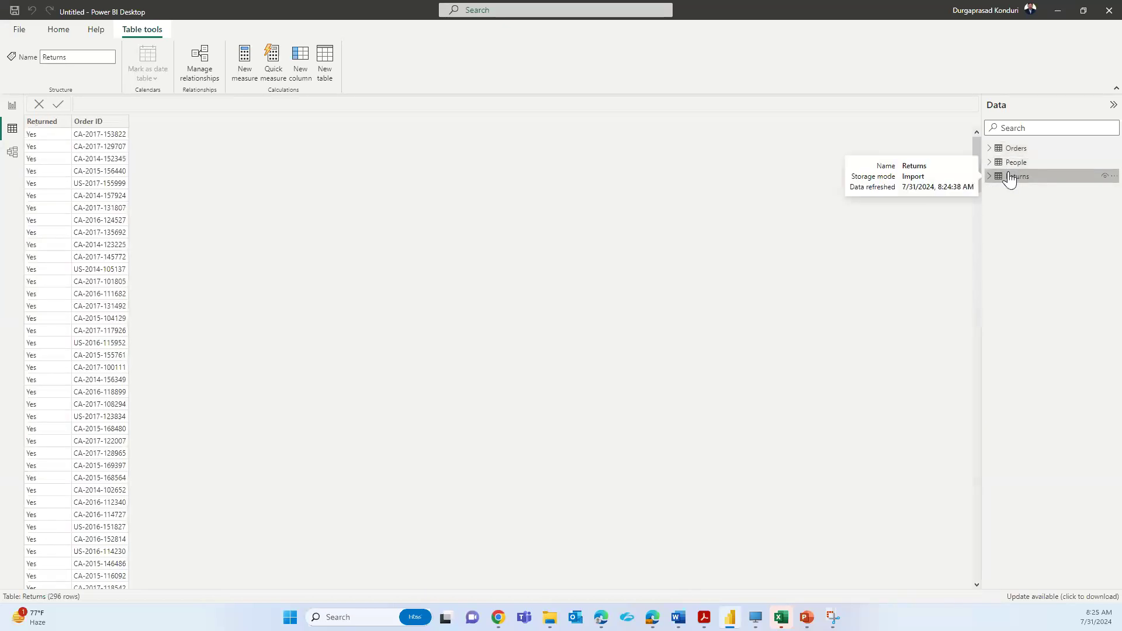
pyautogui.click(1010, 166)
pyautogui.click(1015, 149)
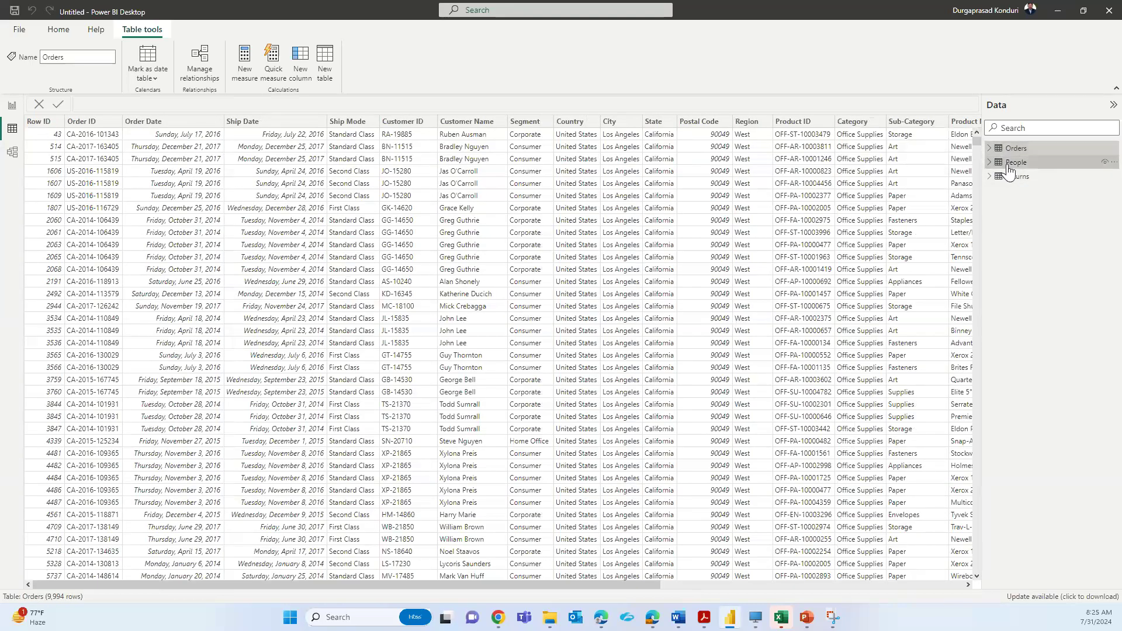
pyautogui.click(1012, 179)
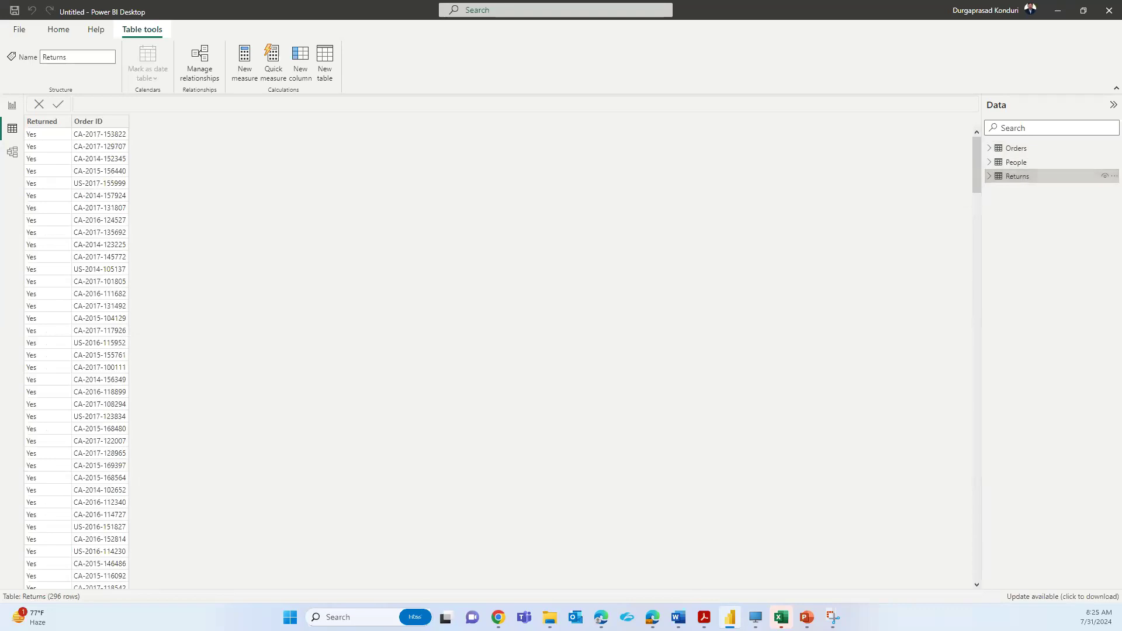
# Add a card visual to report Page 1 showing the Order ID field of the Orders table
pyautogui.click(58, 30)
pyautogui.click(12, 106)
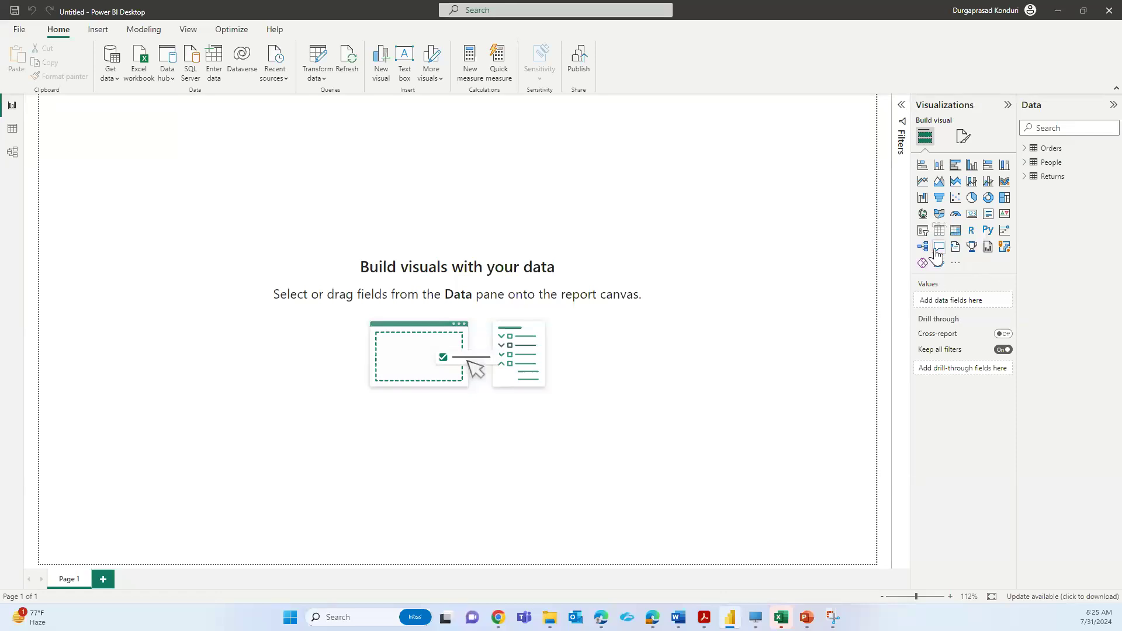
pyautogui.click(972, 216)
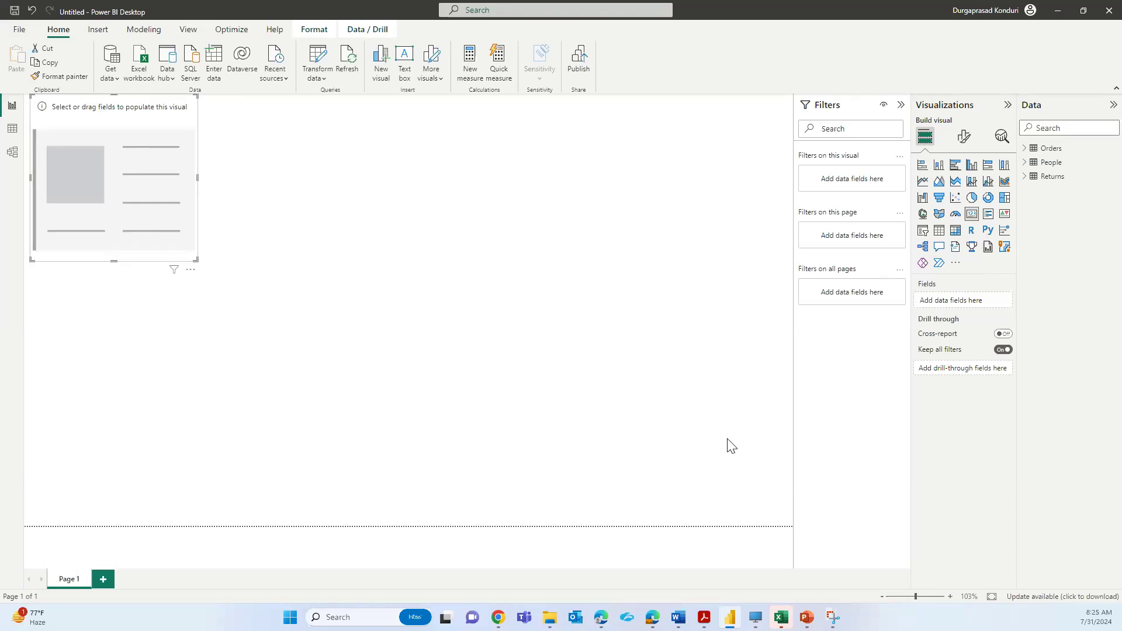
pyautogui.click(1024, 149)
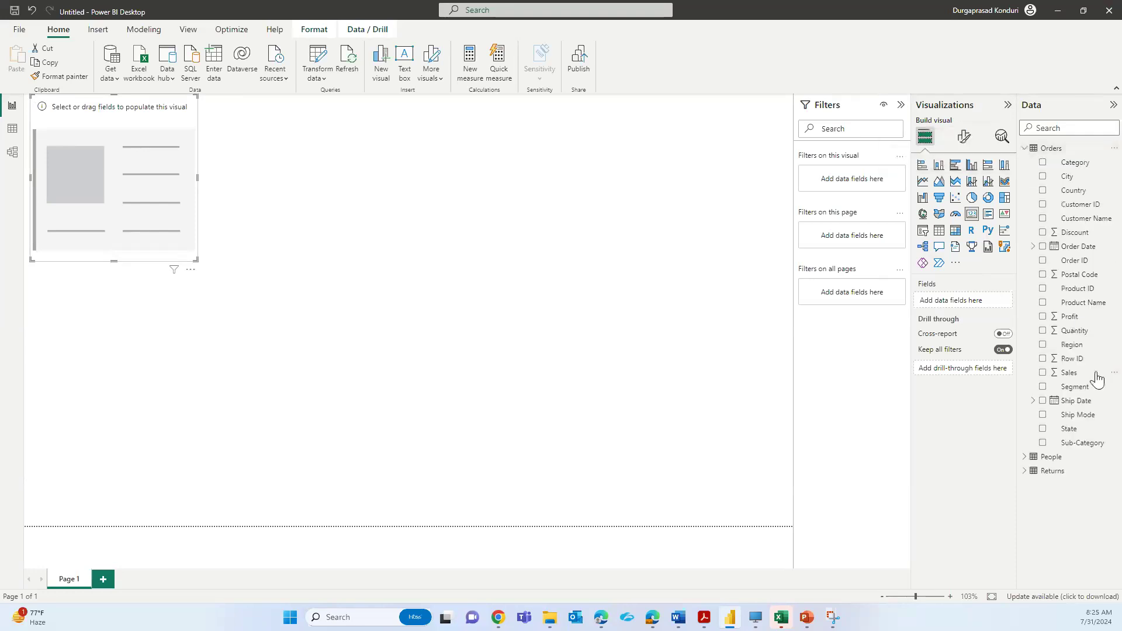
pyautogui.click(1043, 262)
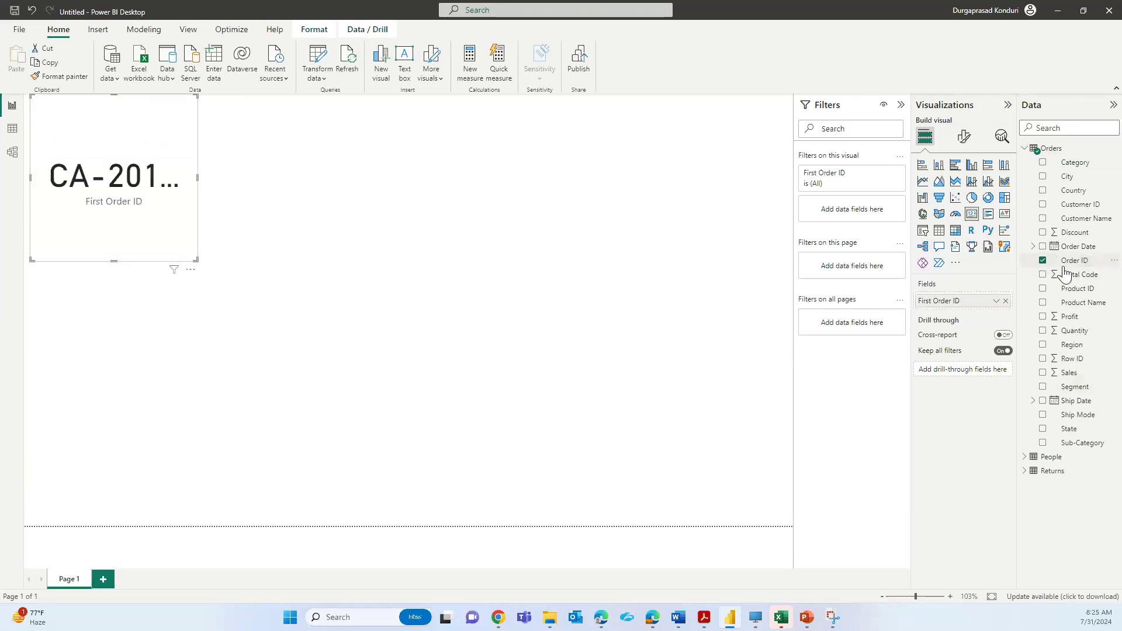
# Summarize the card's Order ID field by Count and shrink the card to a compact size
pyautogui.moveTo(196, 260); pyautogui.dragTo(370, 463)
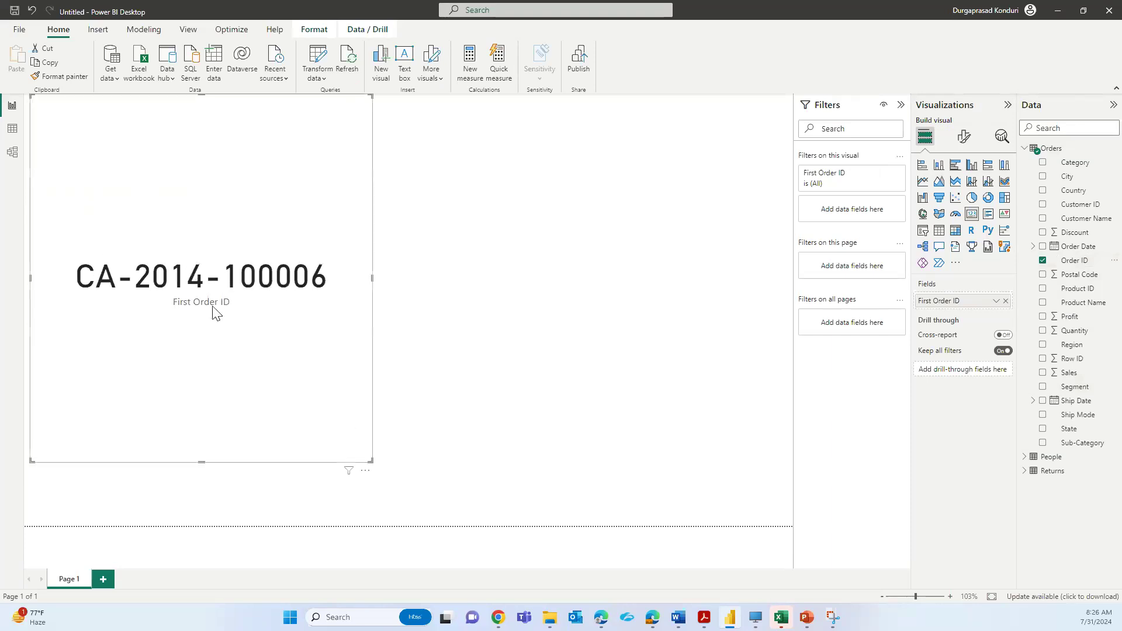
pyautogui.click(996, 301)
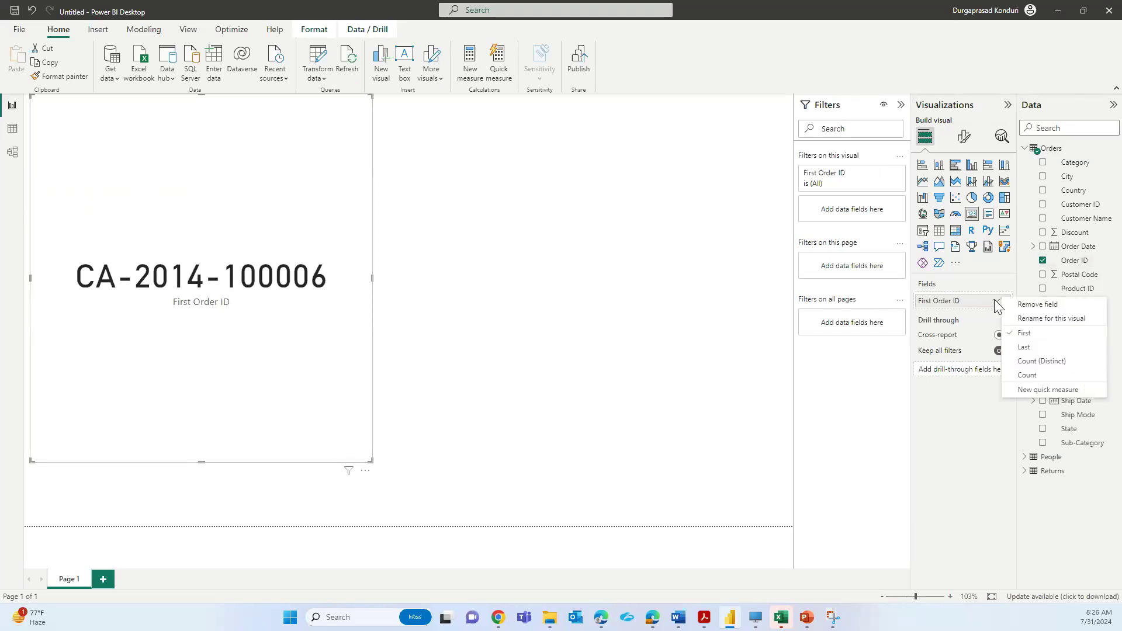
pyautogui.click(1027, 374)
pyautogui.moveTo(370, 462); pyautogui.dragTo(200, 177)
pyautogui.click(215, 219)
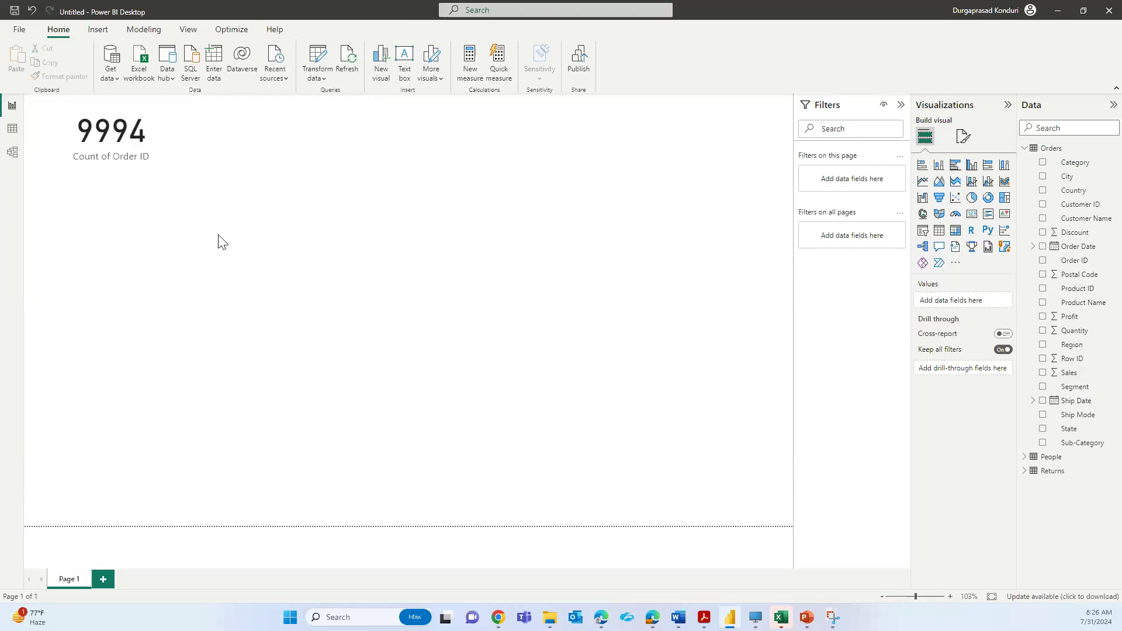
# Check the Orders table's rows in Table view against the order count card, and return to the report page
pyautogui.click(12, 130)
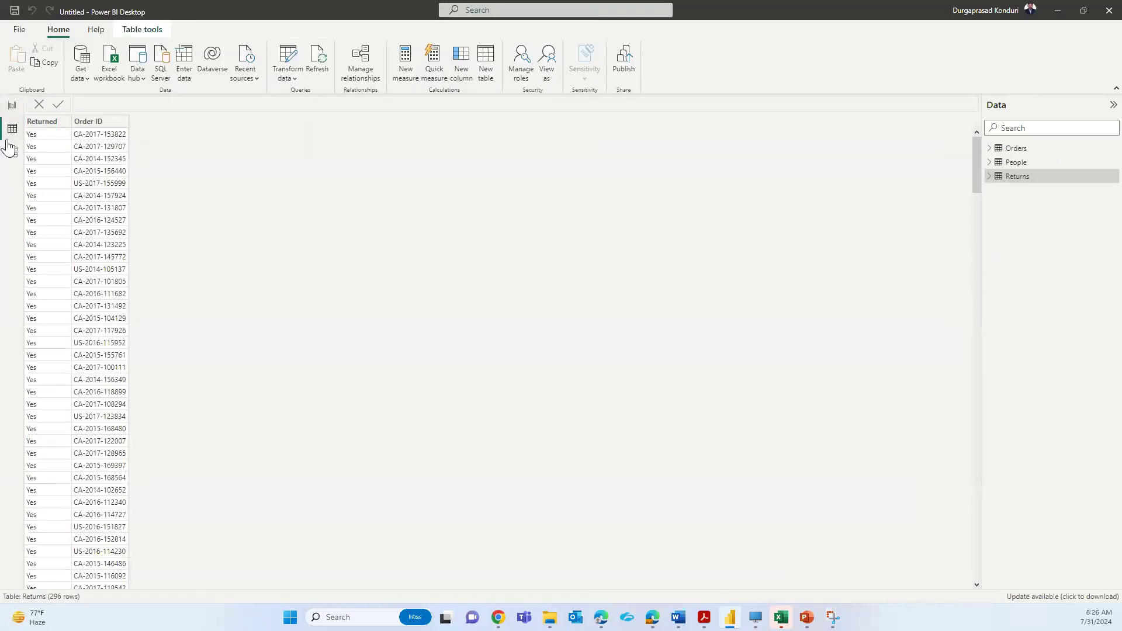
pyautogui.click(1046, 149)
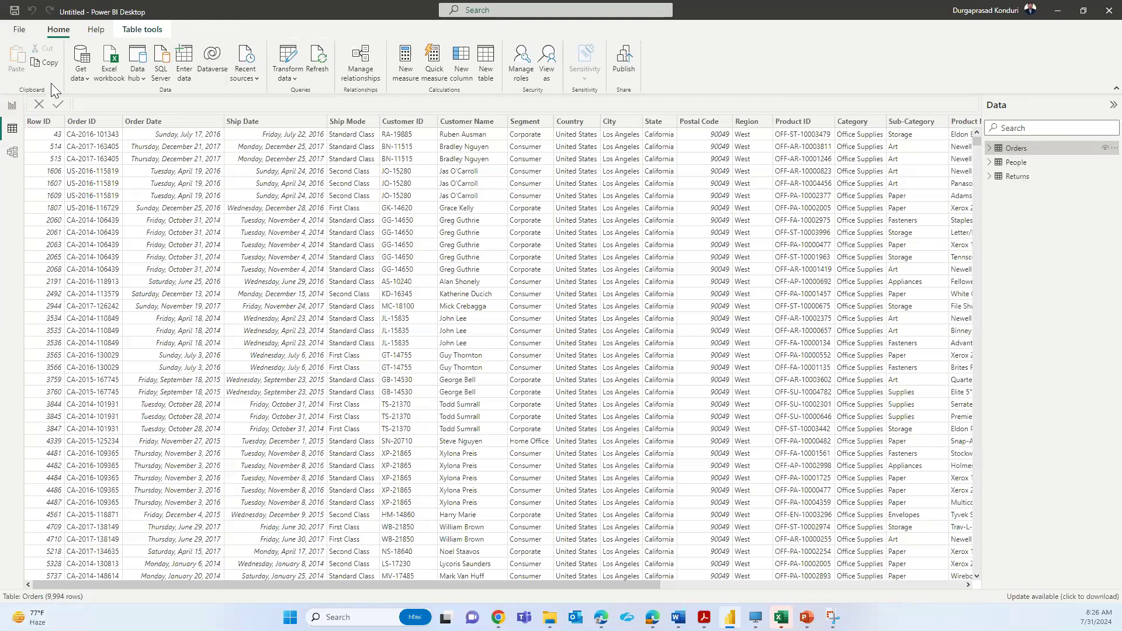
pyautogui.click(11, 108)
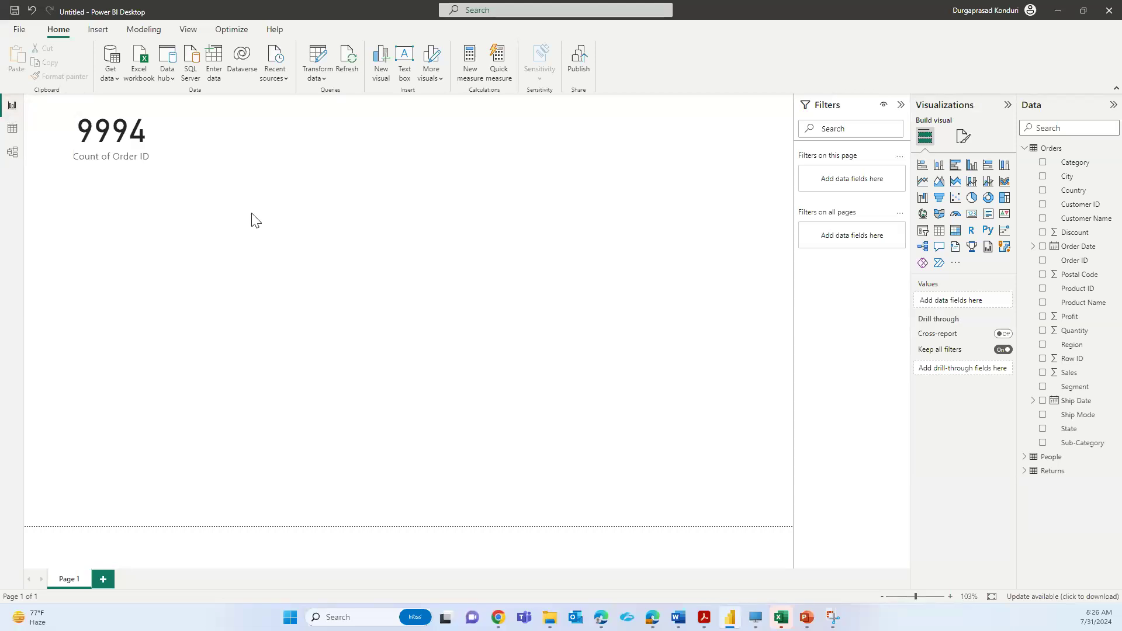
# Add a second card showing the Customer ID field of the Orders table, summarized by Count (Distinct)
pyautogui.click(973, 215)
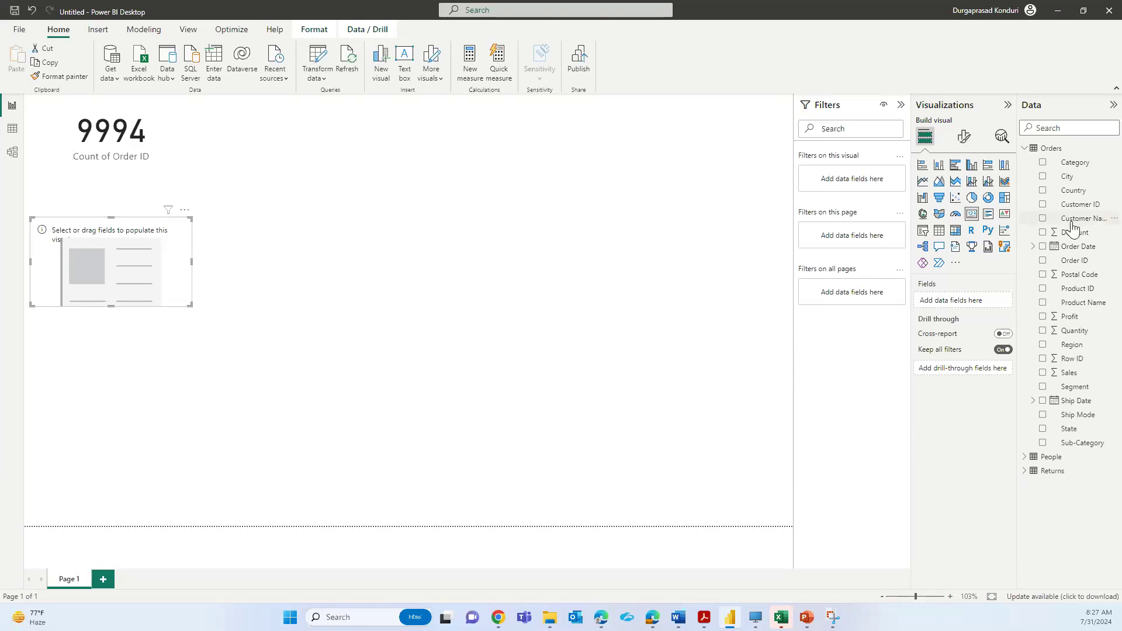
pyautogui.click(1043, 218)
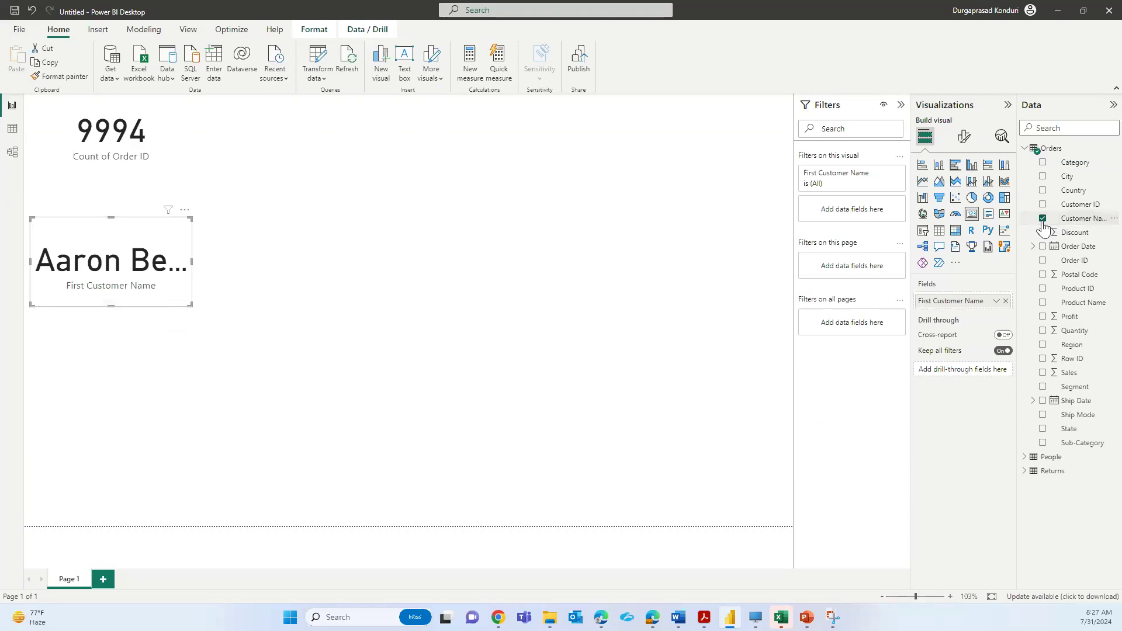
pyautogui.click(1042, 220)
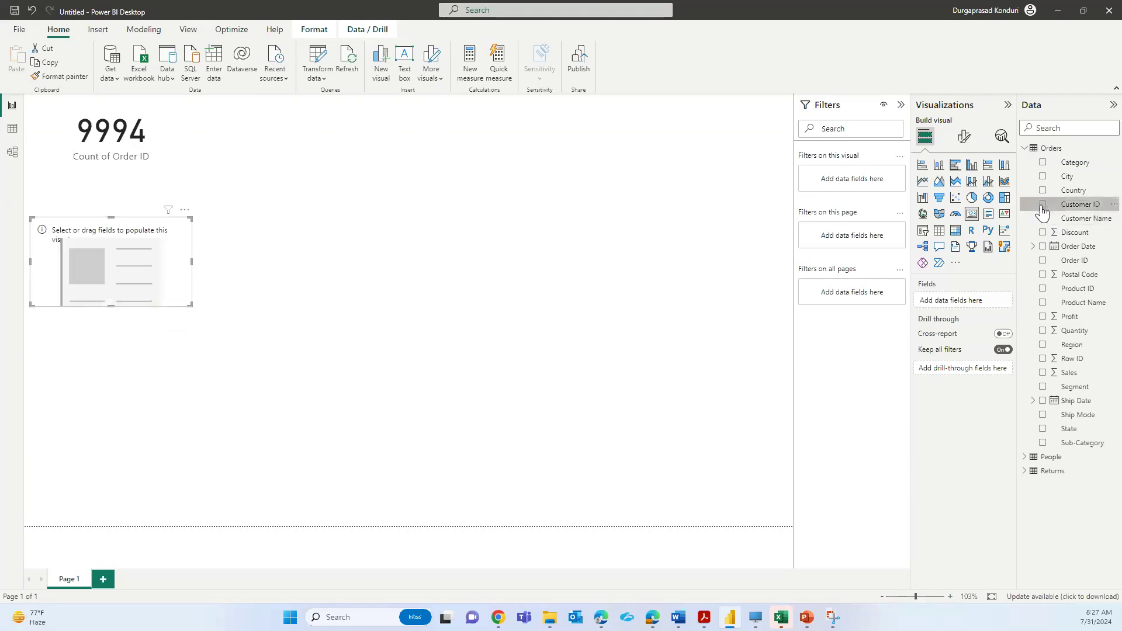
pyautogui.click(1042, 205)
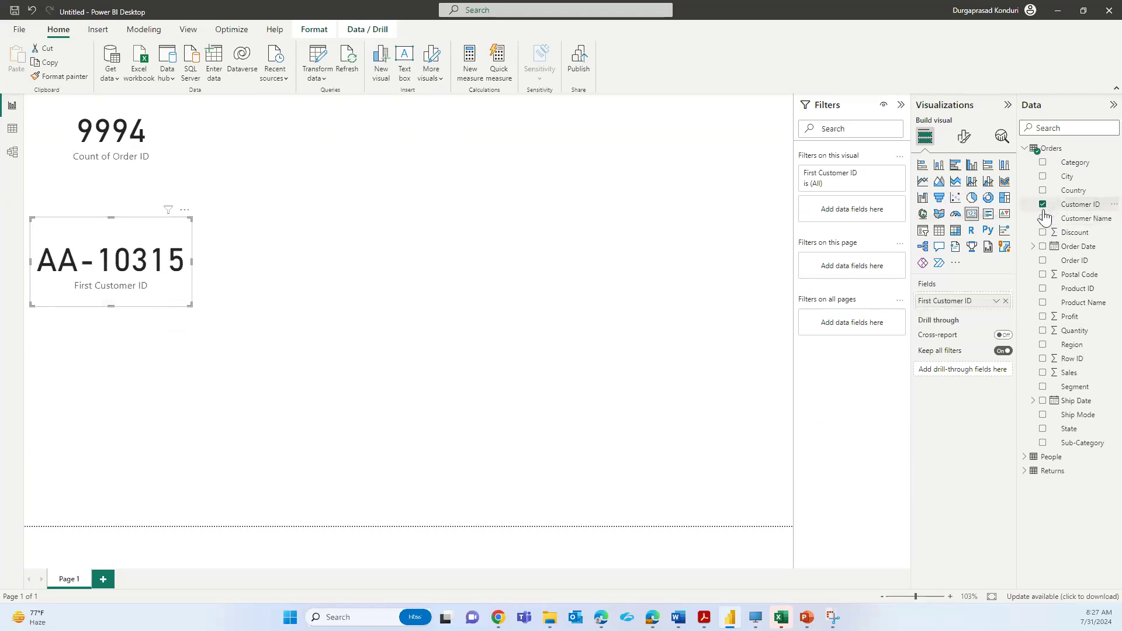
pyautogui.click(996, 301)
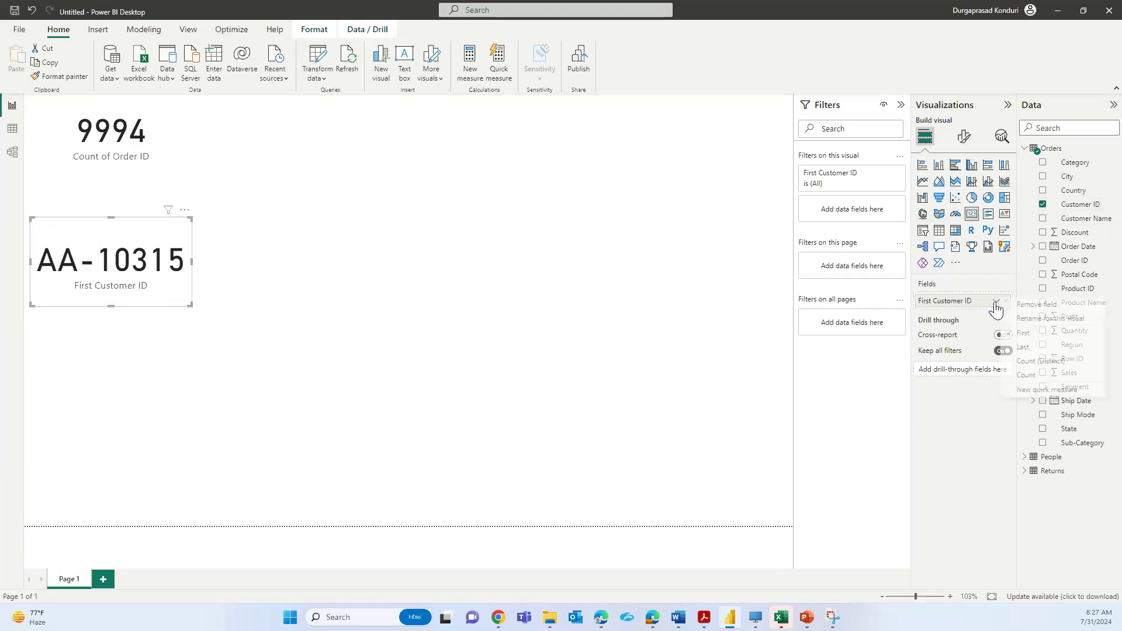
pyautogui.click(1032, 362)
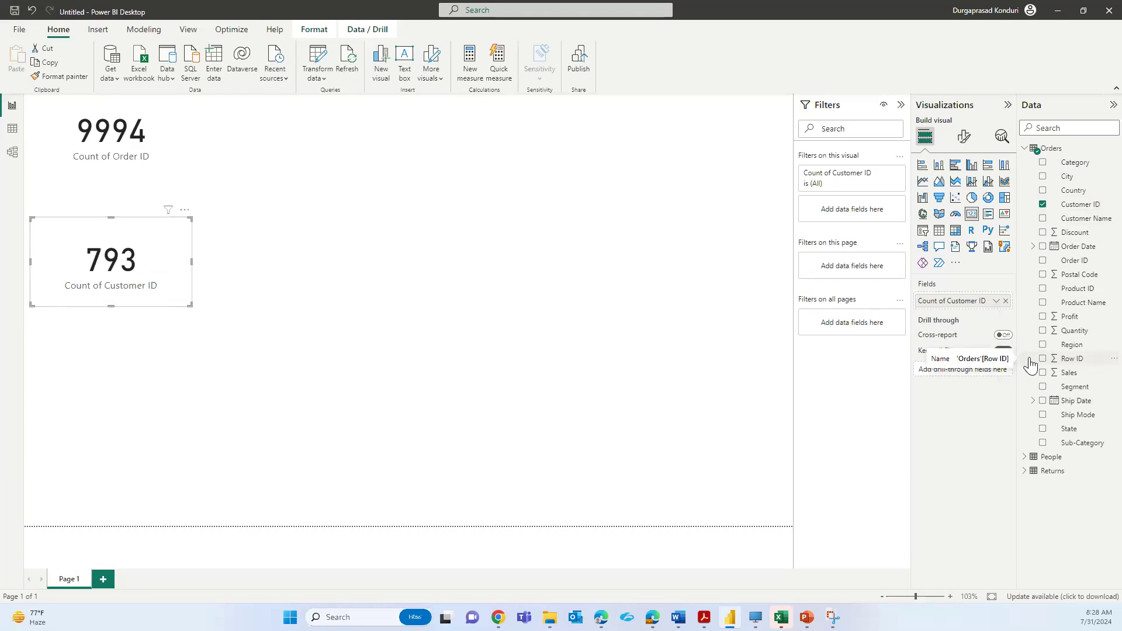
# Switch the Customer ID card's summarization to Count for comparison and restore it to Count (Distinct)
pyautogui.click(995, 302)
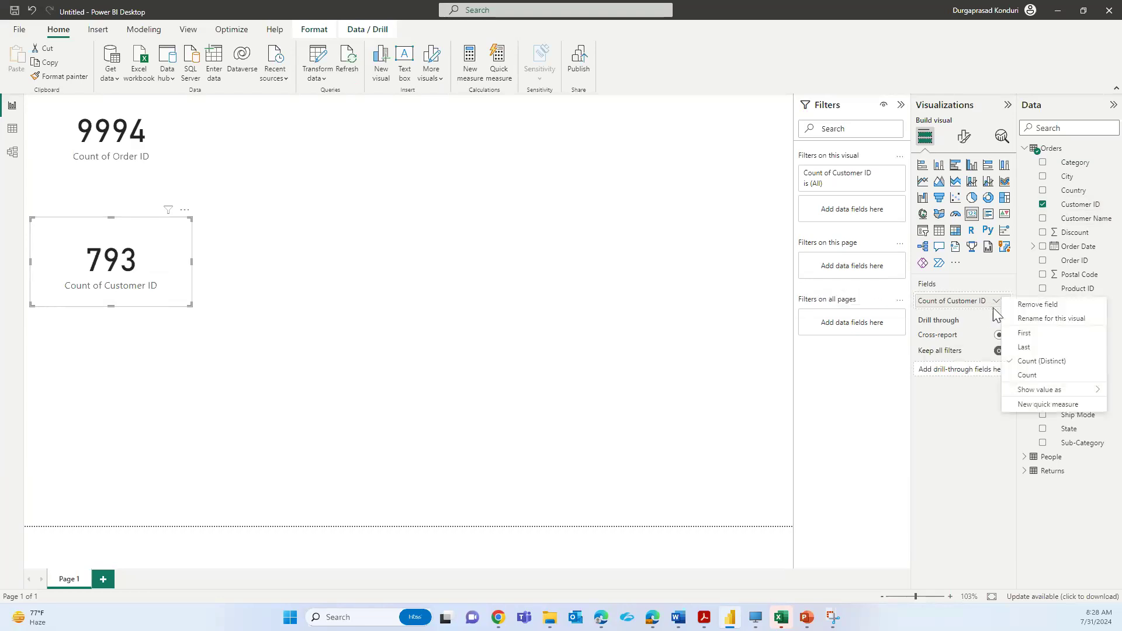
pyautogui.click(1023, 376)
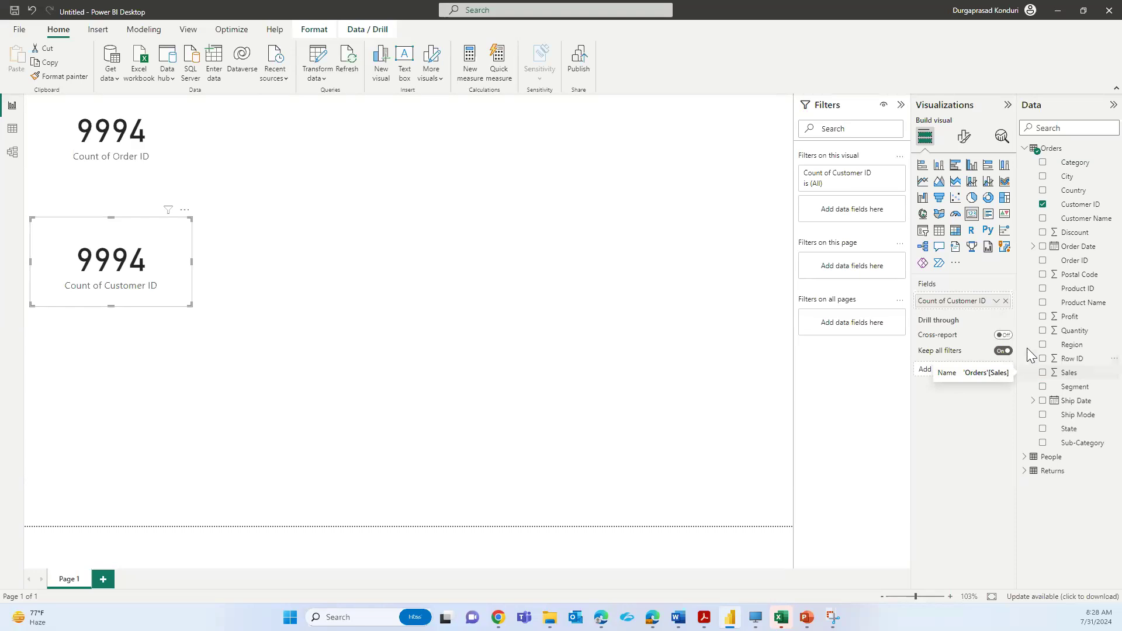
pyautogui.click(996, 301)
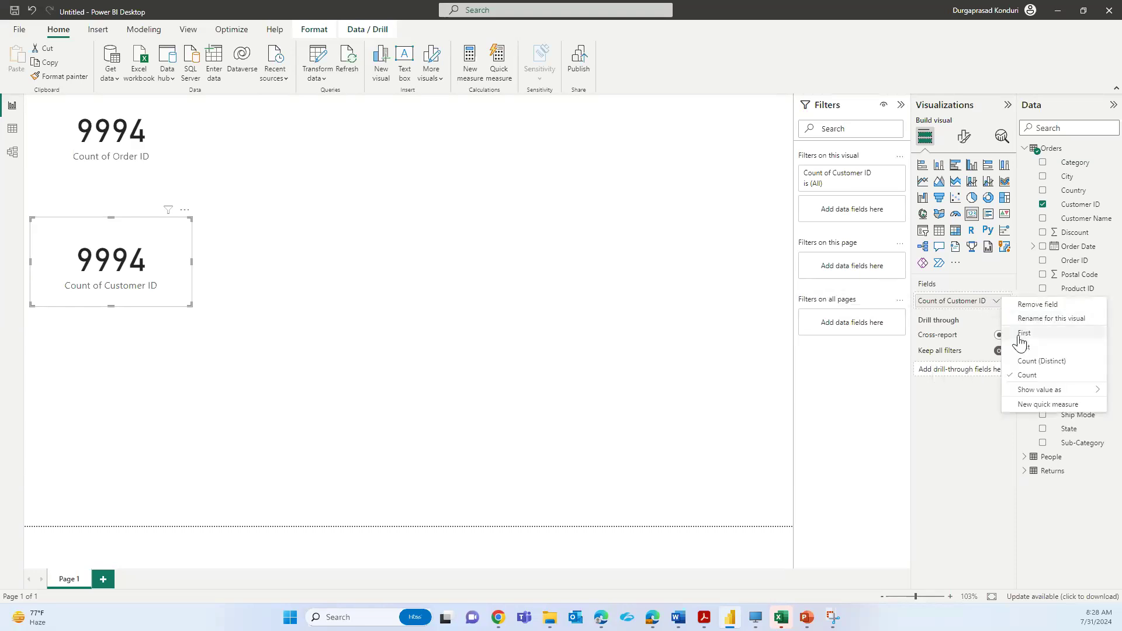
pyautogui.click(1029, 362)
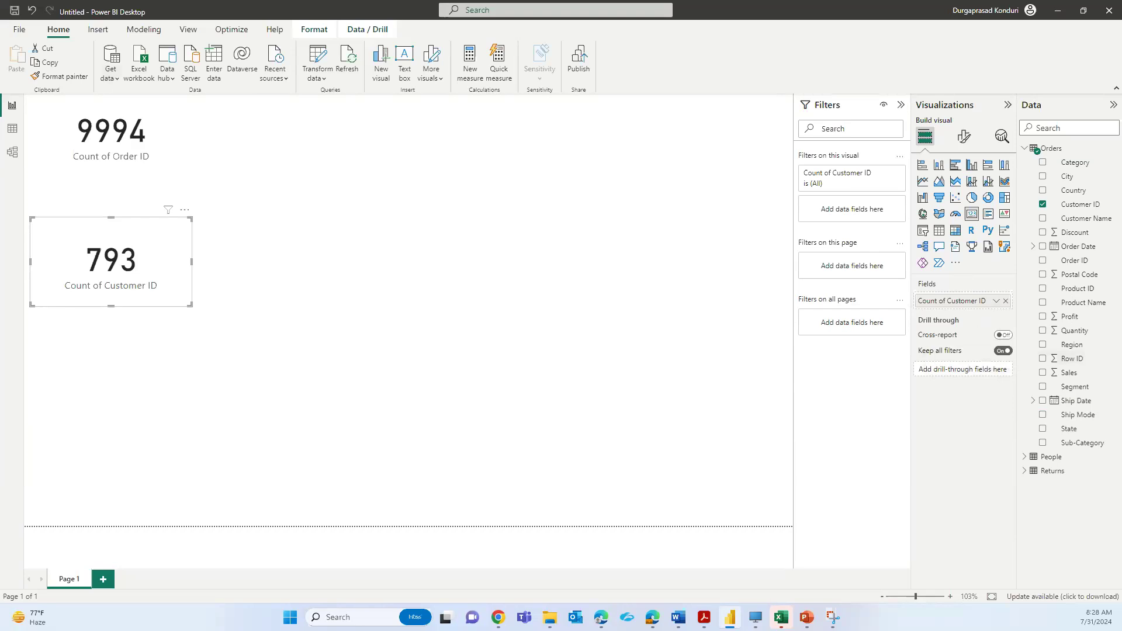
# Check the Customer Name column's repeated and distinct values in the Orders table in Table view, and return to the report page
pyautogui.click(12, 130)
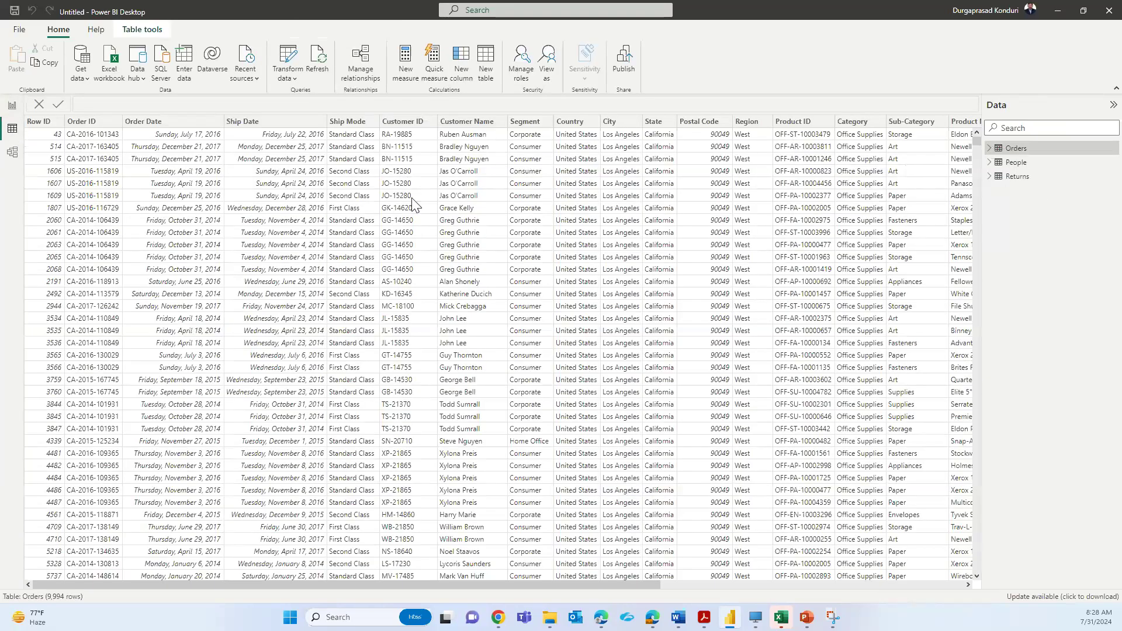
pyautogui.click(472, 199)
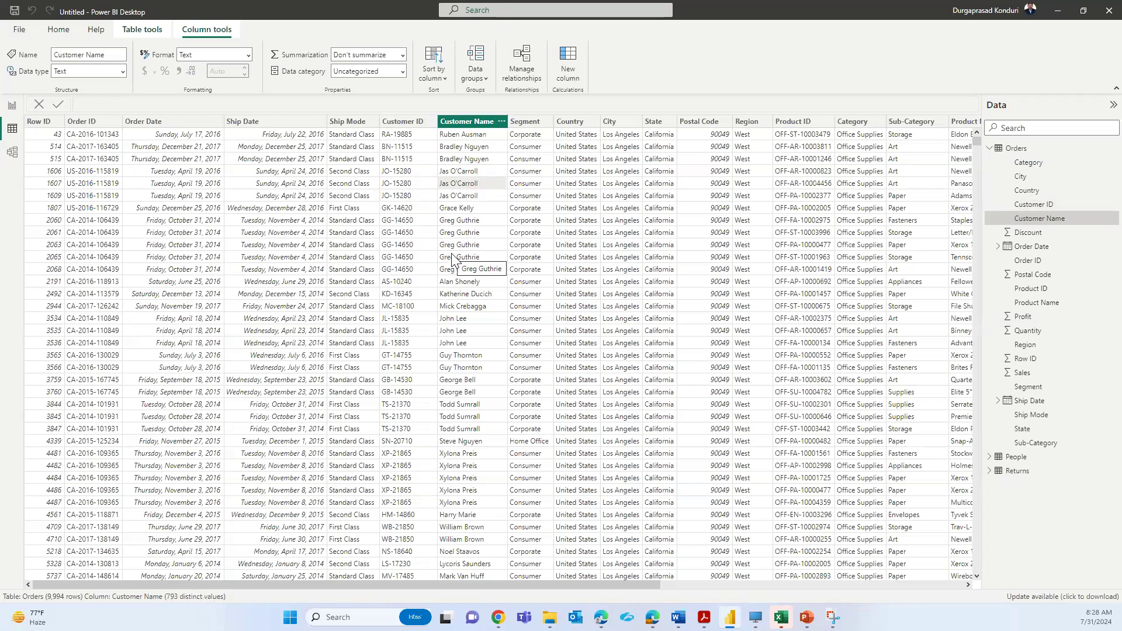
pyautogui.click(12, 108)
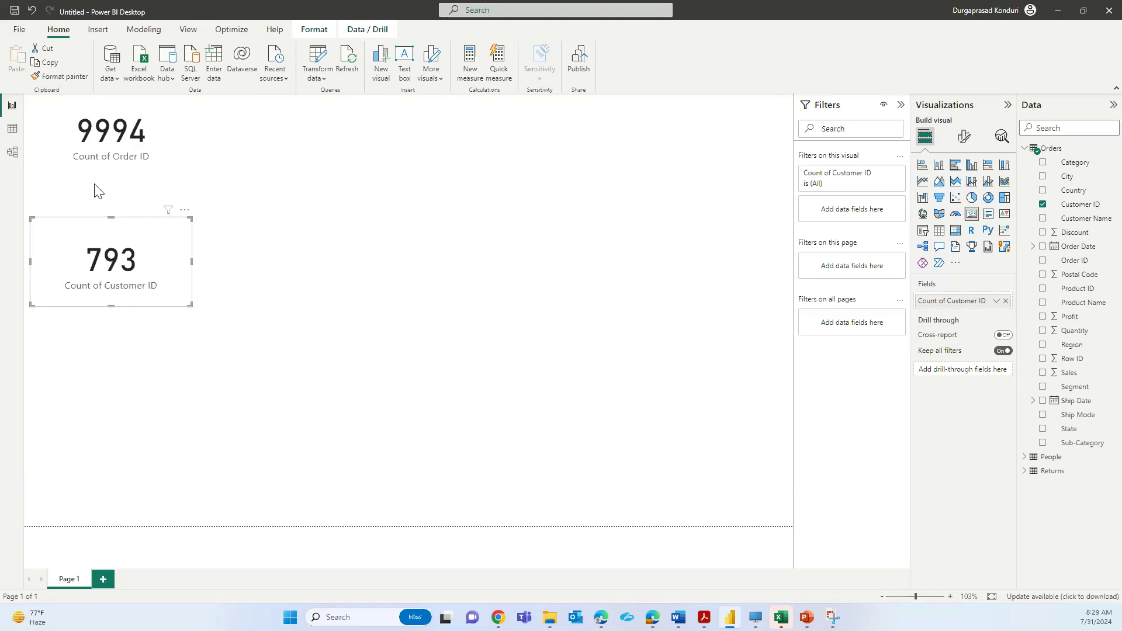
# Switch the first Order ID card's summarization to Count (Distinct) for comparison and restore it to Count
pyautogui.click(166, 155)
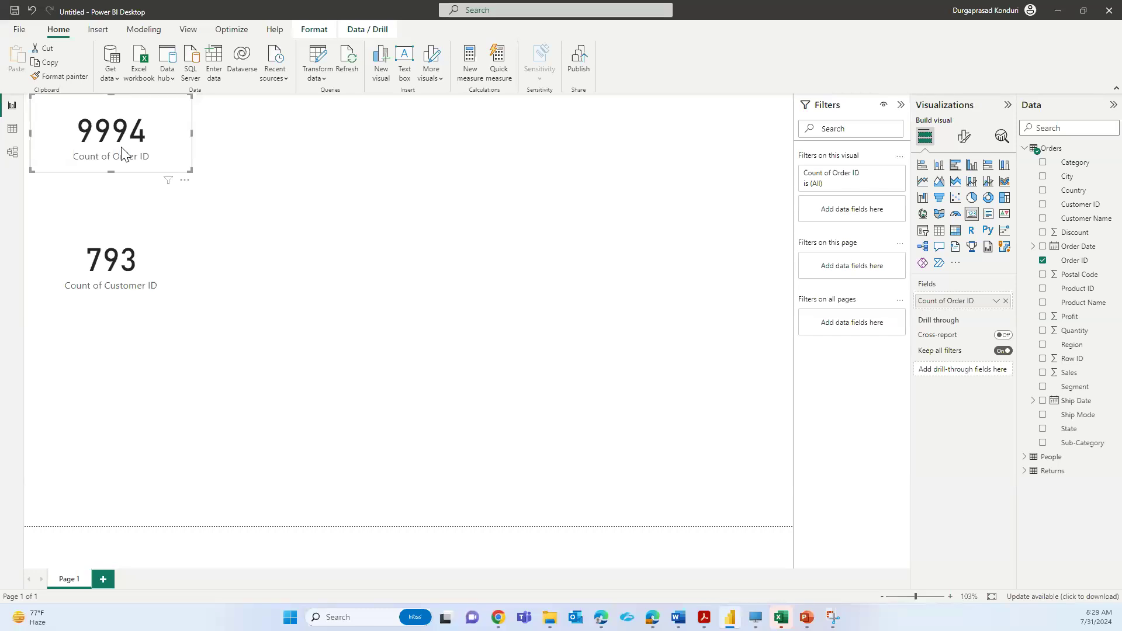
pyautogui.click(146, 261)
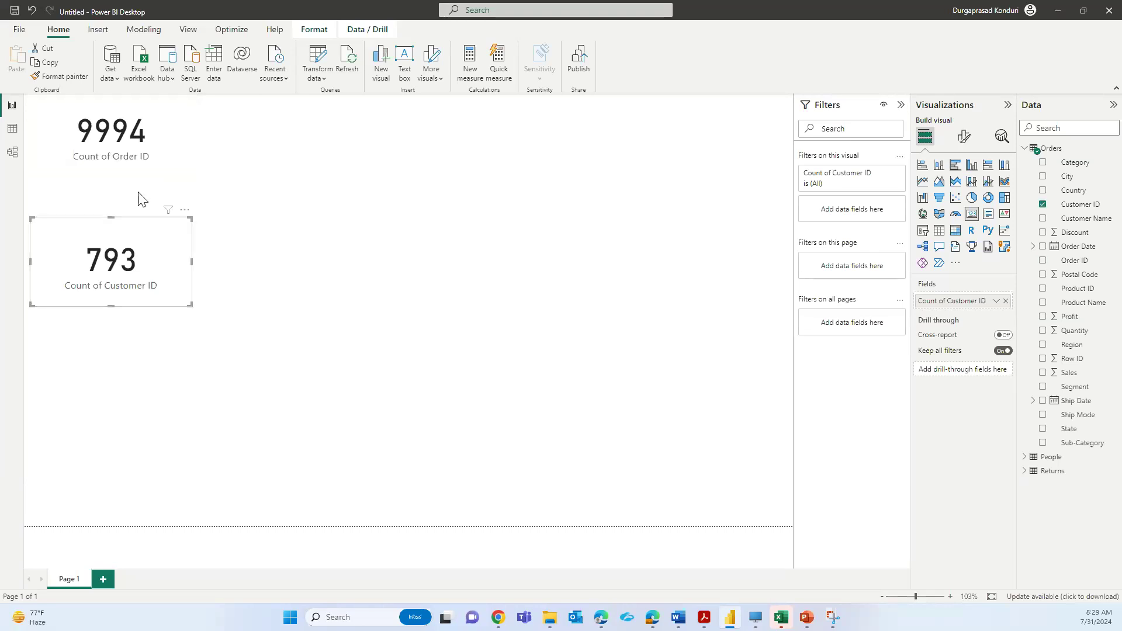
pyautogui.click(129, 153)
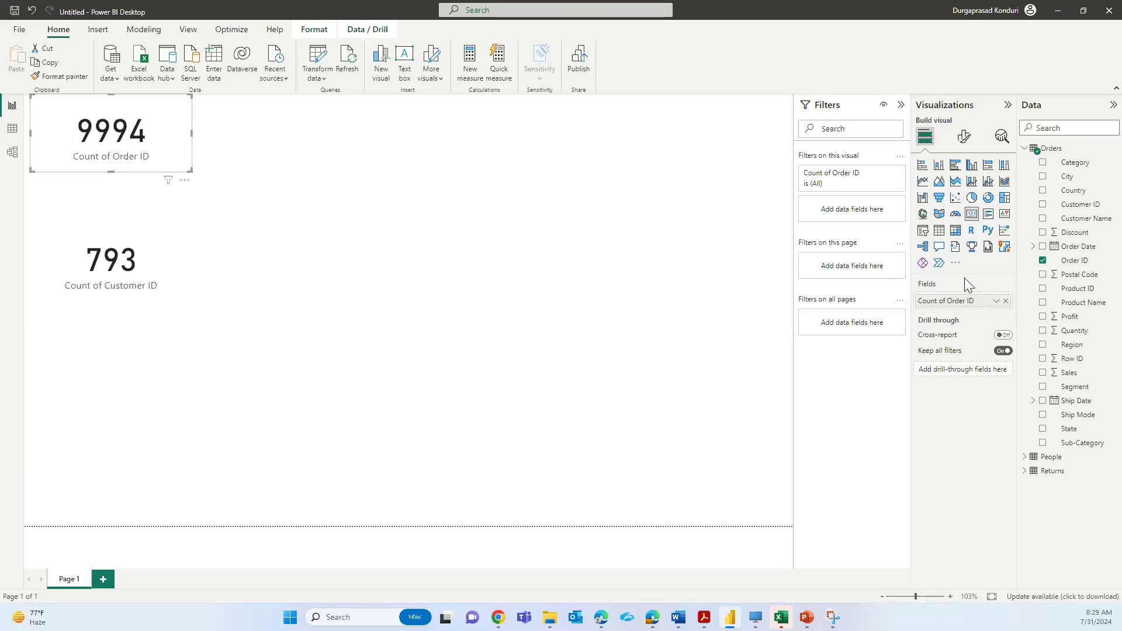
pyautogui.click(995, 301)
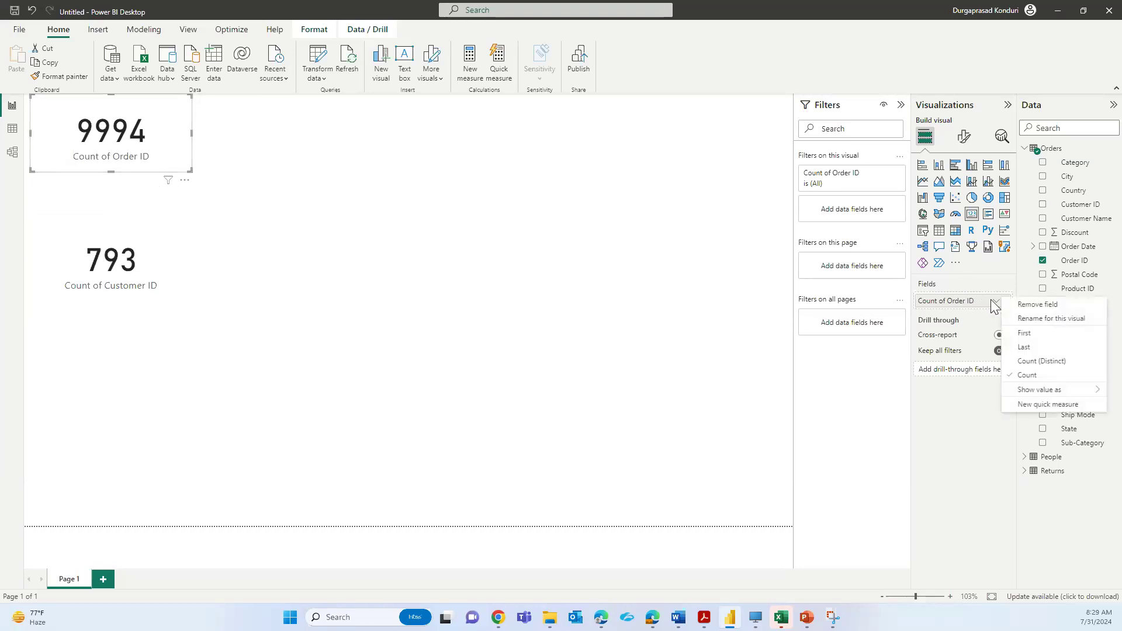
pyautogui.click(1031, 370)
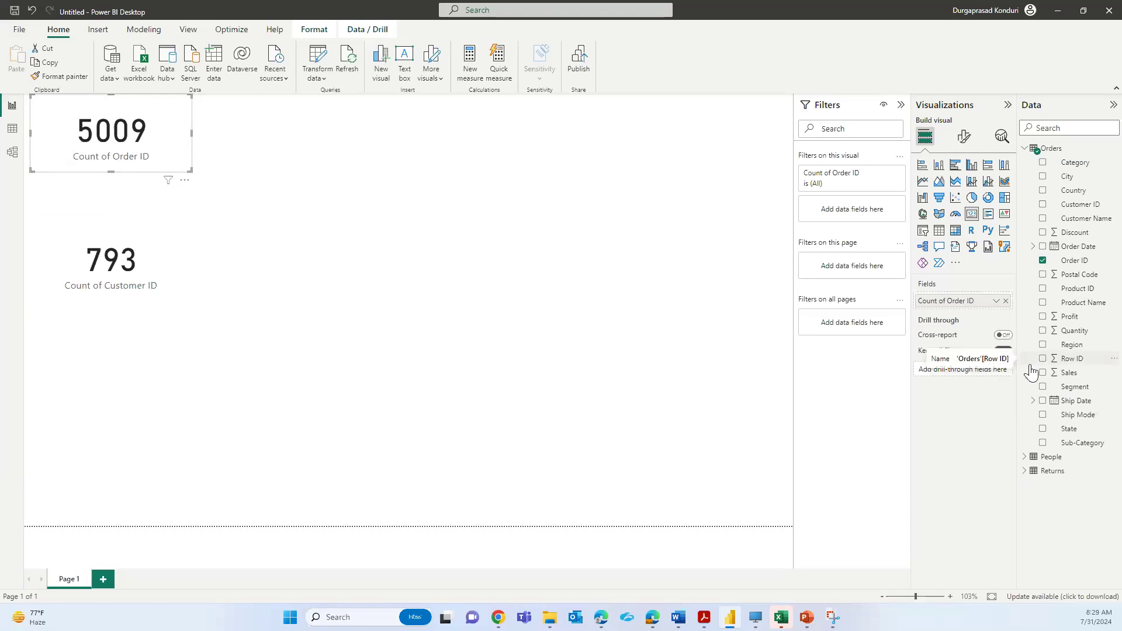
pyautogui.click(995, 302)
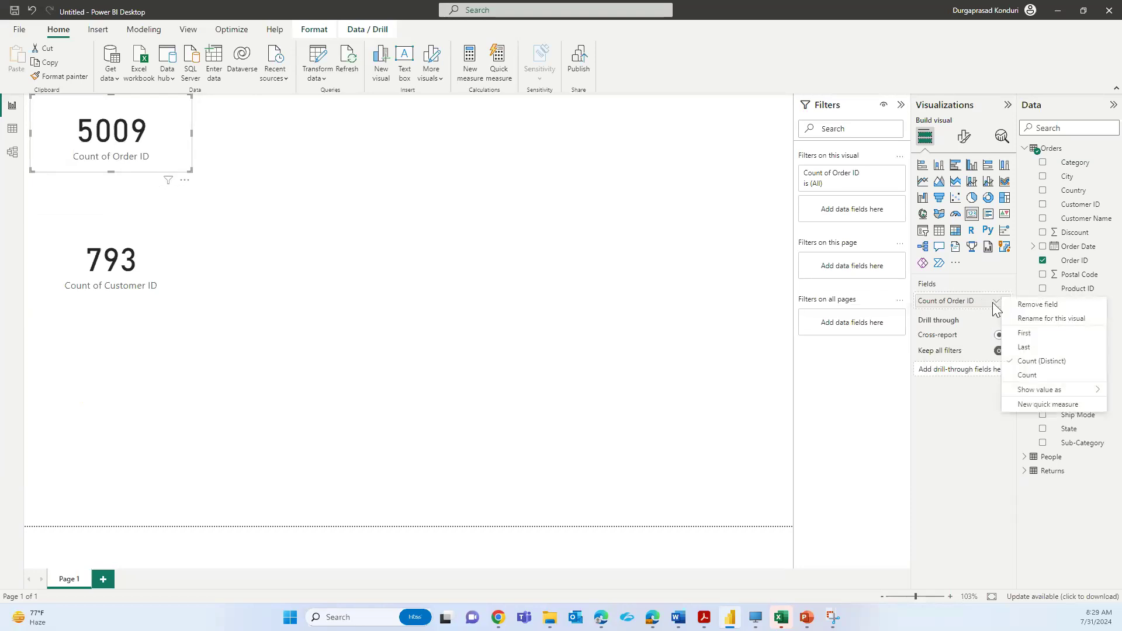
pyautogui.click(1031, 376)
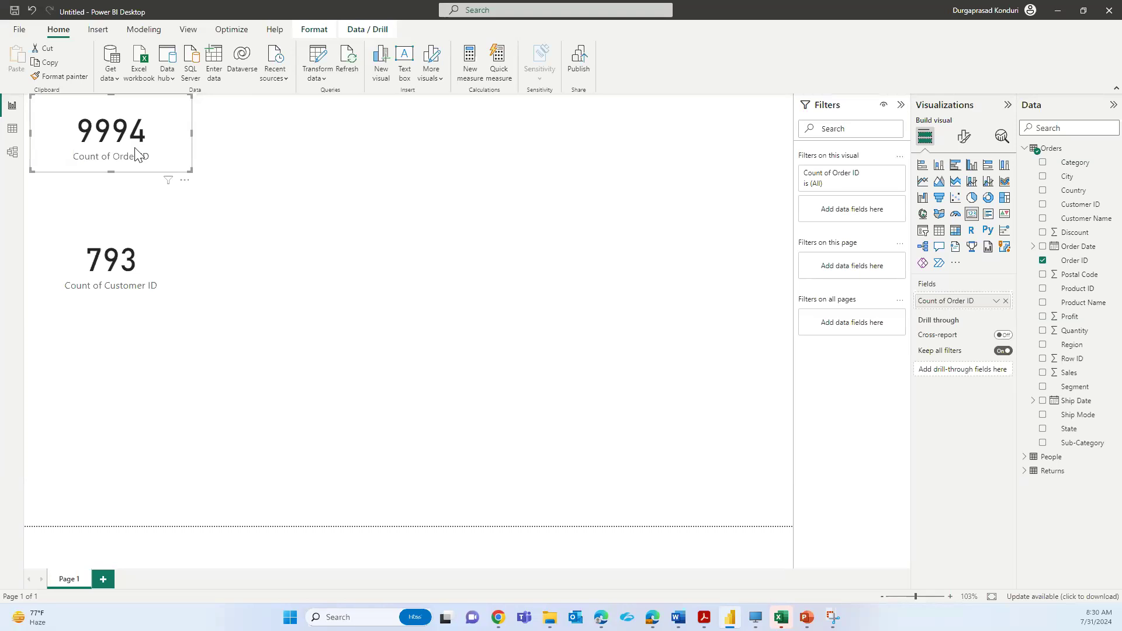
# Add a third card showing the Order ID field of the Orders table, summarized by Count (Distinct)
pyautogui.click(255, 163)
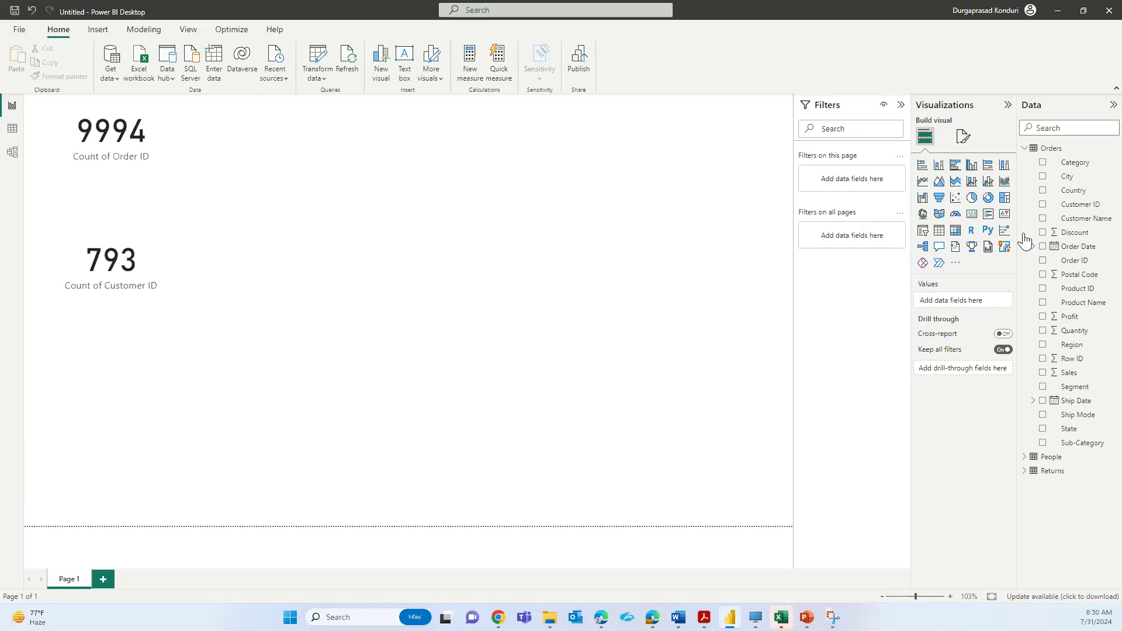
pyautogui.click(972, 214)
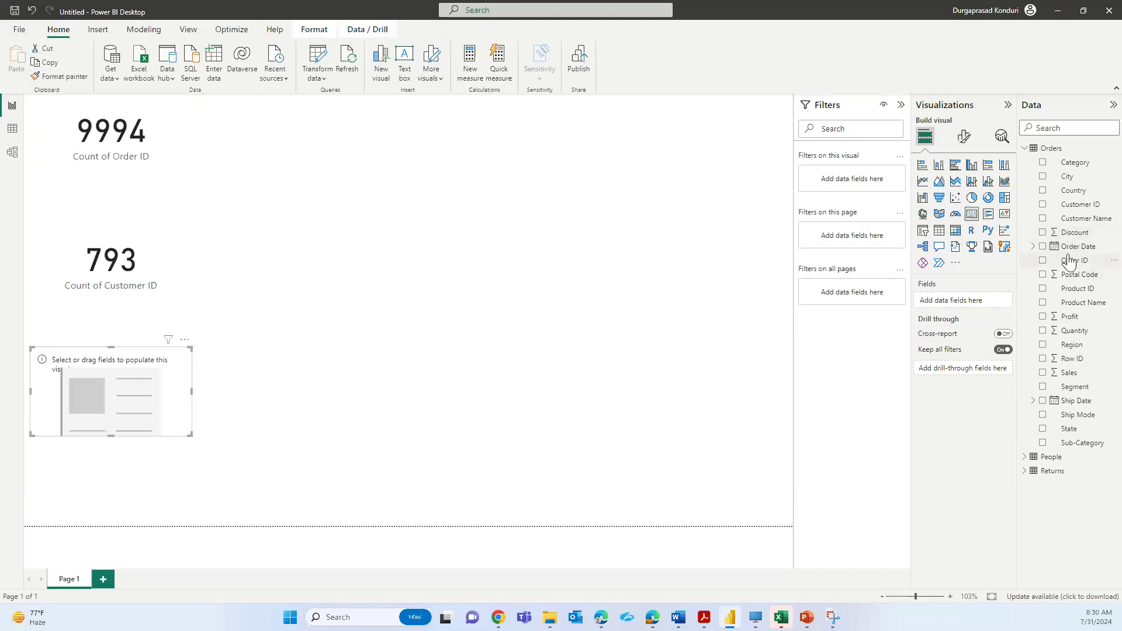
pyautogui.click(1044, 261)
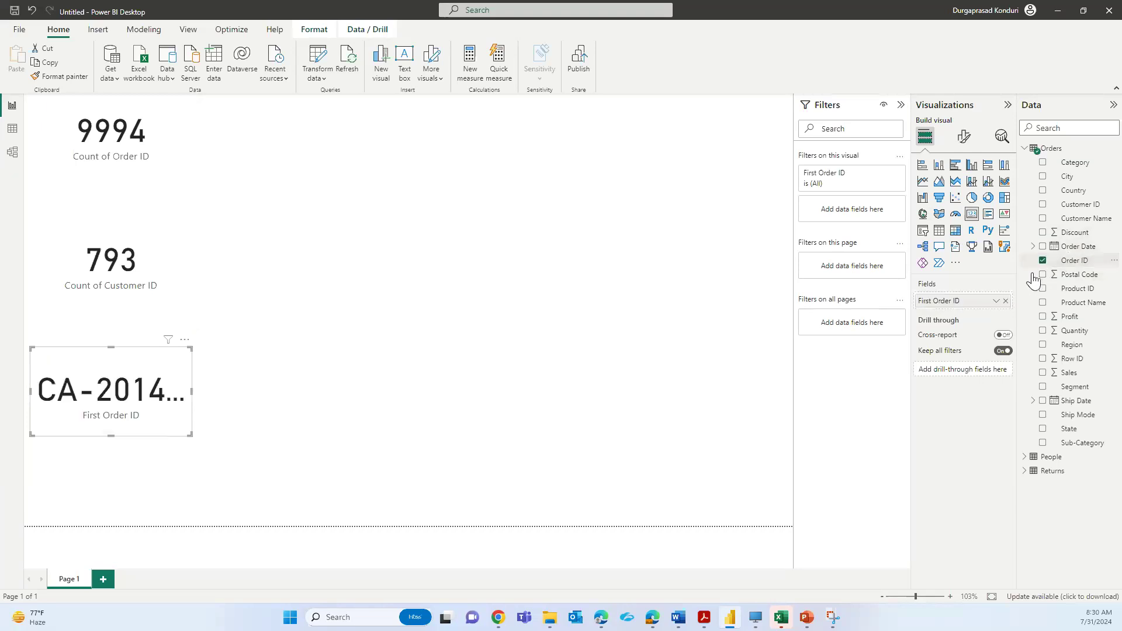
pyautogui.click(996, 301)
pyautogui.click(1018, 362)
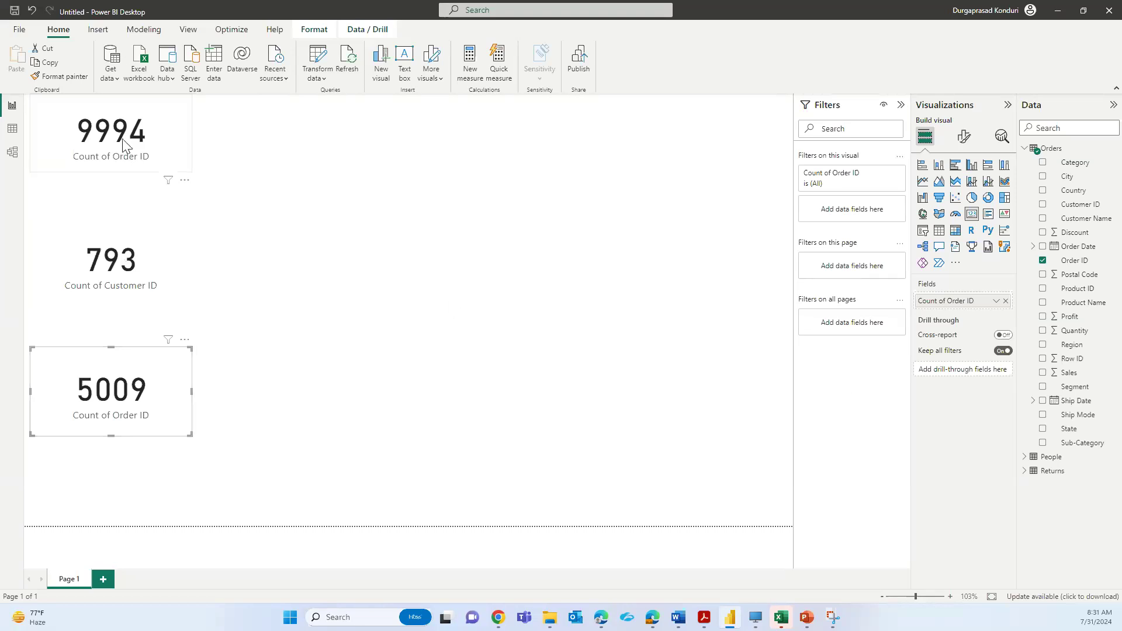
# Line up the customer card and the distinct order card beside the first card along the page's upper edge, shrinking both slightly
pyautogui.moveTo(115, 249); pyautogui.dragTo(281, 124)
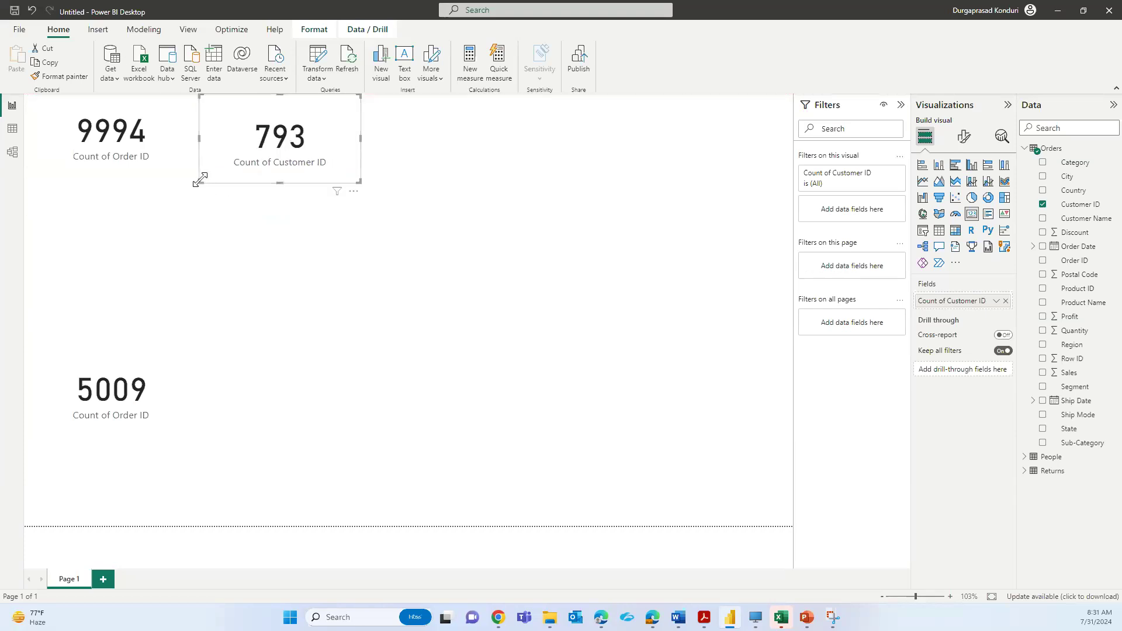
pyautogui.moveTo(200, 179); pyautogui.dragTo(208, 168)
pyautogui.click(120, 369)
pyautogui.moveTo(120, 368); pyautogui.dragTo(483, 98)
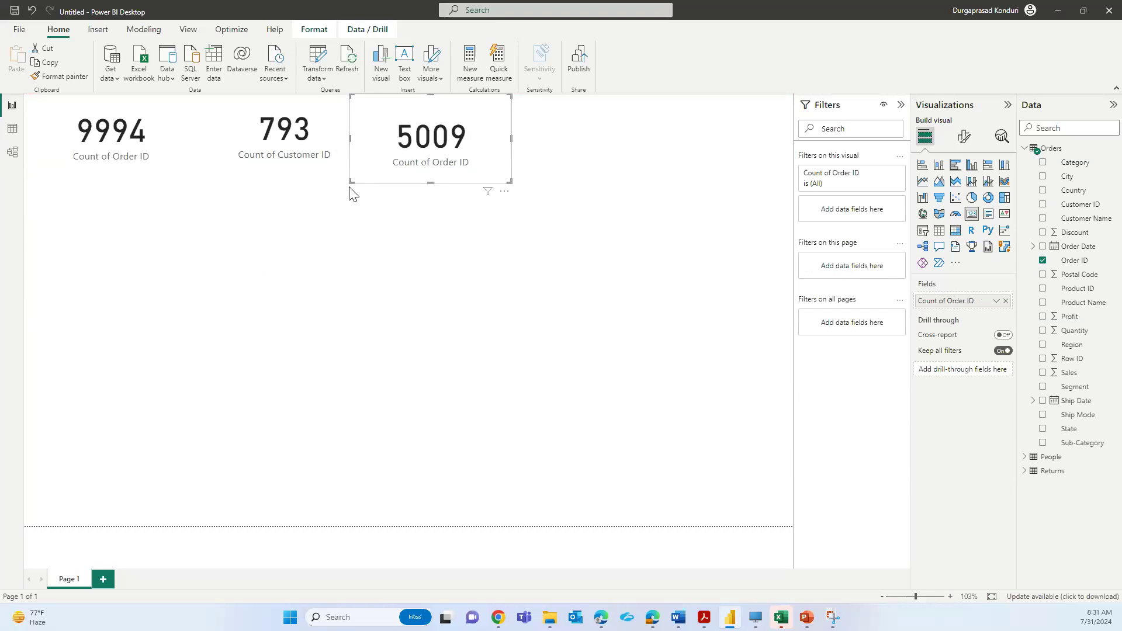
pyautogui.moveTo(351, 179); pyautogui.dragTo(359, 166)
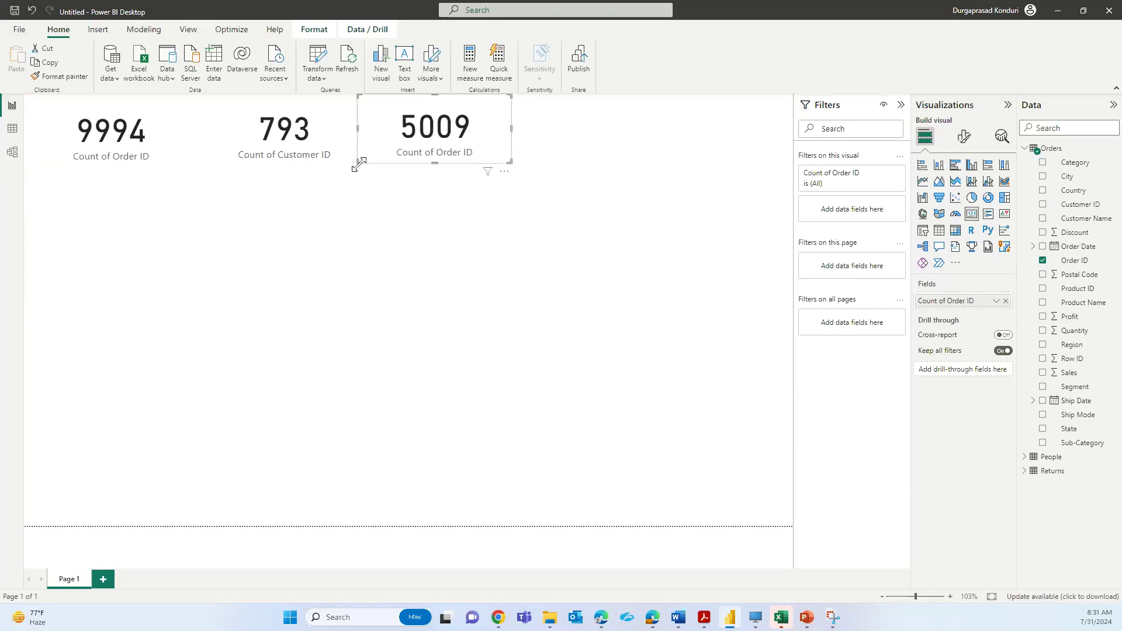
pyautogui.click(358, 196)
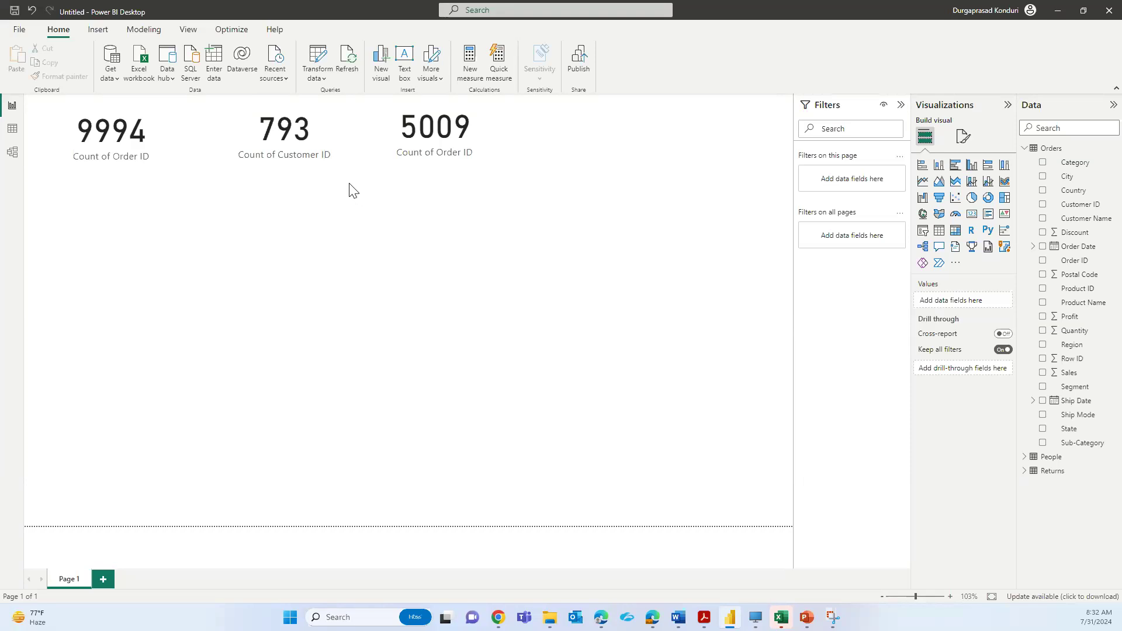
# Add a table visual listing the Person field of the People table and enlarge it below the cards
pyautogui.click(1024, 458)
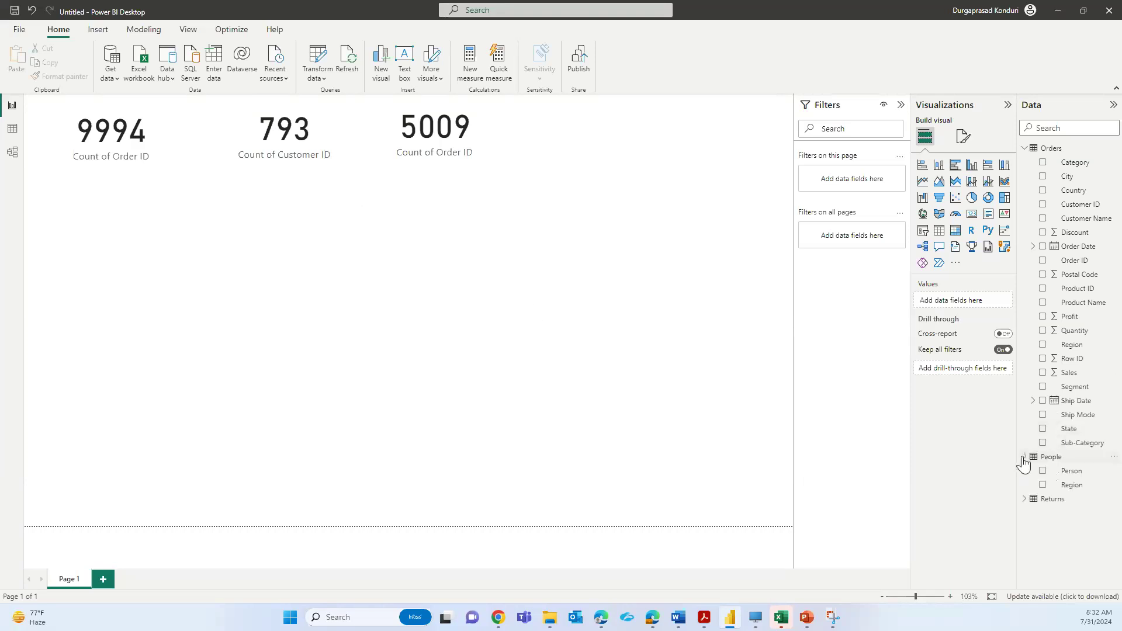
pyautogui.click(1043, 478)
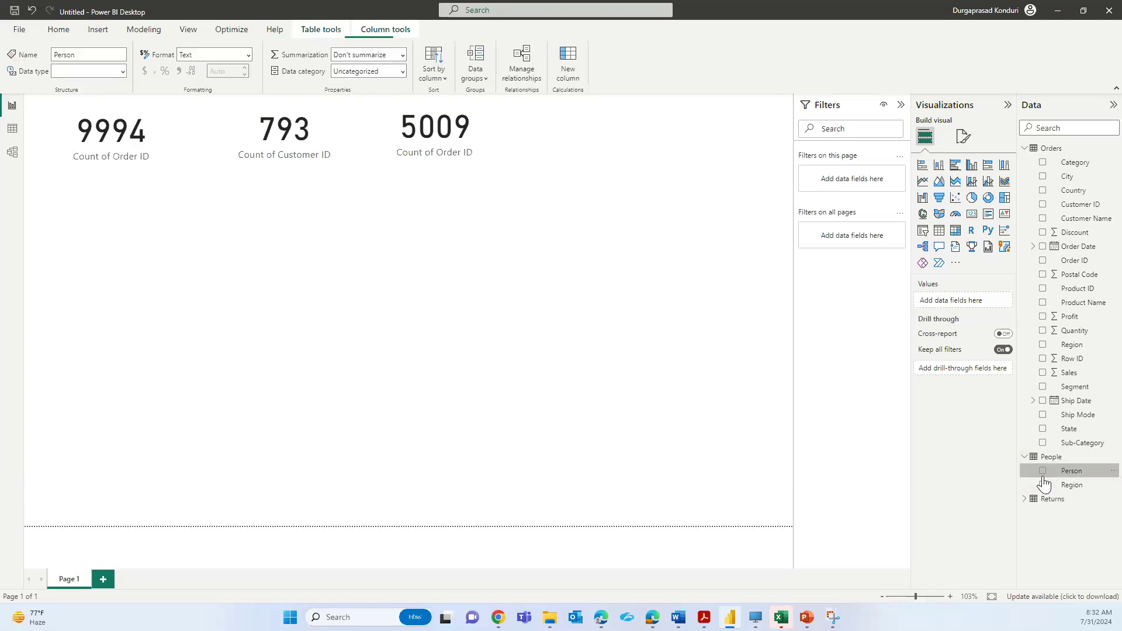
pyautogui.click(1042, 471)
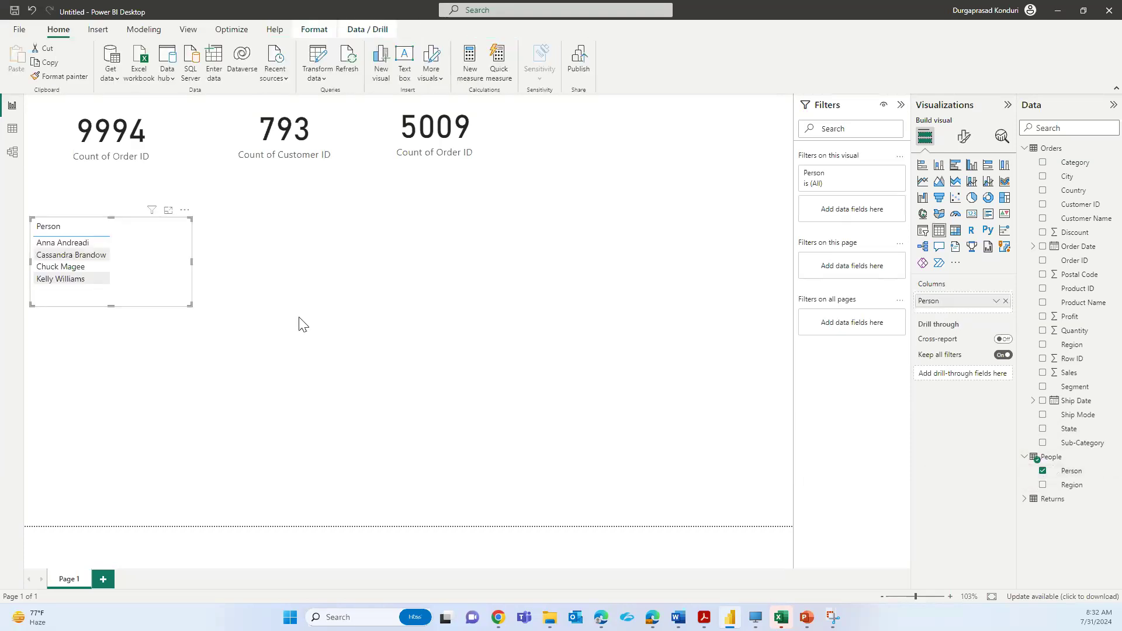
pyautogui.moveTo(191, 304); pyautogui.dragTo(277, 339)
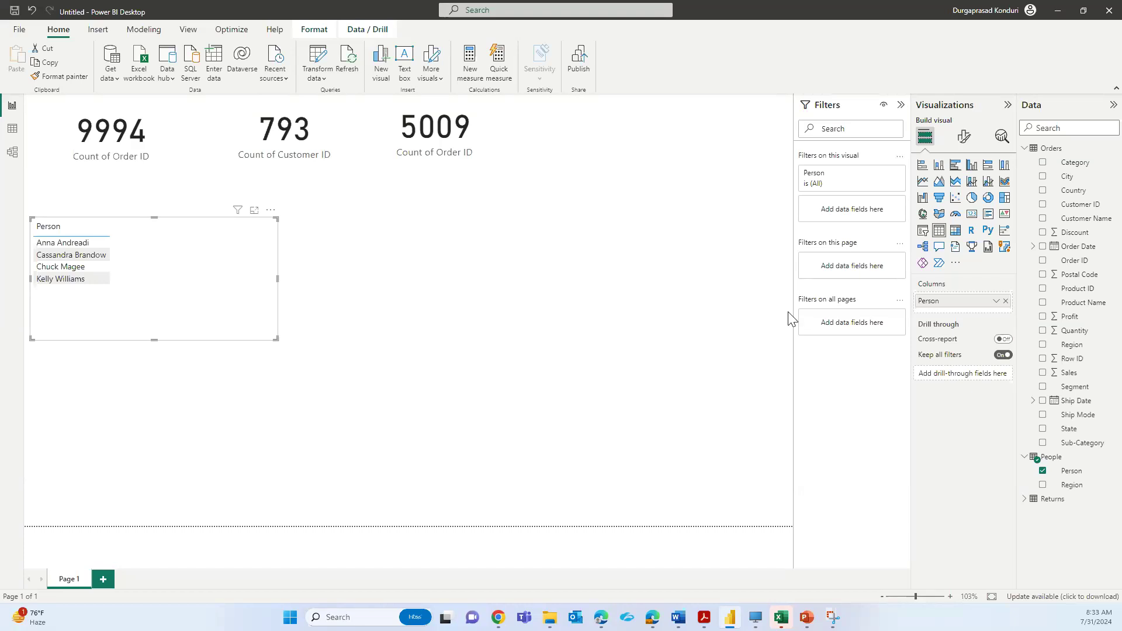
# Add the Orders table's Order ID field to the Person table visual and summarize it by Count (Distinct)
pyautogui.click(1043, 260)
pyautogui.scroll(-10, 196, 308)
pyautogui.scroll(-10, 196, 308)
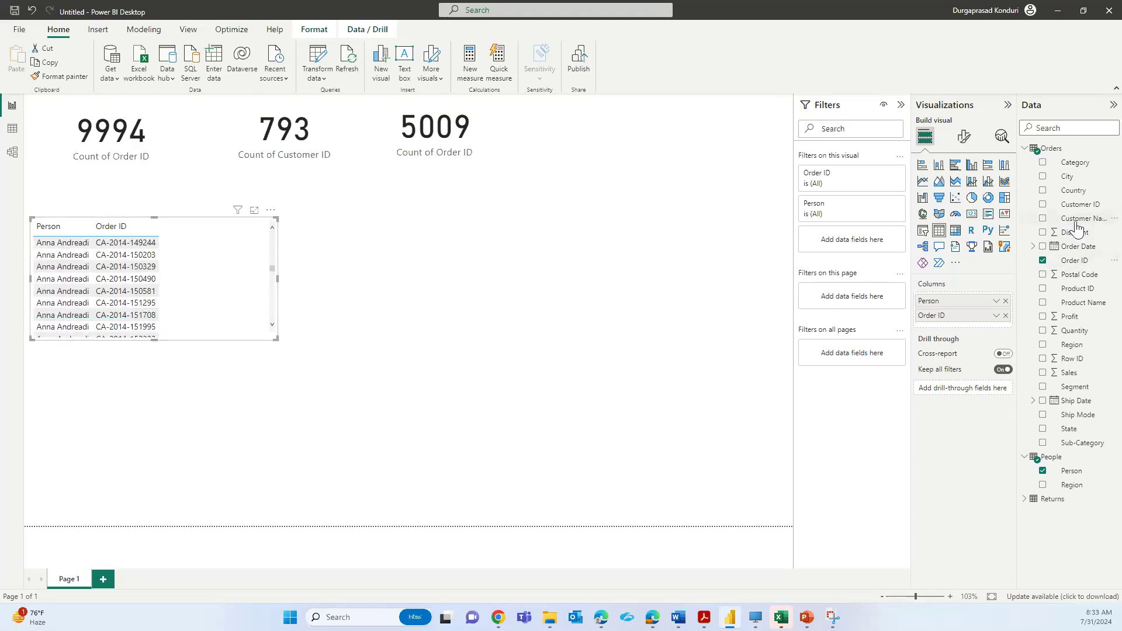
pyautogui.click(996, 316)
pyautogui.click(1038, 439)
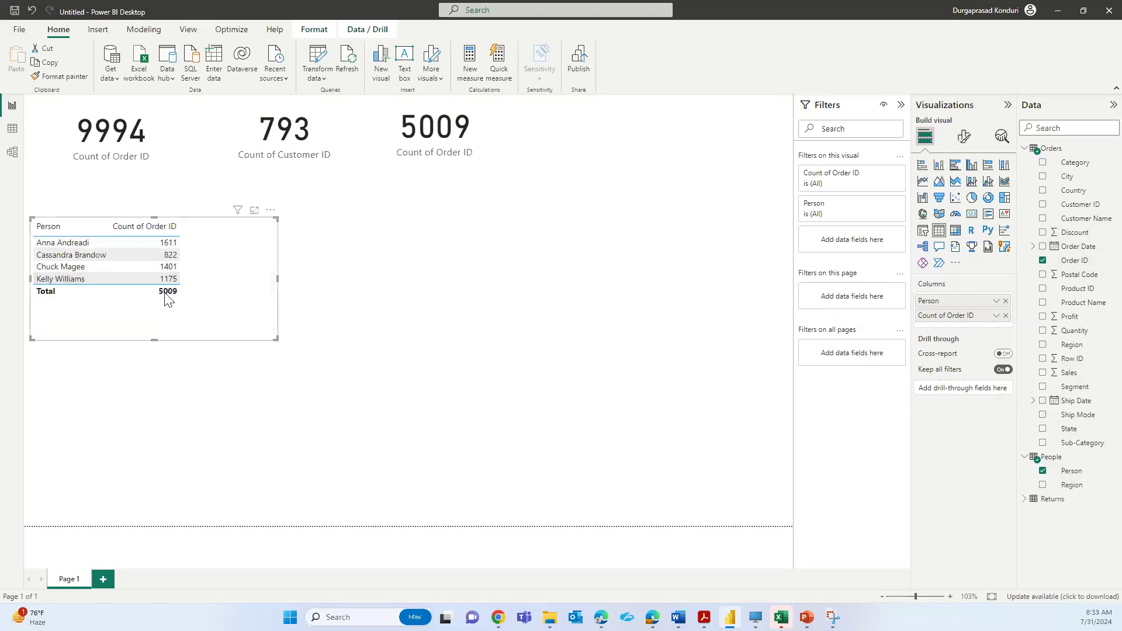
# Replace Order ID in the Person table visual with Customer ID summarized by Count (Distinct), and shrink the visual to fit
pyautogui.click(1043, 260)
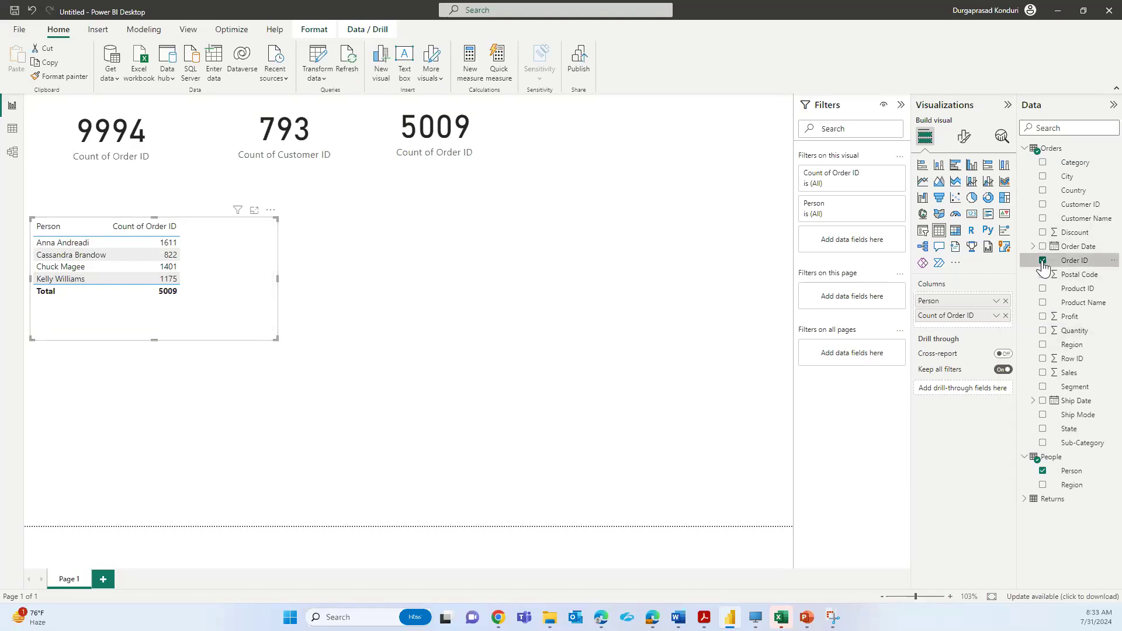
pyautogui.click(1044, 206)
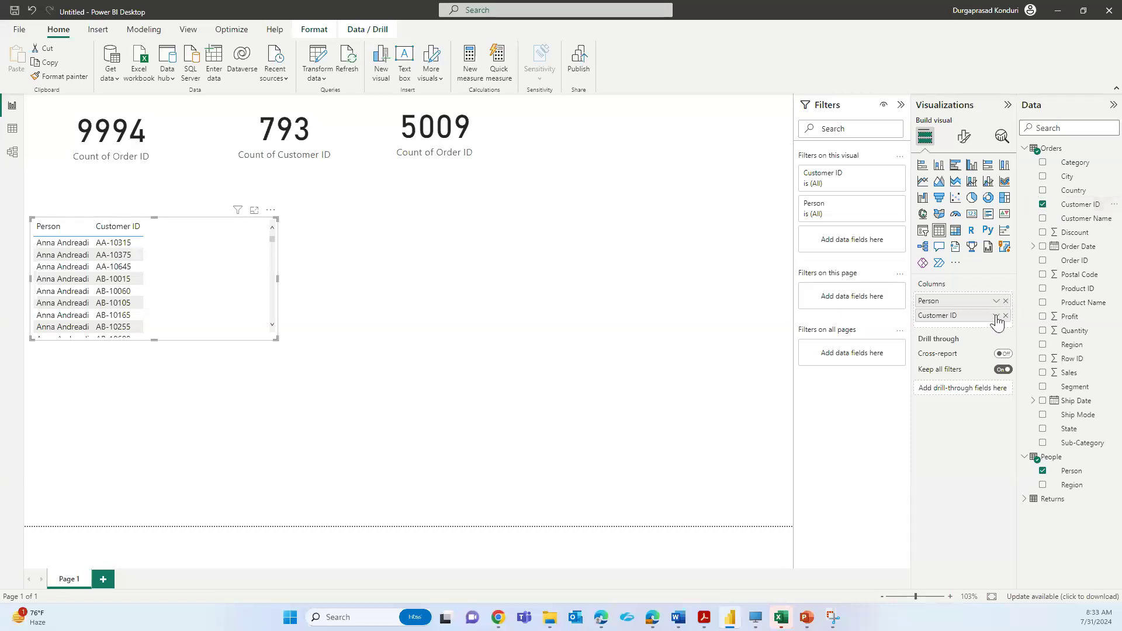
pyautogui.click(996, 317)
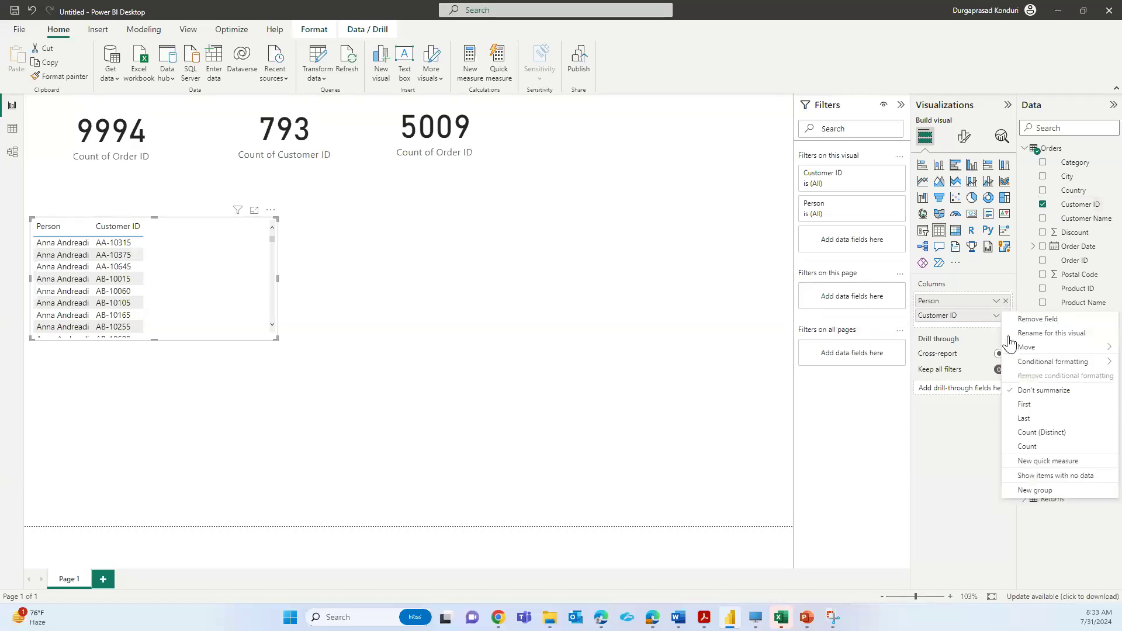
pyautogui.click(1026, 433)
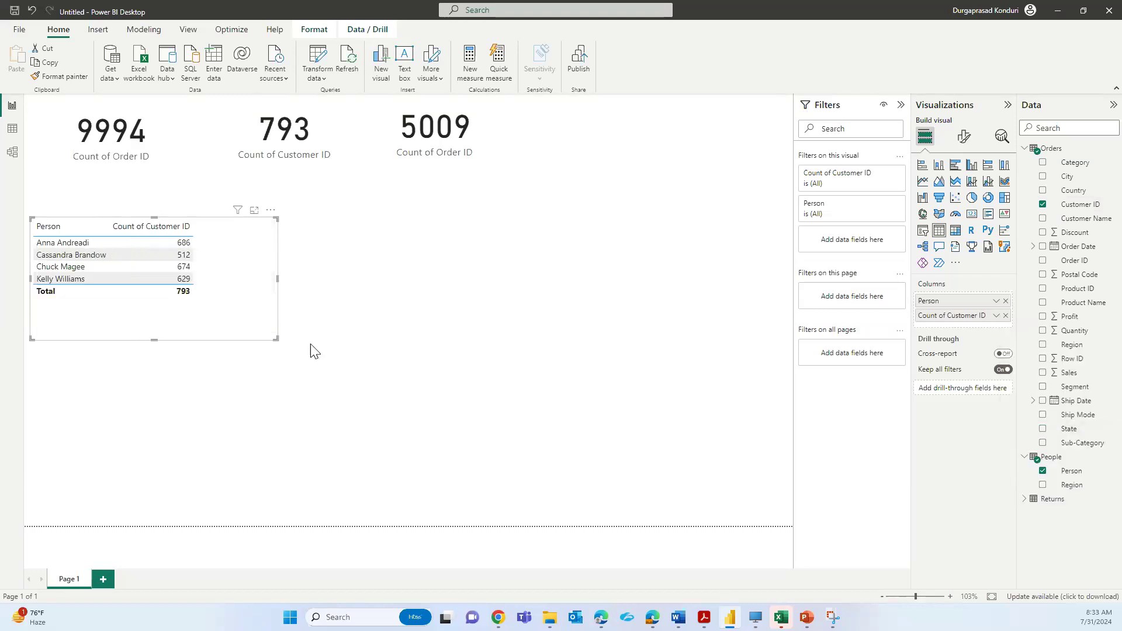
pyautogui.moveTo(277, 337); pyautogui.dragTo(227, 295)
pyautogui.click(276, 333)
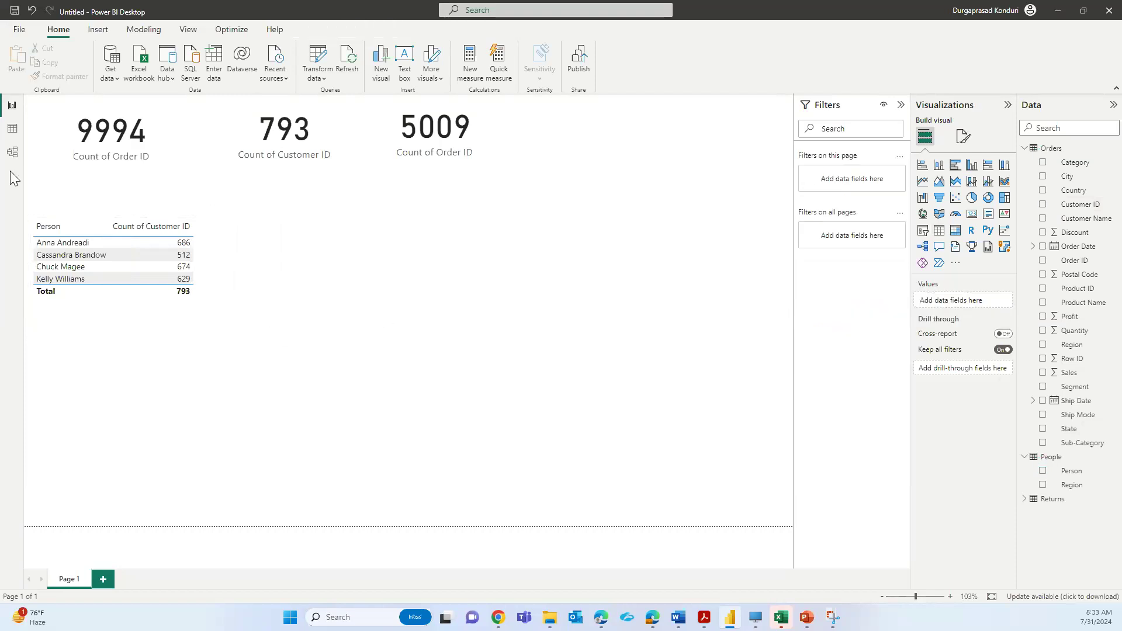
# Delete the relationship between the Orders and People tables in the model and return to the report page
pyautogui.click(14, 153)
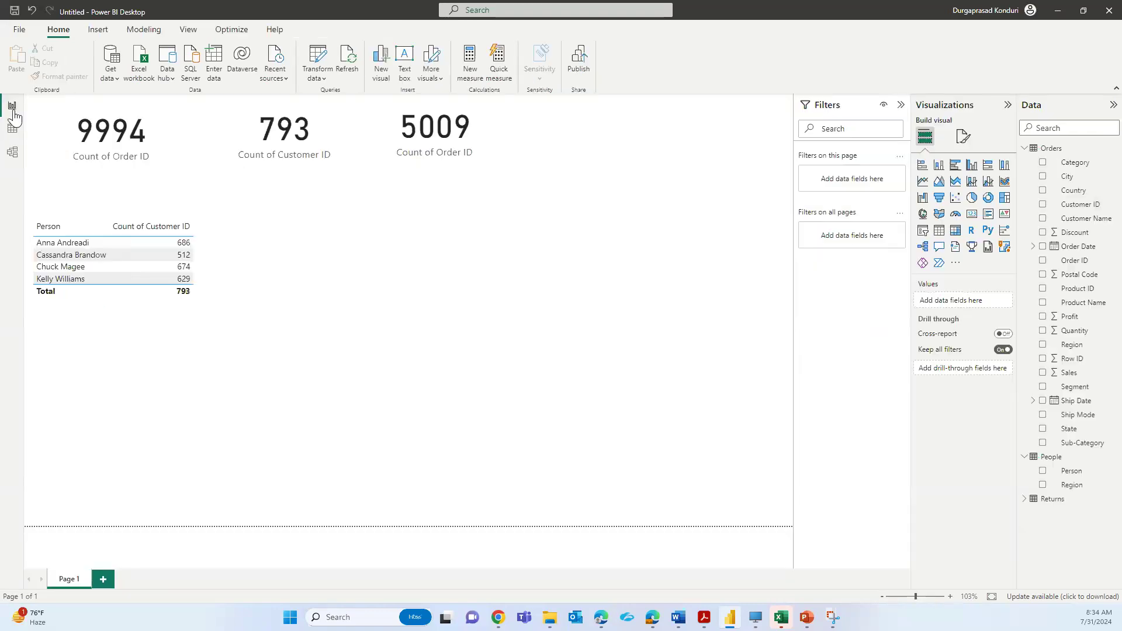
pyautogui.click(13, 110)
pyautogui.click(10, 150)
pyautogui.click(143, 365)
pyautogui.press('Delete')
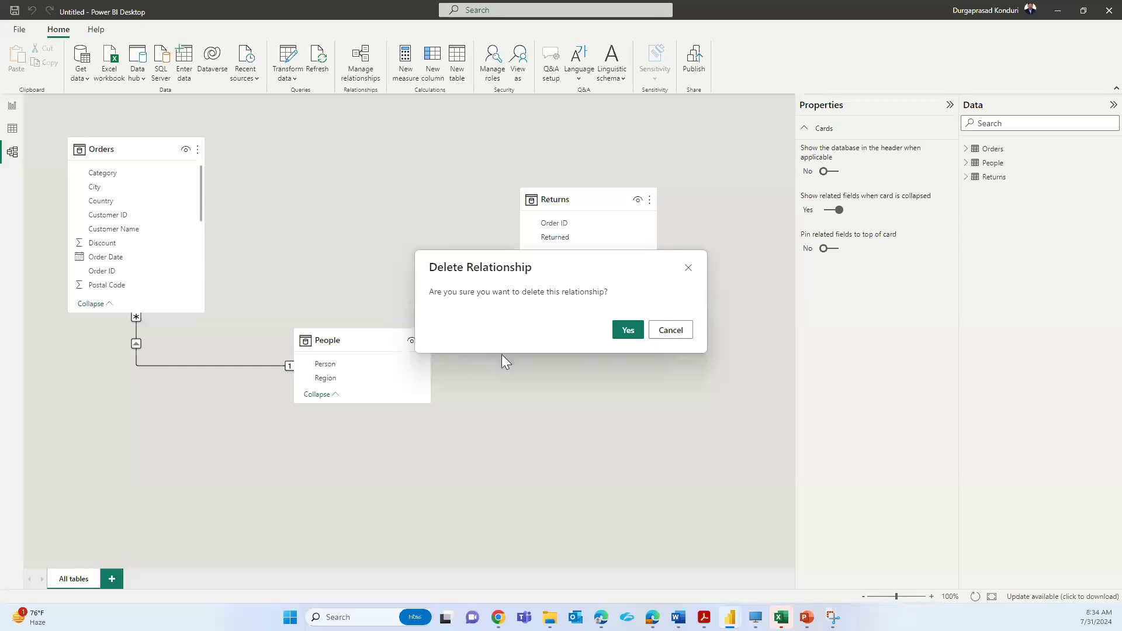
pyautogui.click(625, 339)
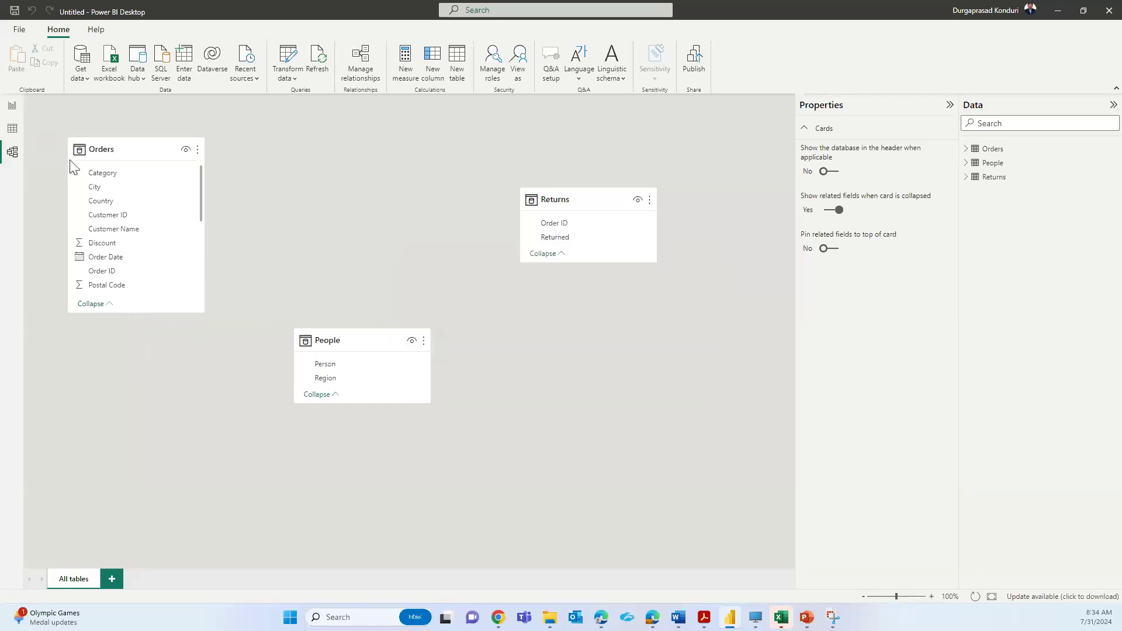
pyautogui.click(13, 105)
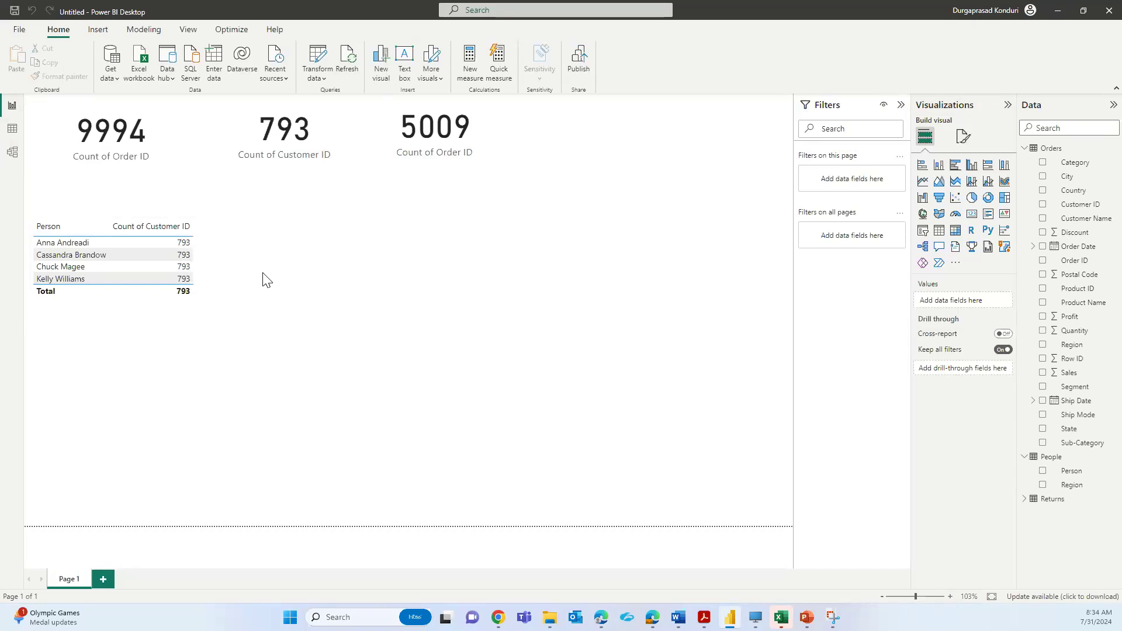
# Remove the Customer ID count from the Person table visual and add the Customer ID field back unsummarized
pyautogui.click(217, 253)
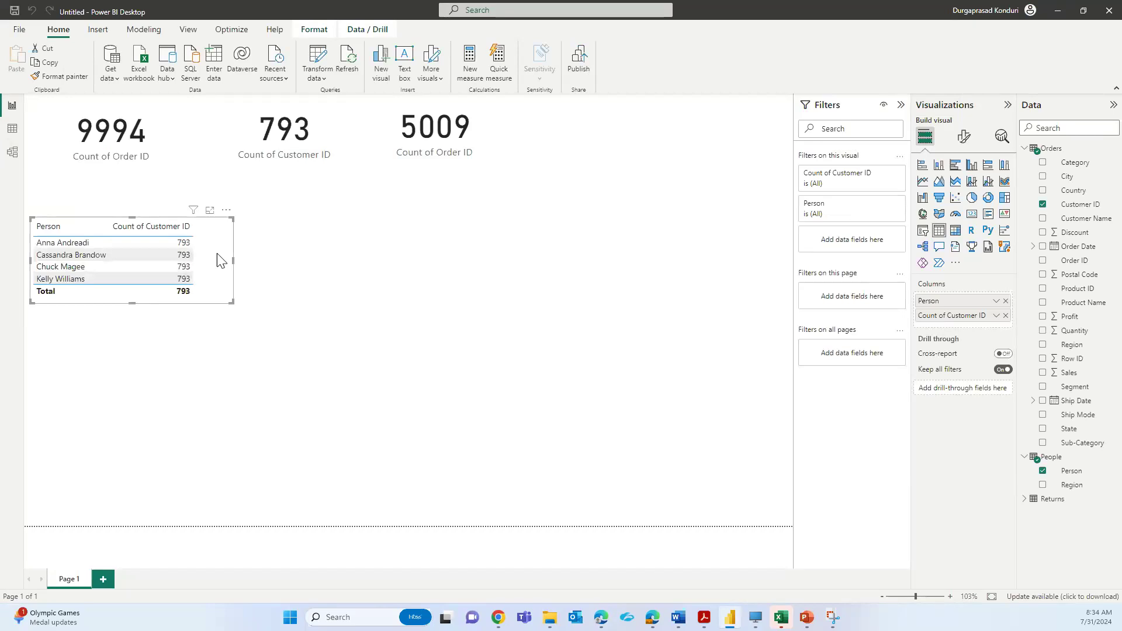
pyautogui.click(1006, 316)
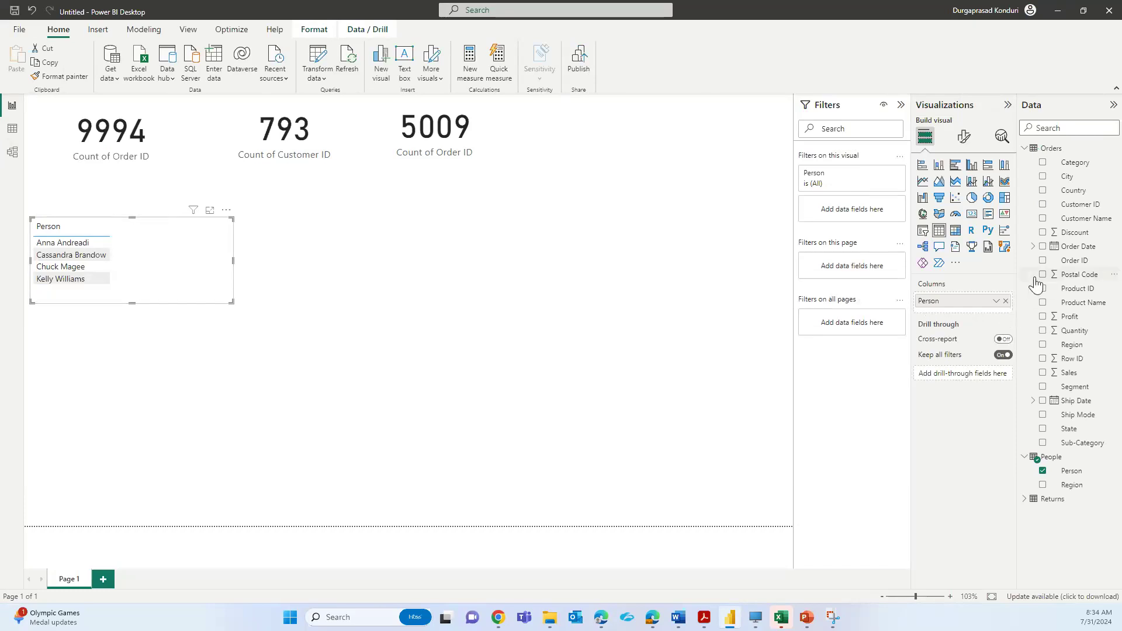
pyautogui.click(12, 154)
pyautogui.click(13, 106)
pyautogui.click(1043, 205)
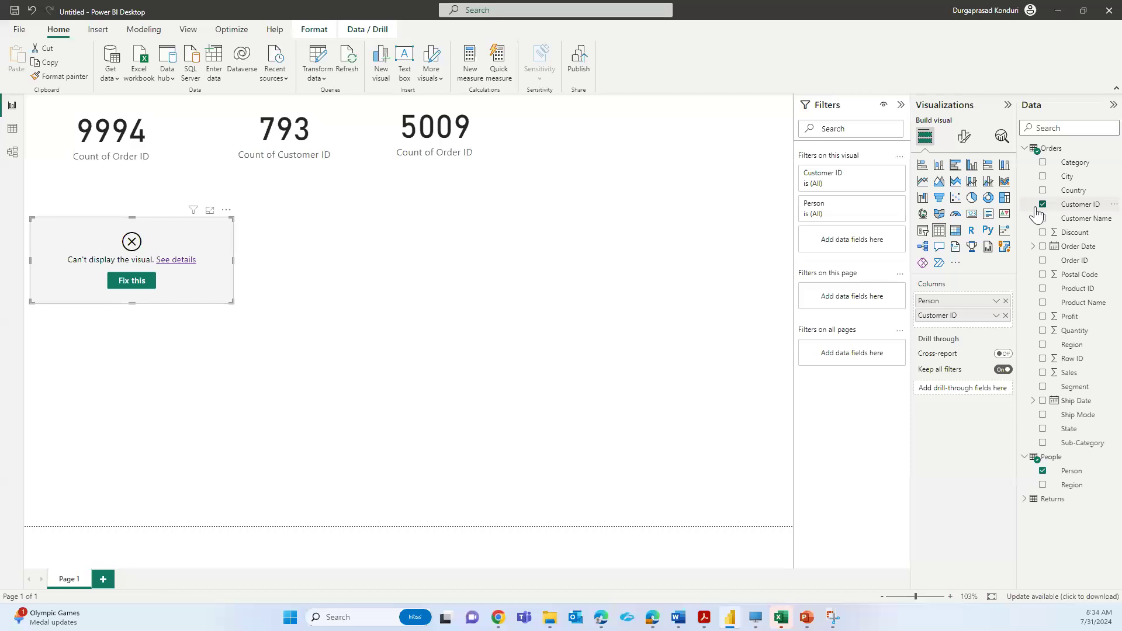
# Fix the table visual's missing relationship by autodetecting the link between Orders and People
pyautogui.click(146, 284)
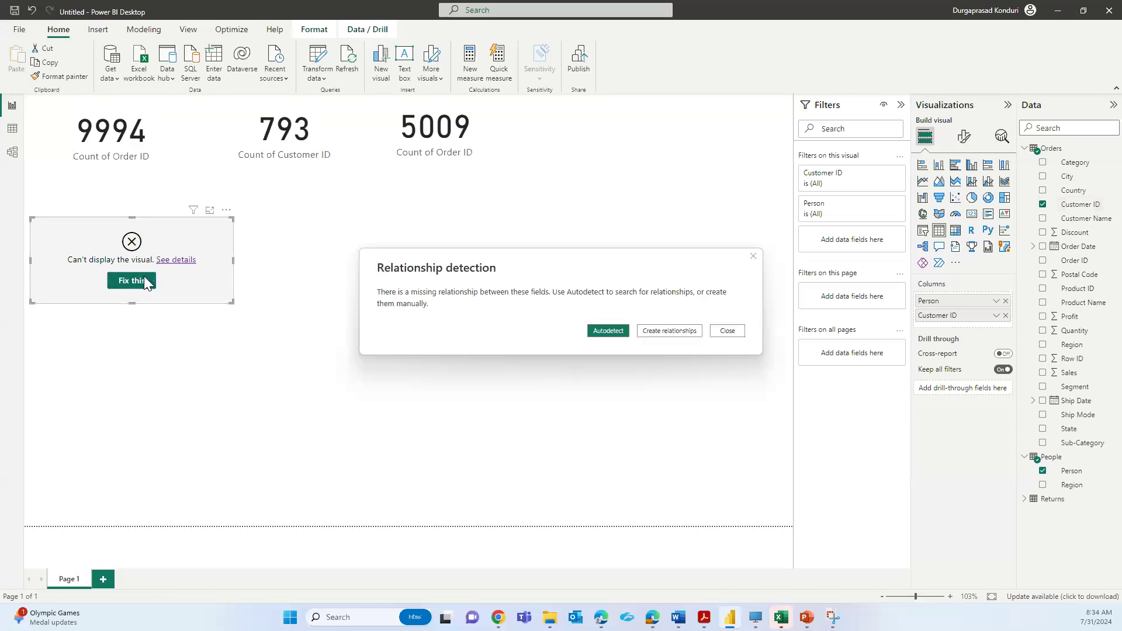
pyautogui.click(605, 329)
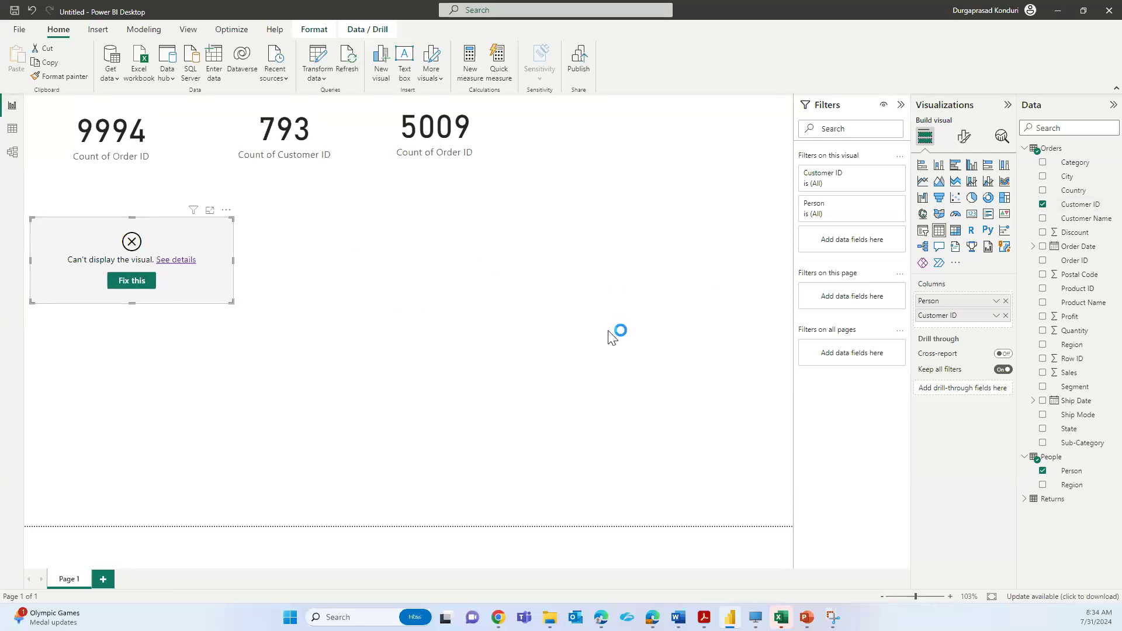
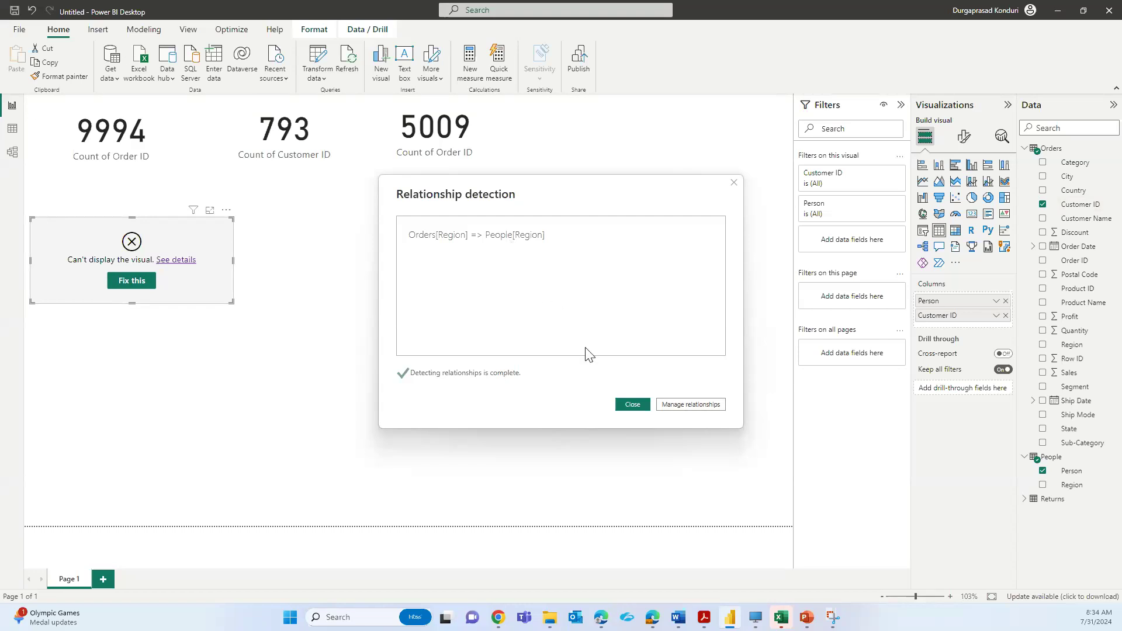
pyautogui.click(631, 409)
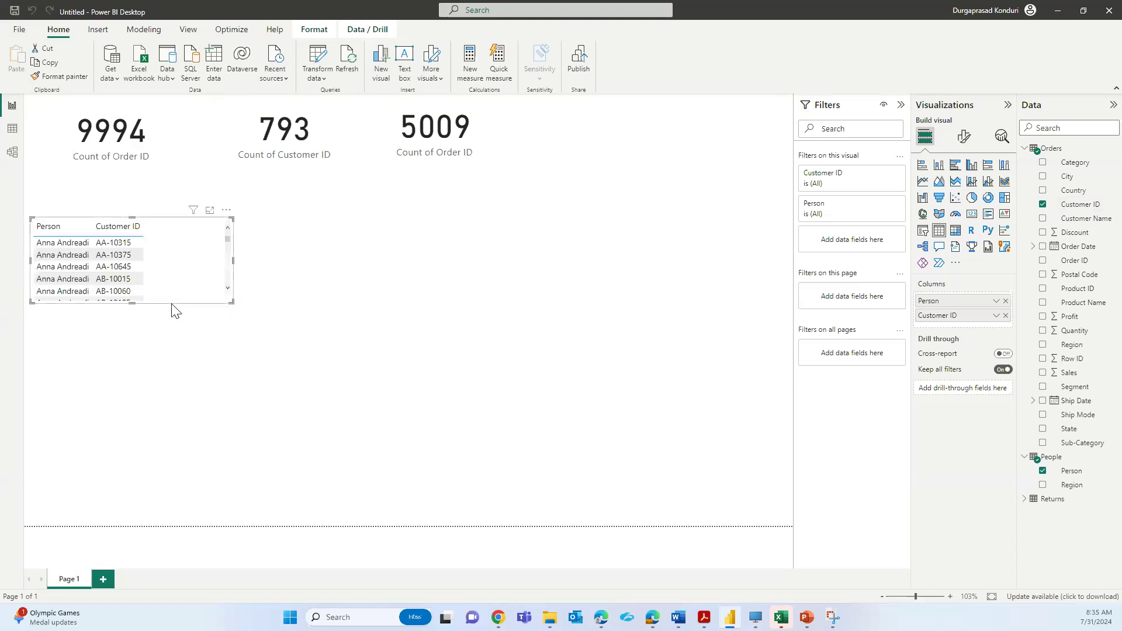
# Summarize Customer ID in the Person table visual by Count (Distinct) and resize the visual around its rows
pyautogui.moveTo(132, 301); pyautogui.dragTo(138, 358)
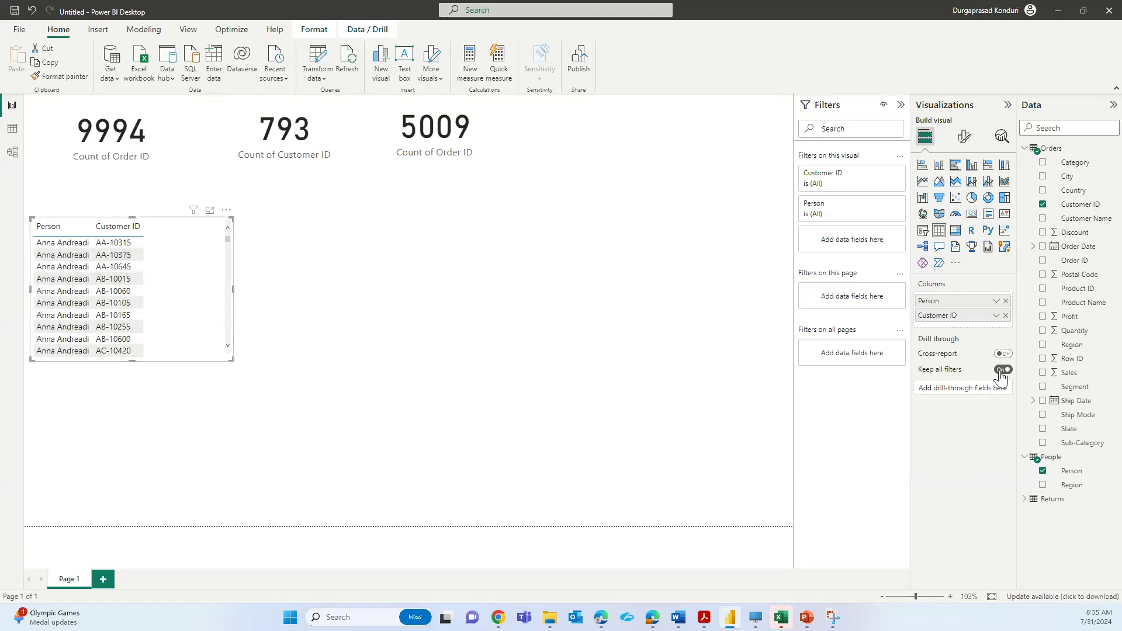
pyautogui.click(997, 316)
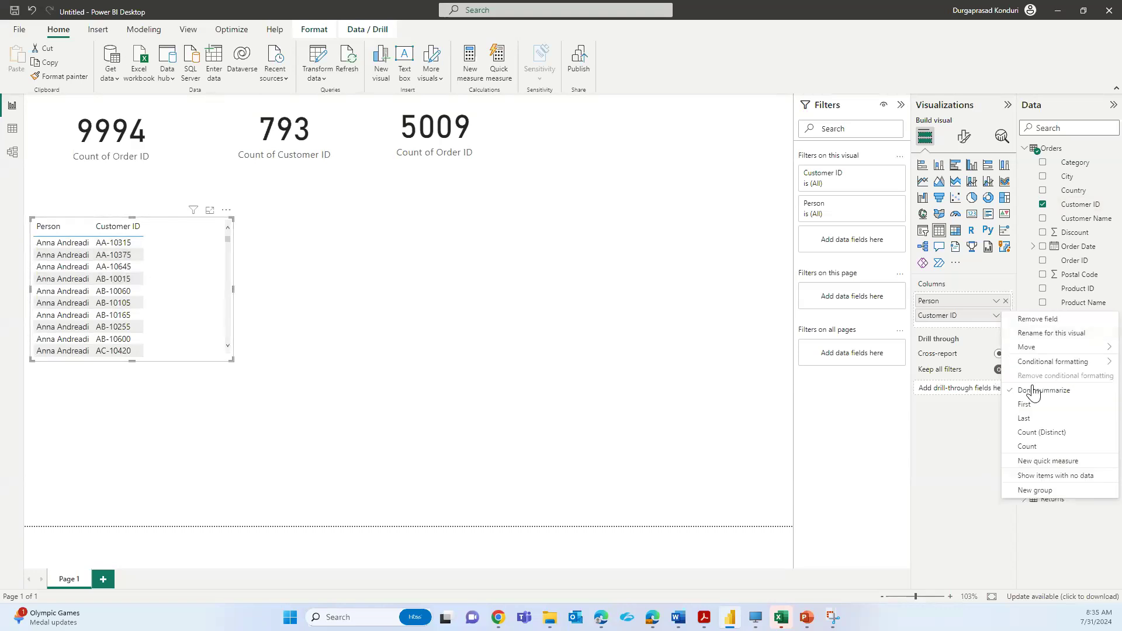
pyautogui.click(1042, 433)
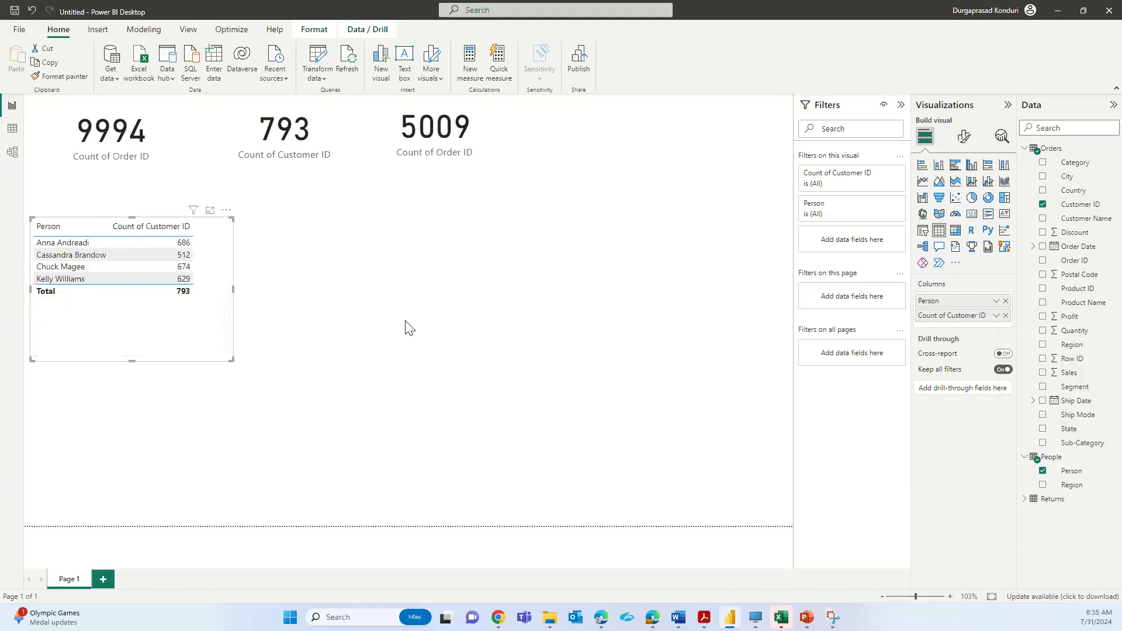
pyautogui.moveTo(229, 357); pyautogui.dragTo(216, 326)
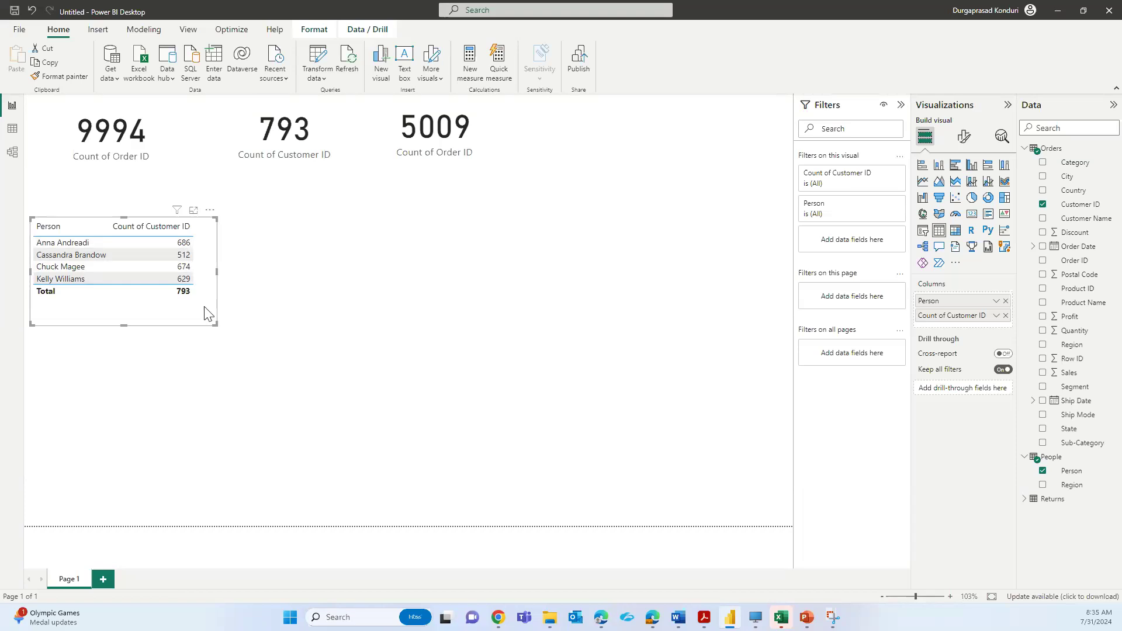
# Open the Orders–People relationship for editing in the model and examine the matched Region columns
pyautogui.click(11, 152)
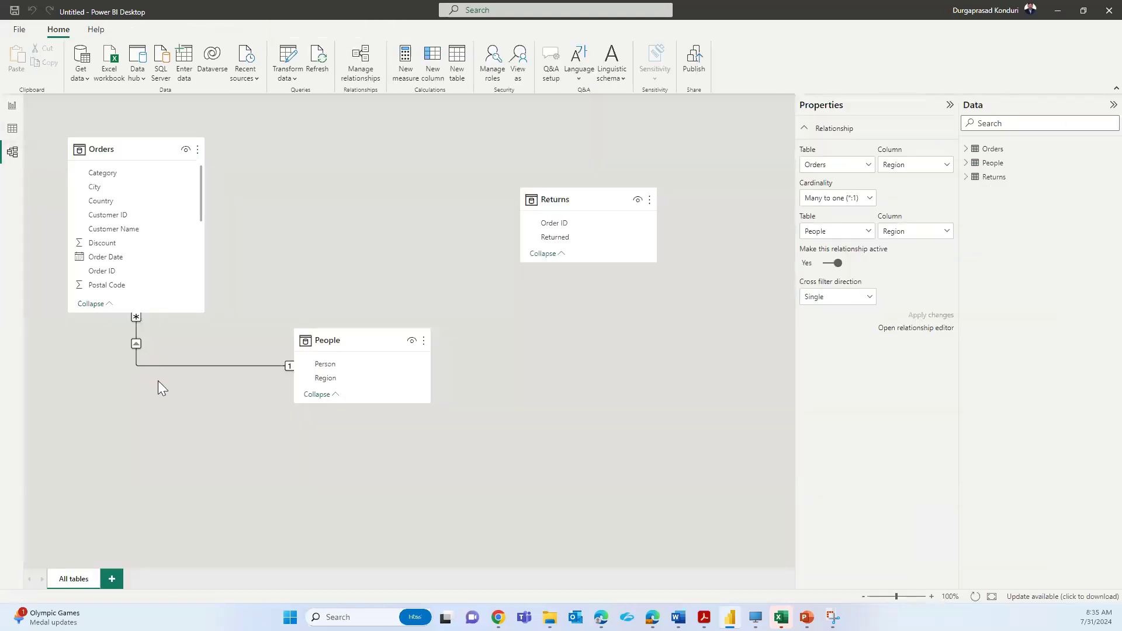
pyautogui.rightClick(135, 347)
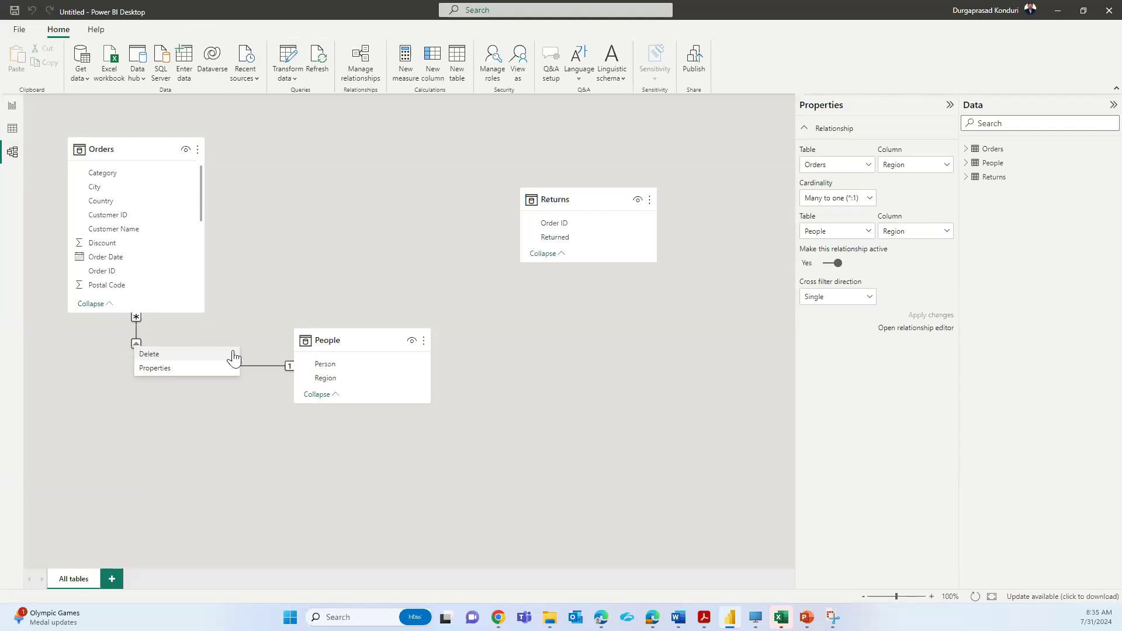
pyautogui.click(166, 368)
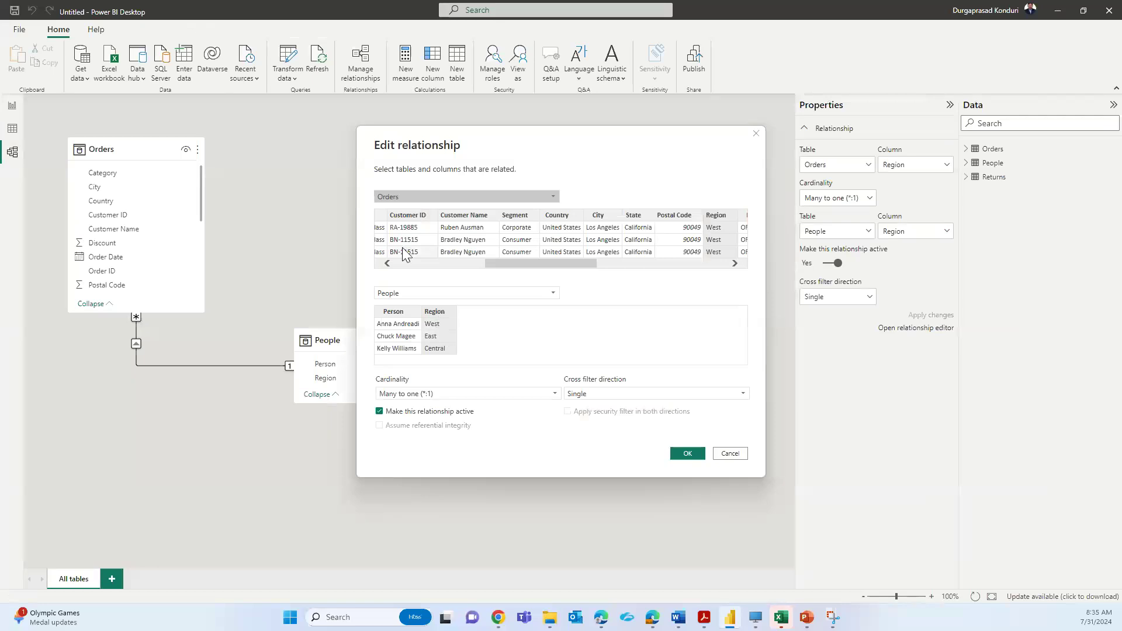
pyautogui.moveTo(512, 263); pyautogui.dragTo(504, 285)
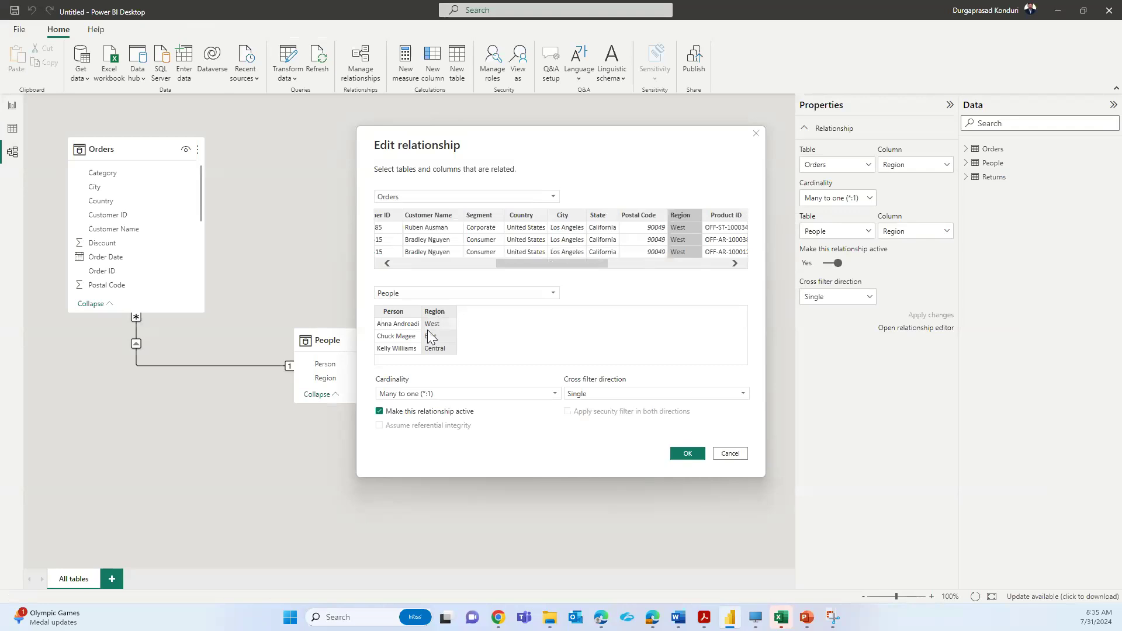
# Try the Many to many and One to many cardinalities for the relationship and set it back to Many to one
pyautogui.click(446, 394)
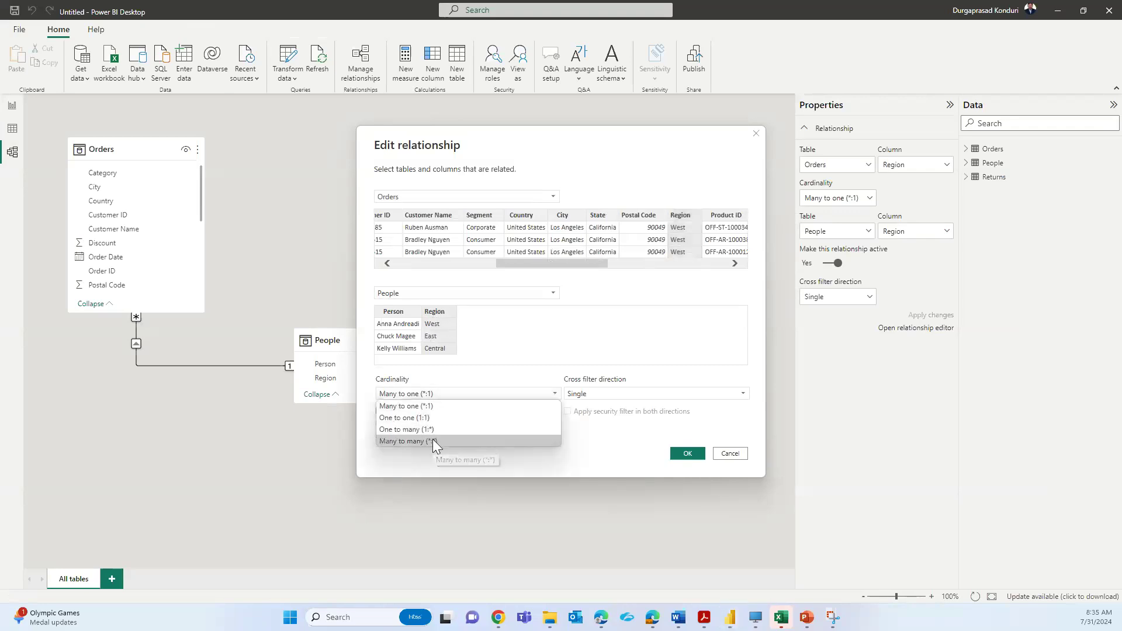
pyautogui.click(432, 439)
pyautogui.click(432, 393)
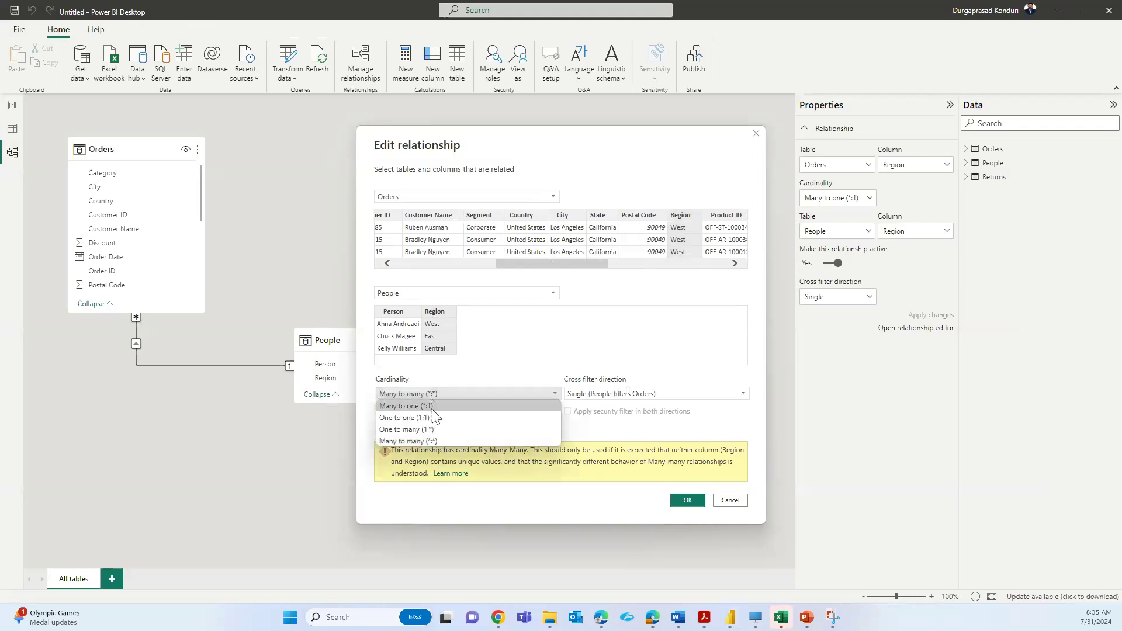
pyautogui.click(430, 425)
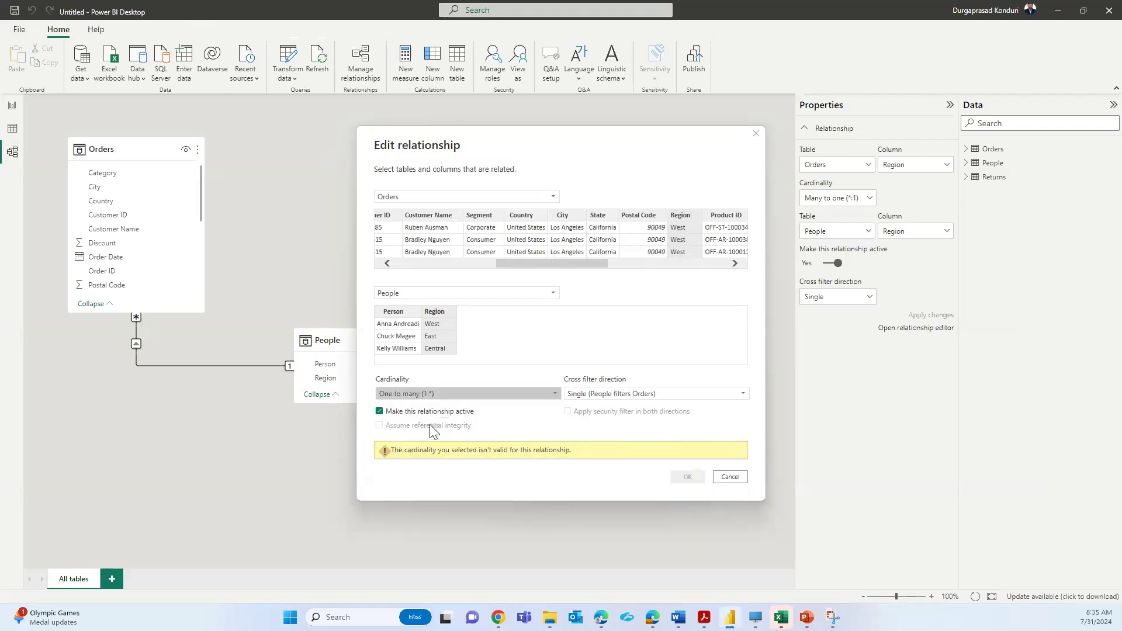
pyautogui.click(426, 395)
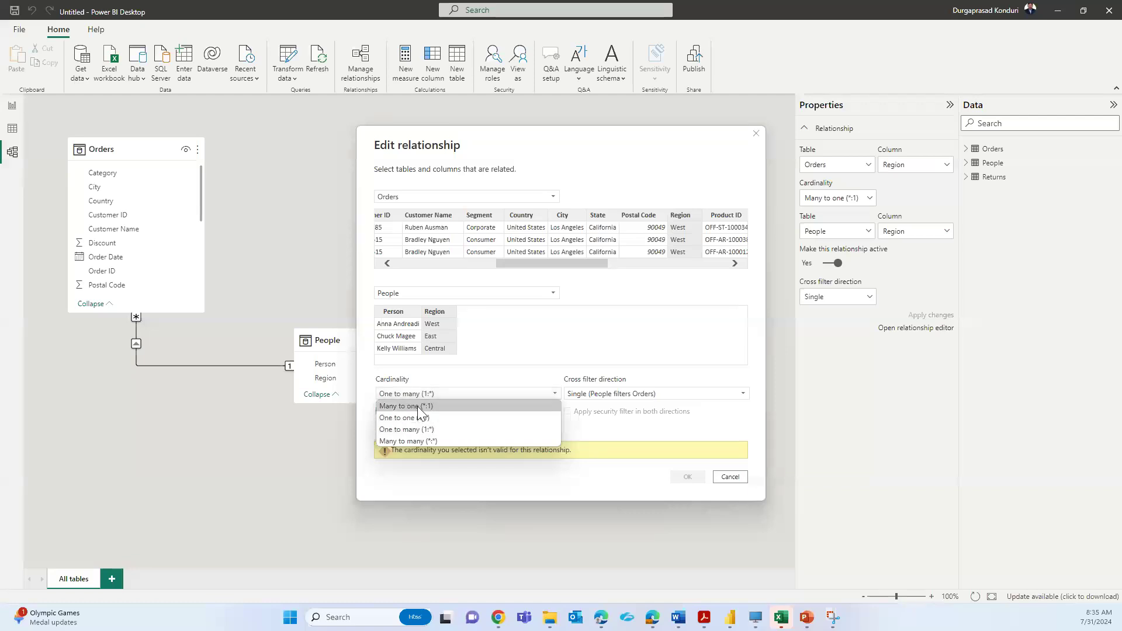
pyautogui.click(417, 406)
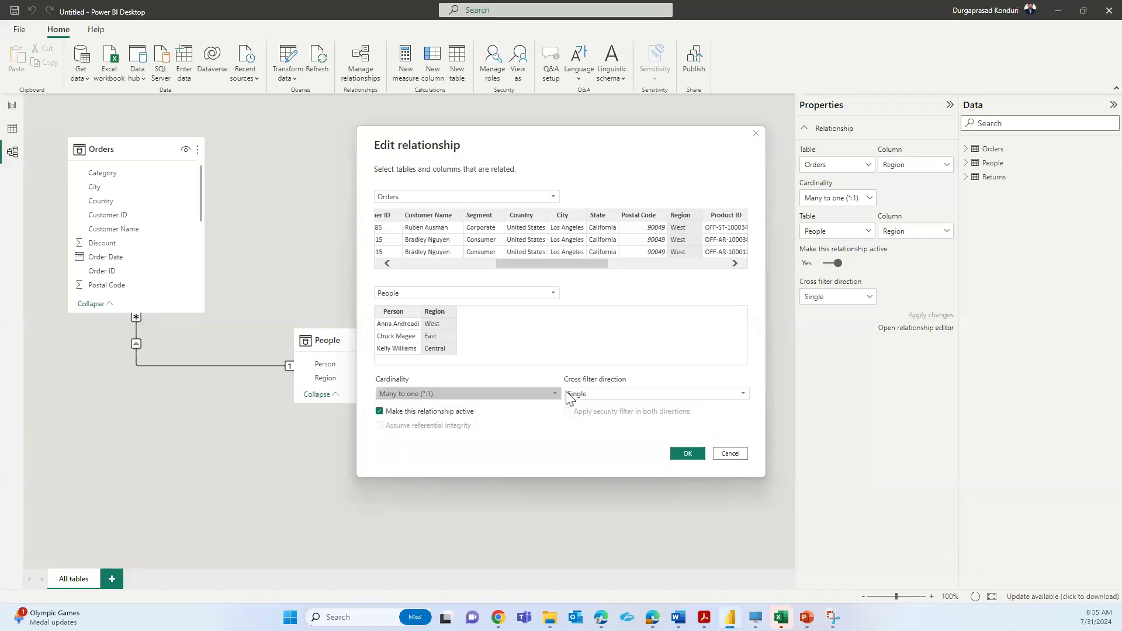
# Set the Orders–People relationship's cross filter direction to Both and return to the report page
pyautogui.click(584, 394)
pyautogui.click(586, 415)
pyautogui.click(686, 455)
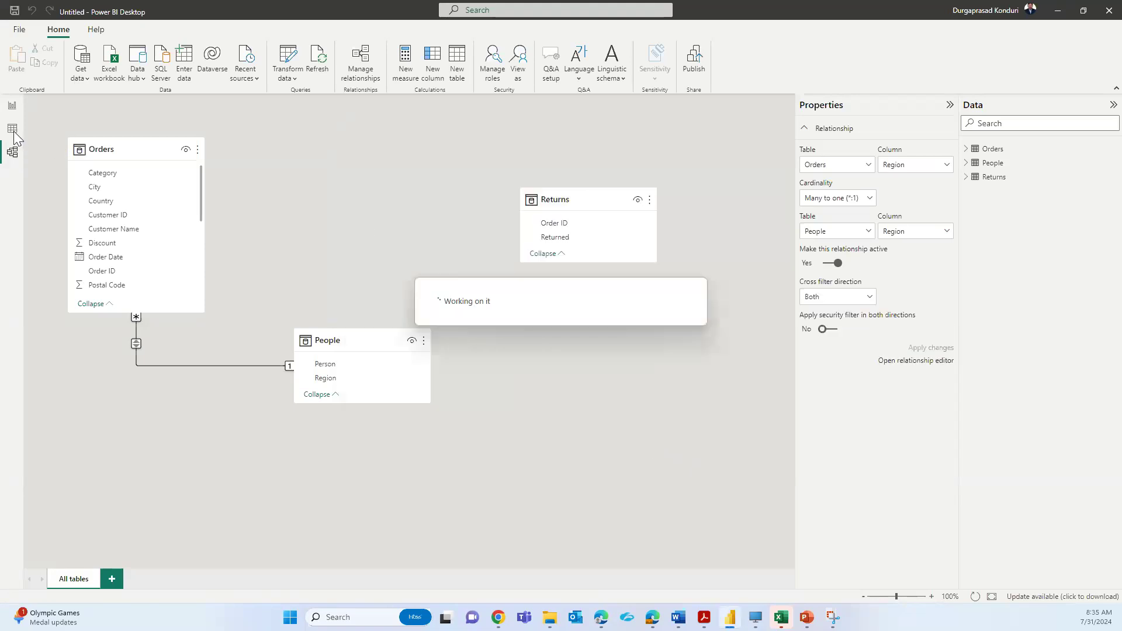
pyautogui.click(12, 106)
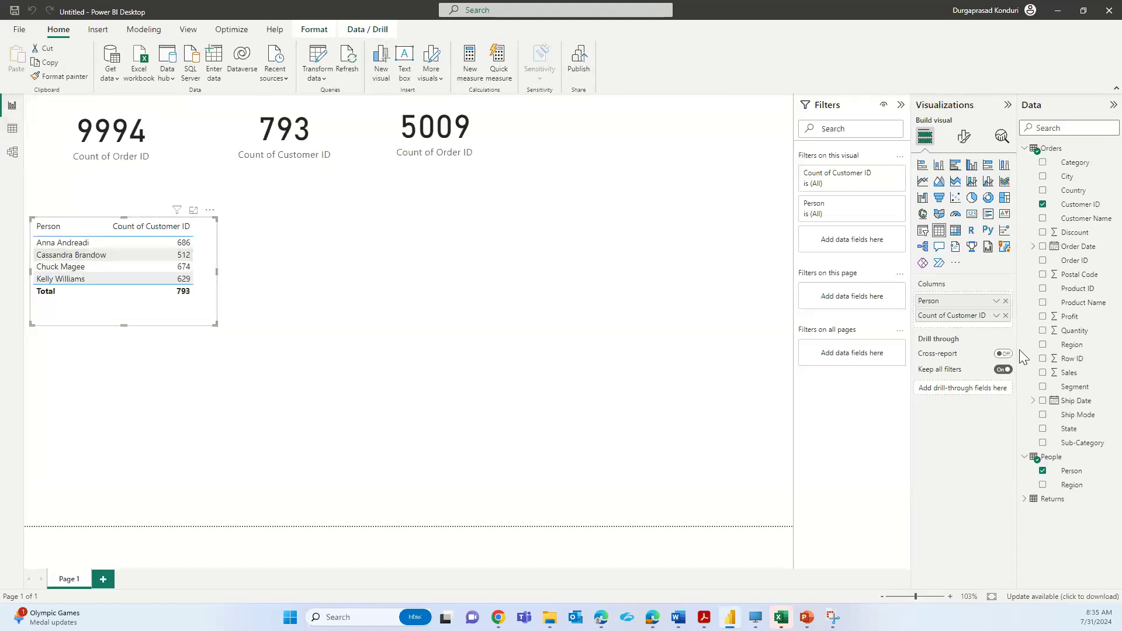
# Try summarizing the table visual's Customer ID by Count, switch it back to Count (Distinct) and deselect the visual
pyautogui.click(996, 316)
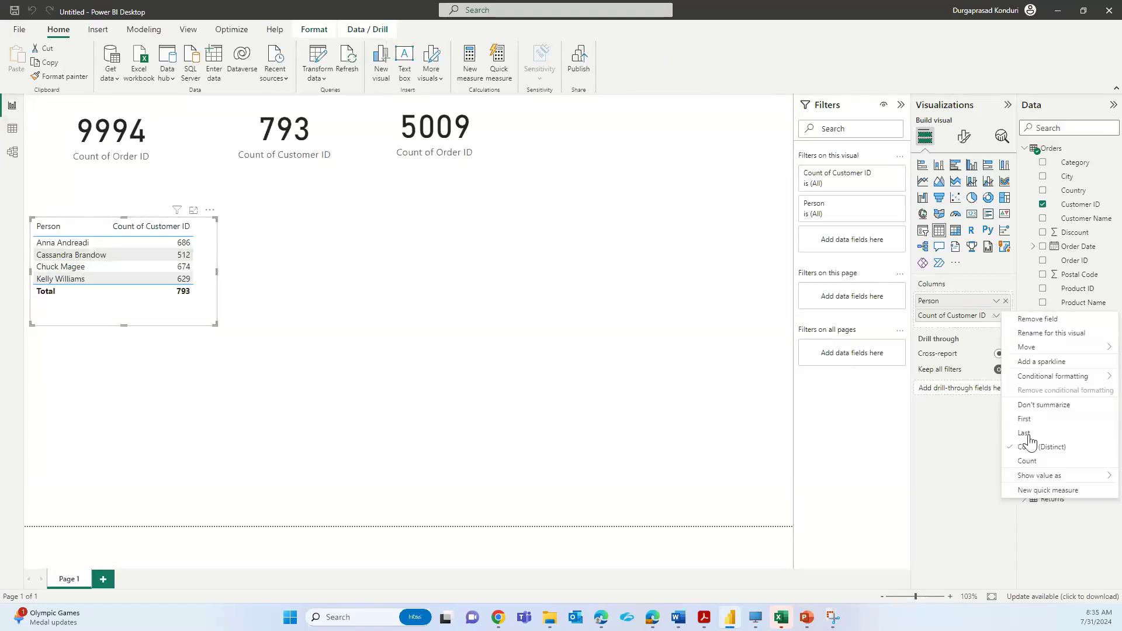
pyautogui.click(1034, 463)
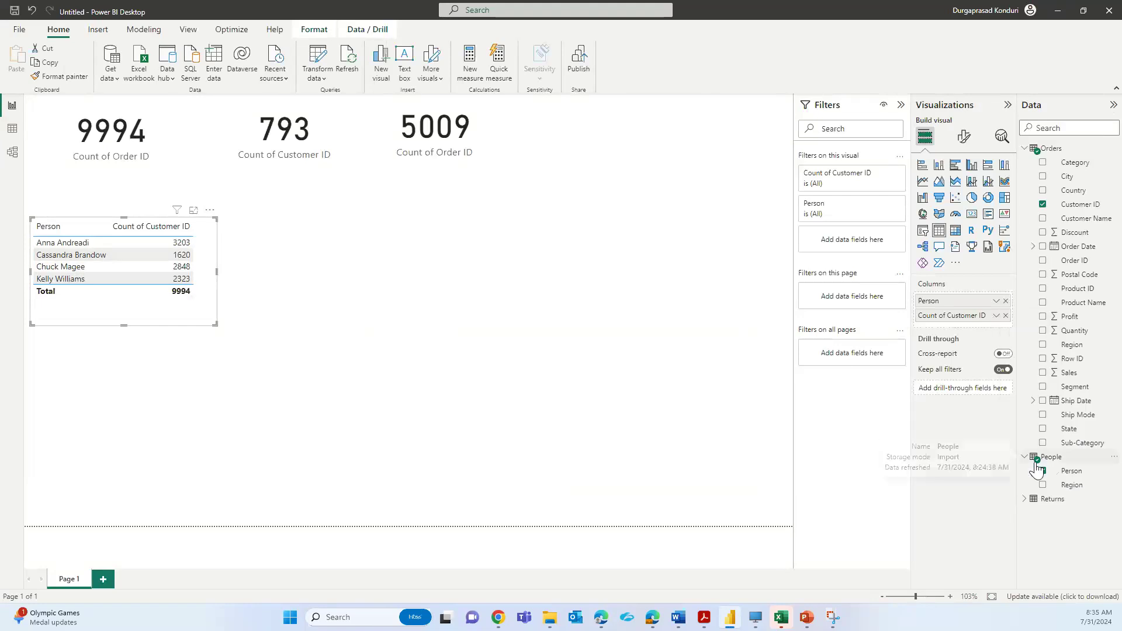
pyautogui.click(996, 316)
pyautogui.click(1029, 448)
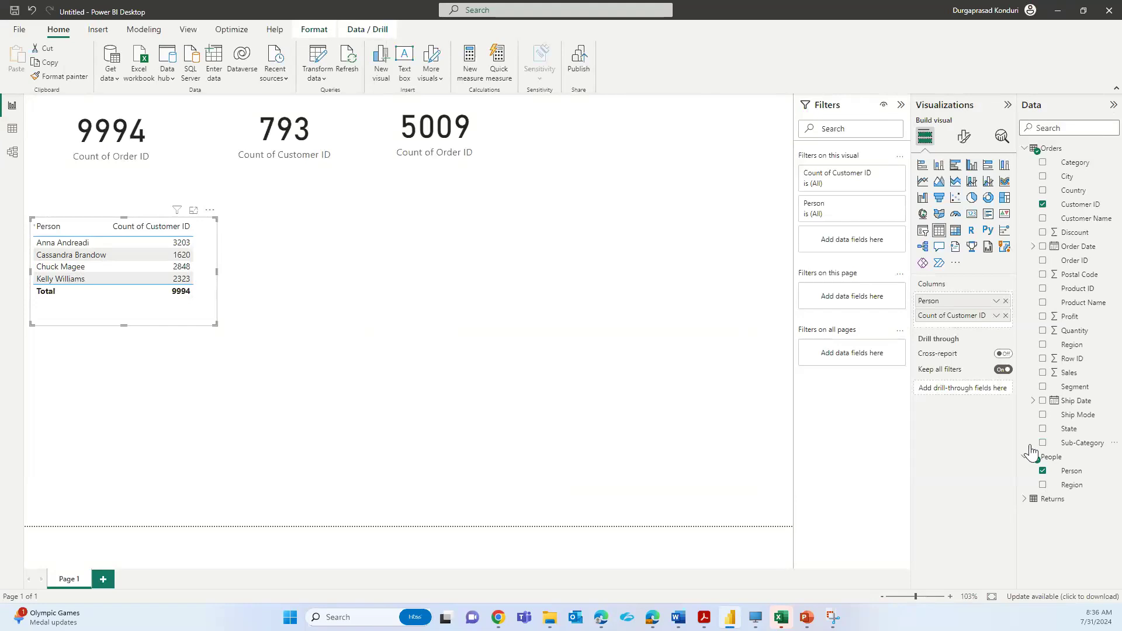
pyautogui.click(418, 398)
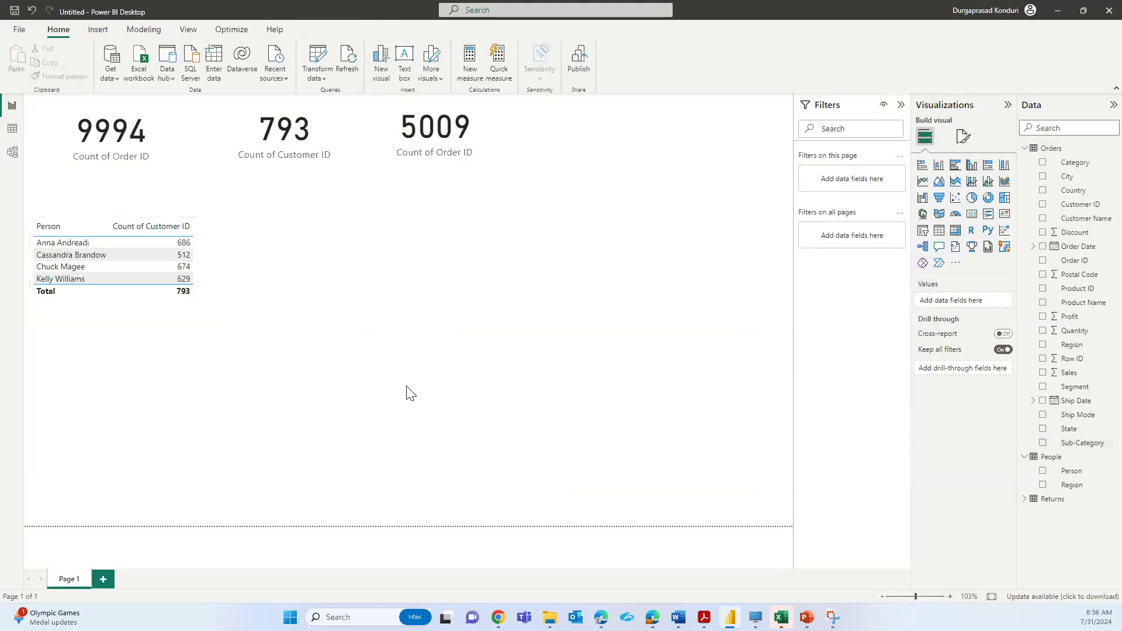
# Undo the last two summarization changes on the table visual and deselect it
pyautogui.hotkey('ctrl', 'z')
pyautogui.hotkey('ctrl', 'z')
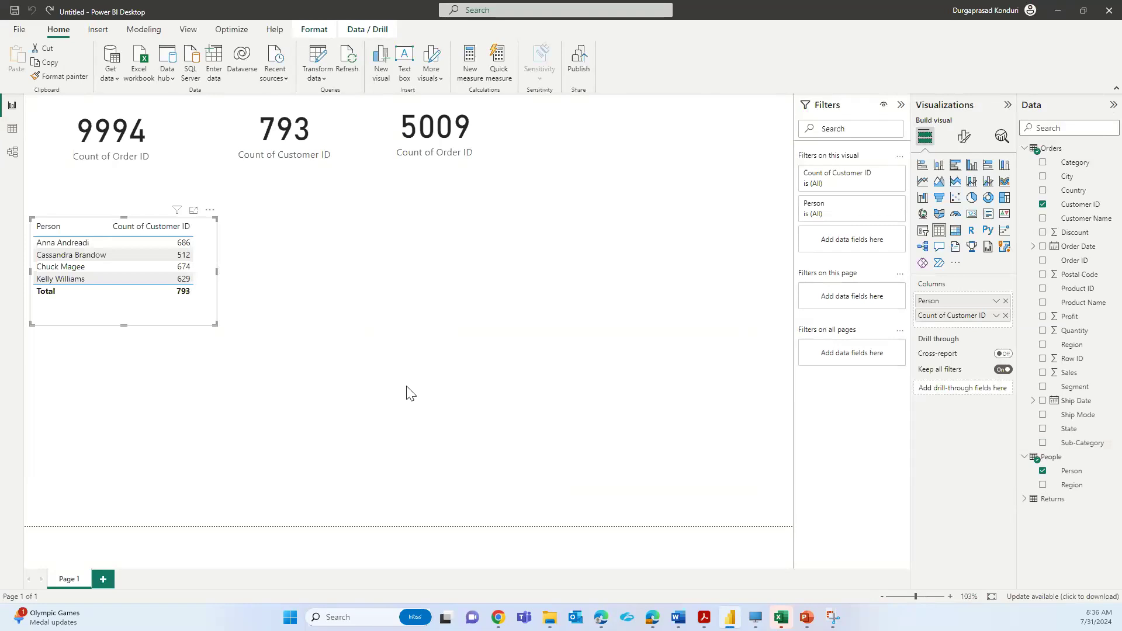
pyautogui.click(406, 390)
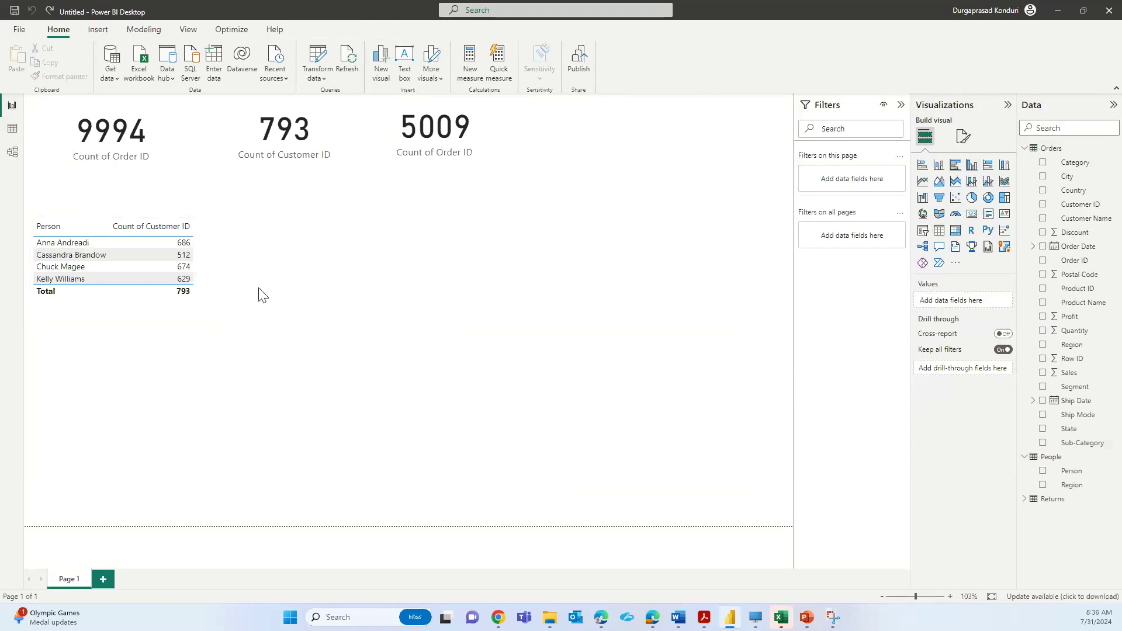
# Cross-filter the cards by the individual person rows of the table visual to compare their order and customer counts
pyautogui.click(129, 241)
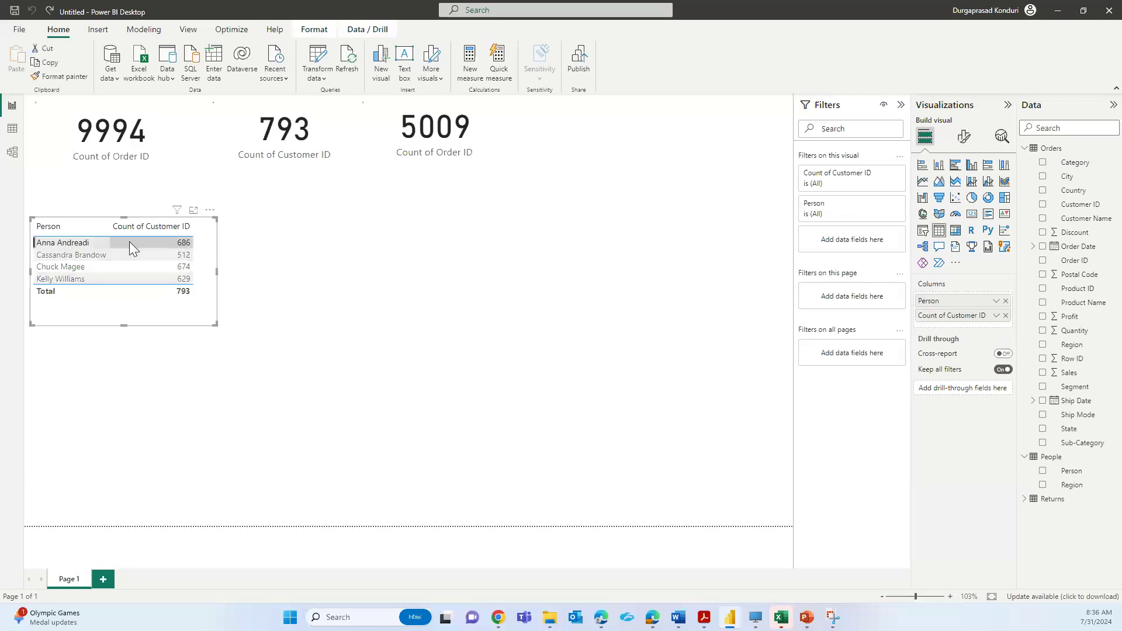
pyautogui.click(199, 250)
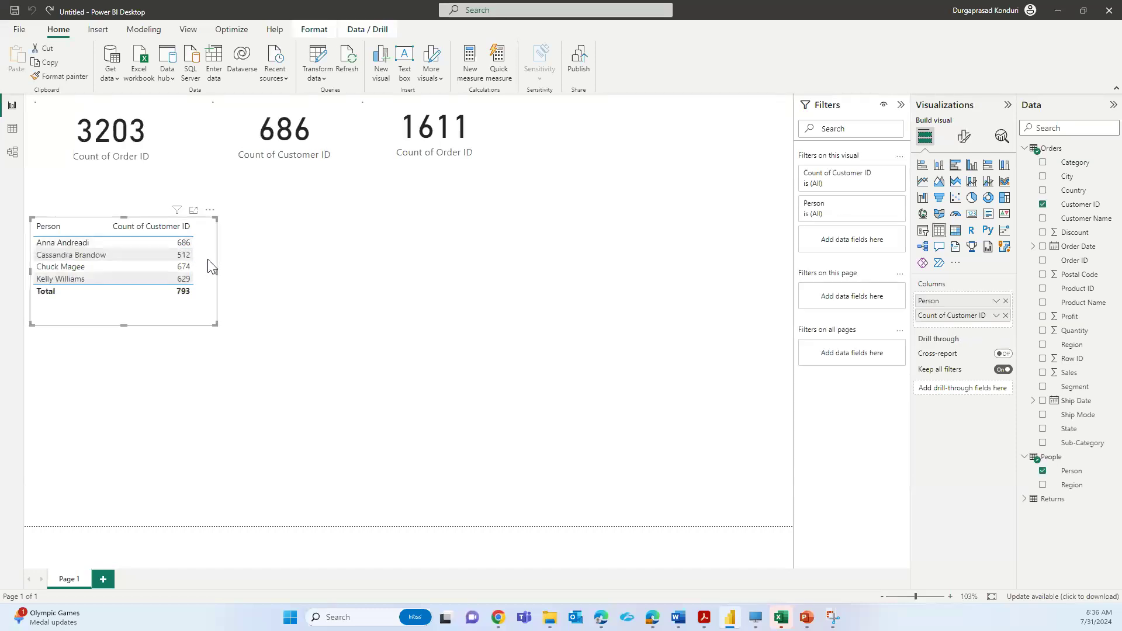
pyautogui.rightClick(201, 308)
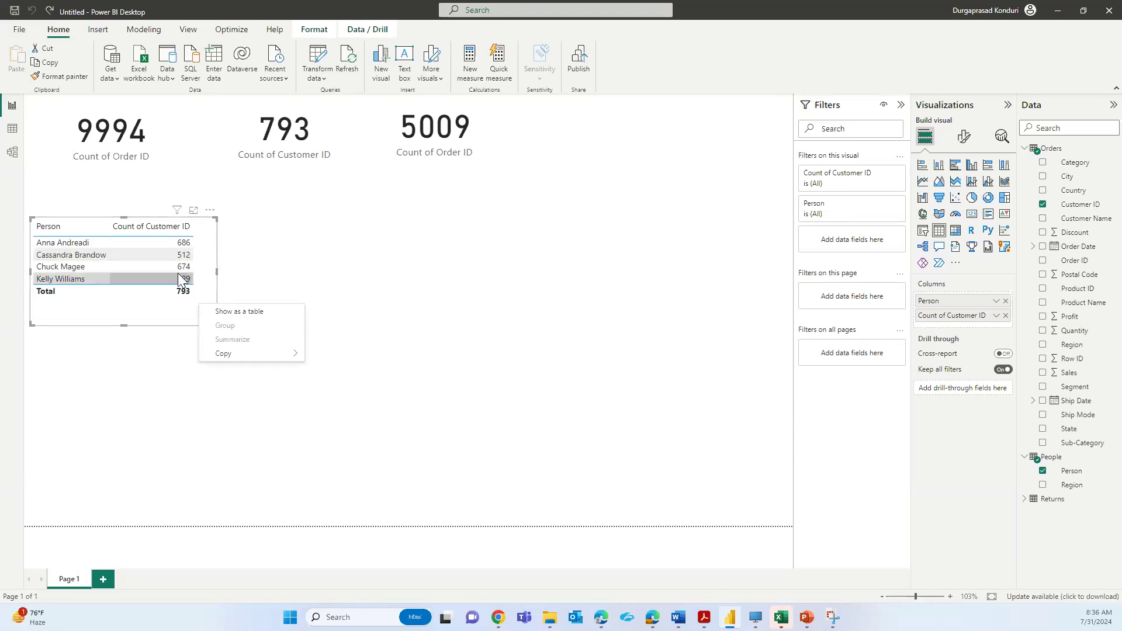
pyautogui.click(170, 252)
pyautogui.click(170, 245)
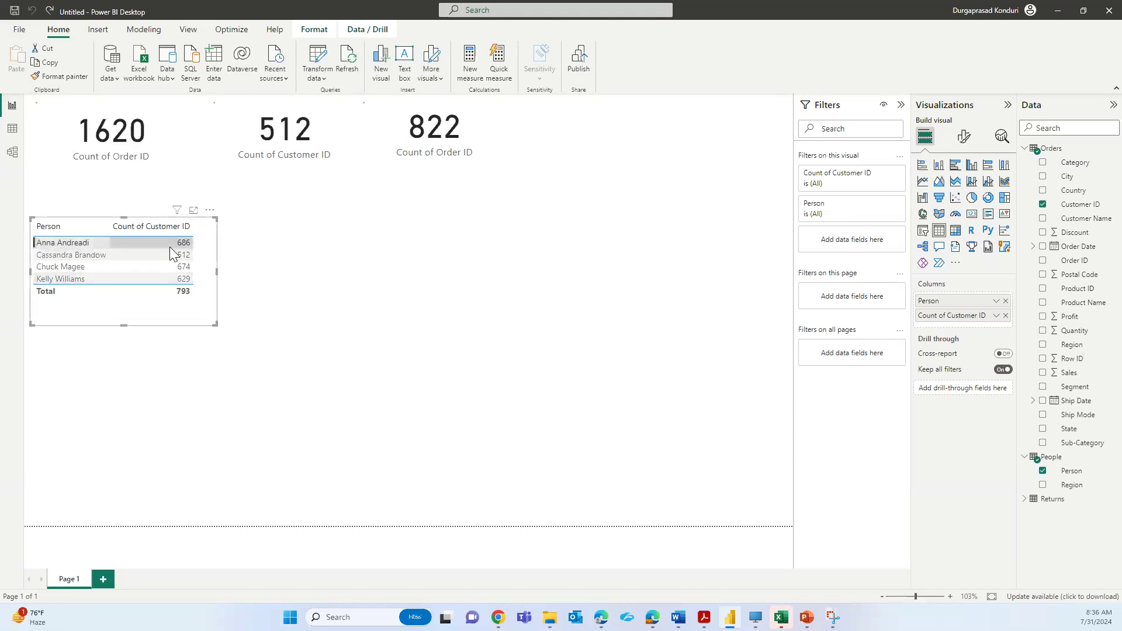
pyautogui.click(168, 270)
pyautogui.click(175, 279)
pyautogui.click(182, 292)
pyautogui.click(178, 280)
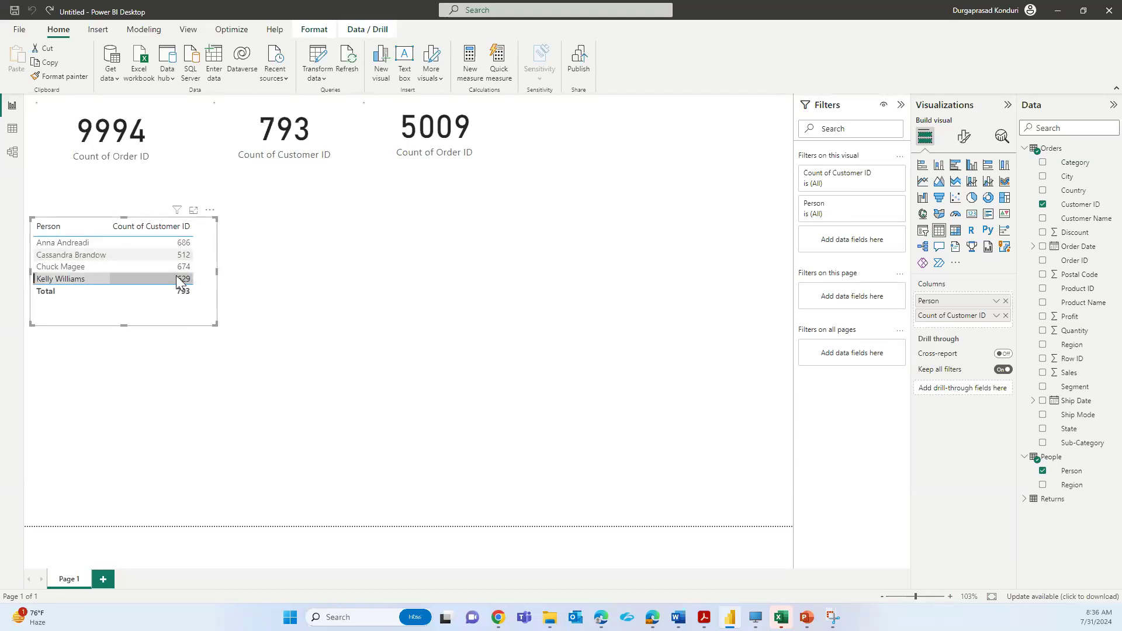
pyautogui.click(173, 268)
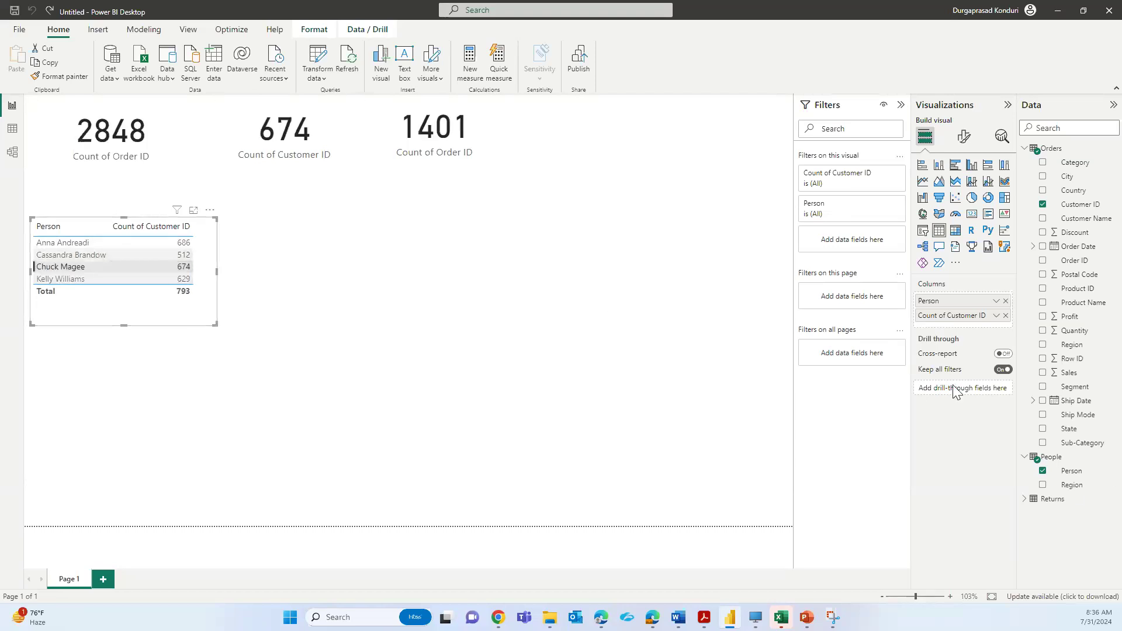
# Add Region from the People table as the first column of the table visual and enlarge the visual
pyautogui.click(1044, 486)
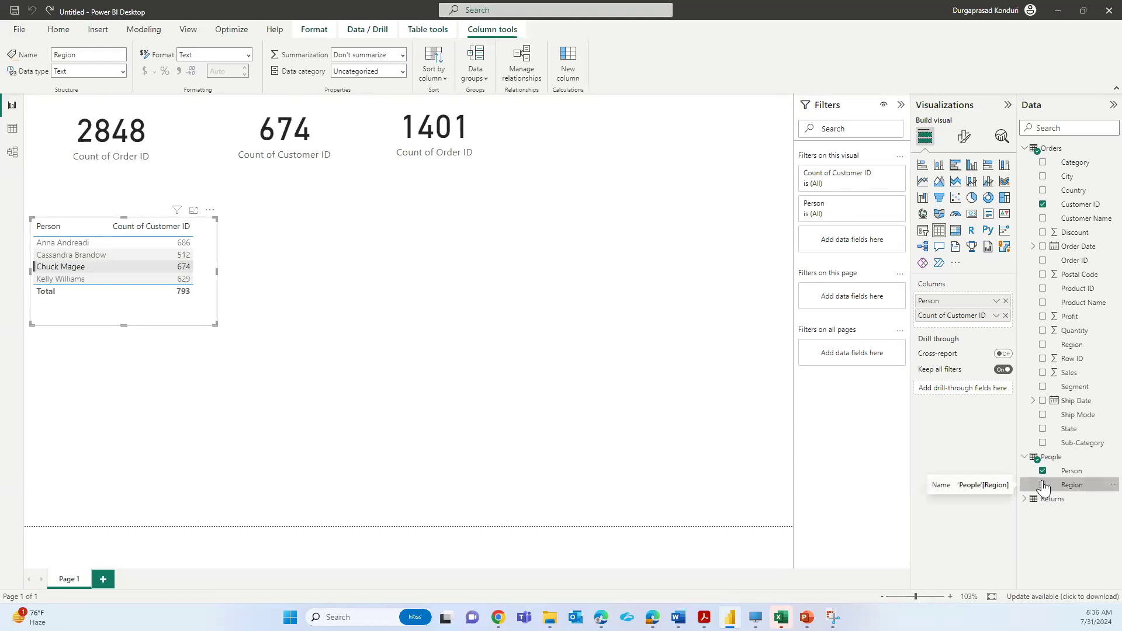
pyautogui.click(178, 310)
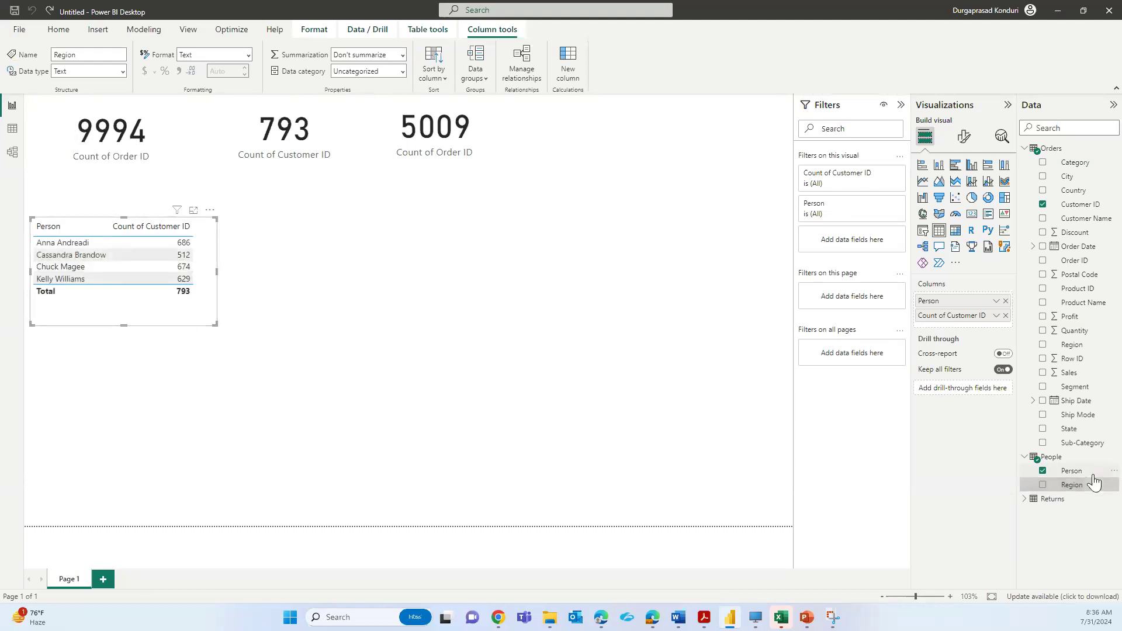
pyautogui.click(1044, 491)
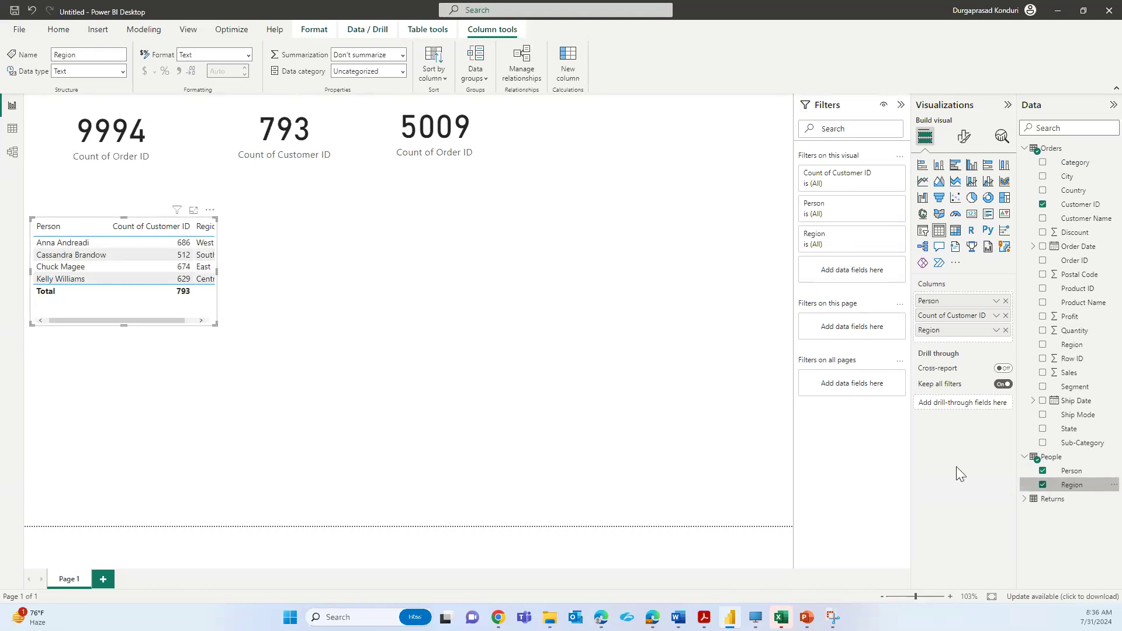
pyautogui.moveTo(213, 324); pyautogui.dragTo(405, 363)
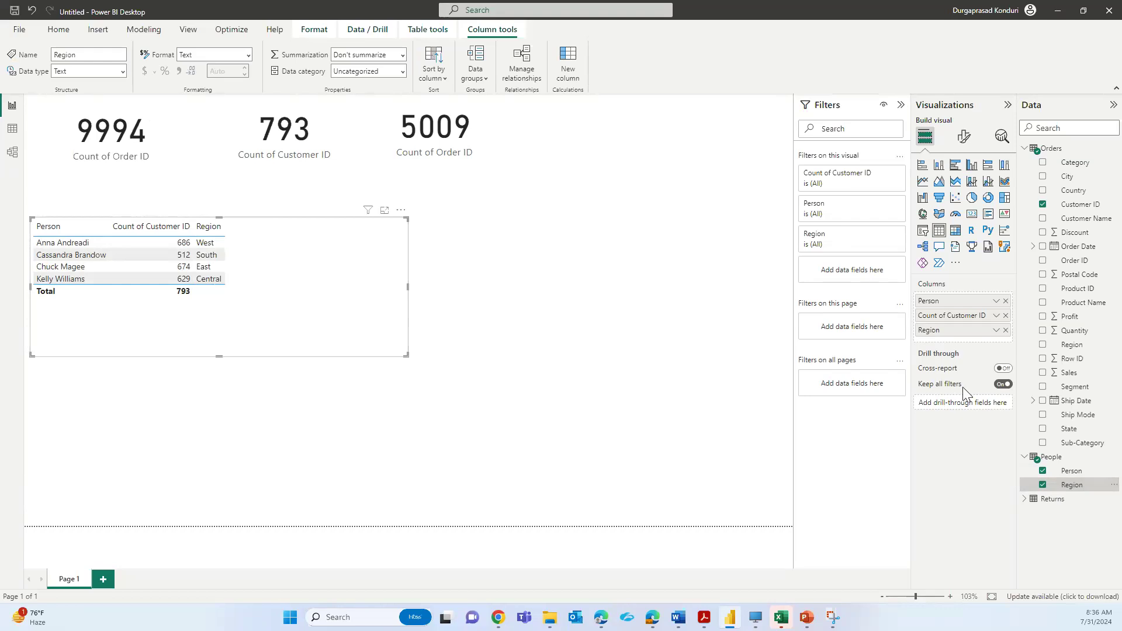
pyautogui.moveTo(934, 340); pyautogui.dragTo(932, 304)
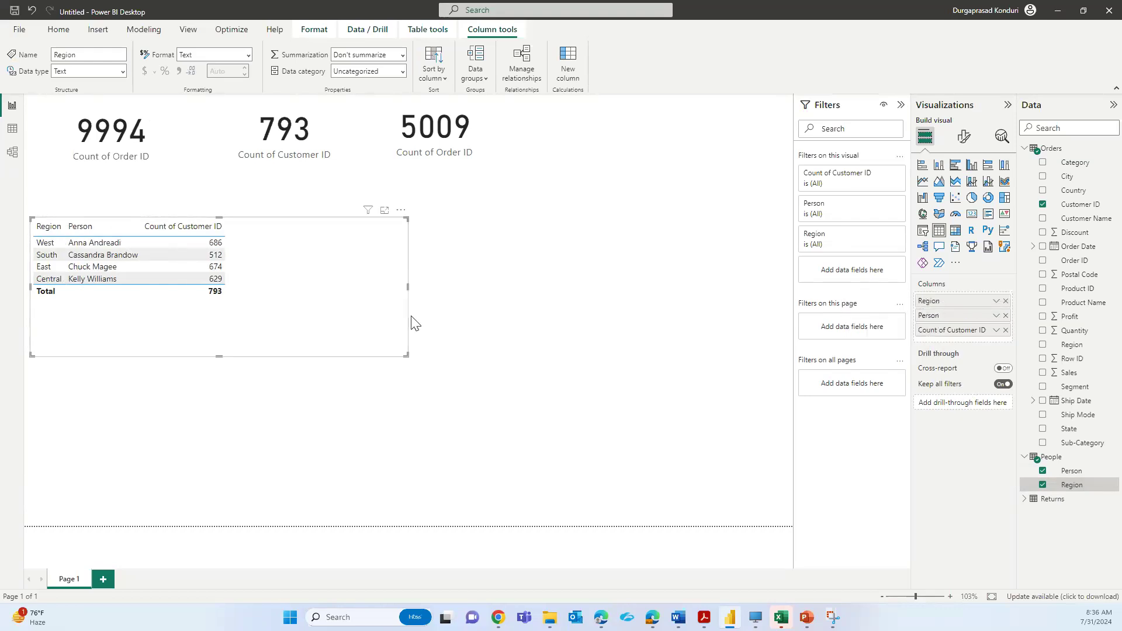
# Filter the cards by the West, South, East and Central rows in turn and clear the selection
pyautogui.click(216, 249)
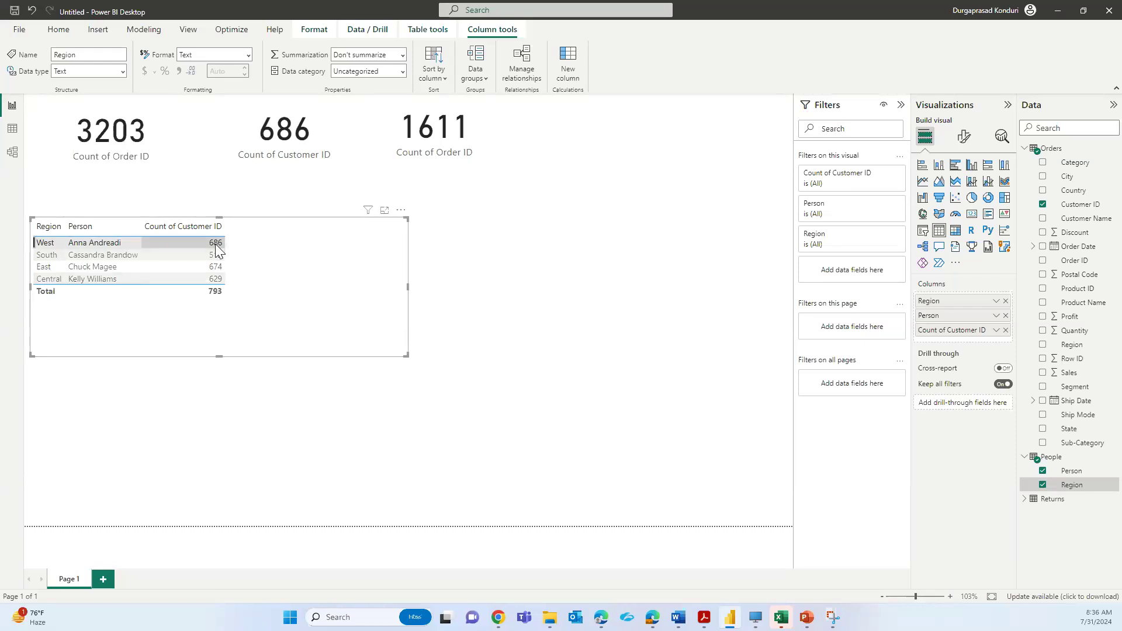
pyautogui.click(220, 260)
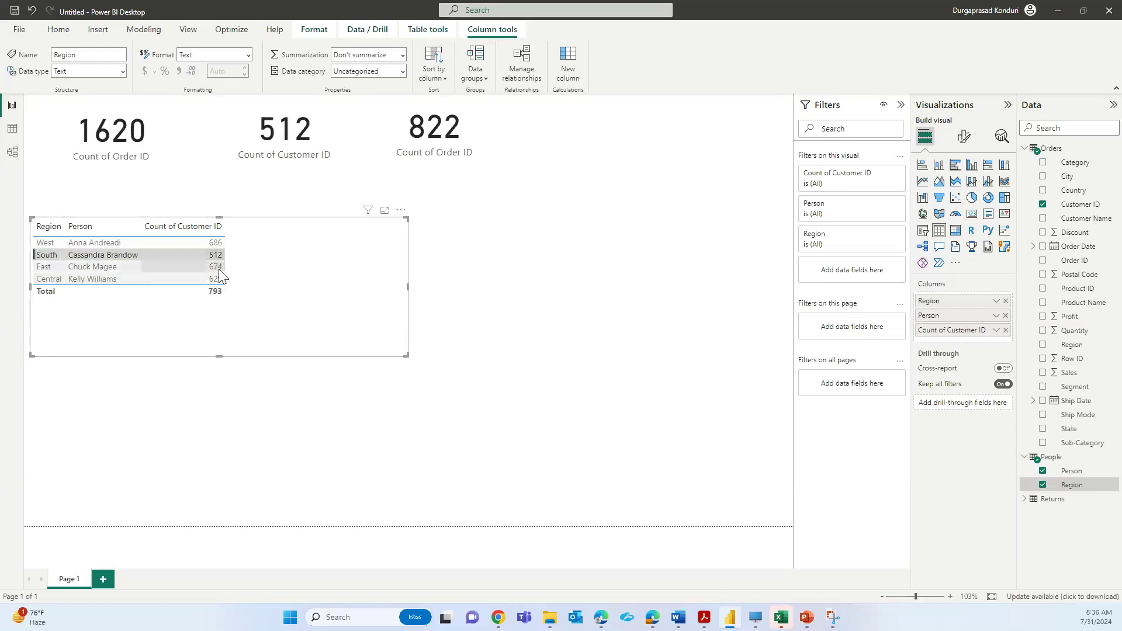
pyautogui.click(220, 269)
pyautogui.click(221, 280)
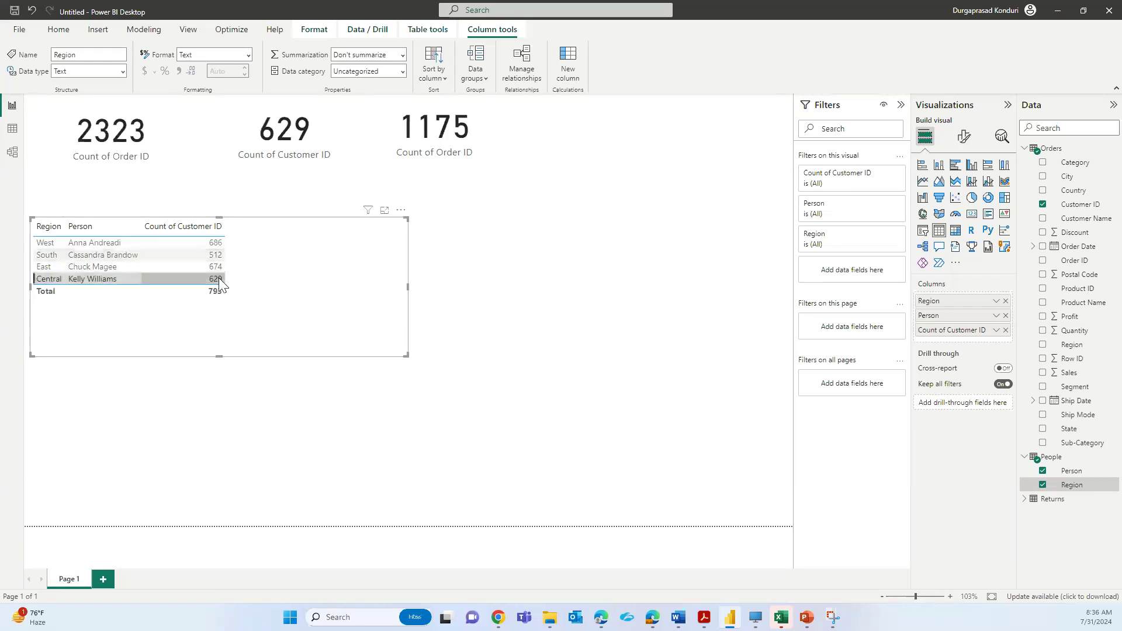
pyautogui.click(219, 278)
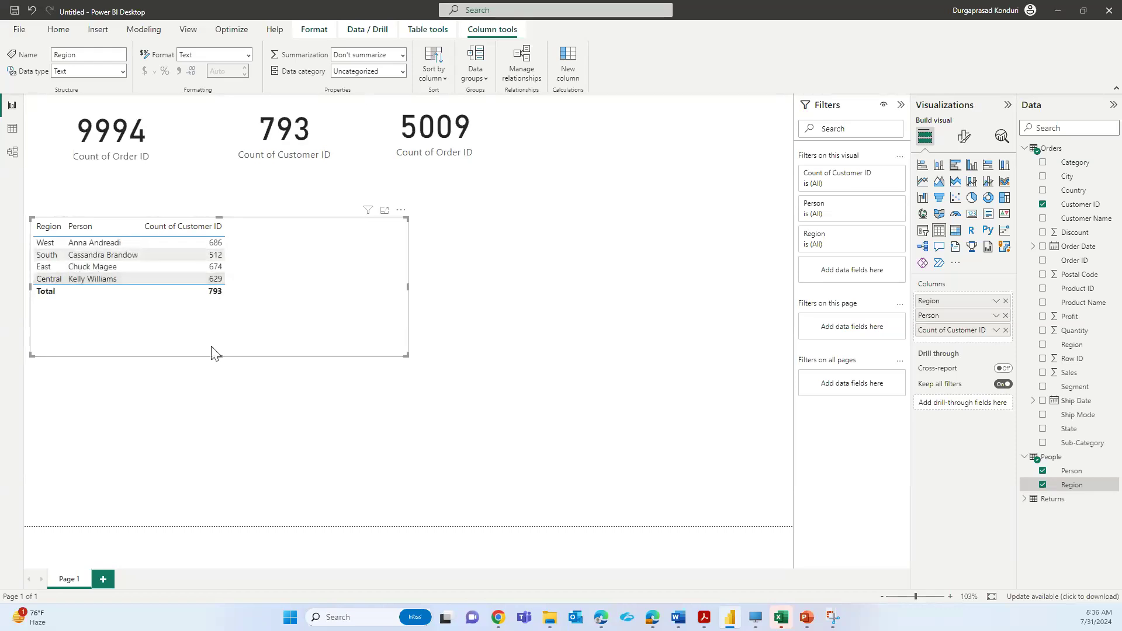
# Shorten the region table visual and add a new table below it with the Person and Customer Name fields
pyautogui.moveTo(218, 355); pyautogui.dragTo(211, 328)
pyautogui.click(221, 358)
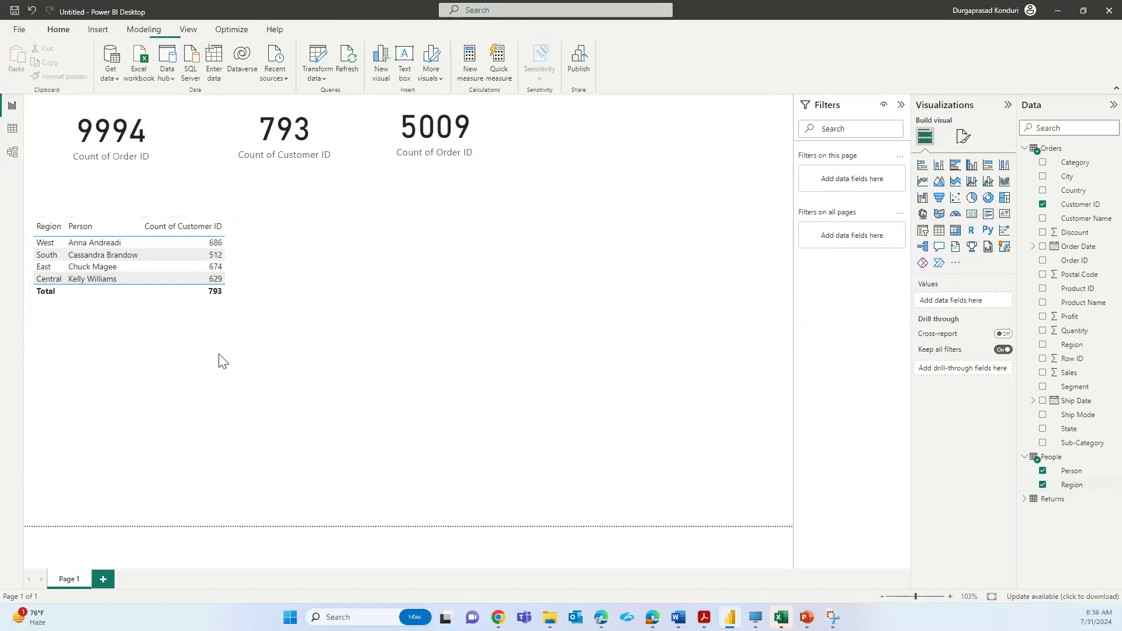
pyautogui.click(940, 231)
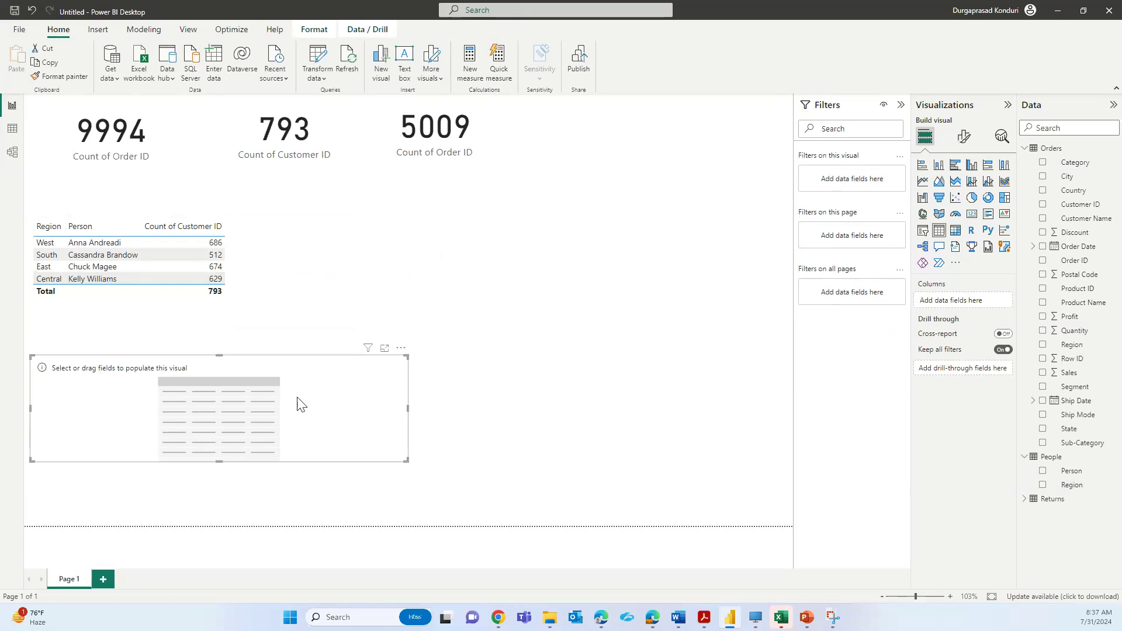
pyautogui.click(1044, 473)
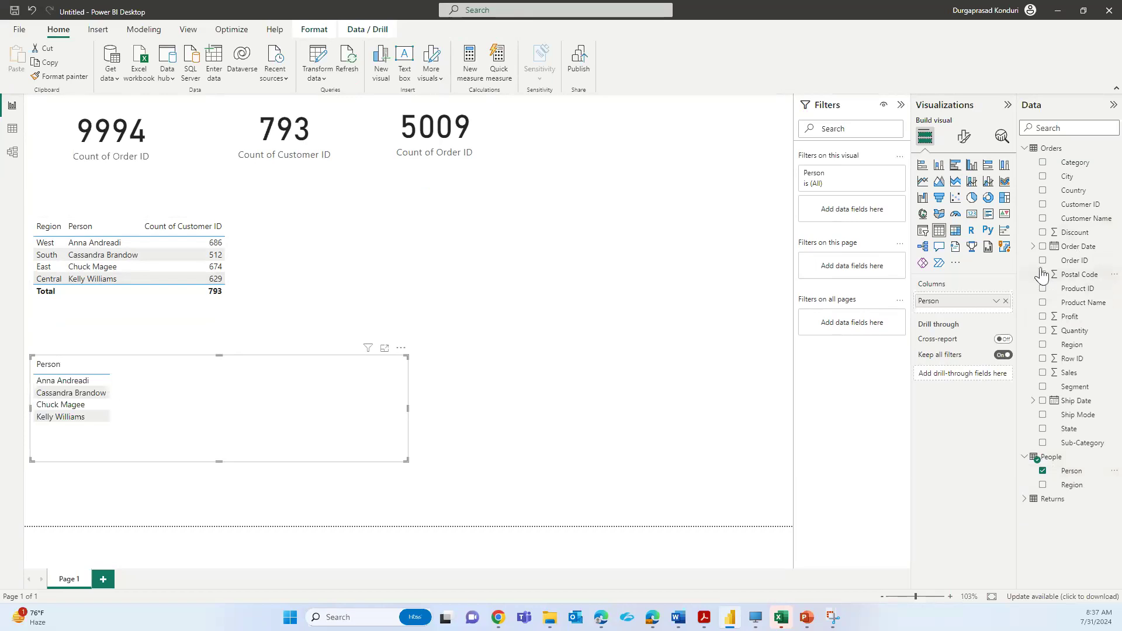
pyautogui.click(1043, 219)
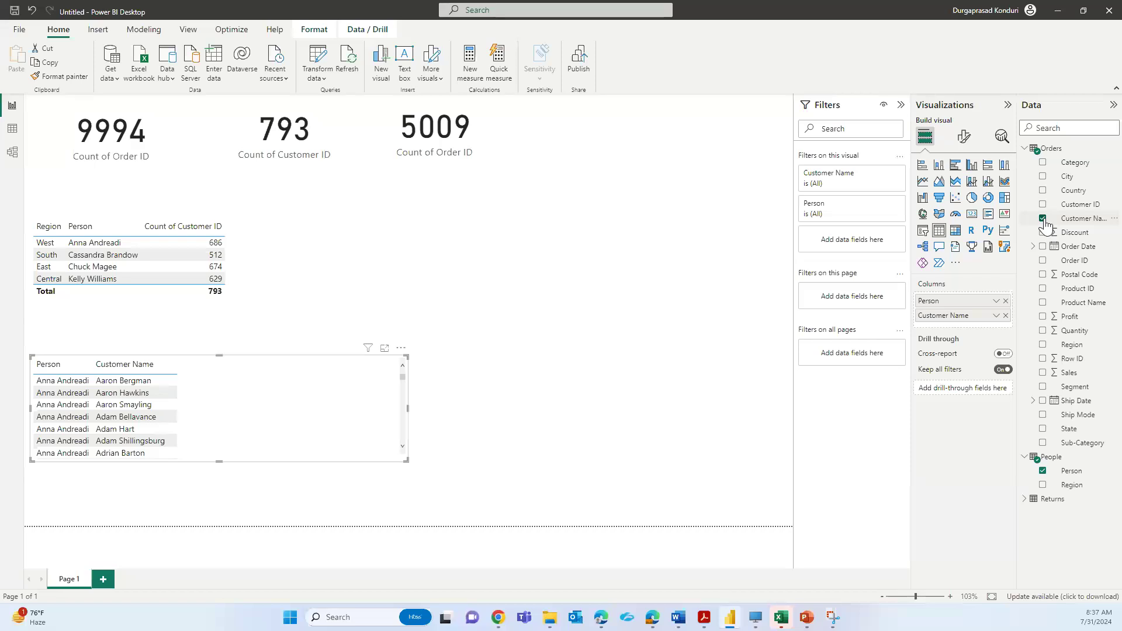
# Check the West row's cross-filter on the customer list, and enlarge the Person and Customer Name table visual
pyautogui.click(139, 247)
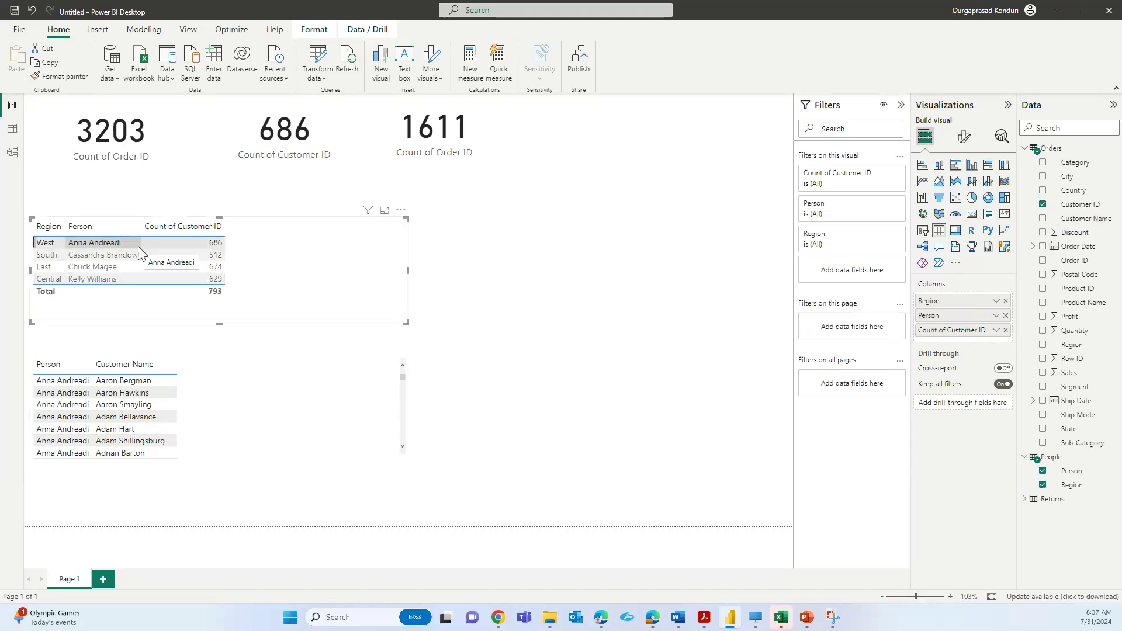
pyautogui.click(140, 247)
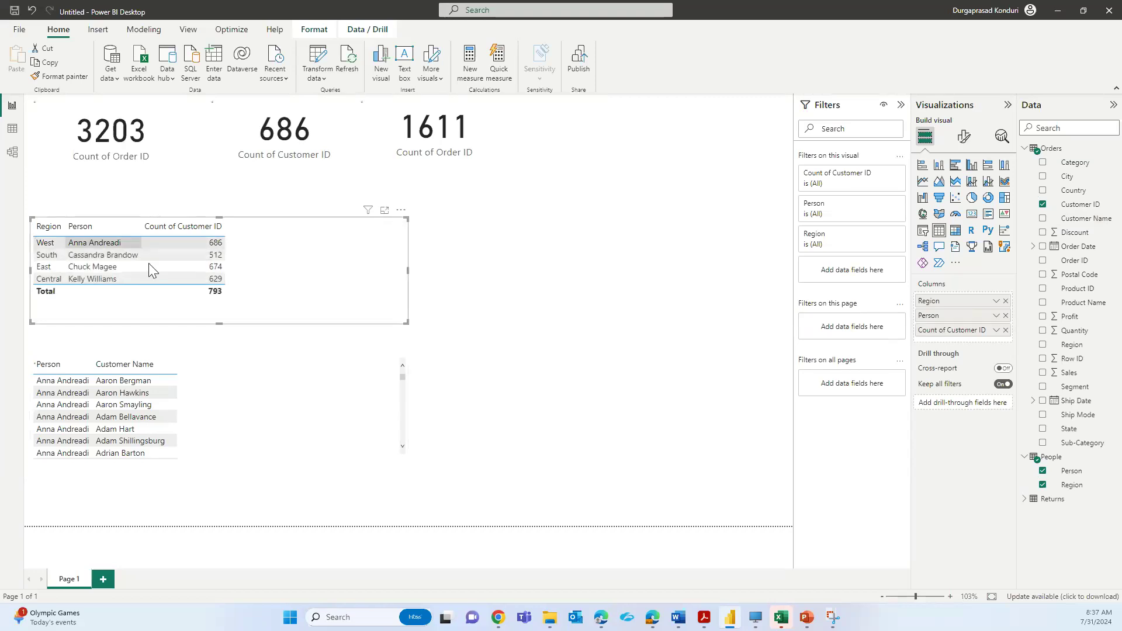
pyautogui.click(215, 387)
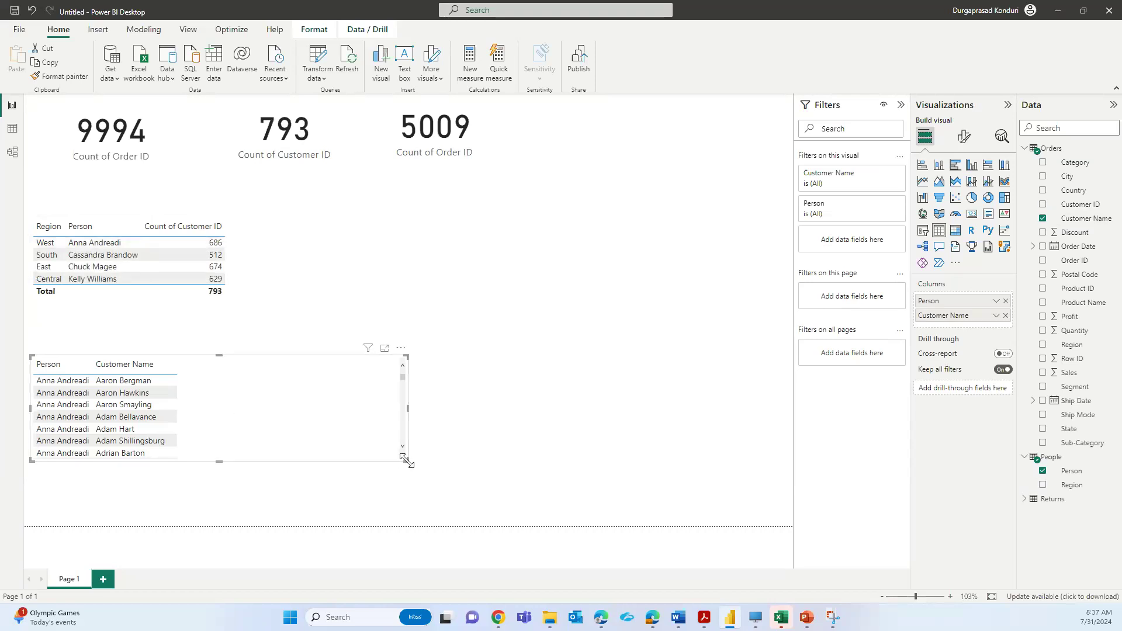
pyautogui.moveTo(407, 462); pyautogui.dragTo(522, 527)
pyautogui.scroll(-10, 365, 465)
pyautogui.scroll(-10, 354, 458)
# Cross-filter the customer list by the different region rows and compare which customer names belong to each person
pyautogui.click(111, 251)
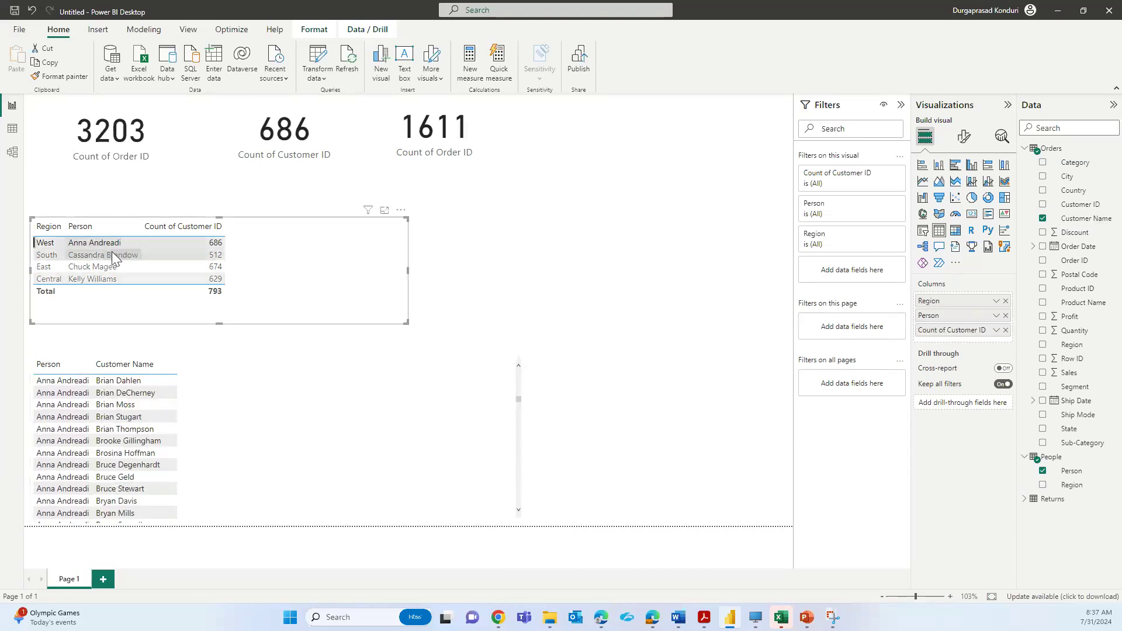
pyautogui.click(111, 256)
pyautogui.scroll(3, 176, 433)
pyautogui.scroll(-10, 175, 431)
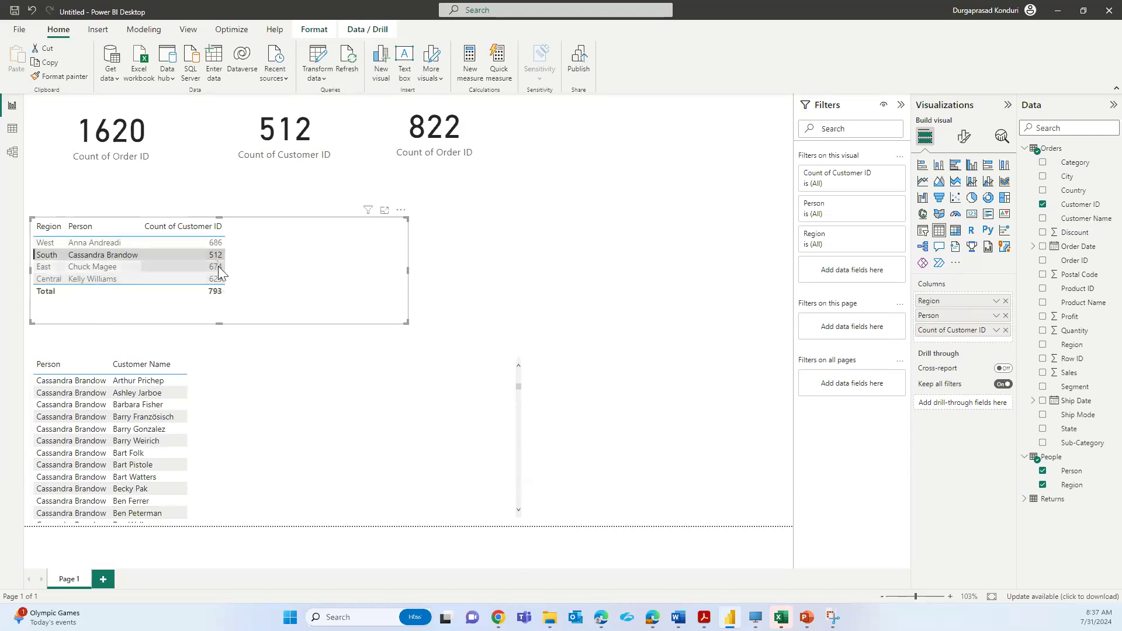
pyautogui.click(617, 219)
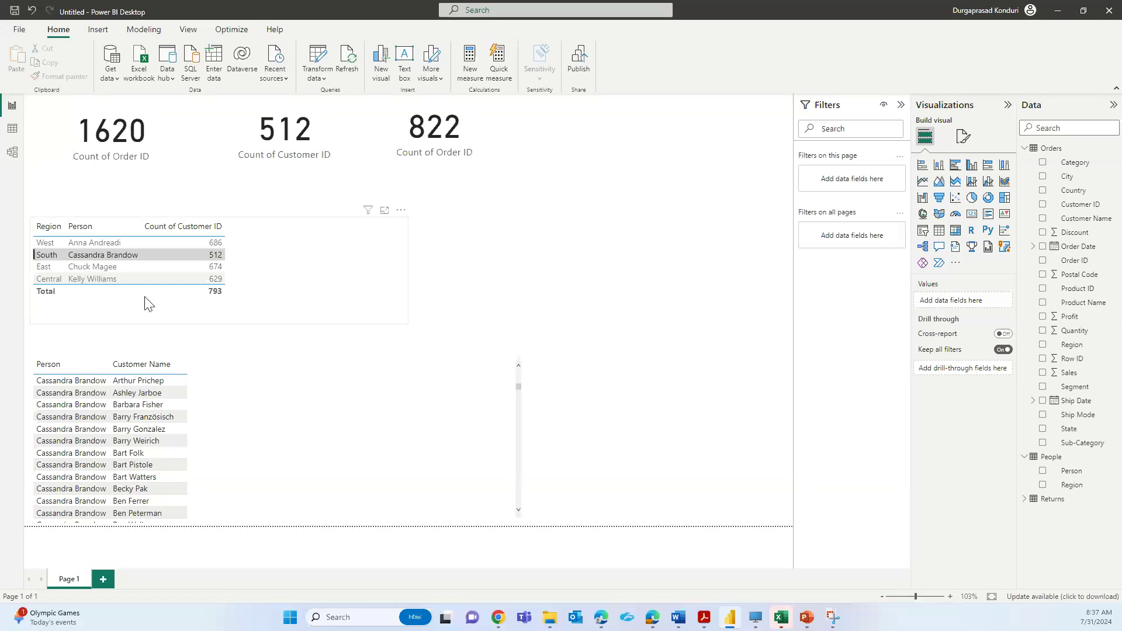
pyautogui.click(130, 280)
pyautogui.click(124, 266)
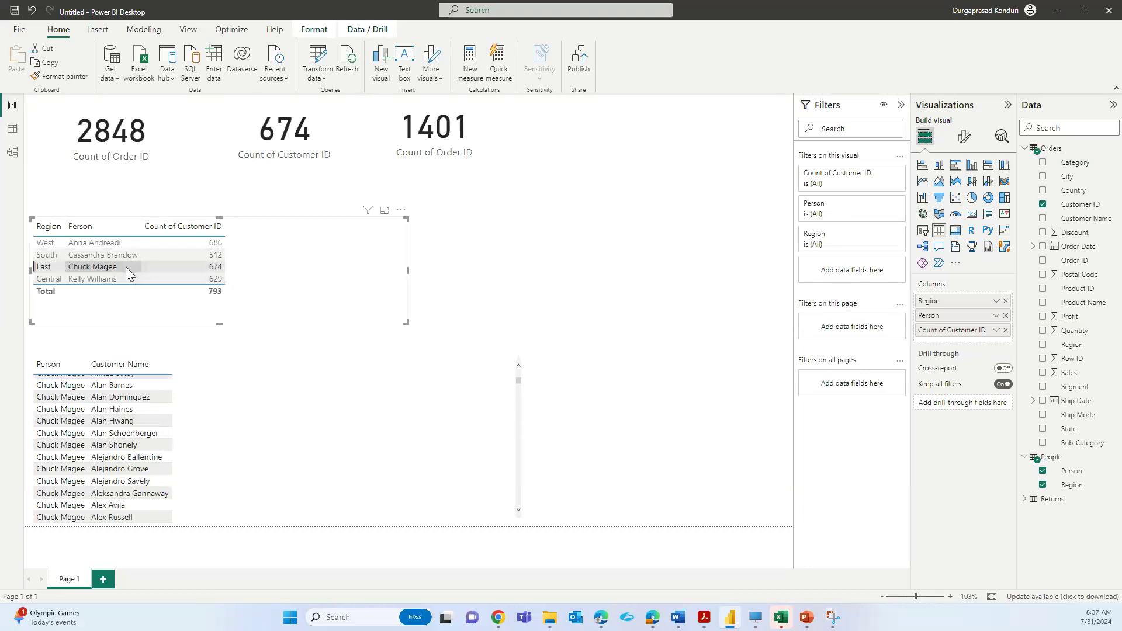
pyautogui.click(97, 255)
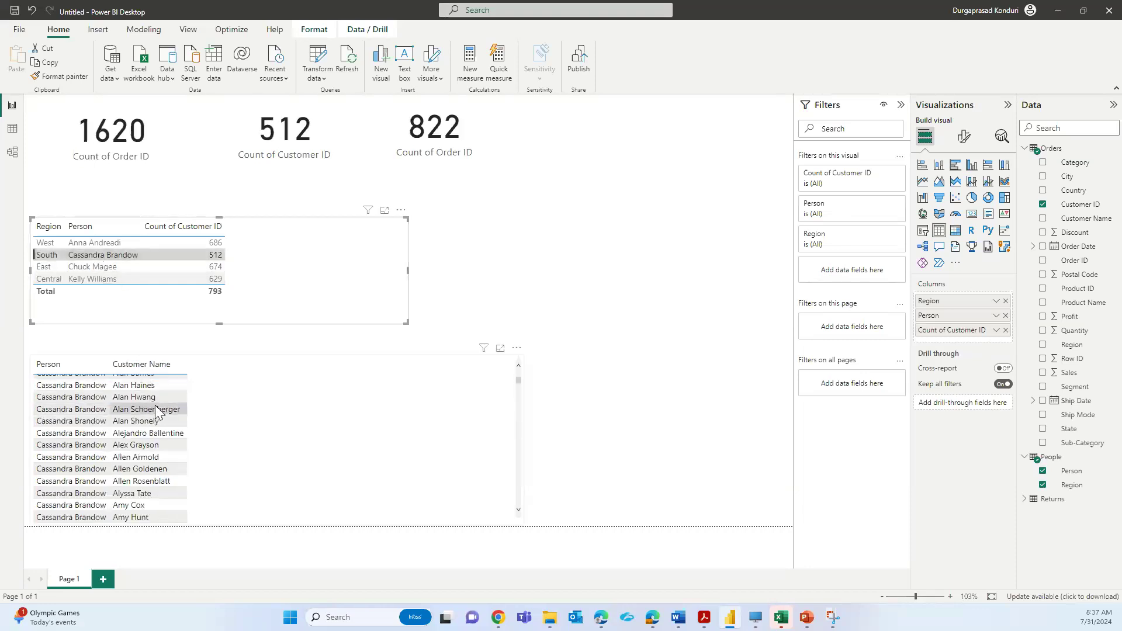
pyautogui.click(98, 267)
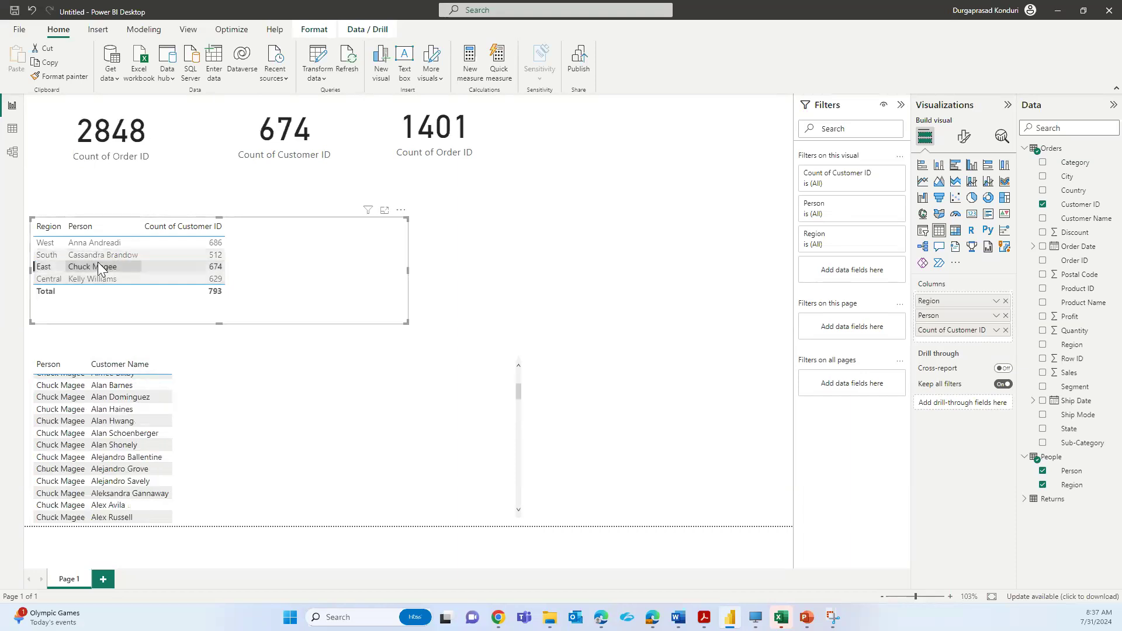
pyautogui.click(94, 244)
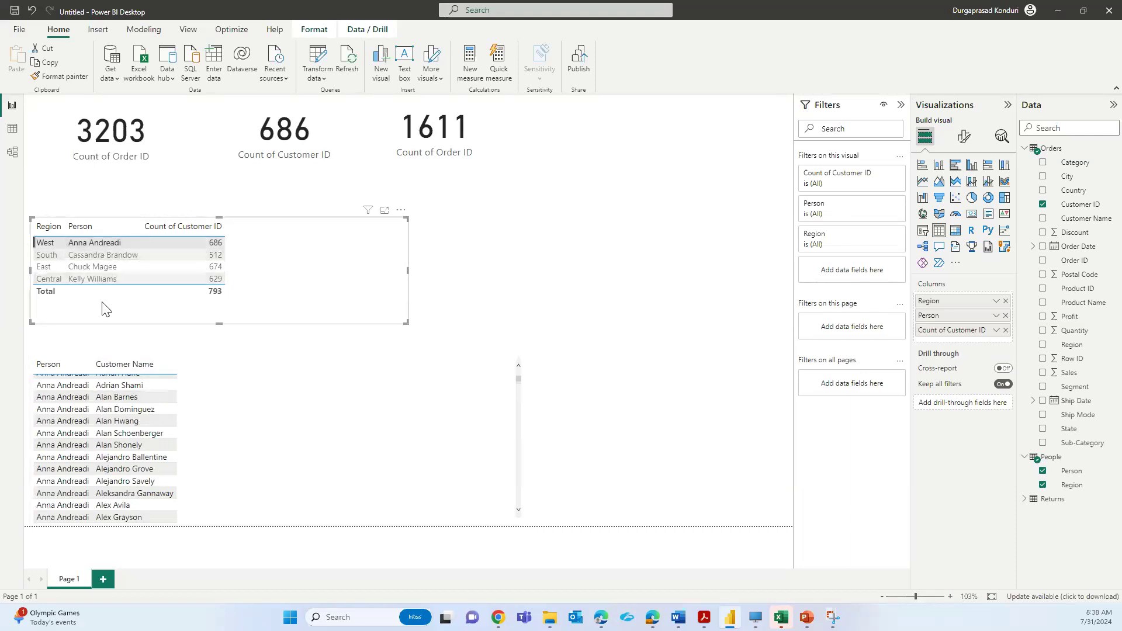
pyautogui.click(591, 276)
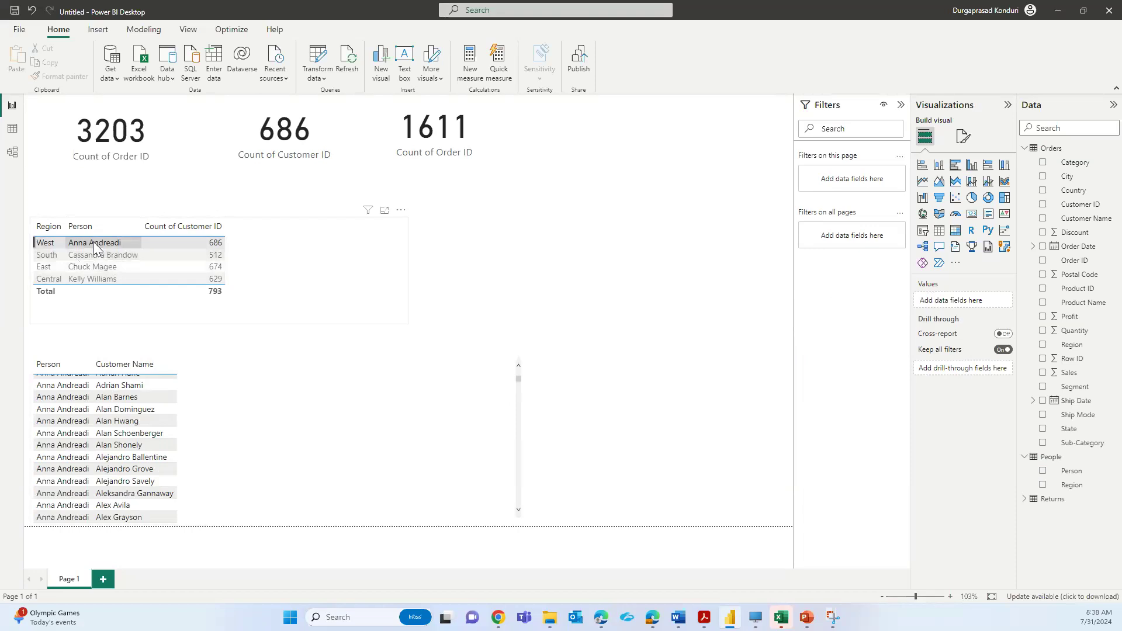
# Turn on applying the security filter in both directions for the Orders–People Region relationship
pyautogui.click(12, 152)
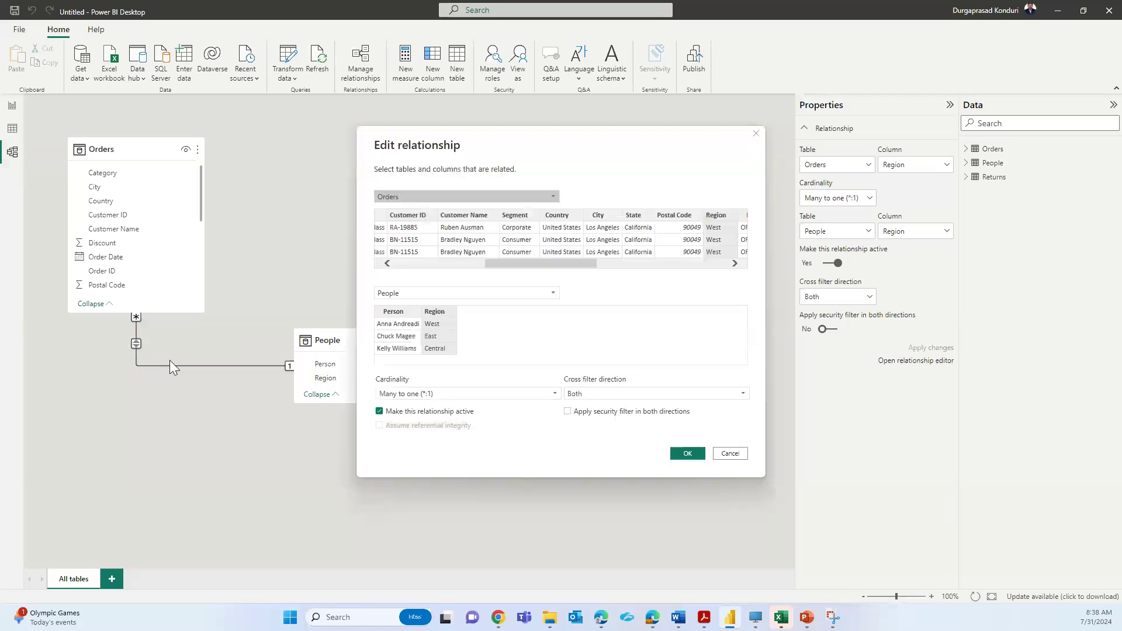
pyautogui.moveTo(514, 268); pyautogui.dragTo(458, 263)
pyautogui.click(408, 297)
pyautogui.click(408, 297)
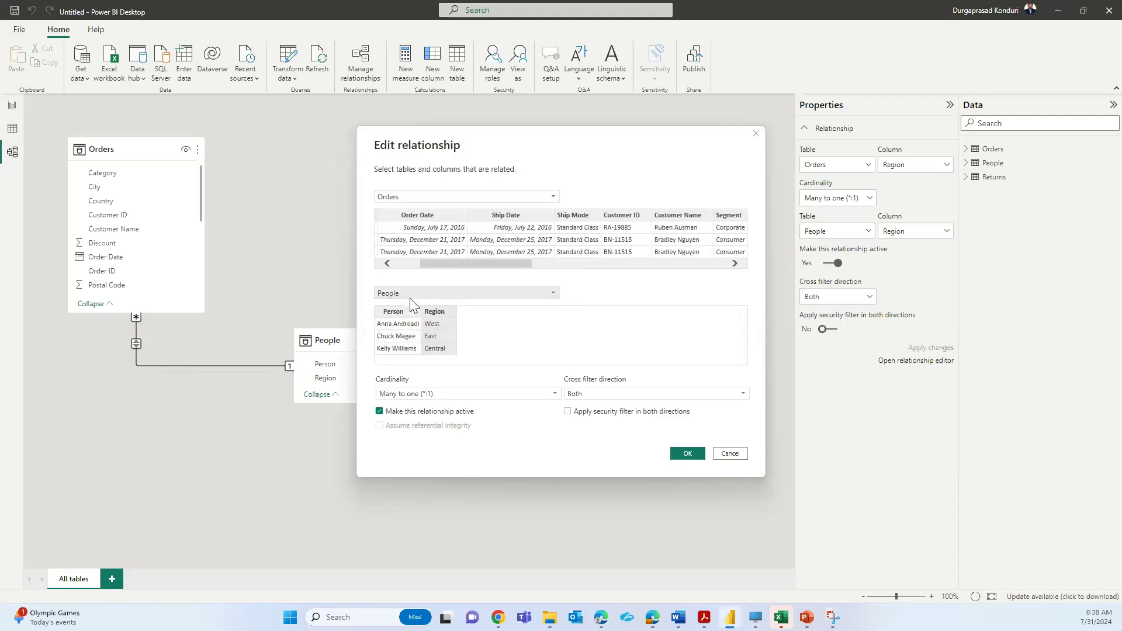
pyautogui.click(569, 413)
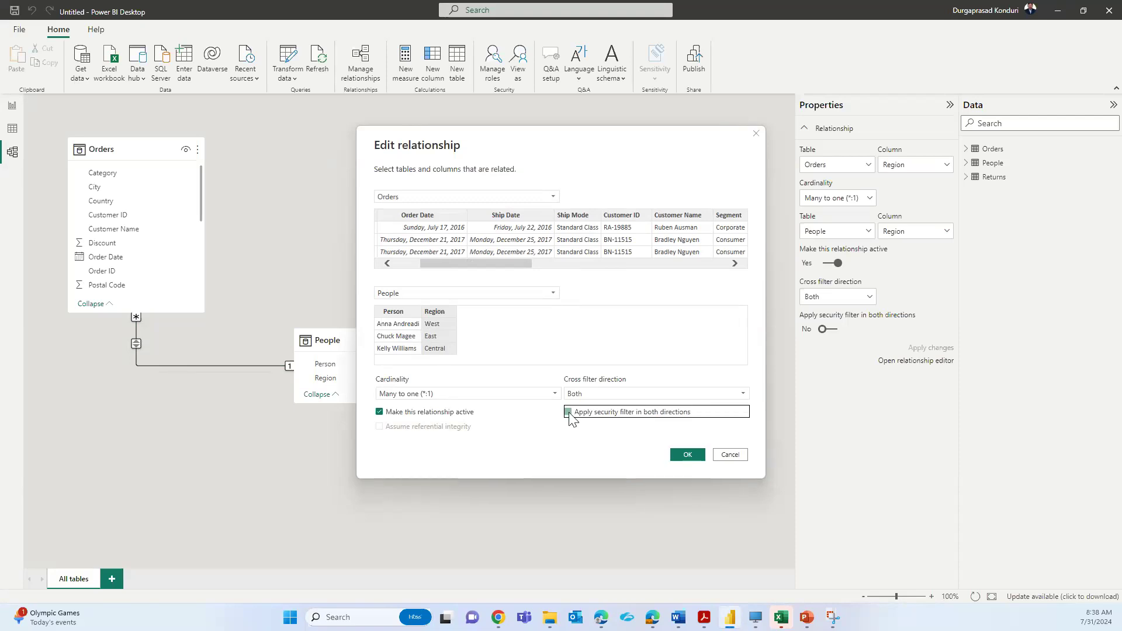
pyautogui.click(685, 455)
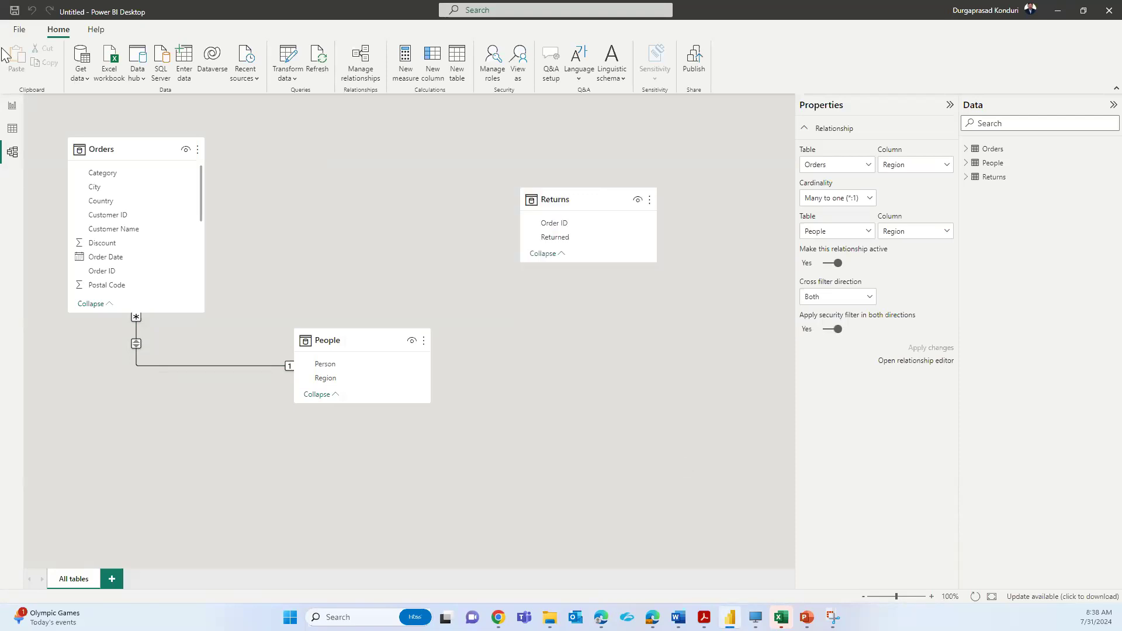
# Cross-filter the report by the Central and West rows to check the cards and the customer list
pyautogui.click(13, 106)
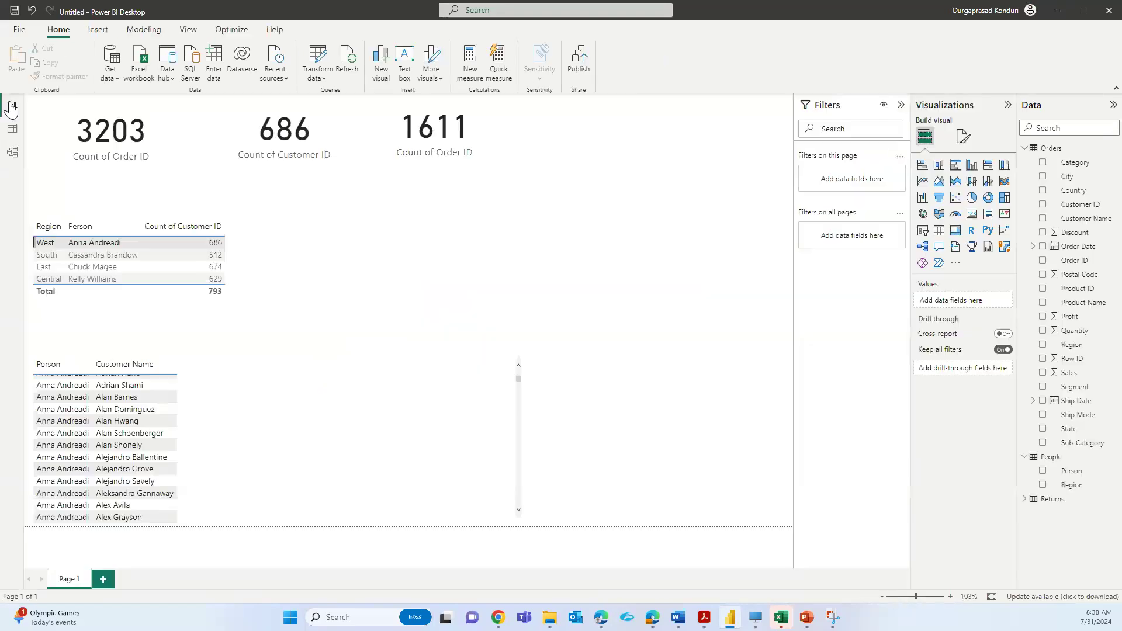
pyautogui.click(129, 275)
pyautogui.click(103, 245)
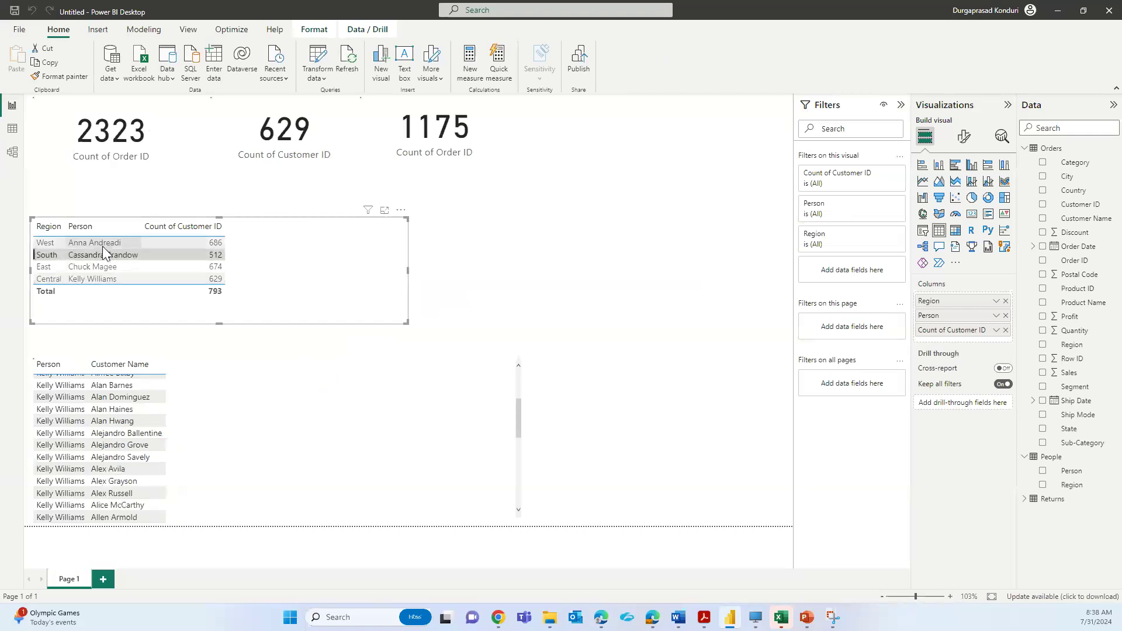
# Review the cardinality options of the Orders–People relationship and make the relationship inactive, without security filtering in both directions
pyautogui.click(12, 152)
pyautogui.rightClick(134, 346)
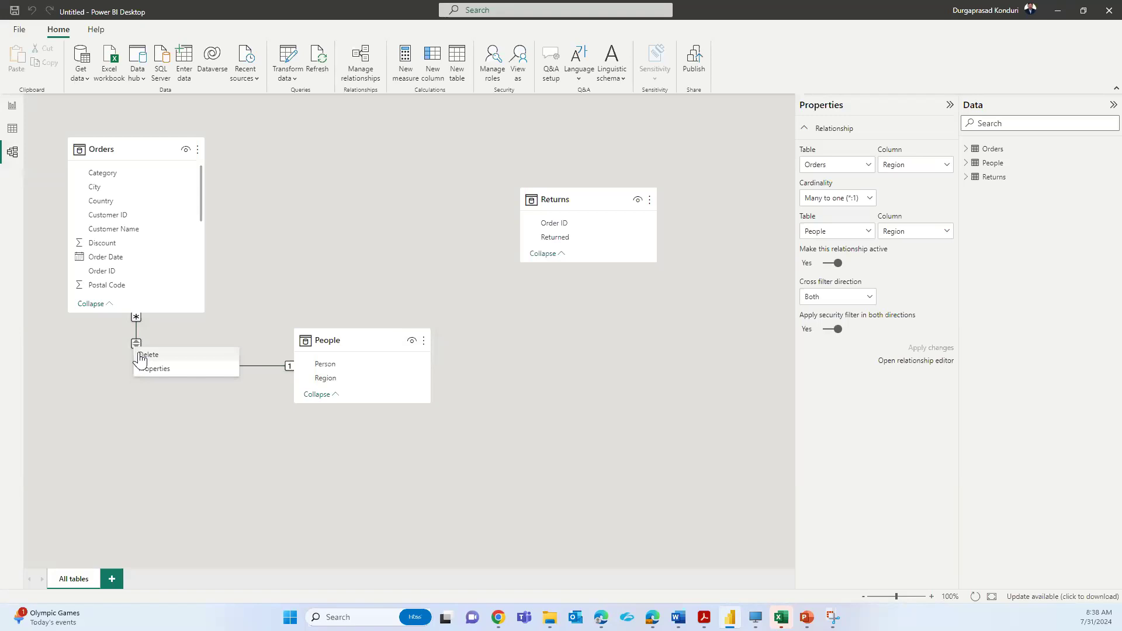
pyautogui.click(147, 366)
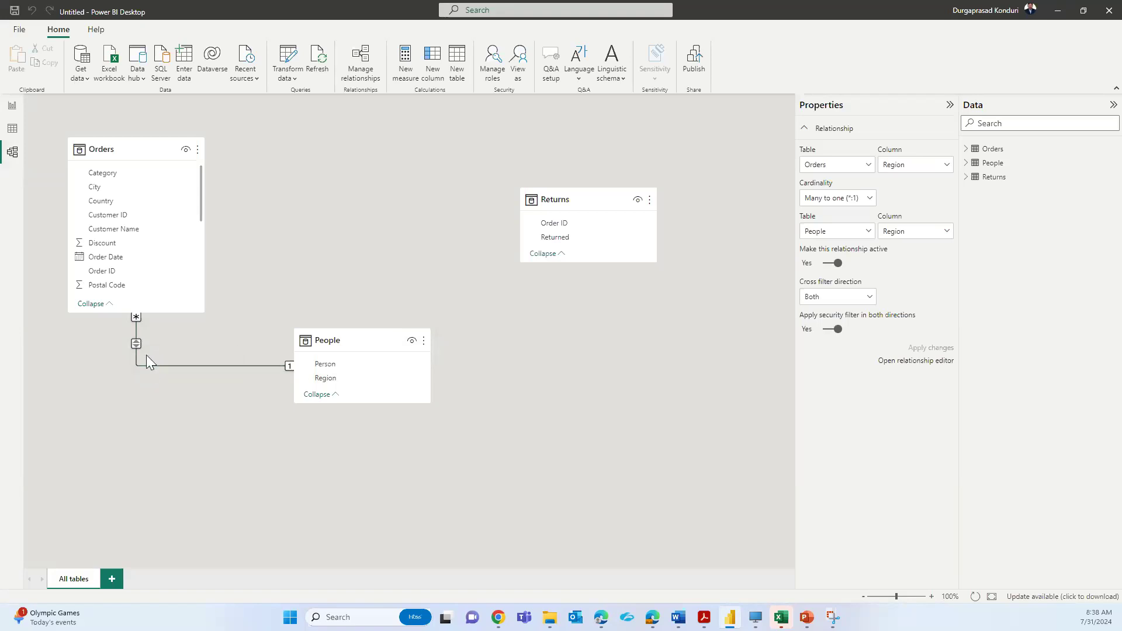
pyautogui.click(456, 393)
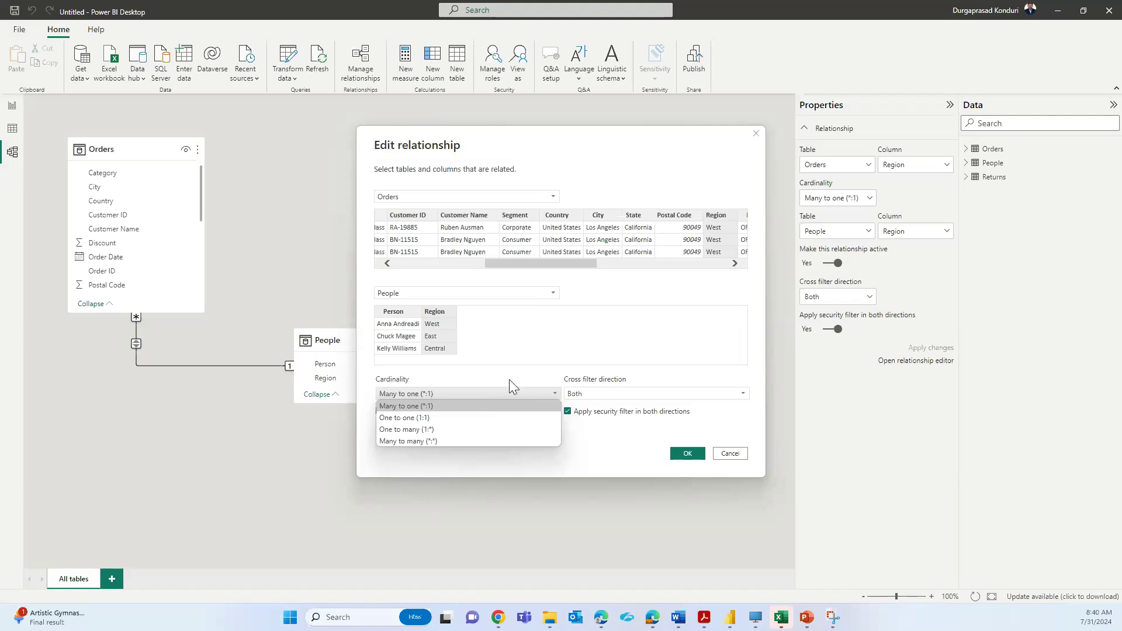
pyautogui.click(509, 383)
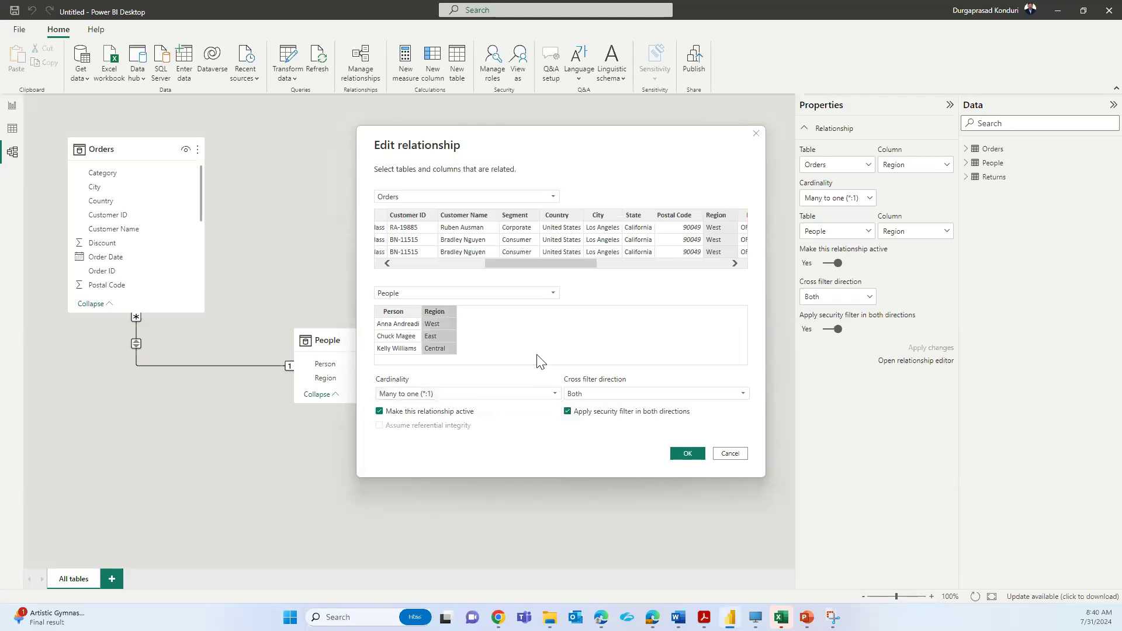
pyautogui.click(443, 412)
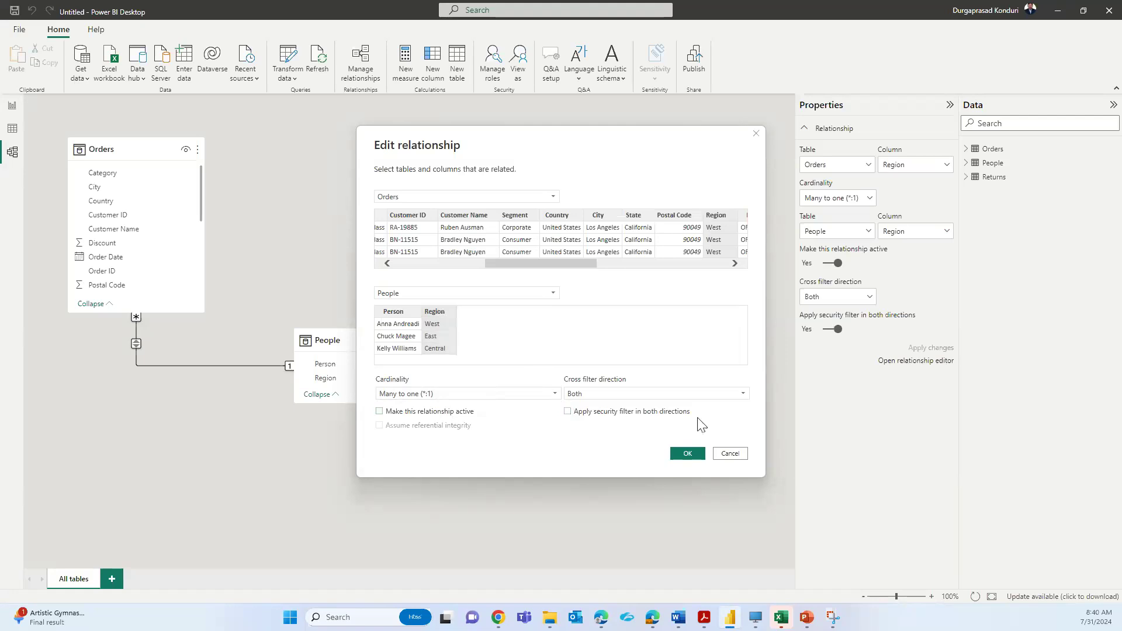
pyautogui.click(688, 454)
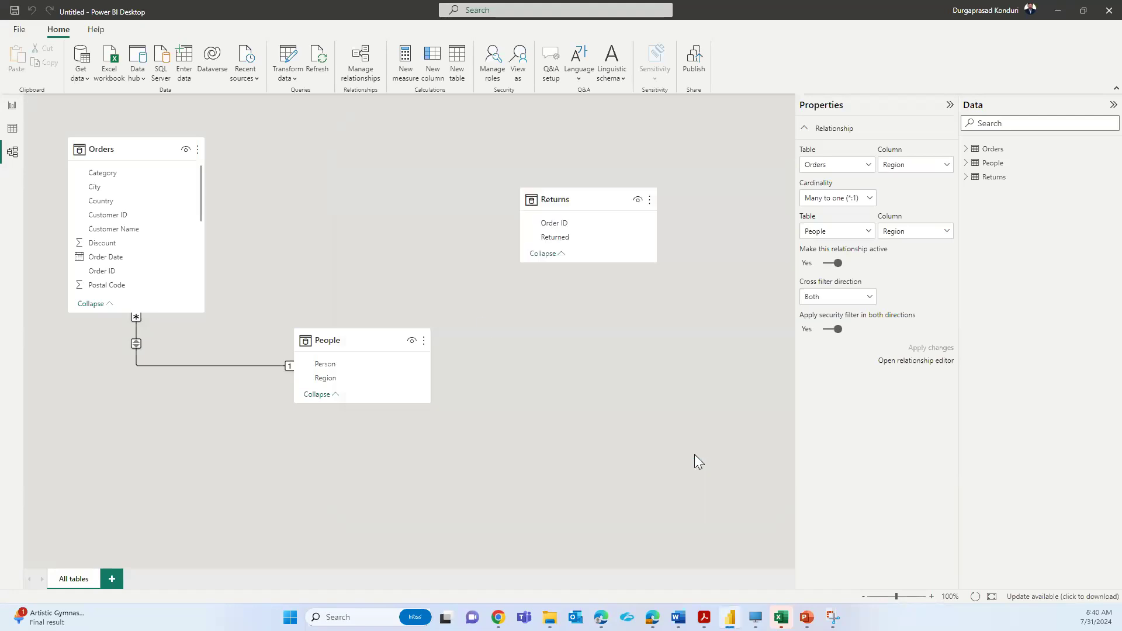
# Check the report visuals with the relationship inactive, and reactivate the Orders (Region) to People (Region) relationship
pyautogui.click(12, 111)
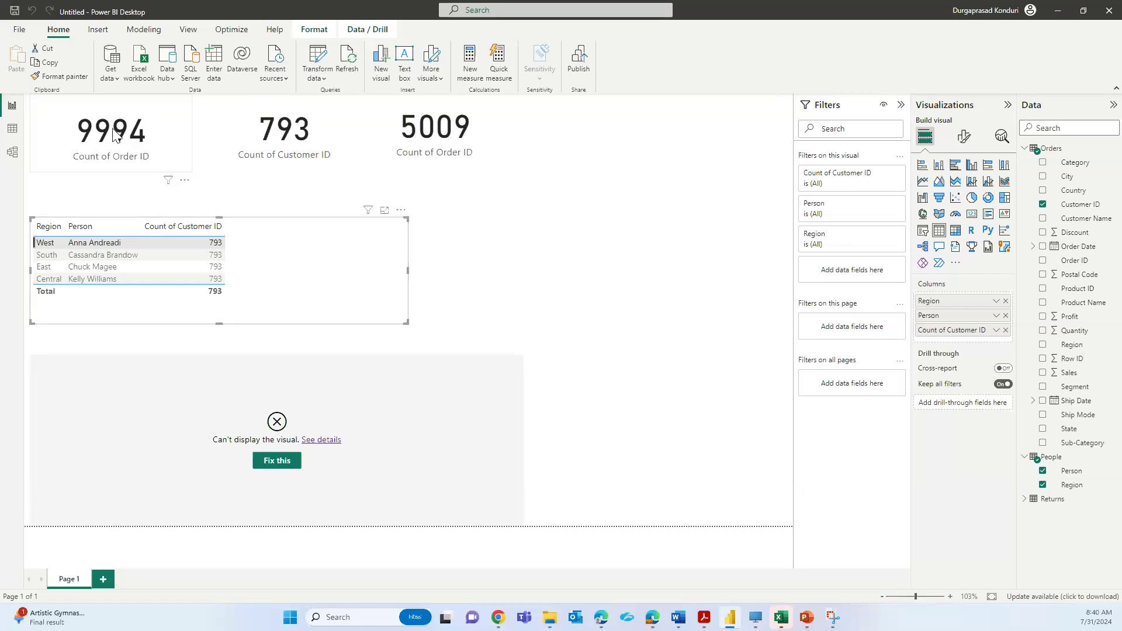
pyautogui.click(12, 153)
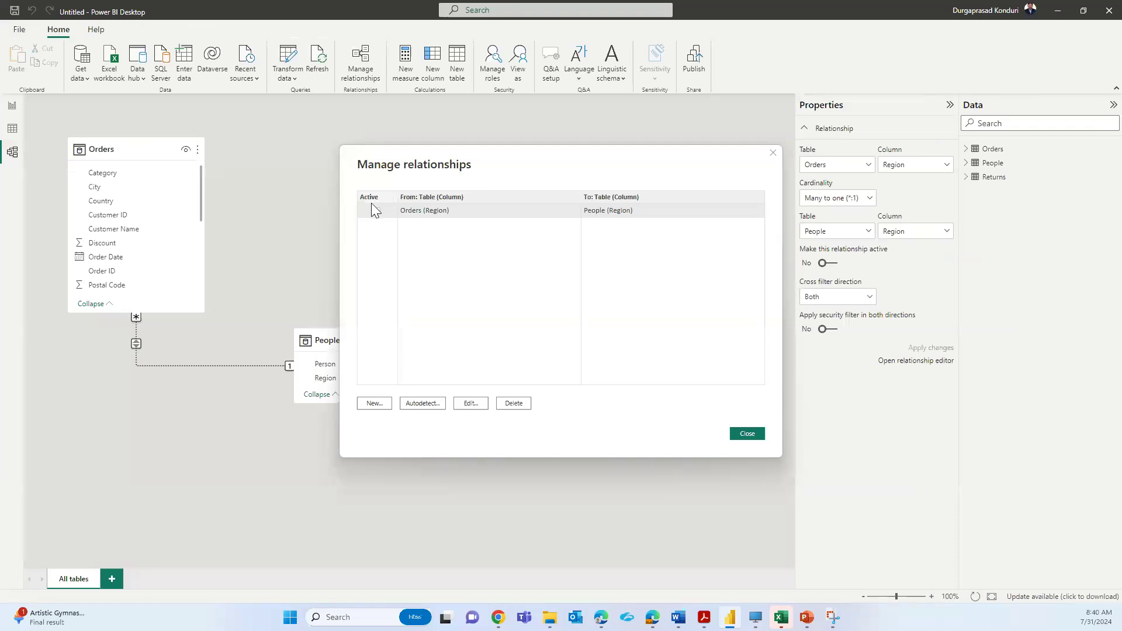
pyautogui.click(377, 211)
pyautogui.click(751, 434)
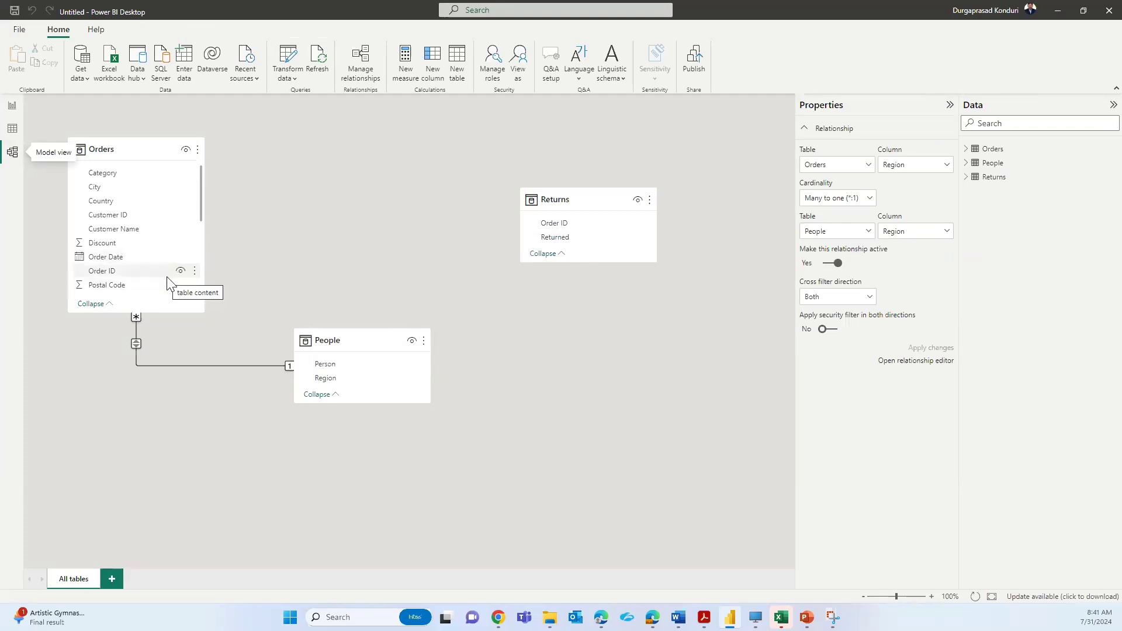
# Relate the Orders table to the Returns table on Order ID, and reposition the Orders table above People, closer to Returns
pyautogui.moveTo(166, 277); pyautogui.dragTo(578, 231)
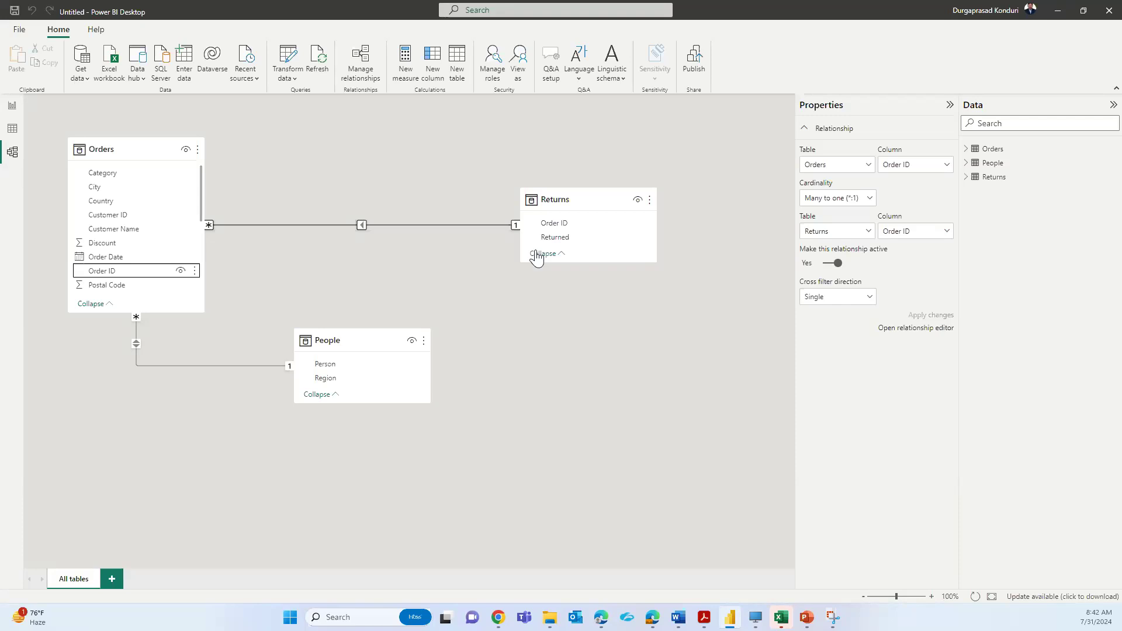
pyautogui.click(630, 331)
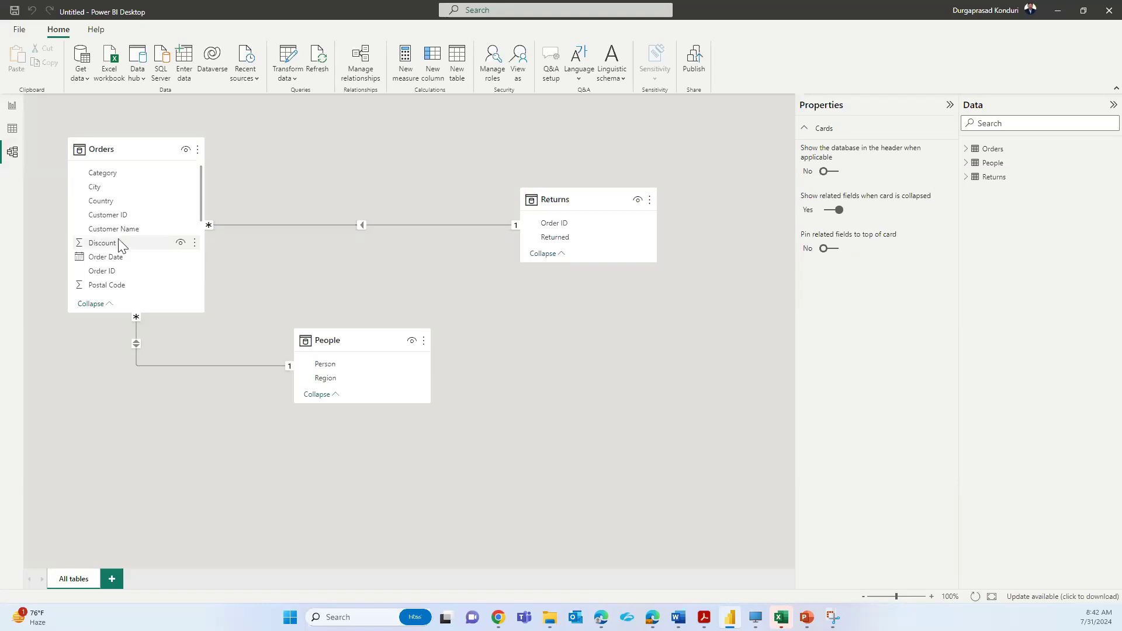
pyautogui.moveTo(133, 150); pyautogui.dragTo(393, 114)
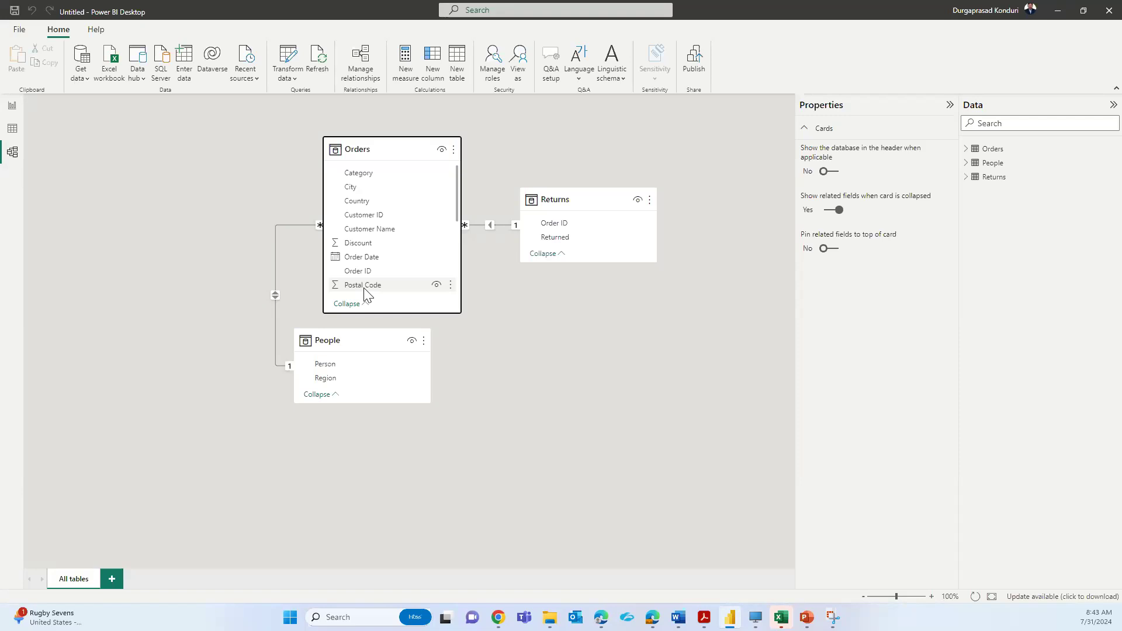
pyautogui.click(184, 162)
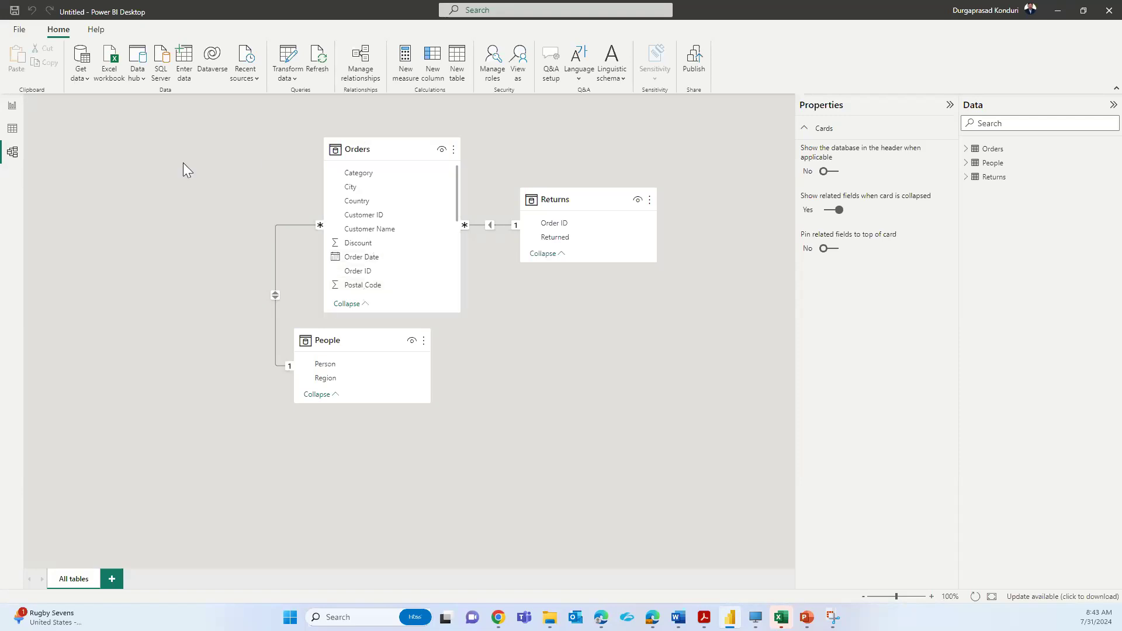
# Add a new stacked column chart to the report page with Order Date on the X-axis as a plain date instead of a hierarchy
pyautogui.click(12, 106)
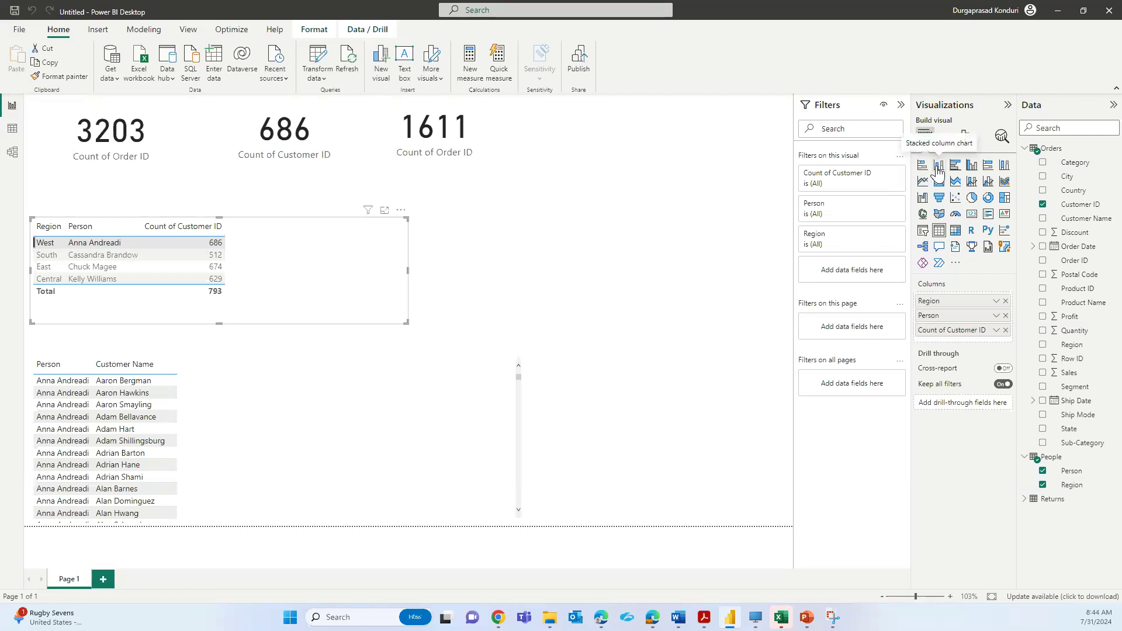
pyautogui.click(939, 168)
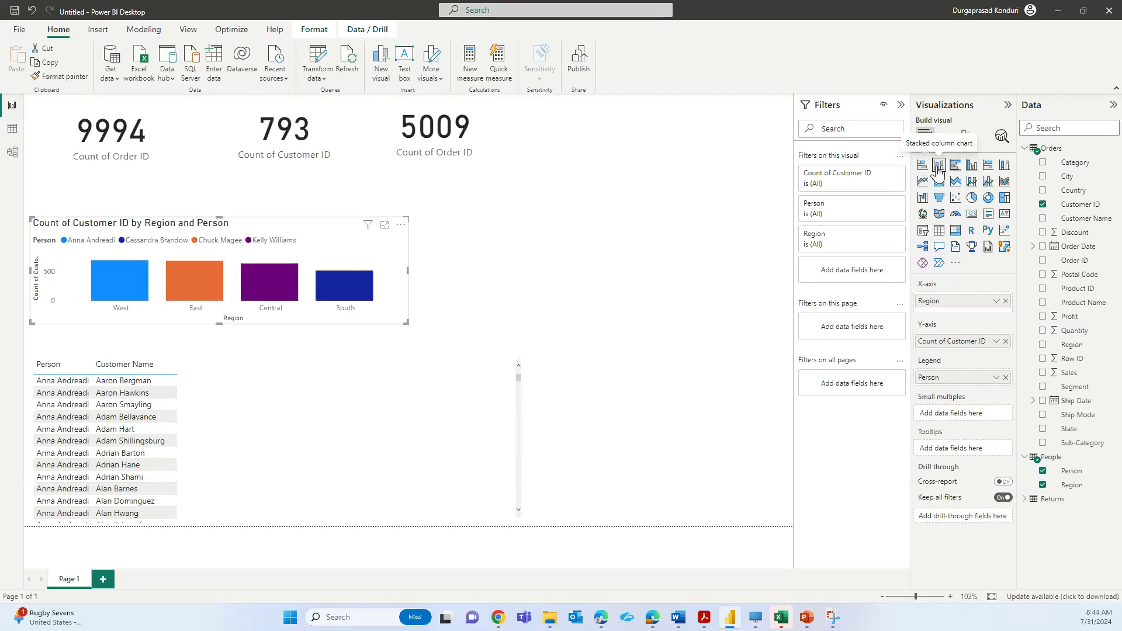
pyautogui.hotkey('ctrl', 'z')
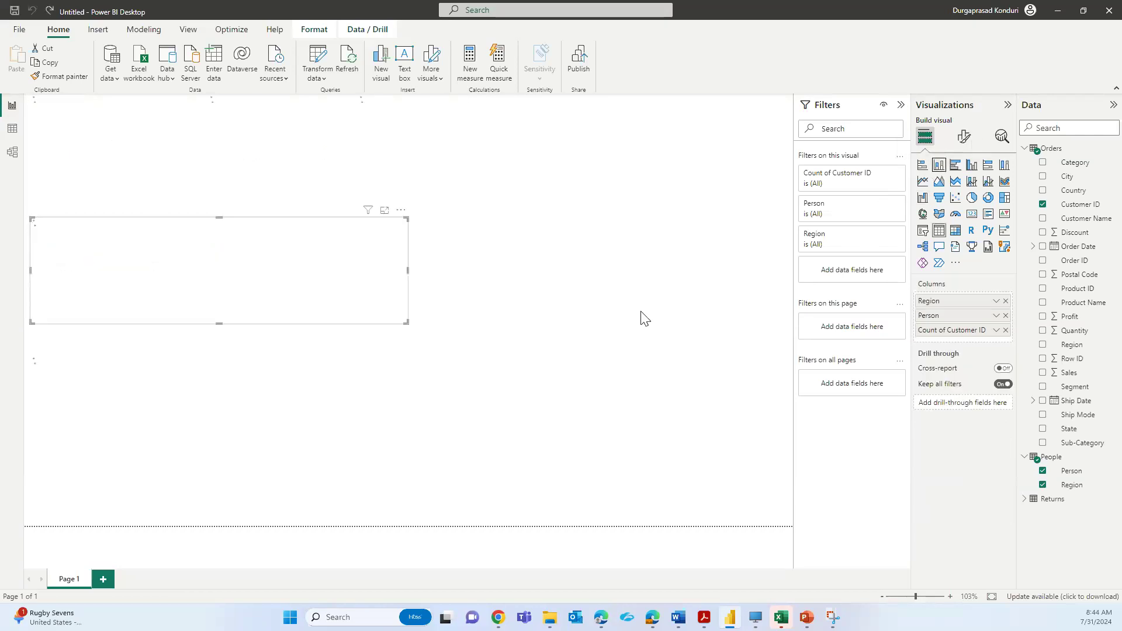
pyautogui.click(550, 290)
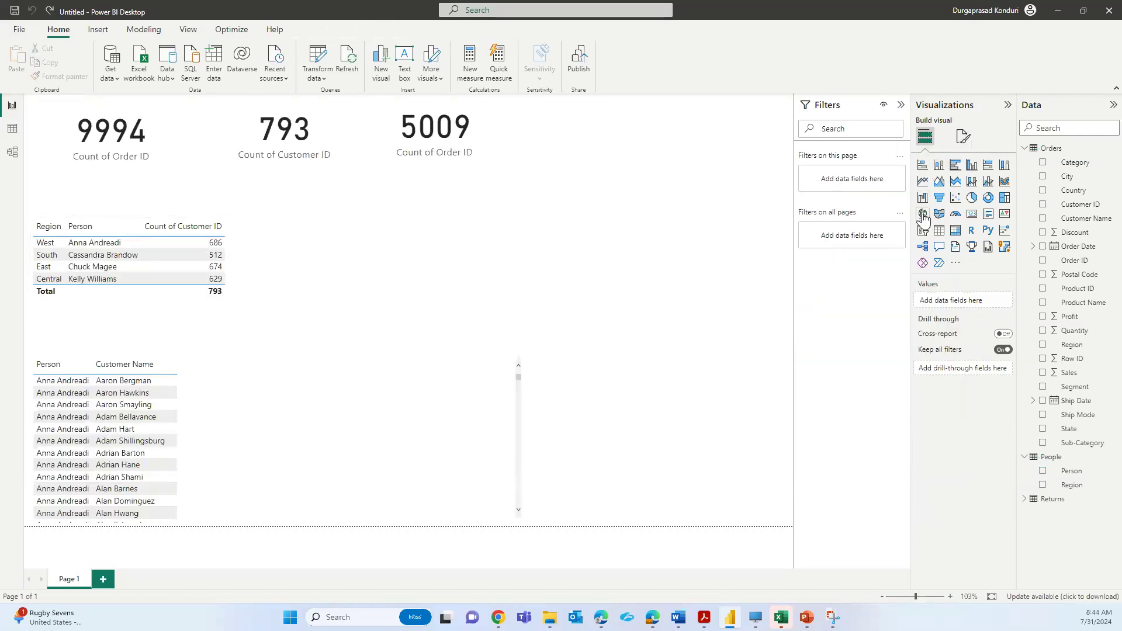
pyautogui.click(946, 167)
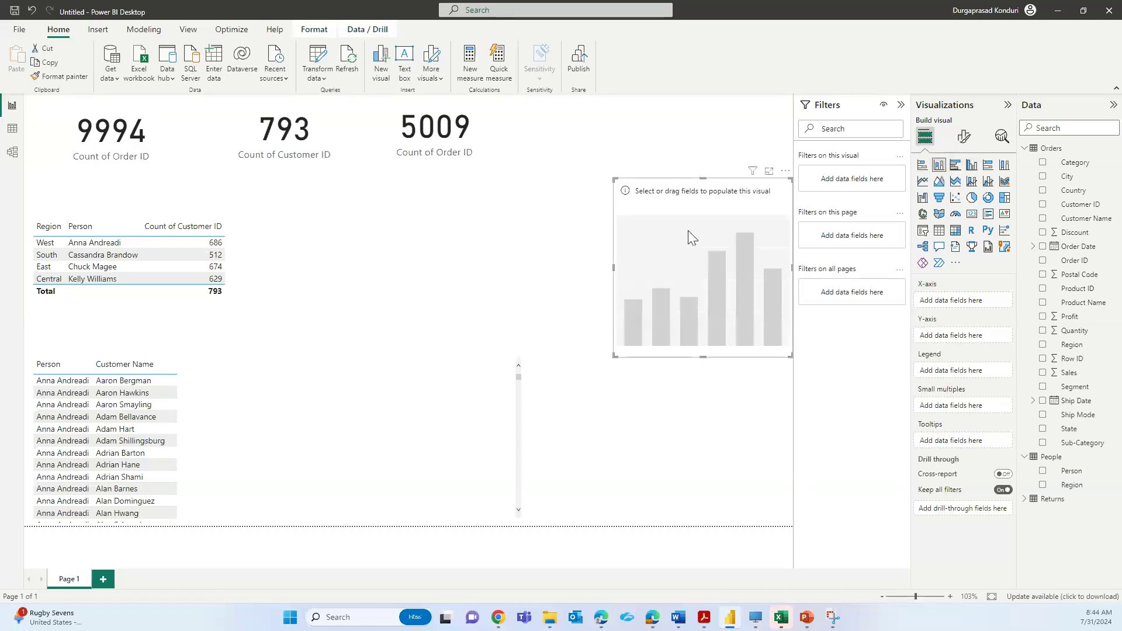
pyautogui.click(1042, 247)
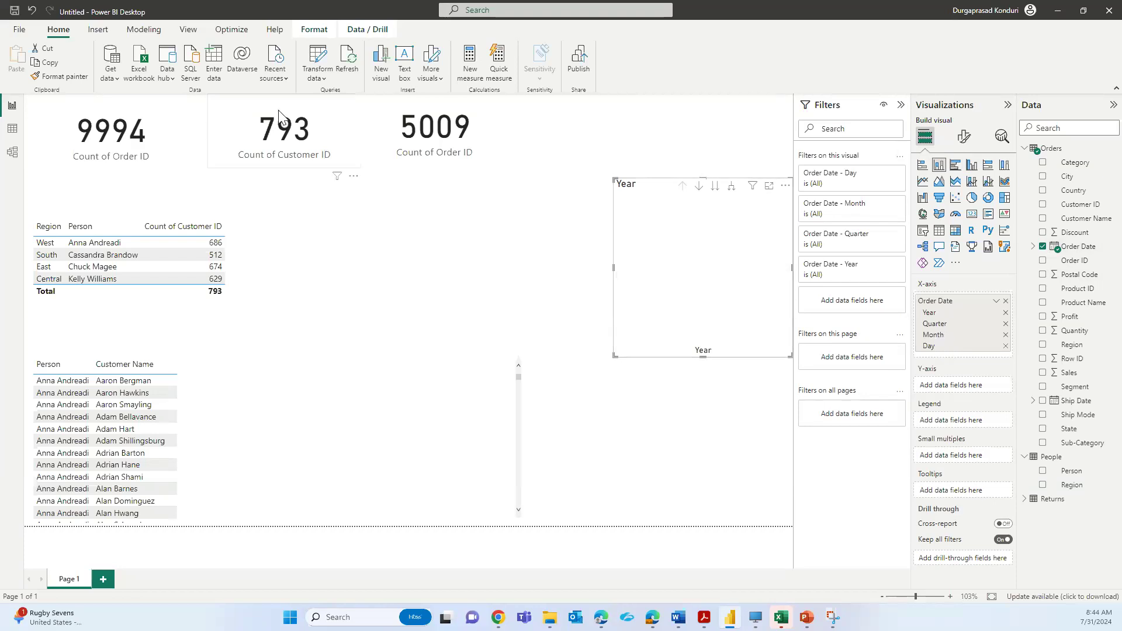
pyautogui.click(996, 302)
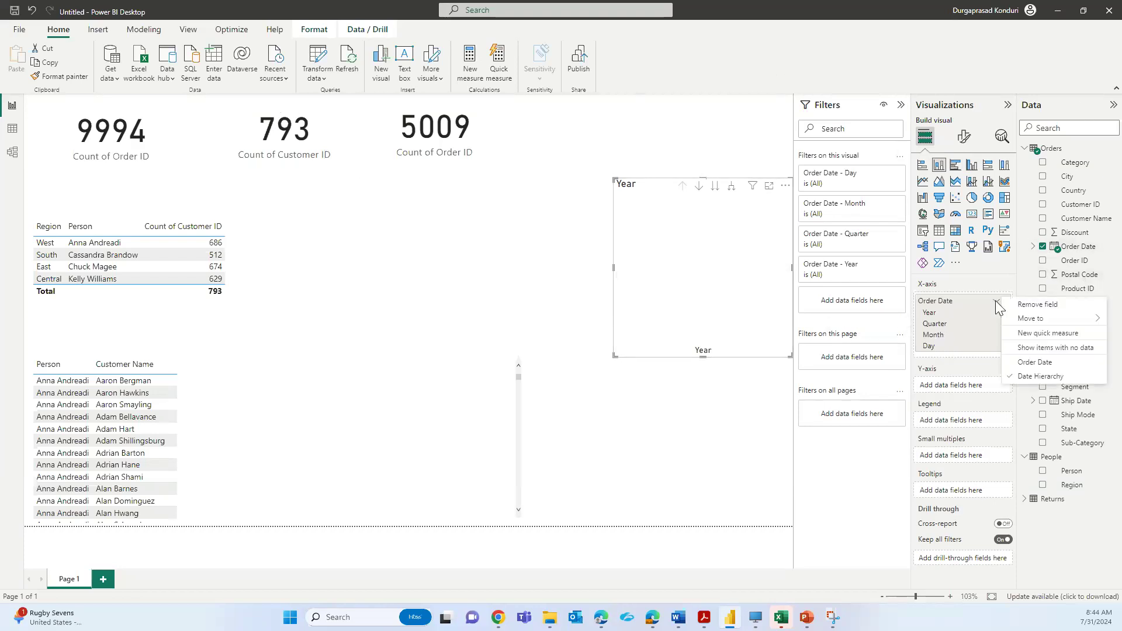
pyautogui.click(1031, 362)
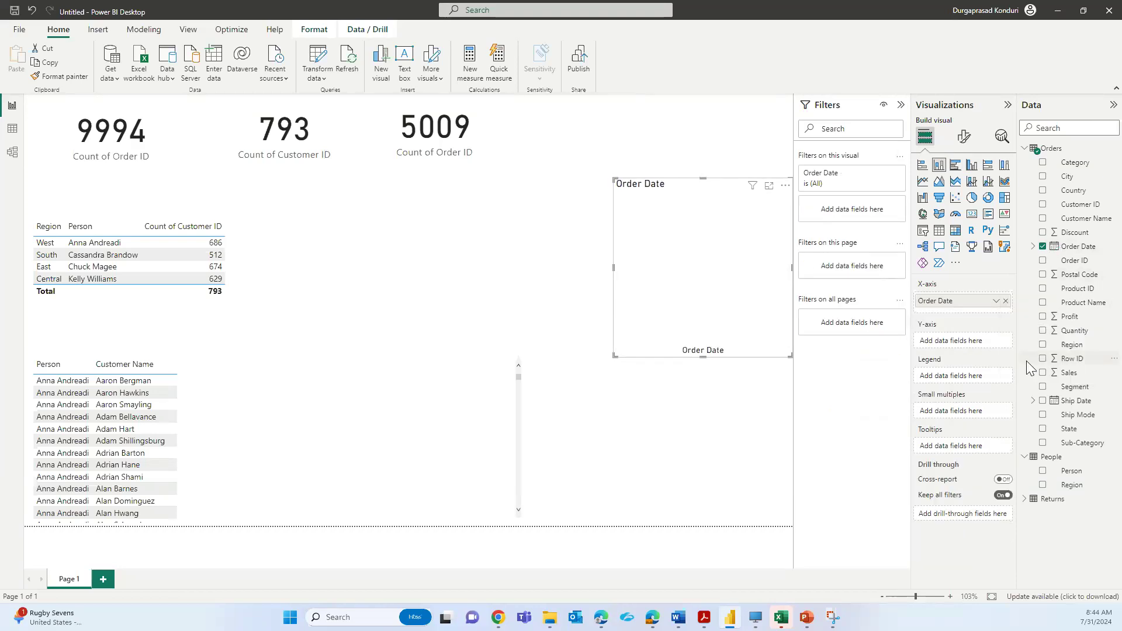
# Add Profit to the Y-axis of the Order Date chart and widen the visual toward the region table
pyautogui.click(1044, 263)
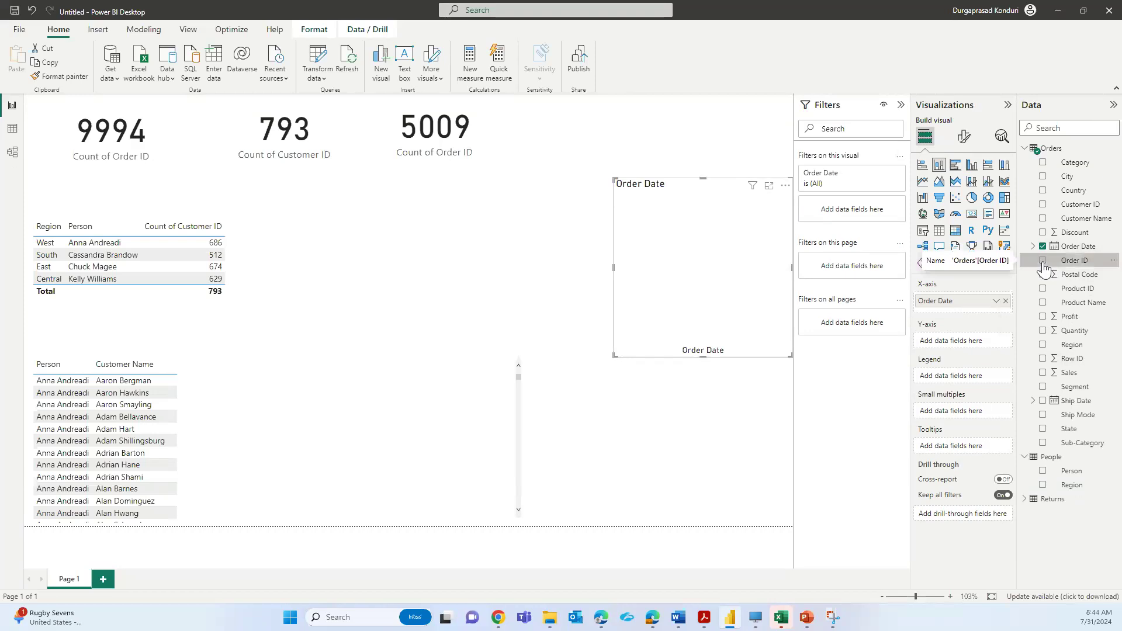
pyautogui.click(1044, 263)
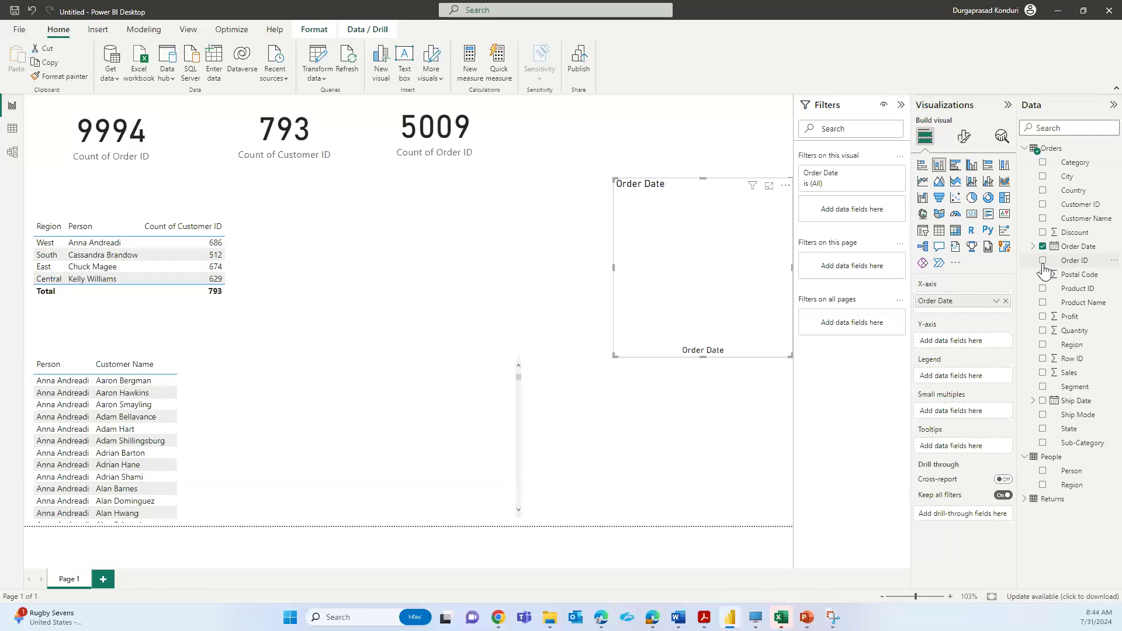
pyautogui.click(1042, 318)
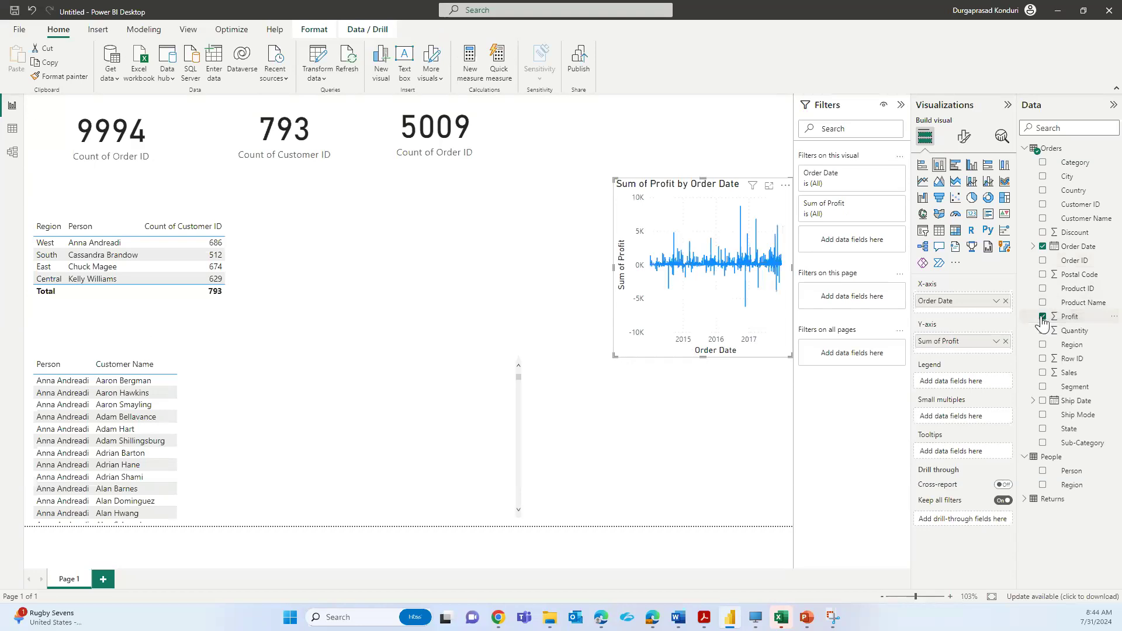
pyautogui.moveTo(614, 178); pyautogui.dragTo(402, 188)
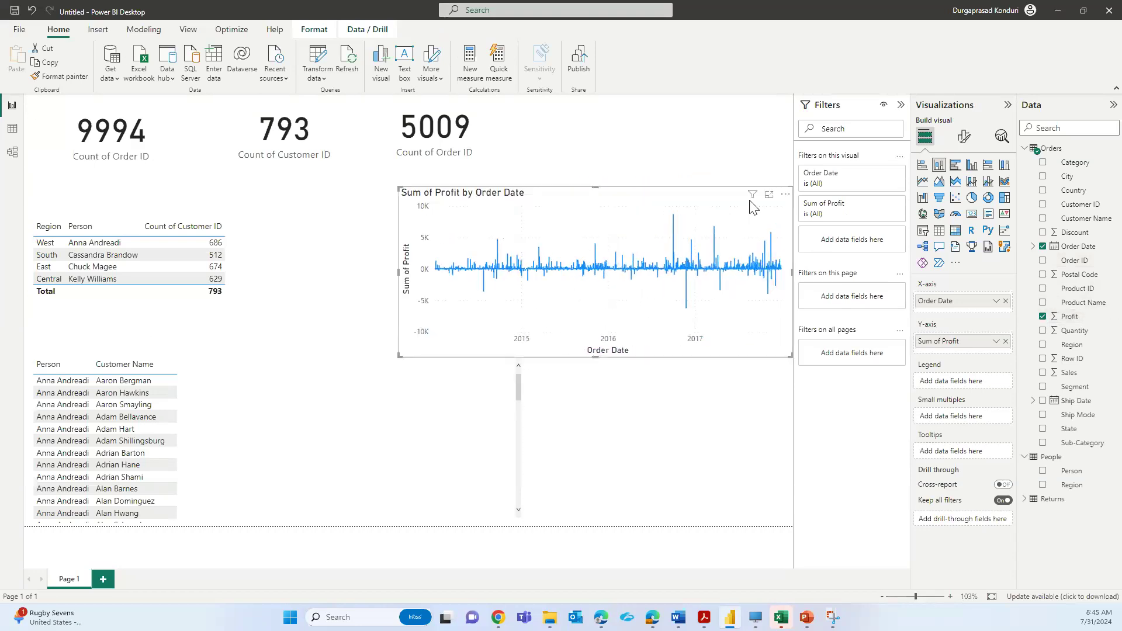
# Enlarge the profit by order date chart in focus mode and check the options of its Order Date field
pyautogui.click(769, 195)
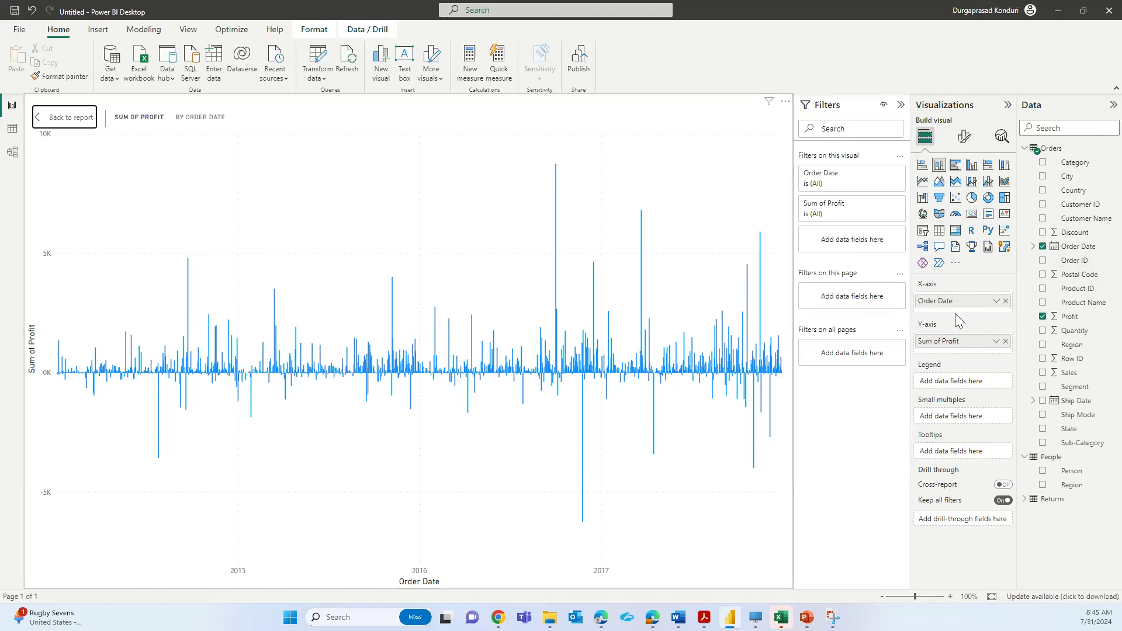
pyautogui.click(996, 301)
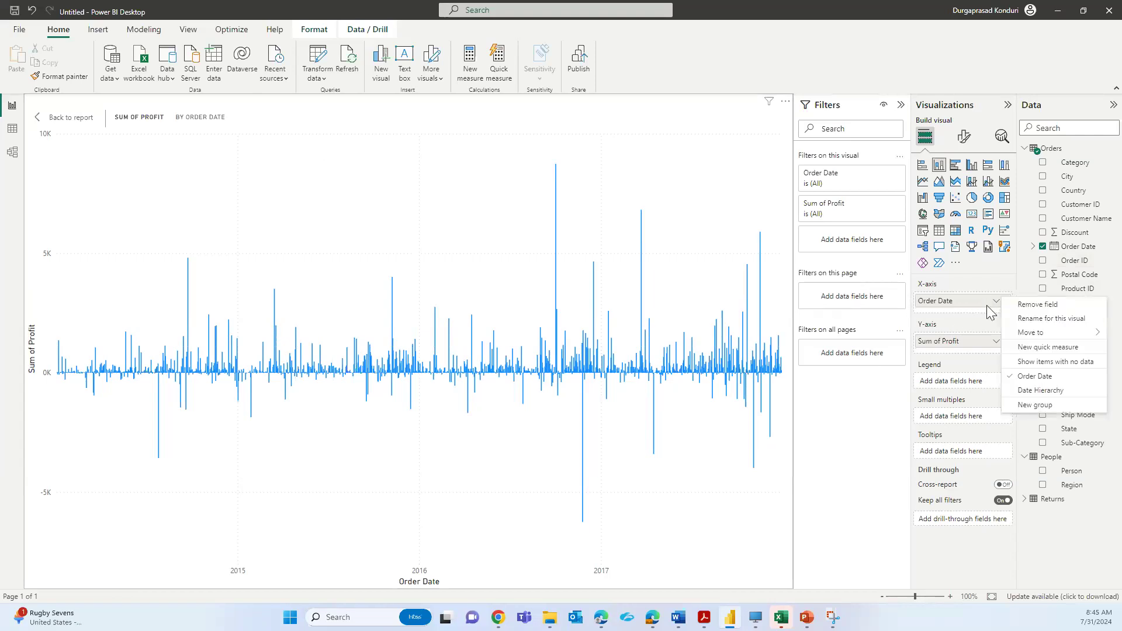
pyautogui.click(869, 431)
pyautogui.moveTo(1061, 260); pyautogui.dragTo(1088, 250)
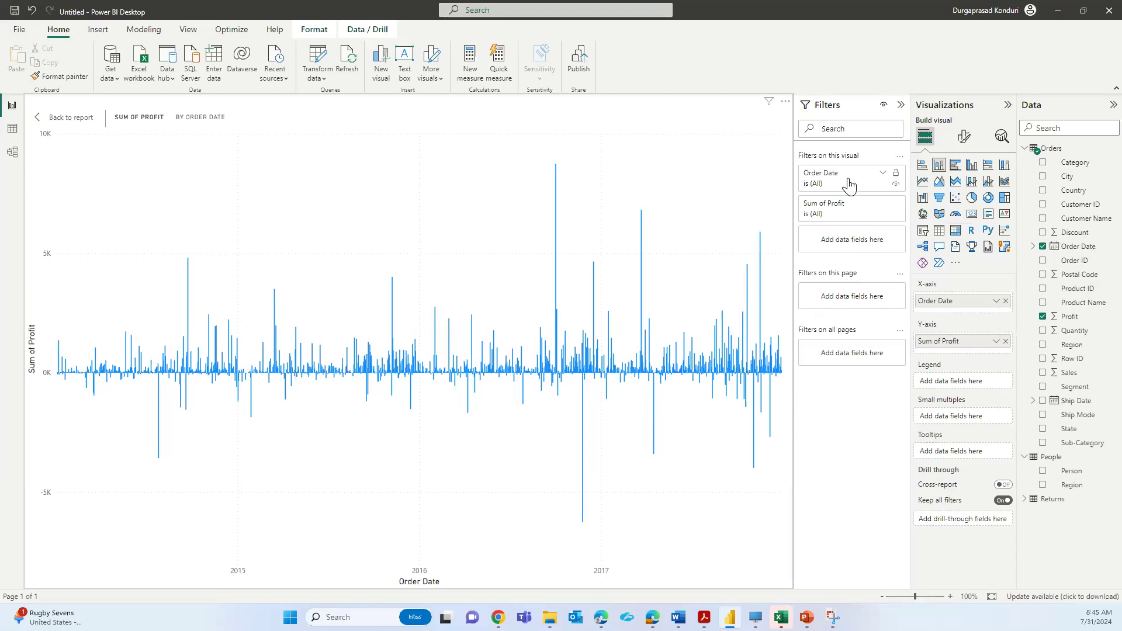
# Filter the enlarged chart's Order Date with a Top N filter showing the top 10 items by Sum of Profit
pyautogui.click(851, 185)
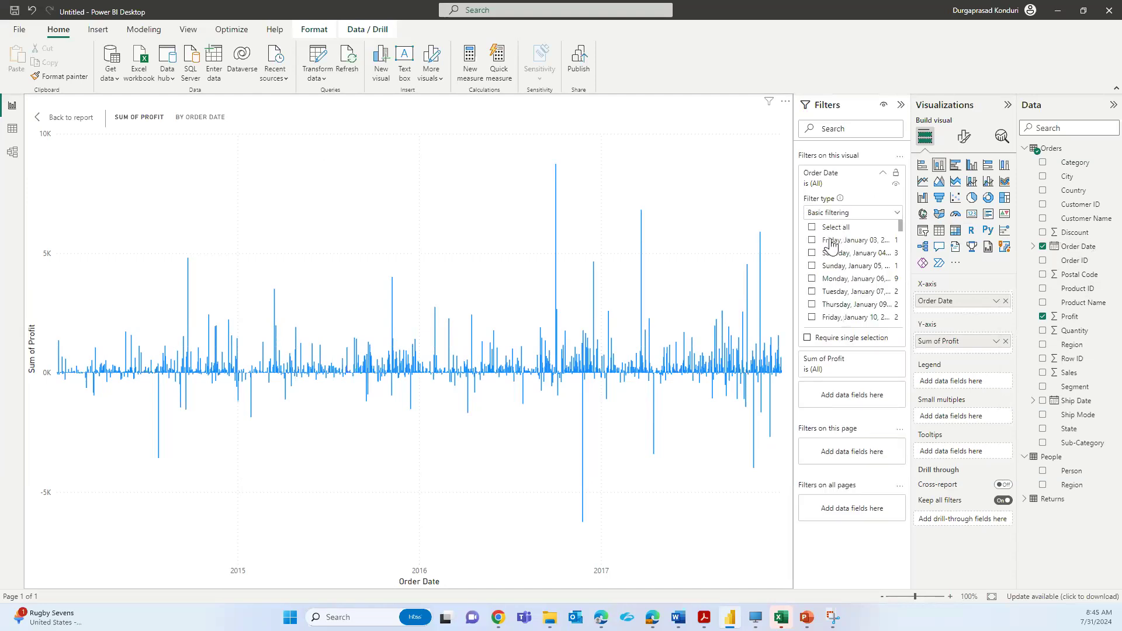
pyautogui.click(842, 215)
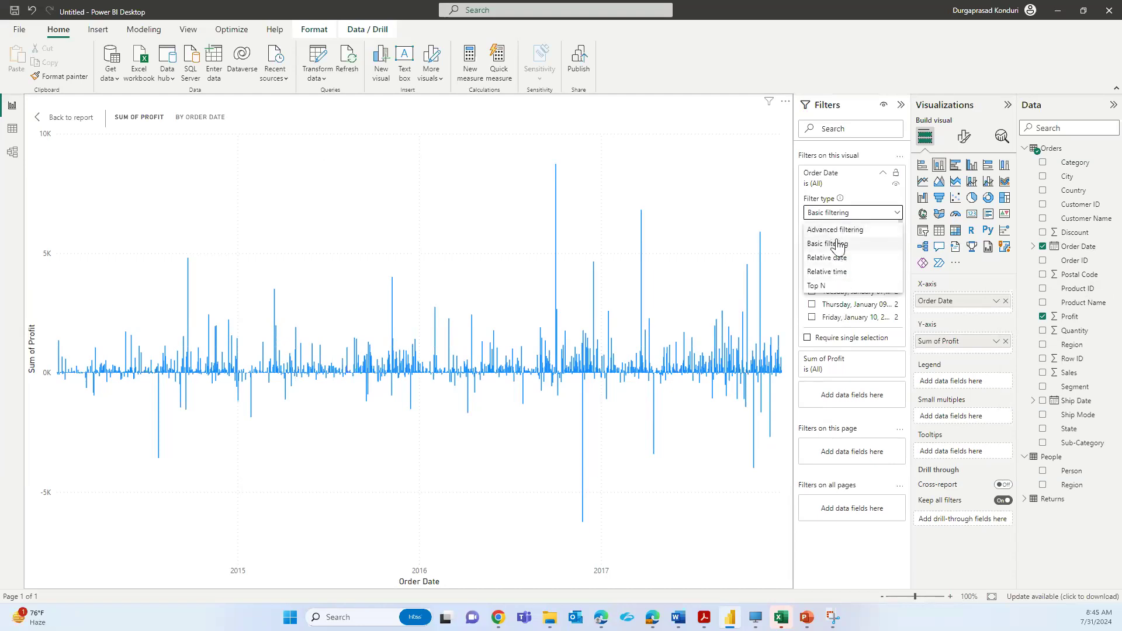
pyautogui.click(830, 289)
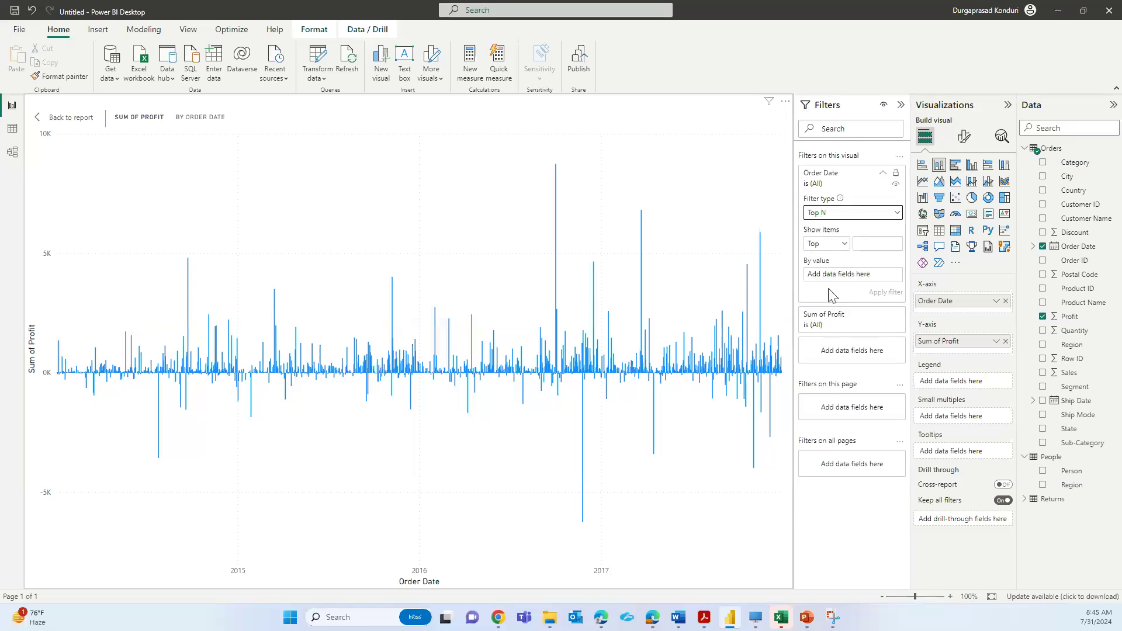
pyautogui.click(873, 247)
pyautogui.write('10')
pyautogui.moveTo(1073, 323); pyautogui.dragTo(867, 287)
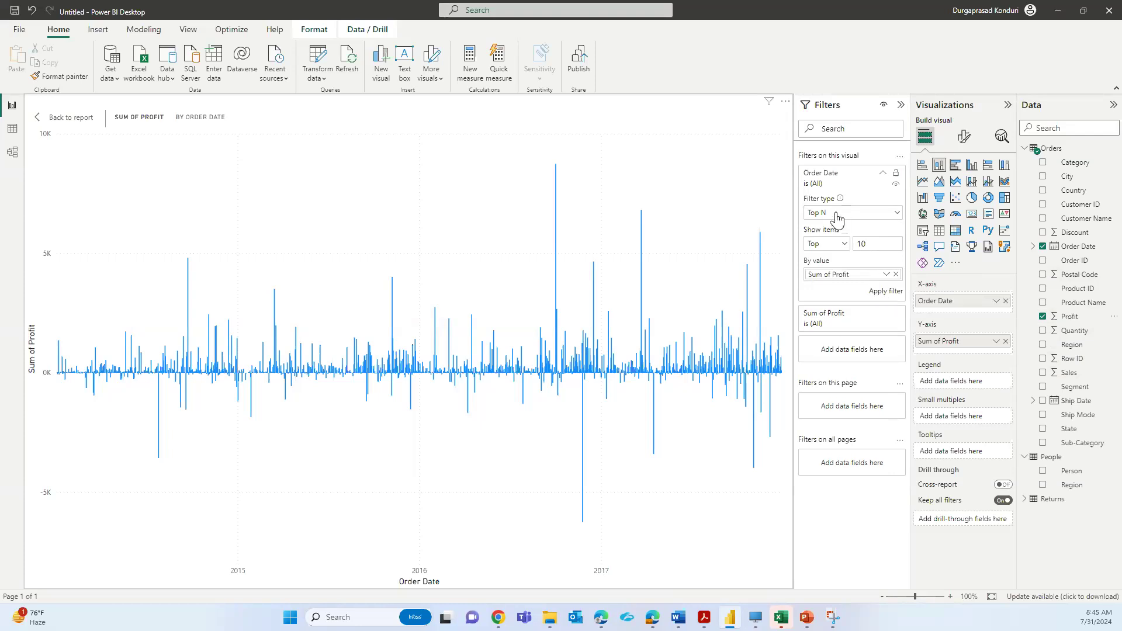
pyautogui.click(885, 292)
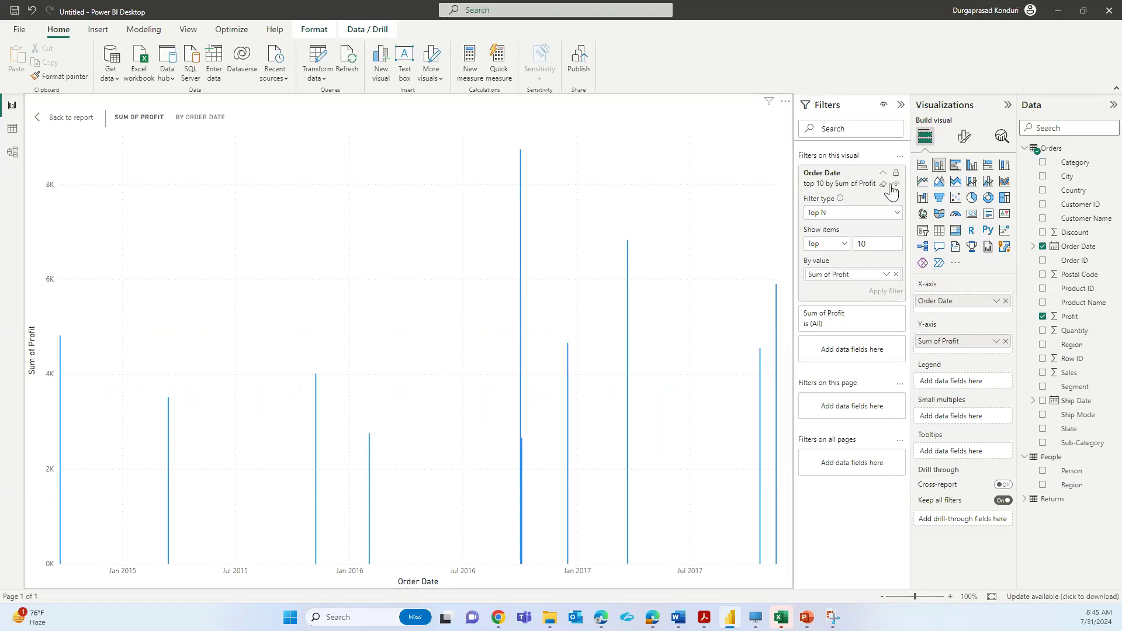
# Clear the Top N filter from Order Date and return from focus mode to the report page
pyautogui.click(896, 274)
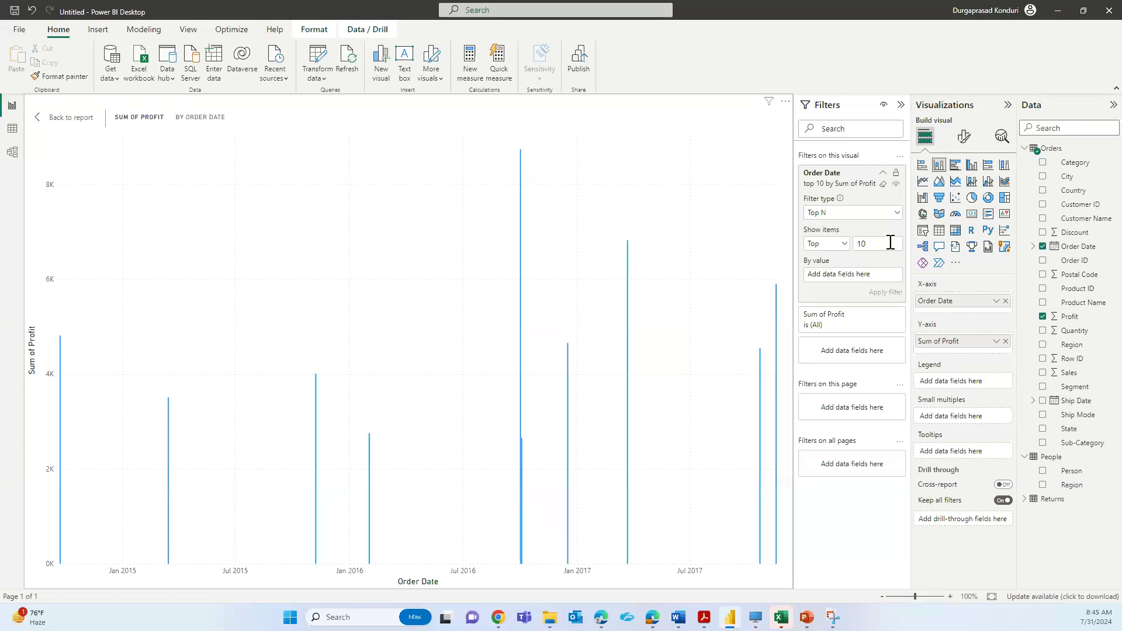
pyautogui.click(884, 185)
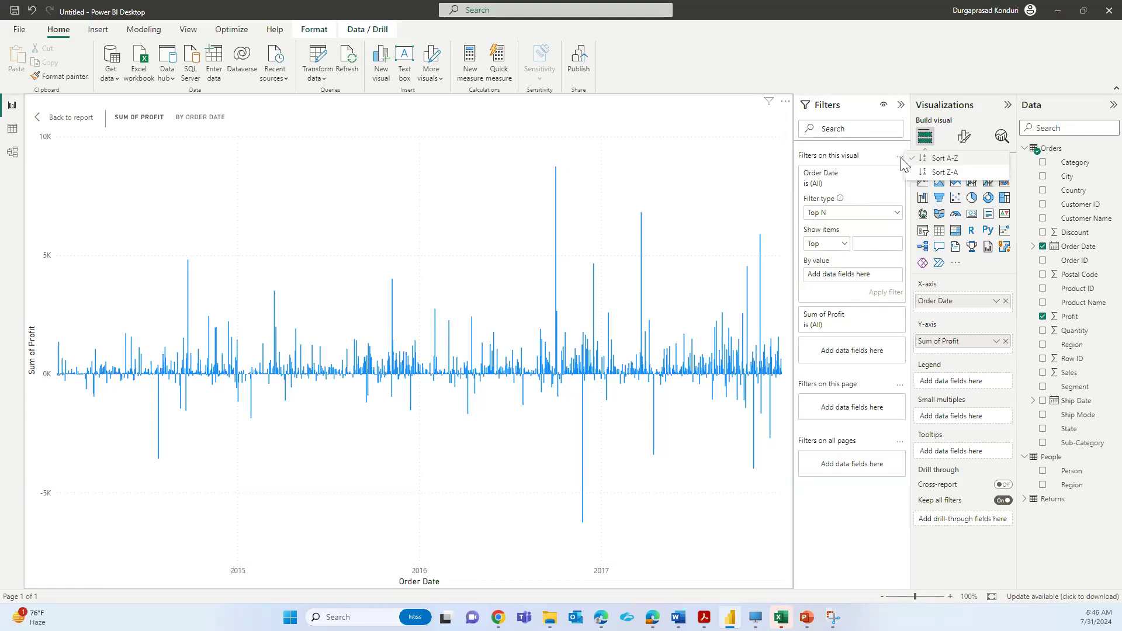
pyautogui.click(885, 186)
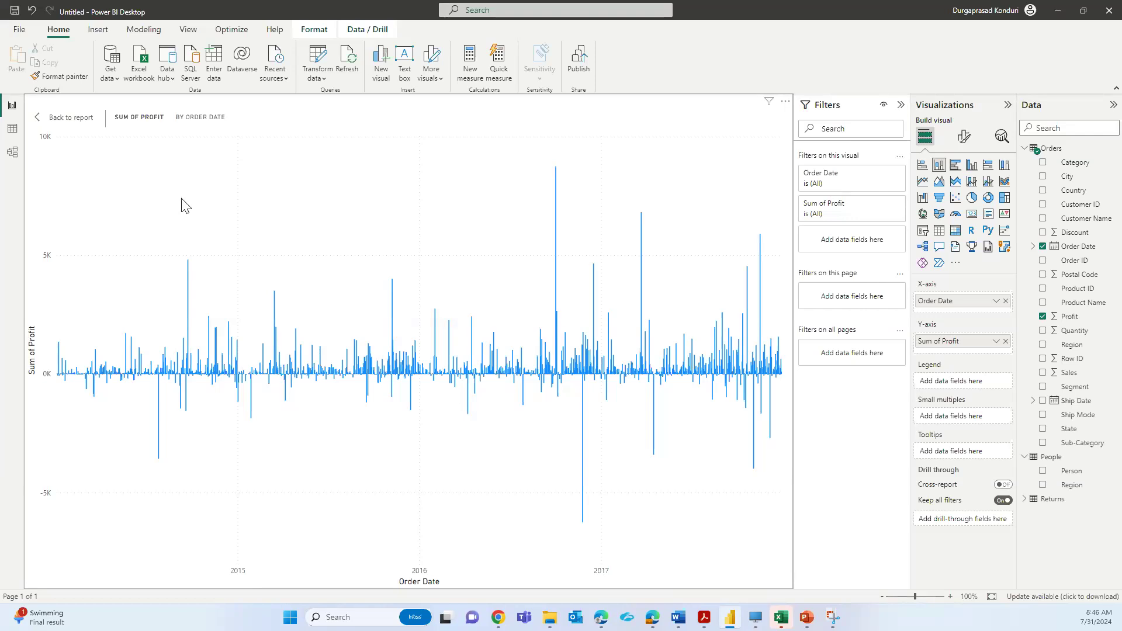
pyautogui.click(52, 118)
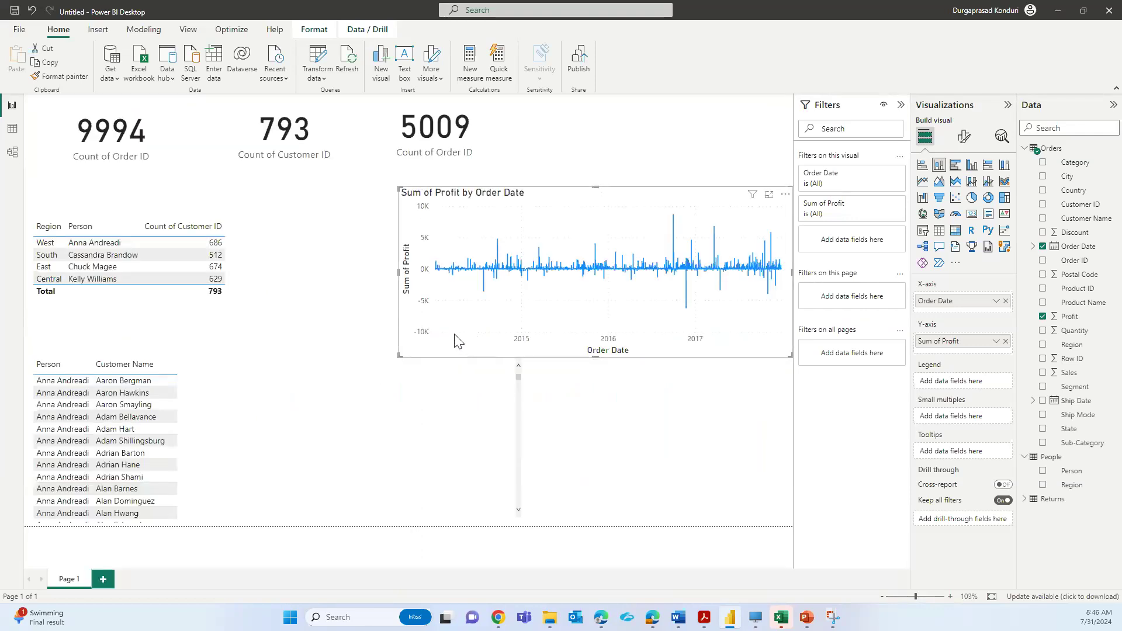
# Enlarge the profit chart in focus mode again, and switch to the Zoom meeting in Chrome to stop sharing the screen
pyautogui.click(768, 196)
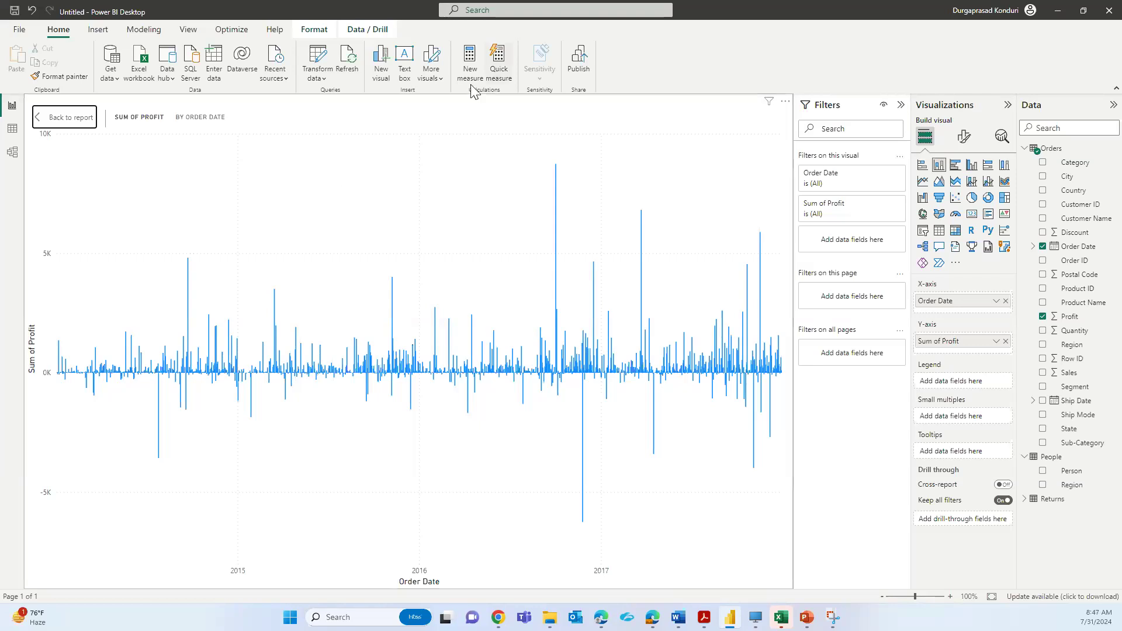
pyautogui.moveTo(502, 625)
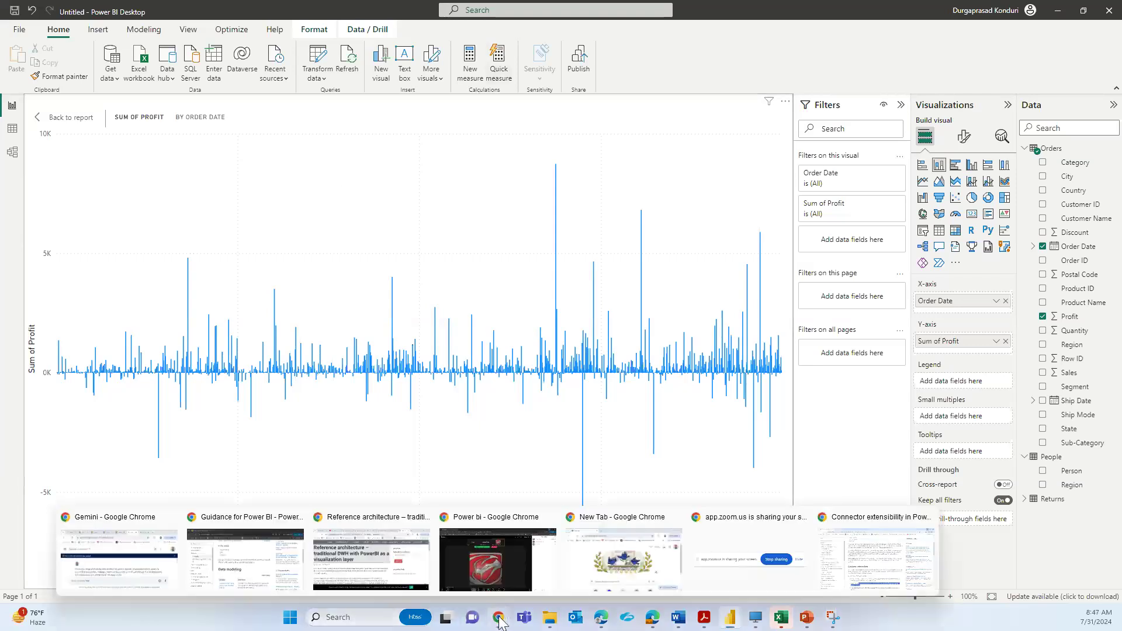
pyautogui.click(497, 559)
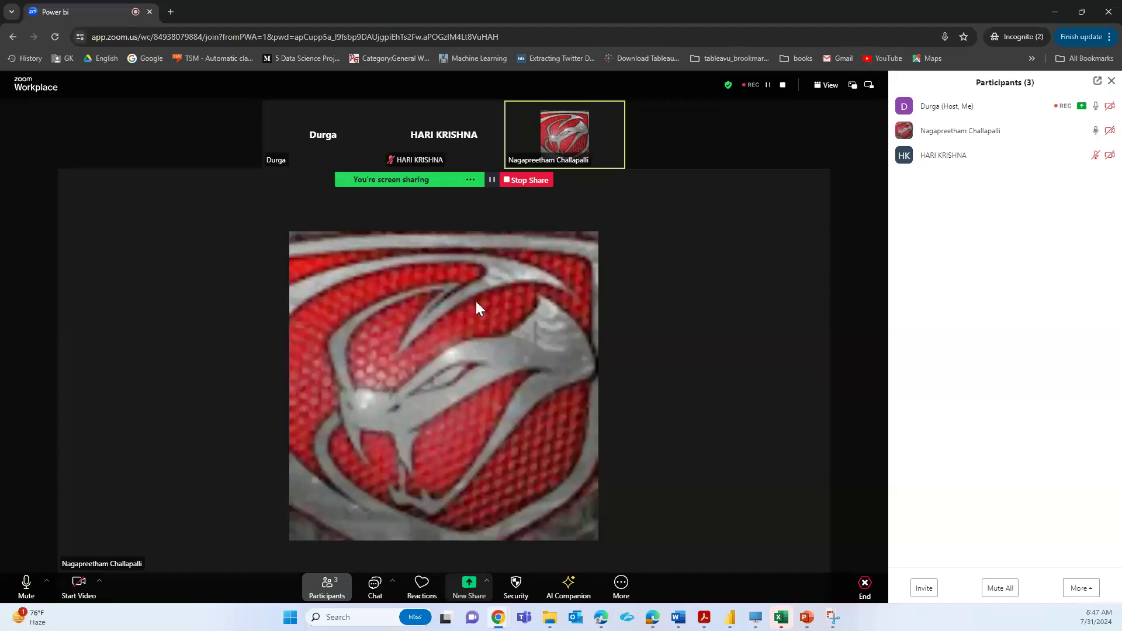
pyautogui.click(532, 181)
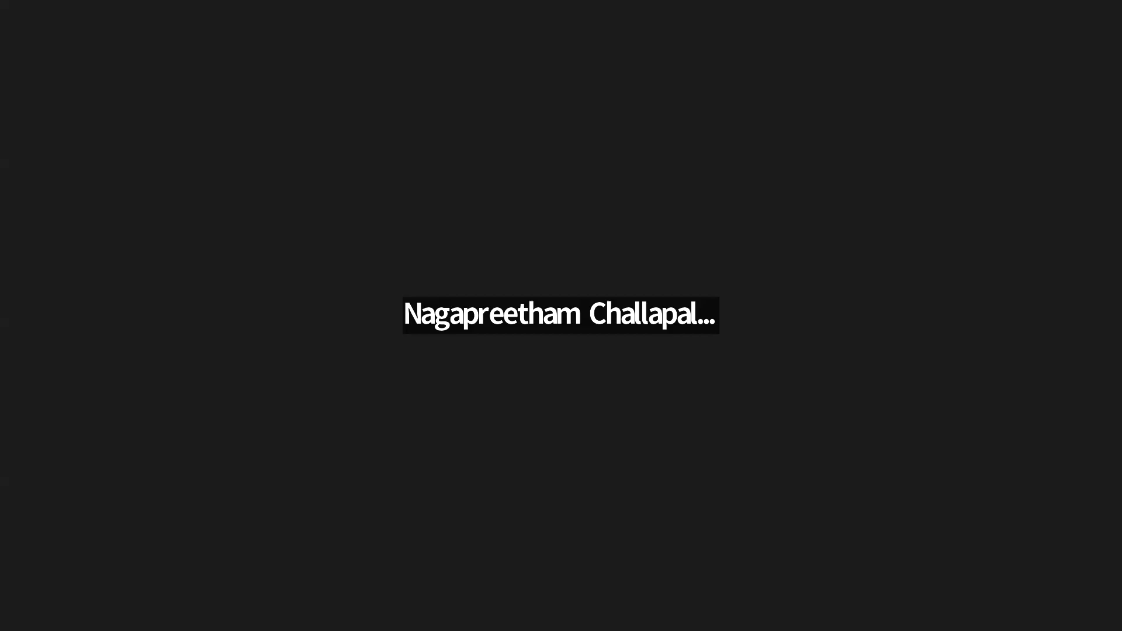